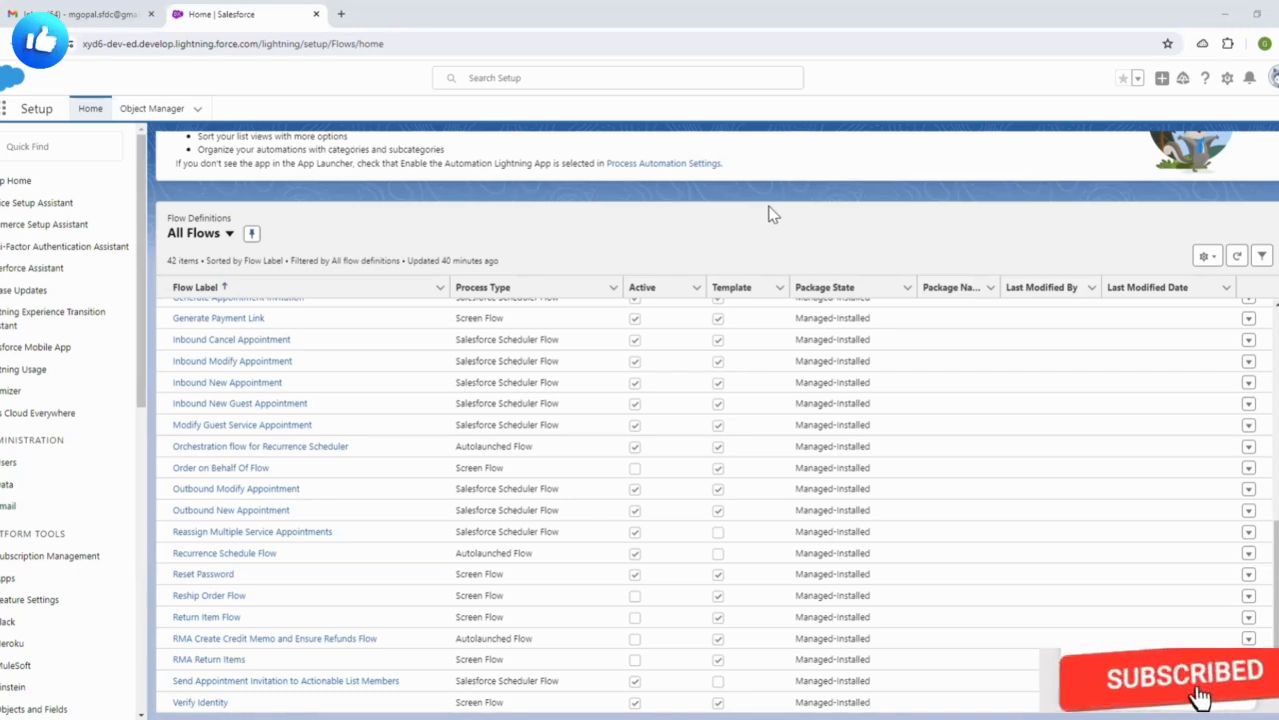
- From the top of the Setup Flows list page, start a new flow
{"action": "scroll", "coordinate": [447, 389], "scroll_direction": "up", "scroll_amount": 10}
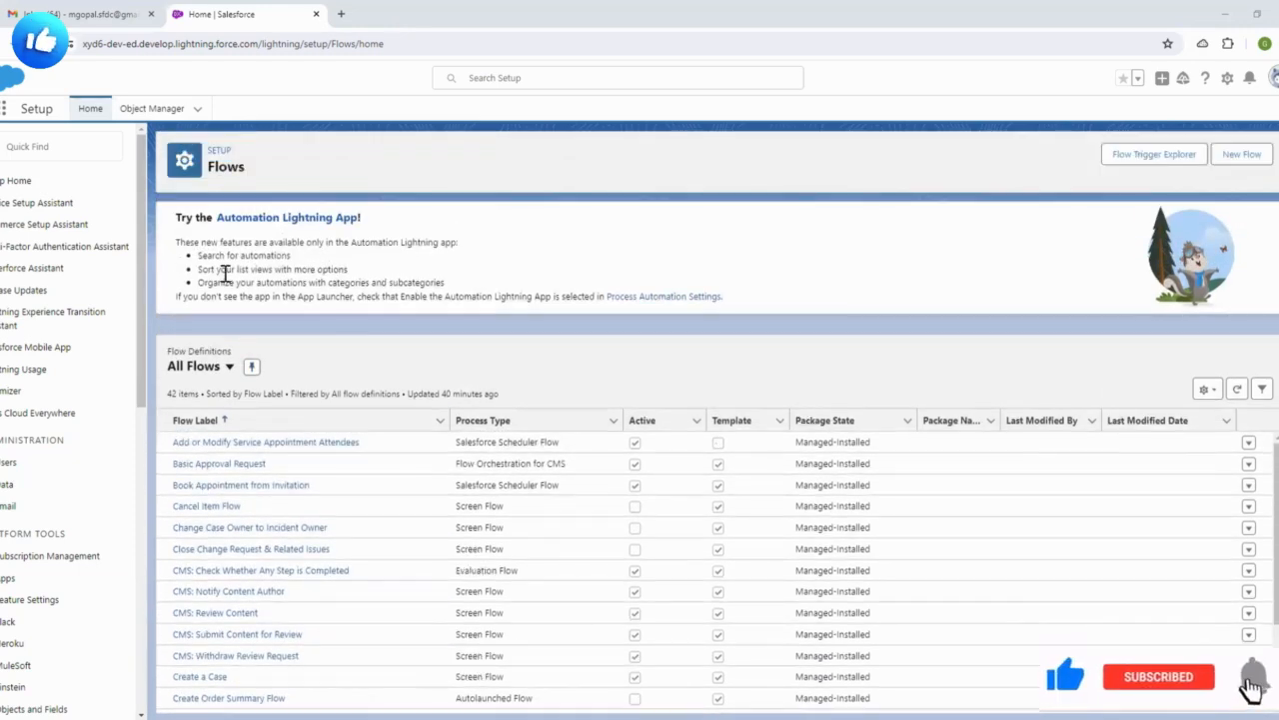
{"action": "left_click", "coordinate": [1237, 160]}
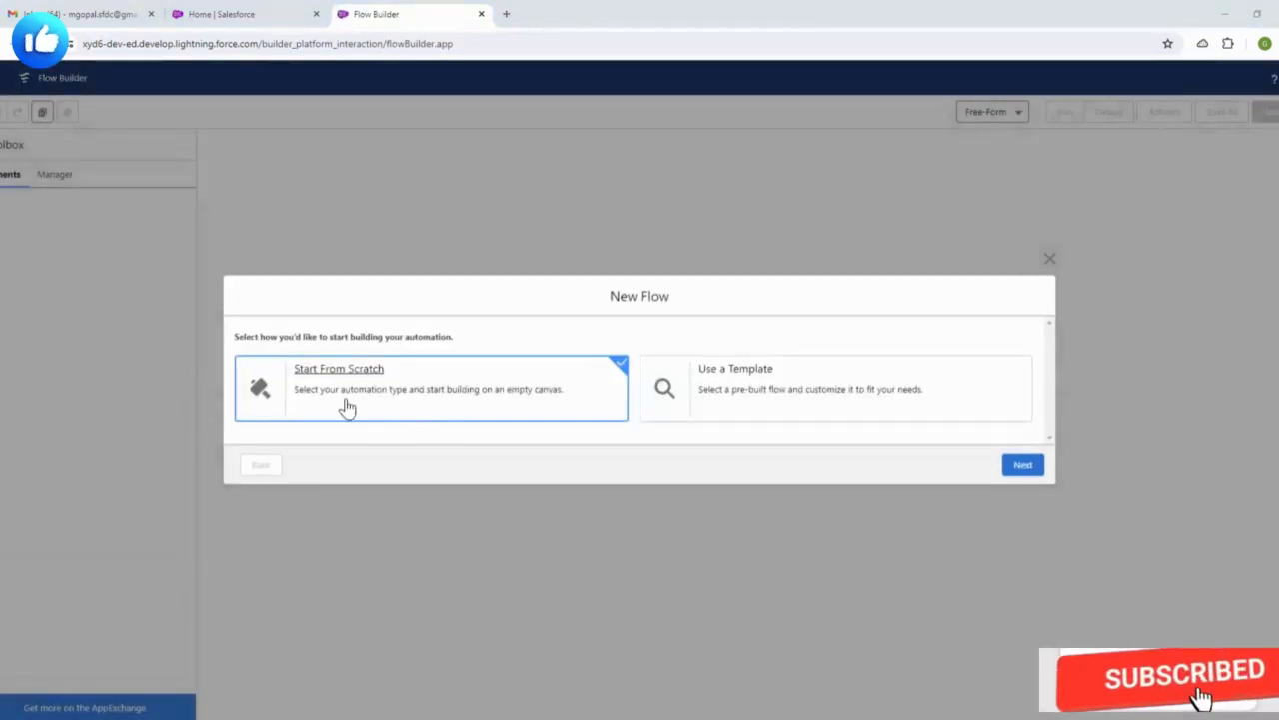
- Build a Screen Flow from scratch and view its Auto-Layout canvas options
{"action": "left_click", "coordinate": [383, 396]}
{"action": "left_click", "coordinate": [1023, 465]}
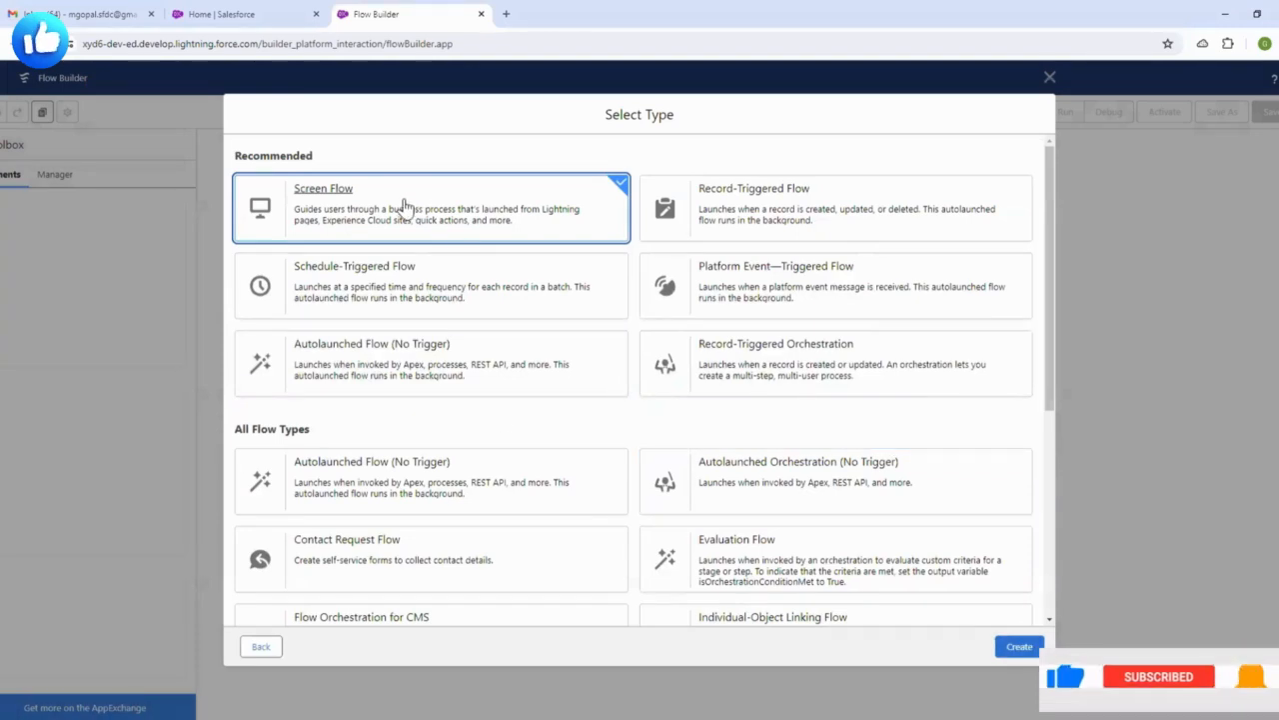
{"action": "left_click", "coordinate": [1012, 647]}
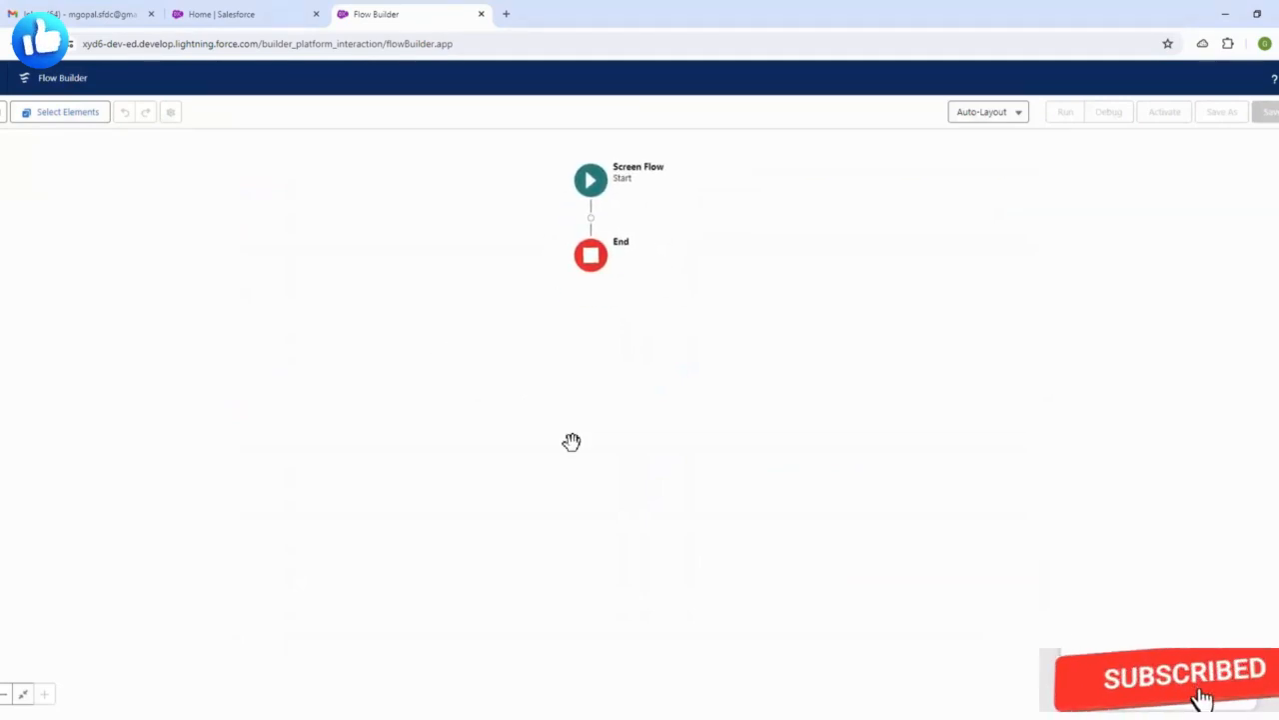
{"action": "left_click", "coordinate": [1000, 117]}
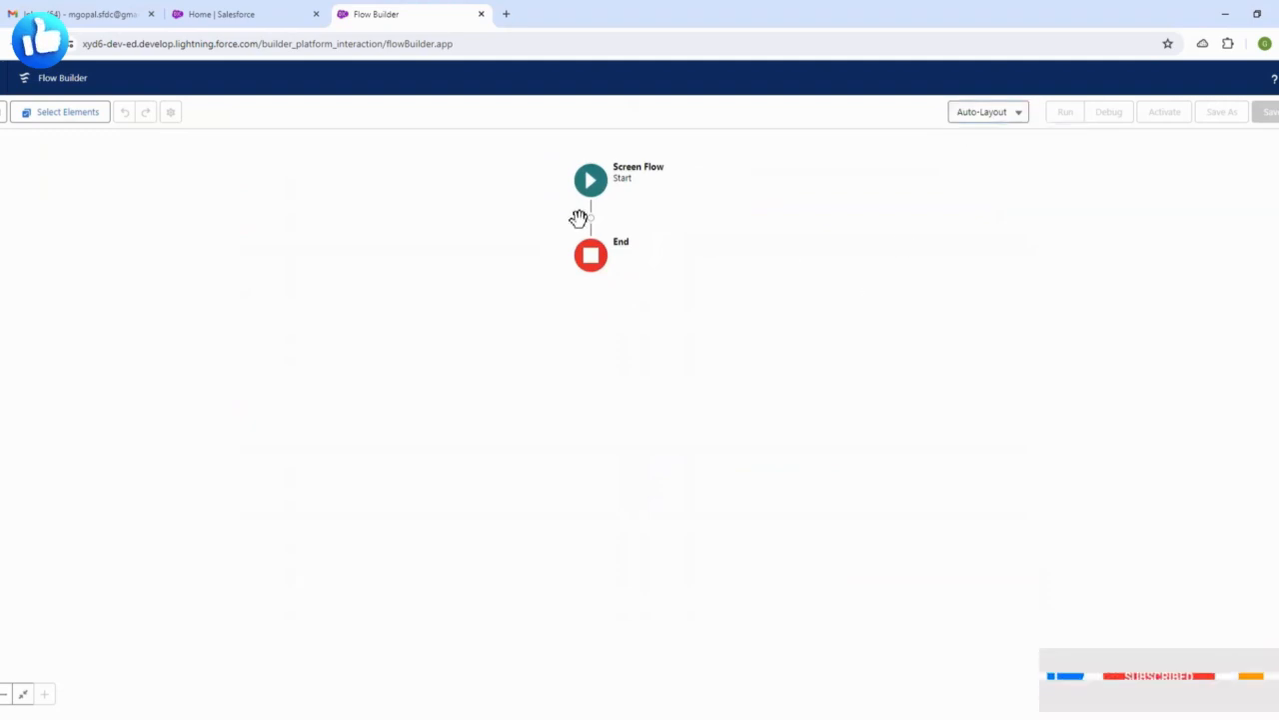
- Add a Screen between Start and End, labelled 'Repeater' with API name Repeater
{"action": "left_click", "coordinate": [591, 217]}
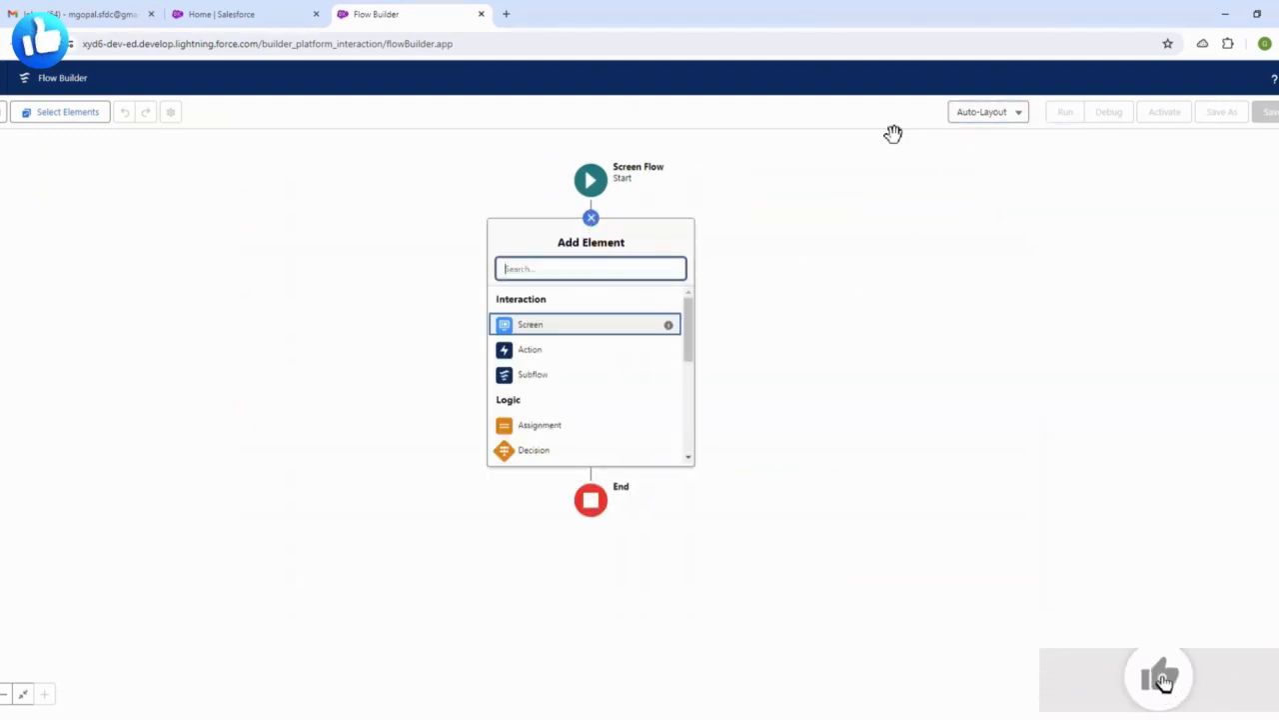
{"action": "left_click", "coordinate": [576, 329]}
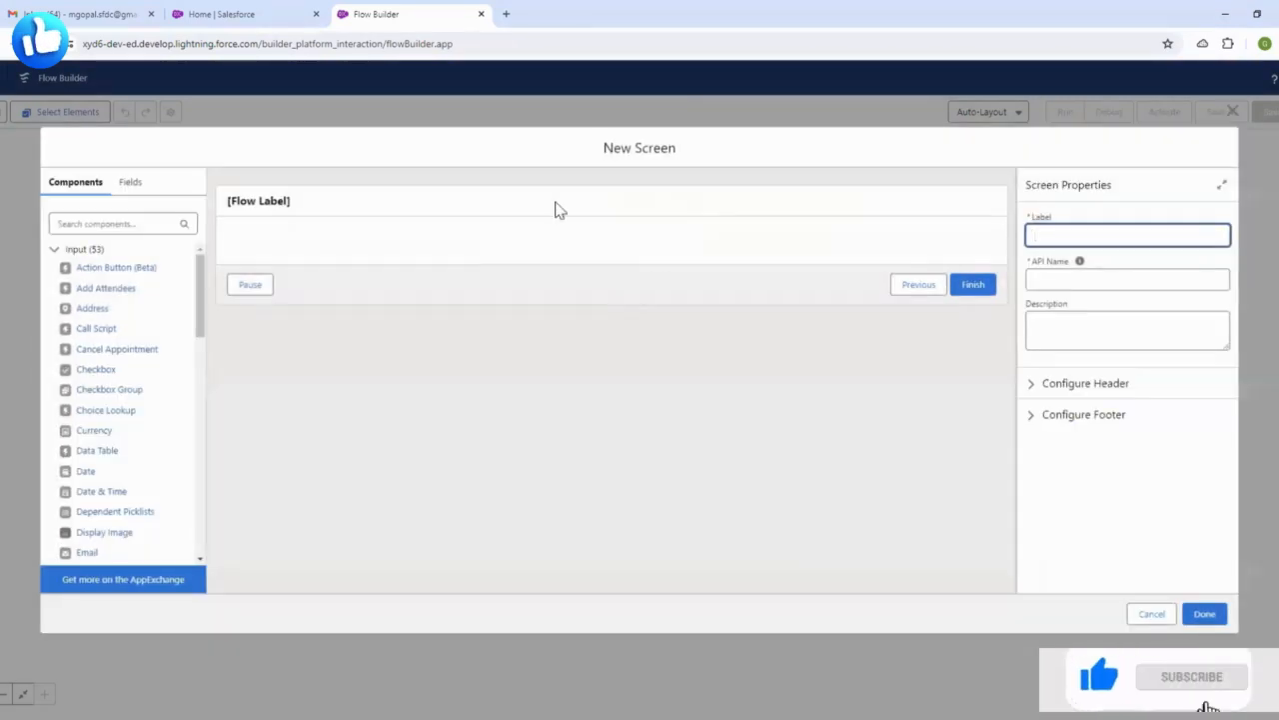
{"action": "left_click", "coordinate": [1110, 234]}
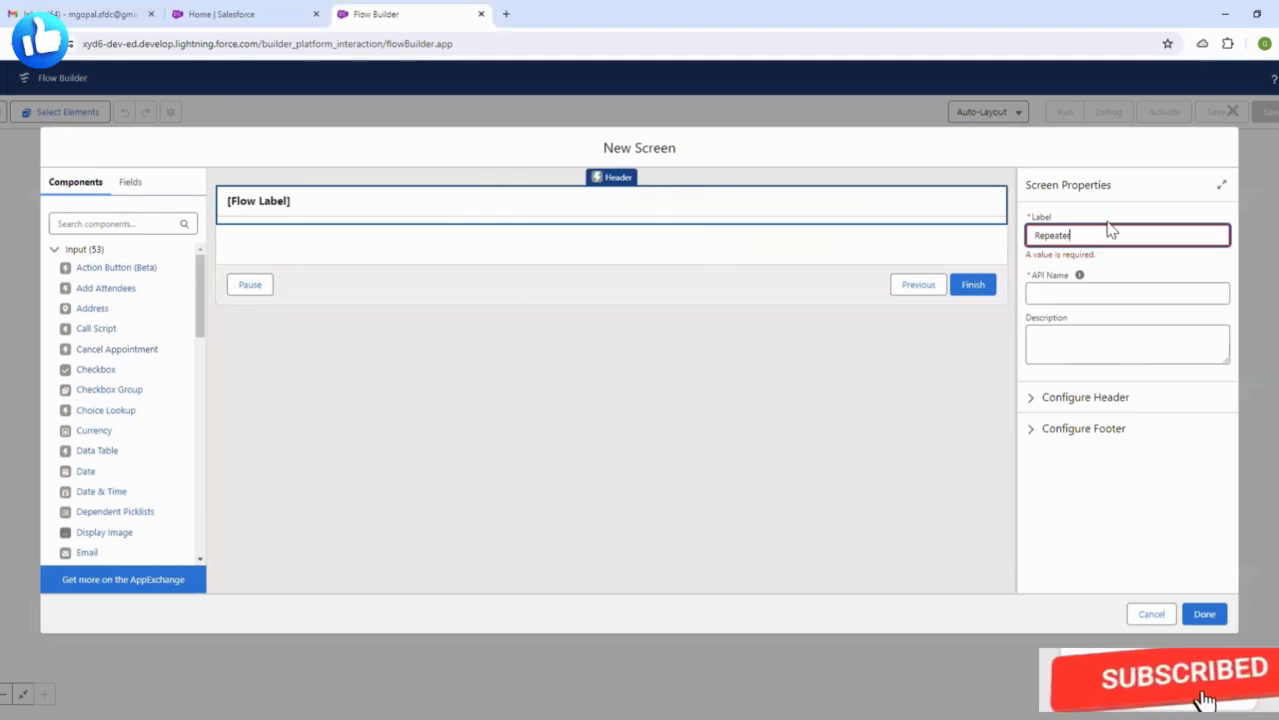
{"action": "left_click", "coordinate": [906, 176]}
{"action": "scroll", "coordinate": [117, 400], "scroll_direction": "down", "scroll_amount": 3}
{"action": "scroll", "coordinate": [117, 400], "scroll_direction": "down", "scroll_amount": 5}
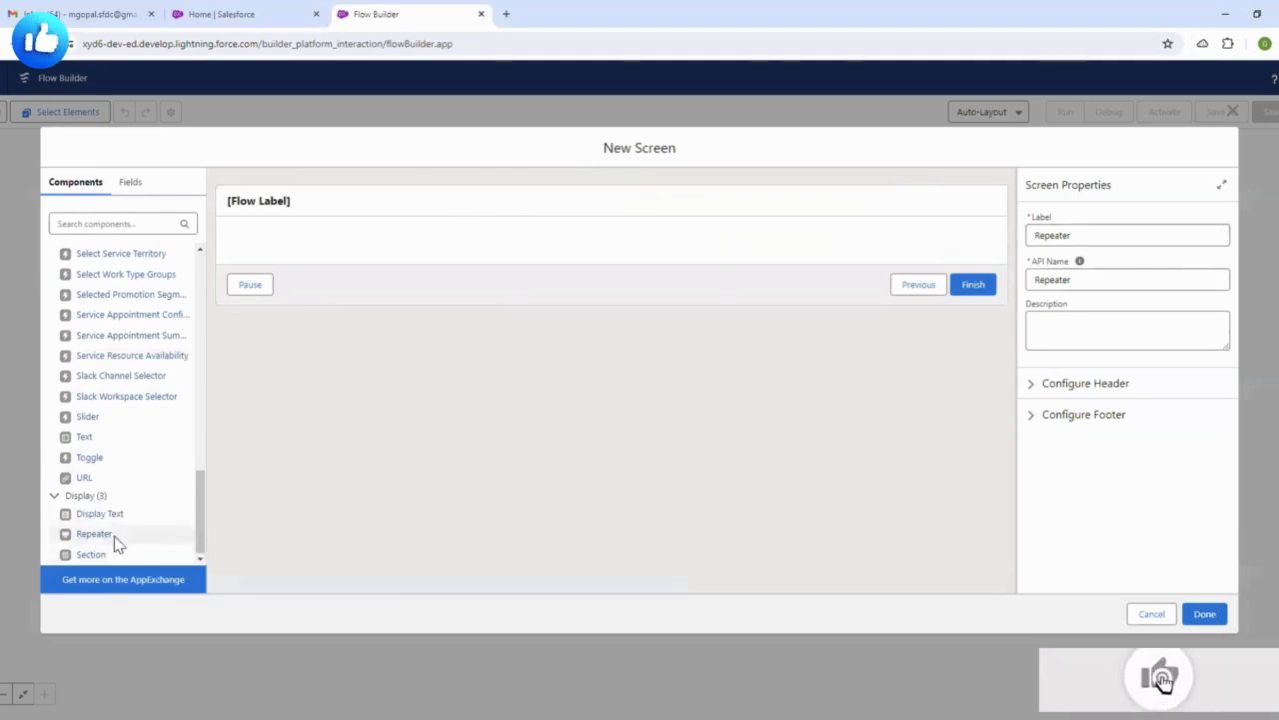
- Drop a Repeater component onto the screen and set its API name to Contacts
{"action": "left_click_drag", "start_coordinate": [94, 540], "coordinate": [330, 253]}
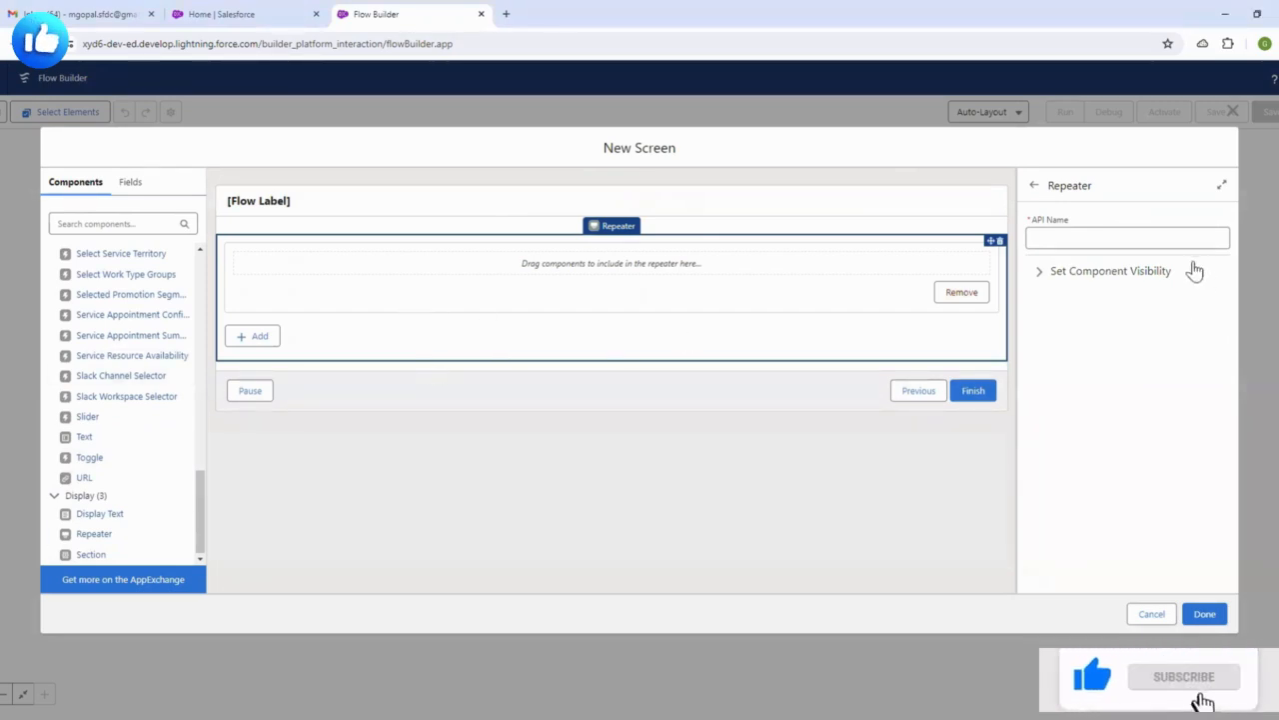
{"action": "left_click", "coordinate": [1062, 240]}
{"action": "left_click", "coordinate": [1109, 320]}
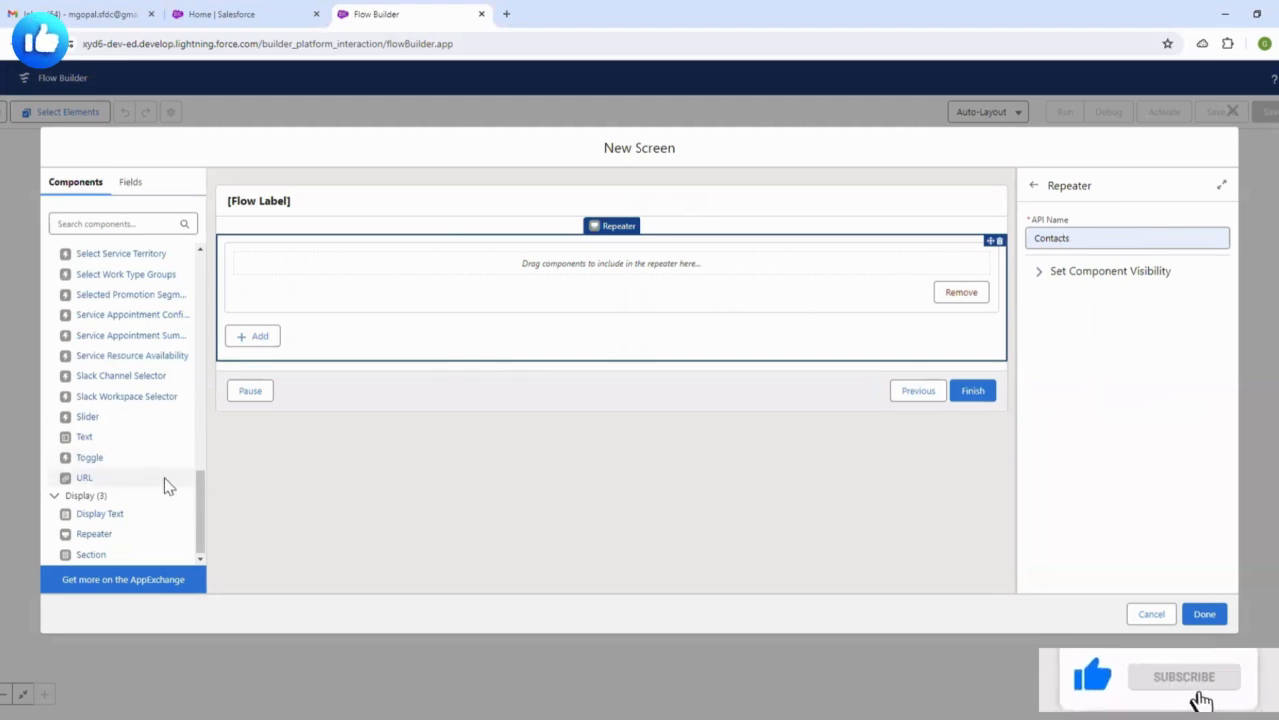
{"action": "scroll", "coordinate": [164, 480], "scroll_direction": "up", "scroll_amount": 15}
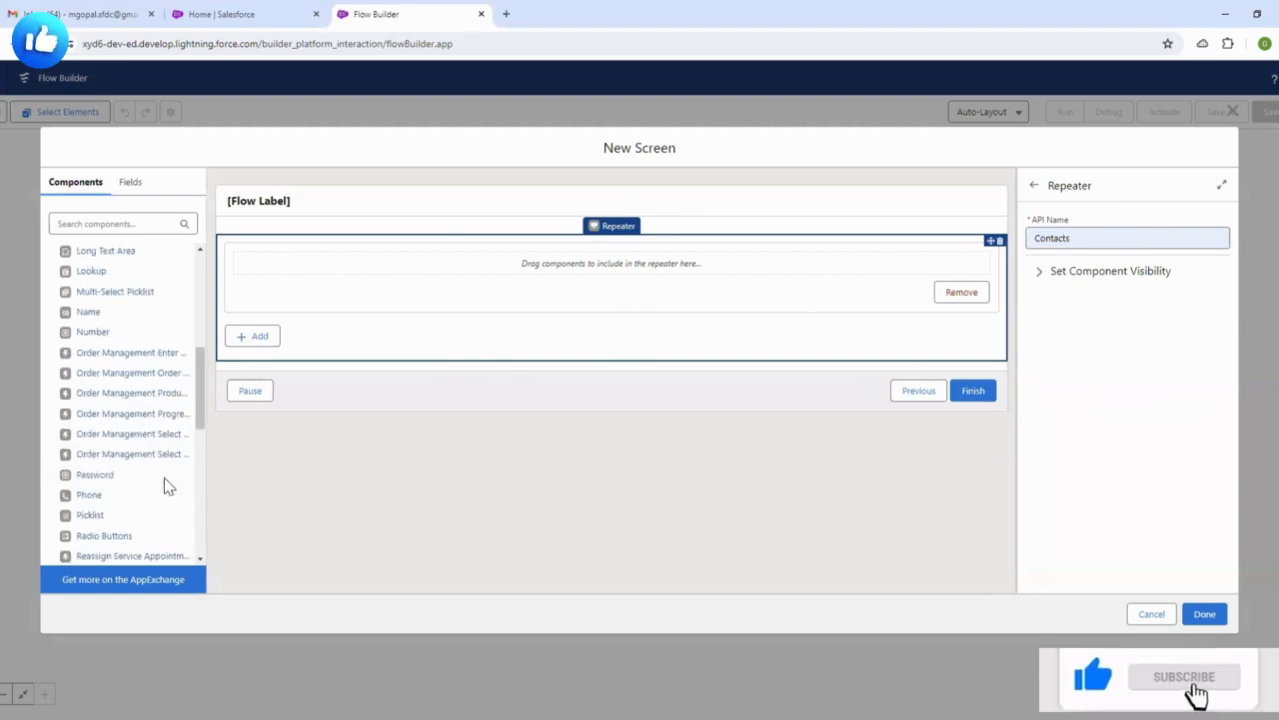
{"action": "left_click", "coordinate": [92, 226]}
- Search for 'name' and add a Name component inside the Contacts repeater with API name Name
{"action": "type", "text": "name"}
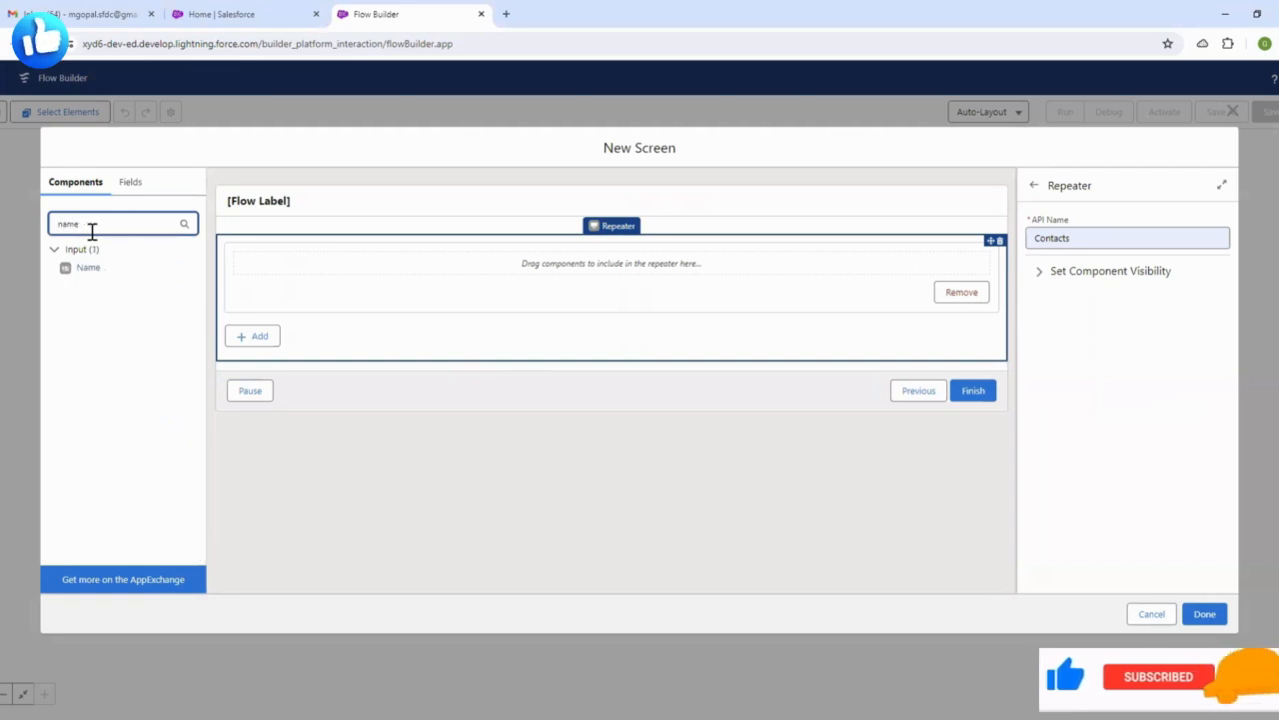
{"action": "left_click_drag", "start_coordinate": [86, 268], "coordinate": [325, 270]}
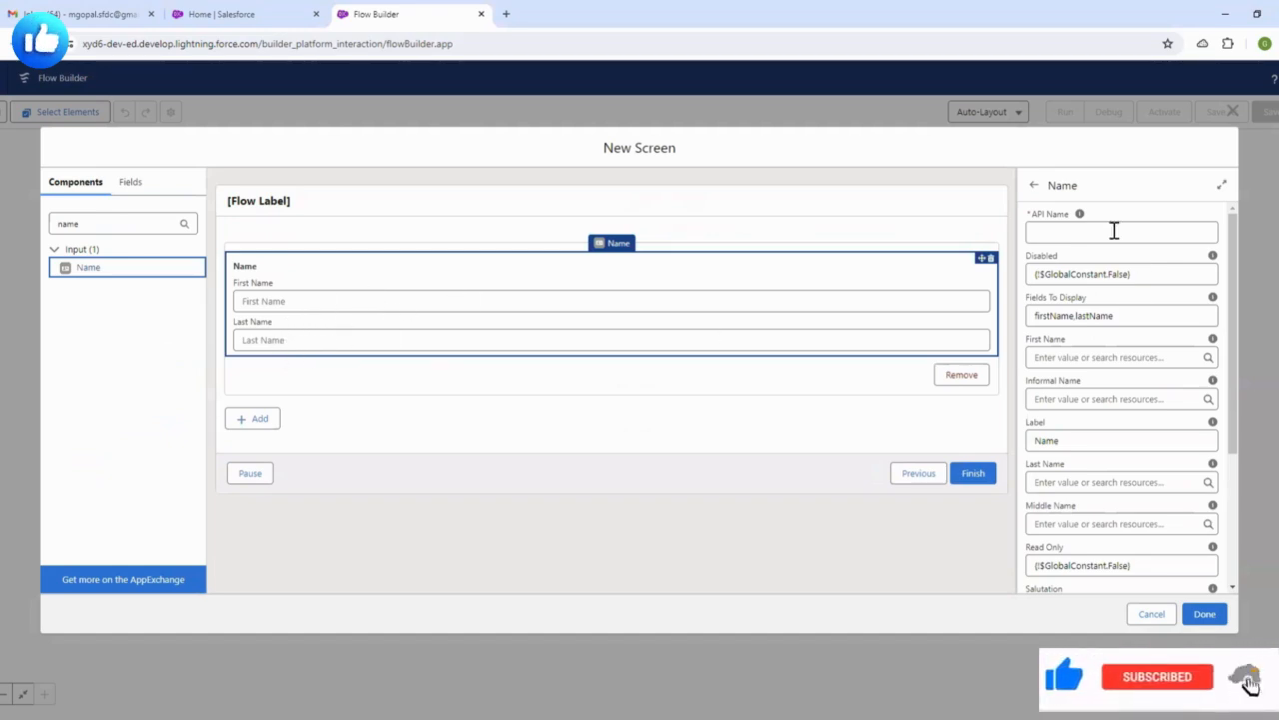
{"action": "left_click", "coordinate": [1074, 229]}
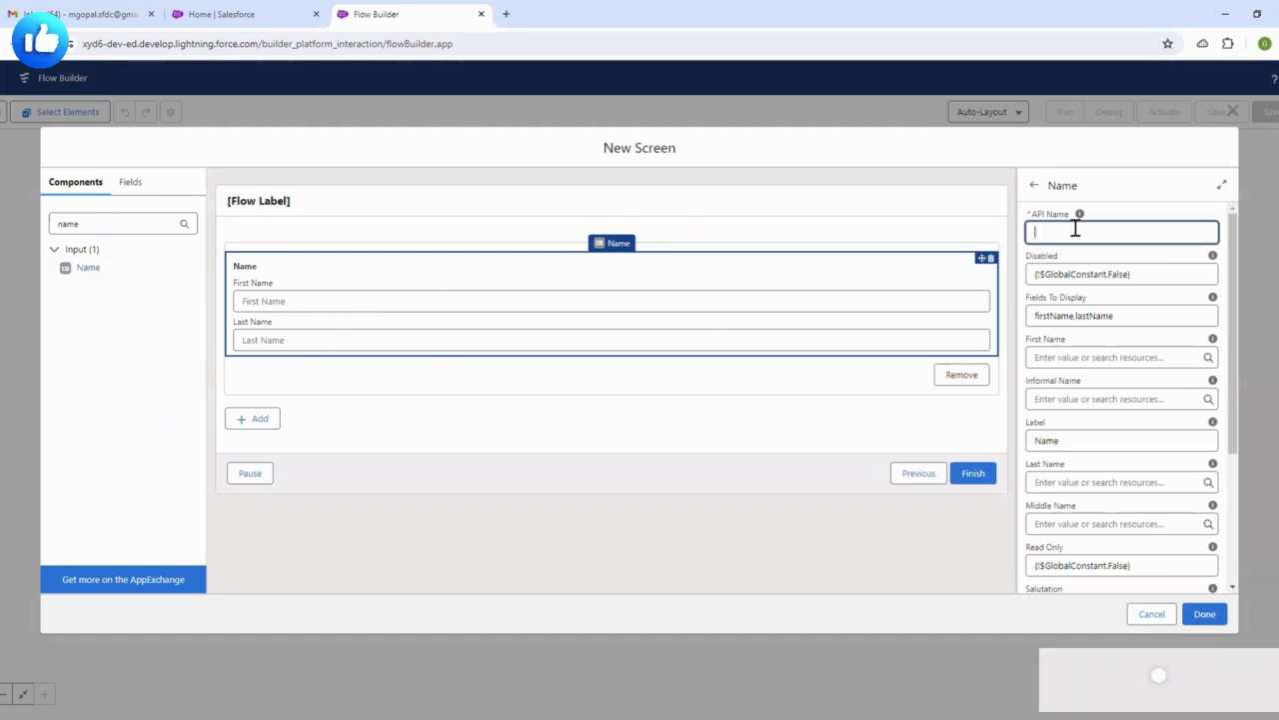
{"action": "left_click", "coordinate": [1135, 199]}
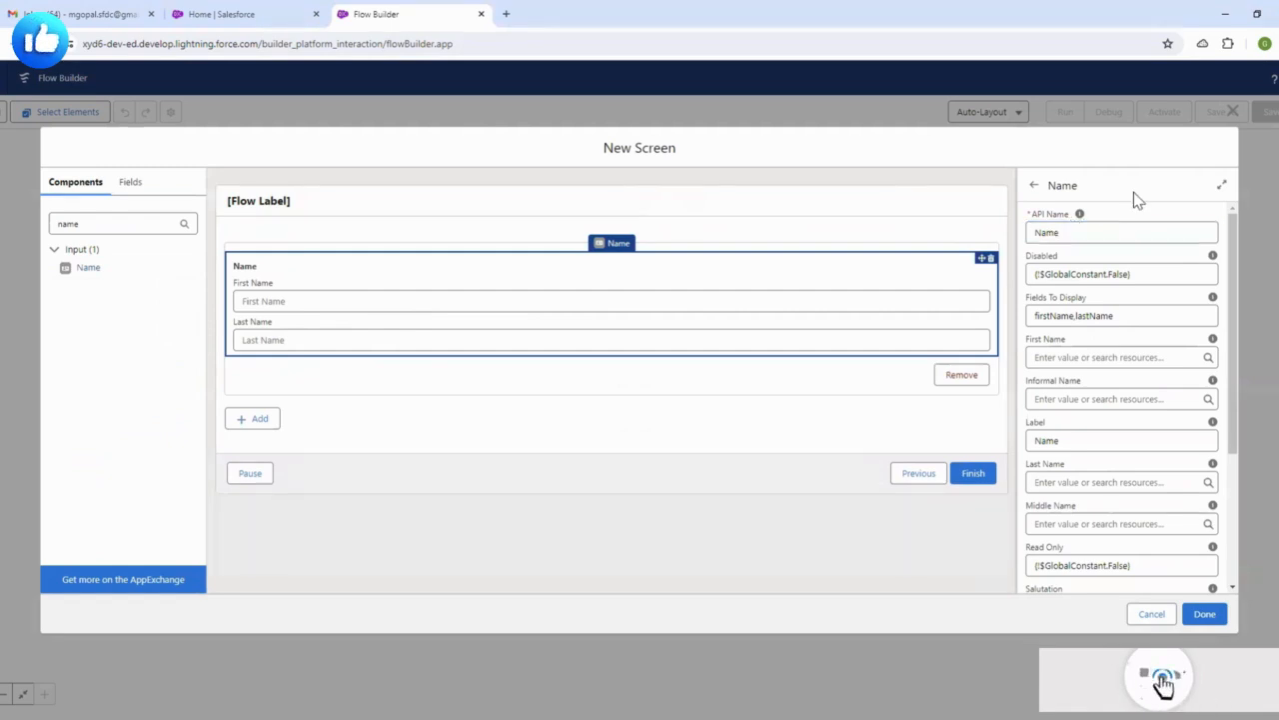
- Replace the component search text with 'emai' to find the Email input
{"action": "double_click", "coordinate": [136, 223]}
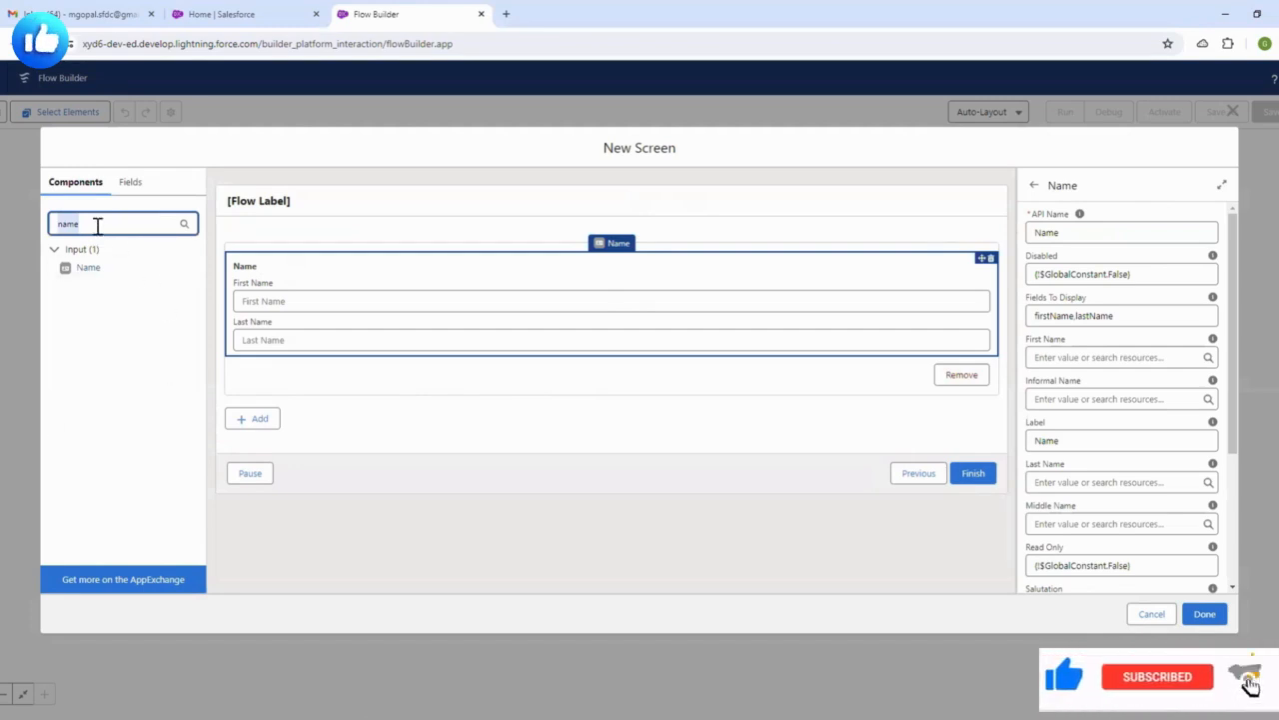
{"action": "key", "text": "BackSpace"}
{"action": "type", "text": "email"}
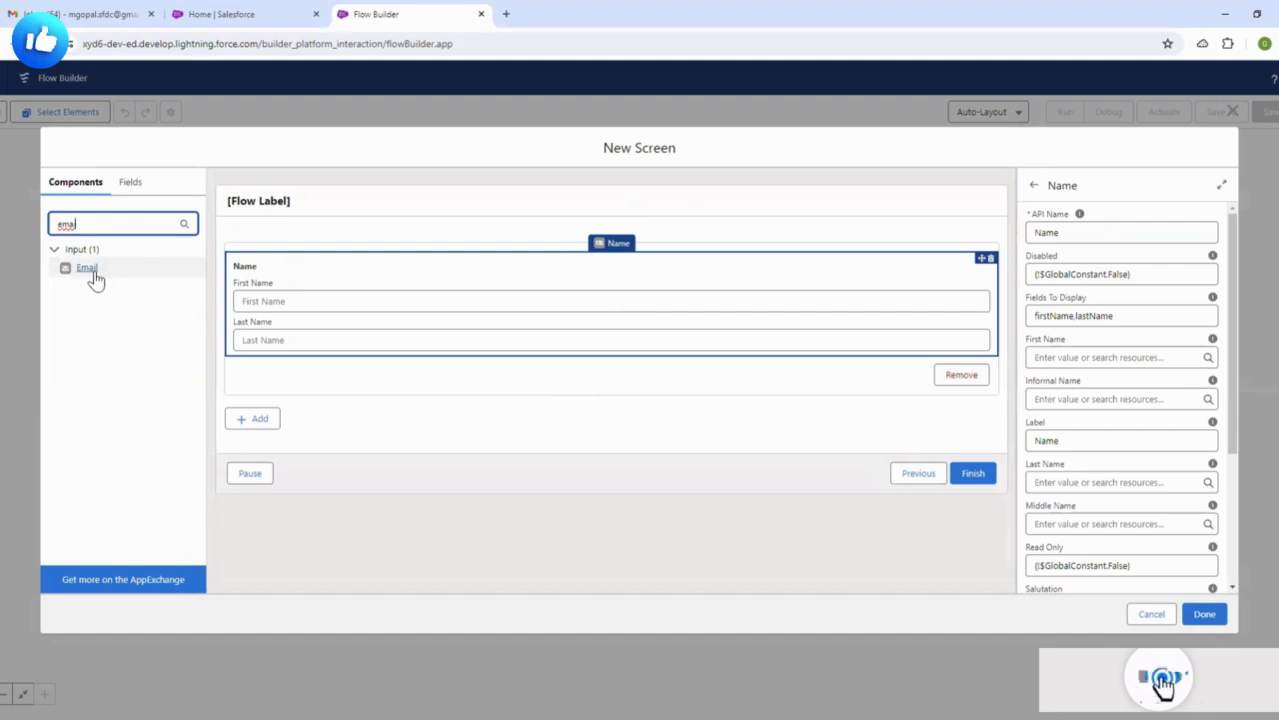
- Add an Email component below Name in the repeater with API name Email
{"action": "left_click_drag", "start_coordinate": [94, 278], "coordinate": [306, 346]}
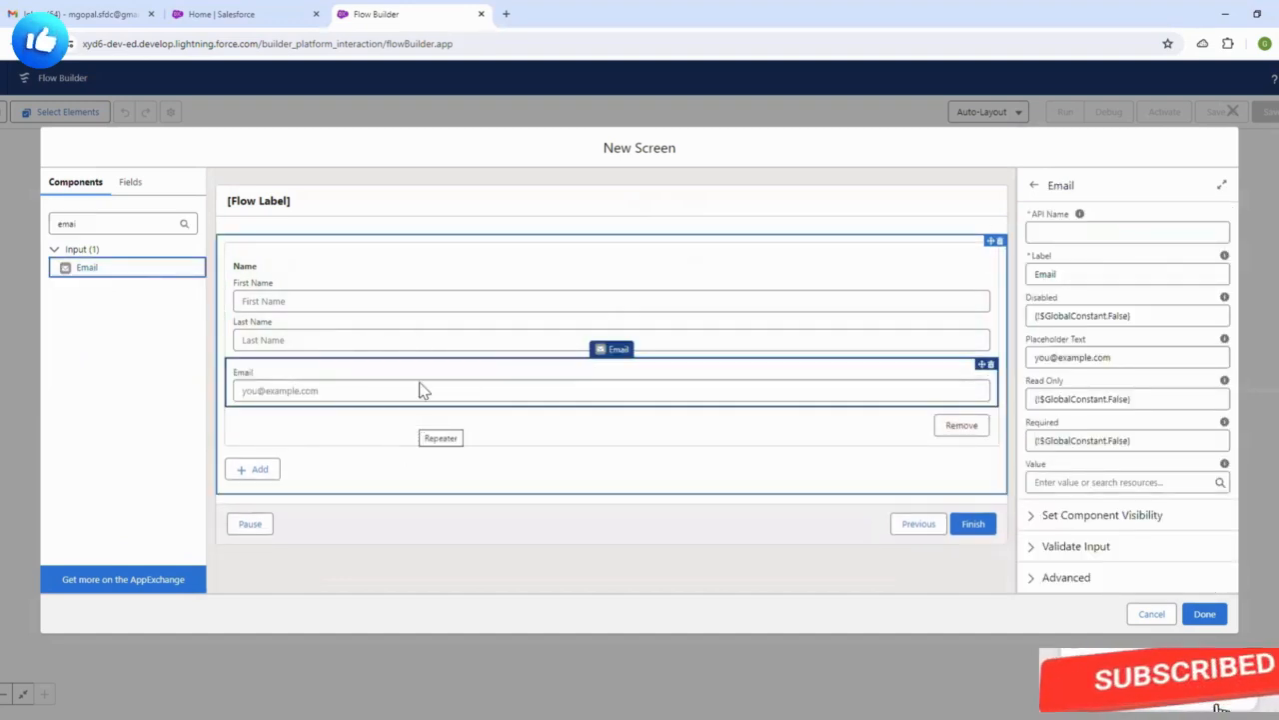
{"action": "left_click", "coordinate": [1053, 235]}
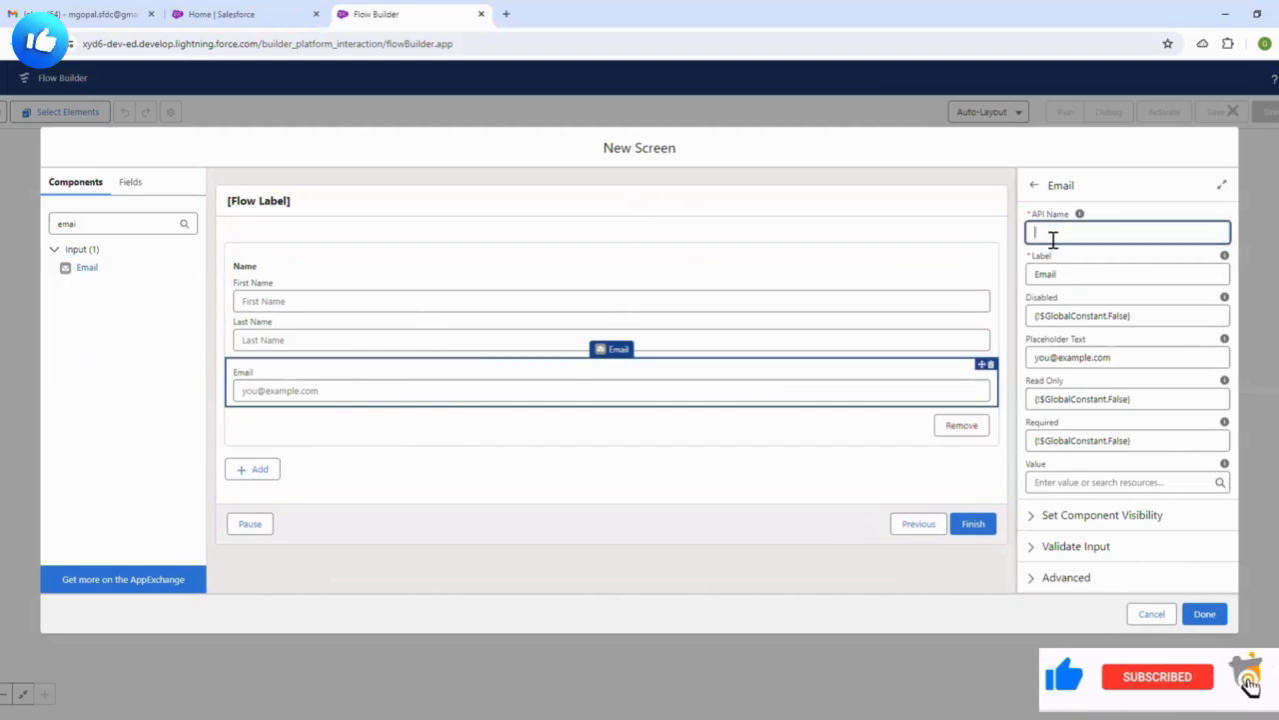
{"action": "type", "text": "E"}
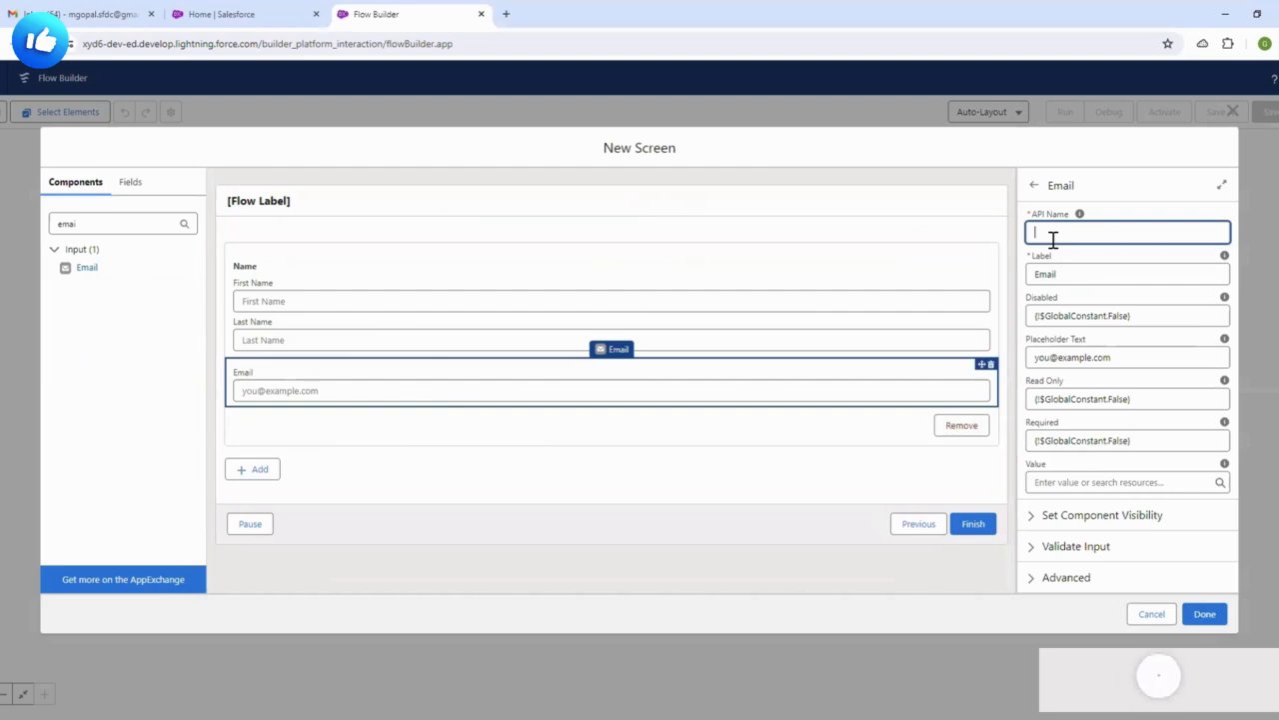
{"action": "type", "text": "mail"}
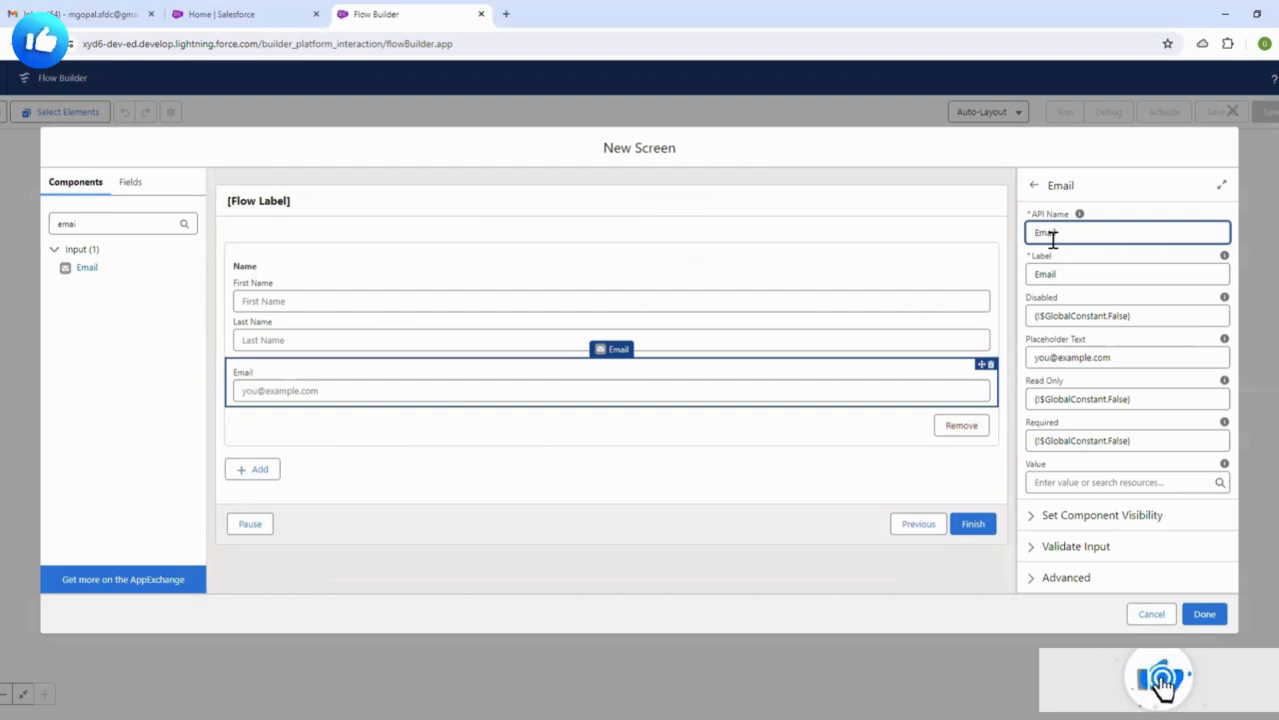
{"action": "left_click", "coordinate": [1116, 194]}
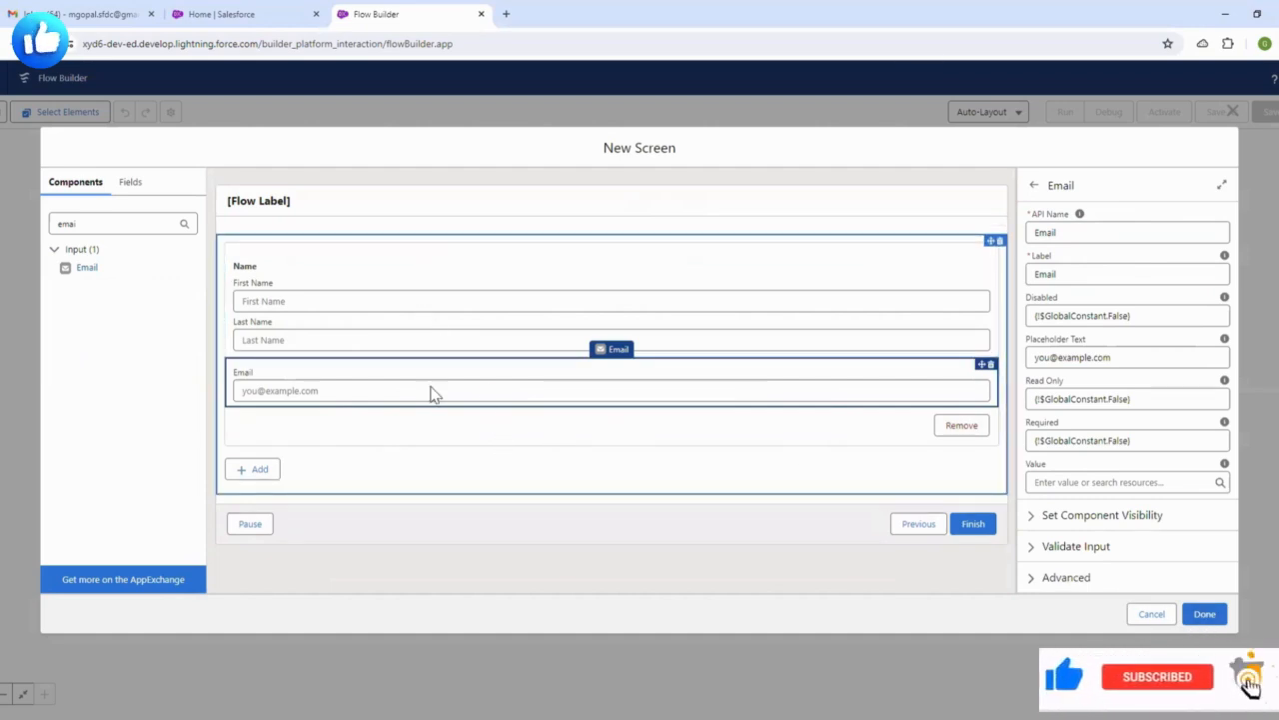
- Review the Contacts, Name and Email components, then finish the Repeater screen
{"action": "left_click", "coordinate": [438, 491]}
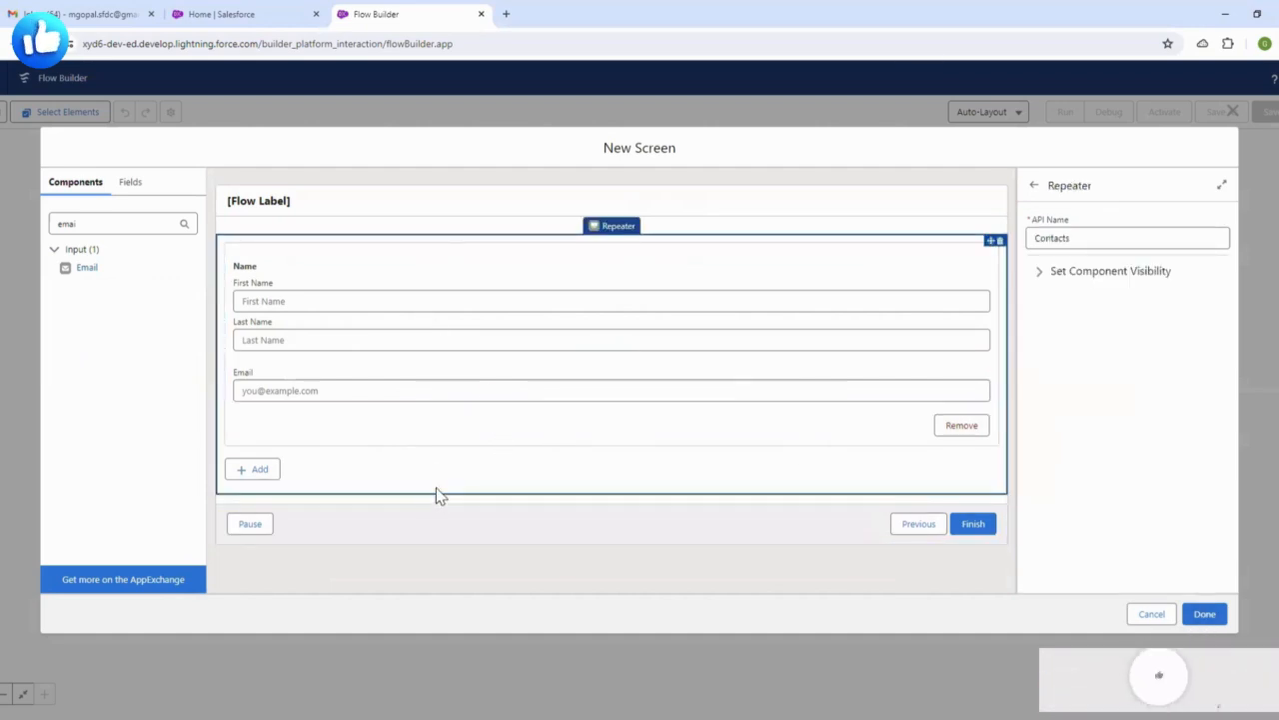
{"action": "left_click", "coordinate": [476, 297]}
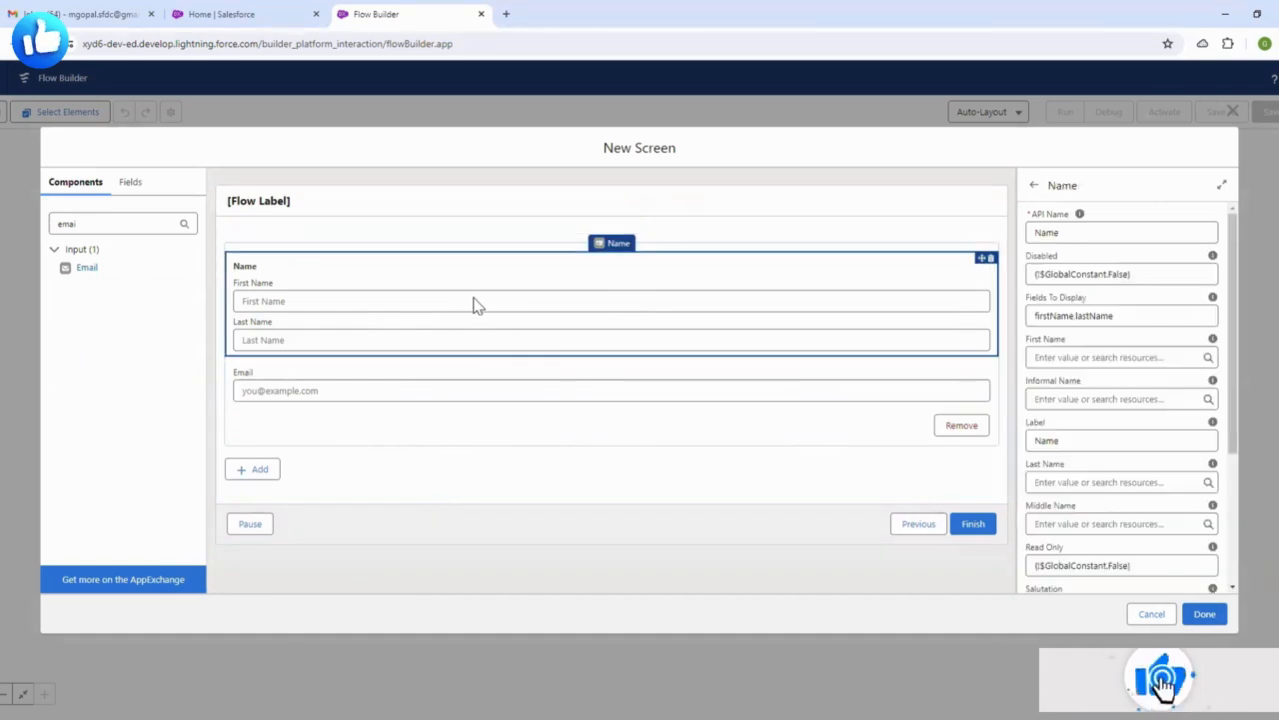
{"action": "left_click", "coordinate": [466, 392]}
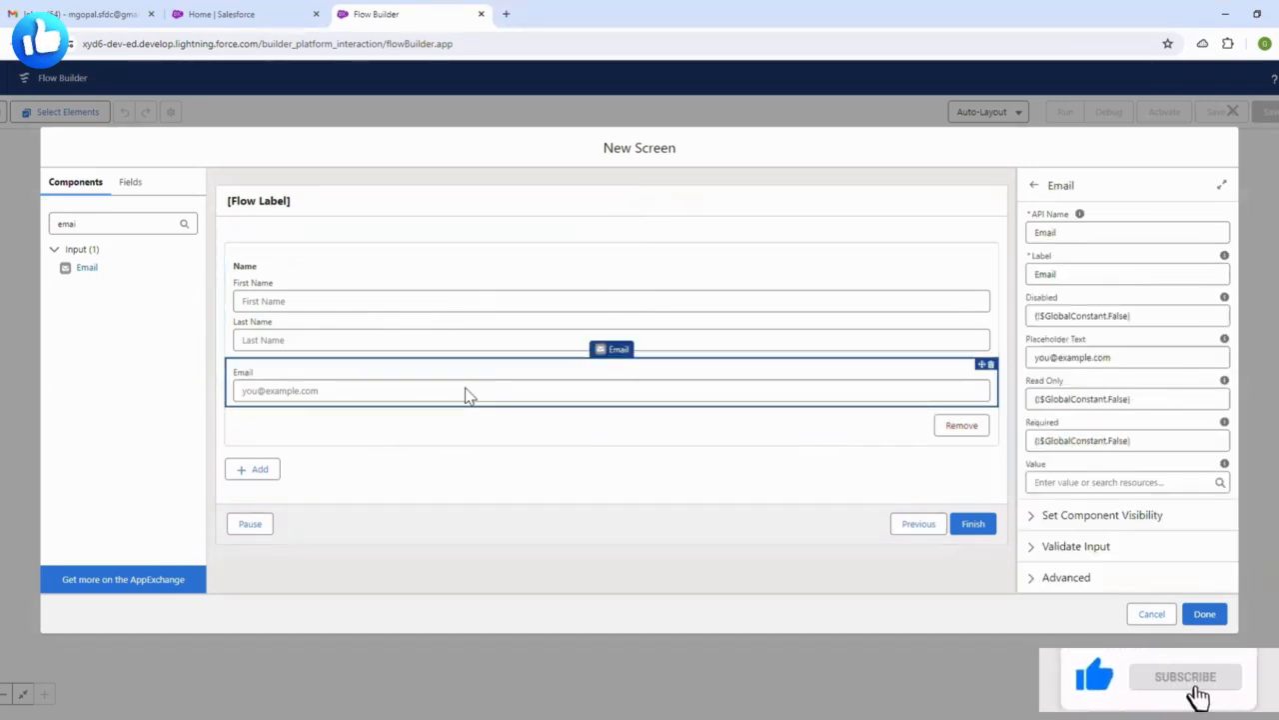
{"action": "left_click", "coordinate": [1204, 614]}
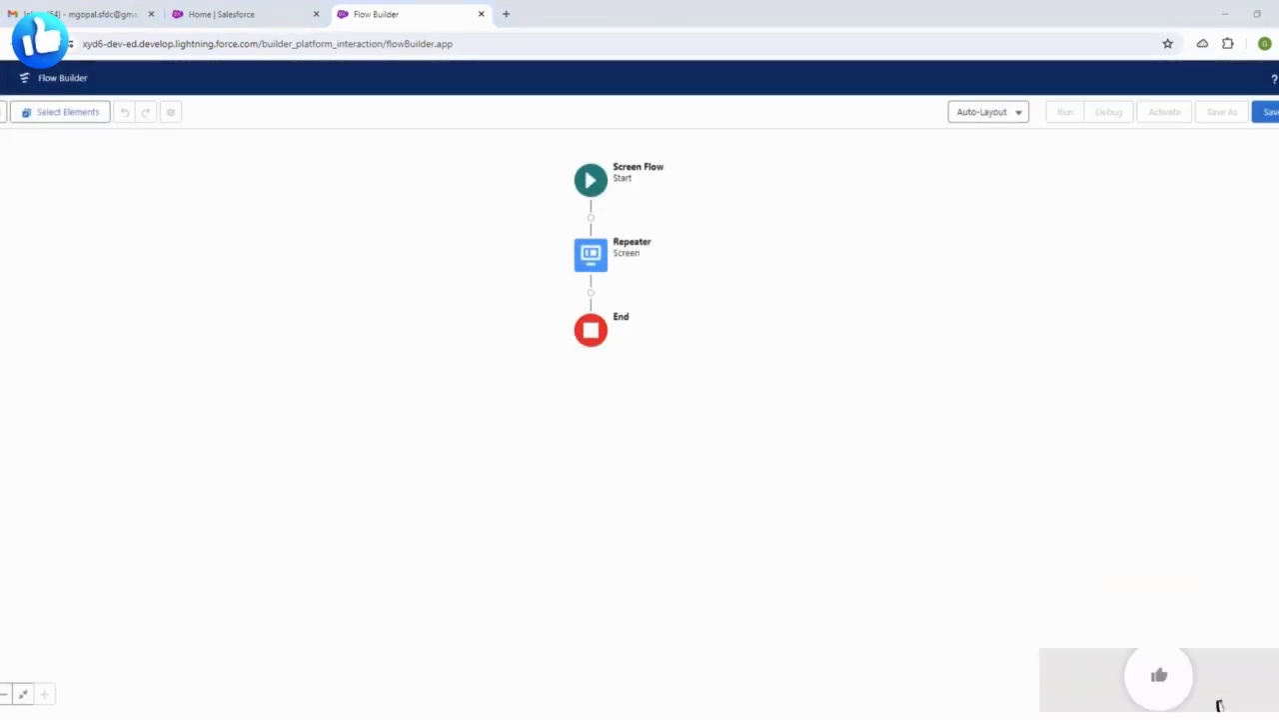
- Insert a Loop element from the Logic section after the Repeater screen
{"action": "left_click_drag", "start_coordinate": [827, 285], "coordinate": [791, 331]}
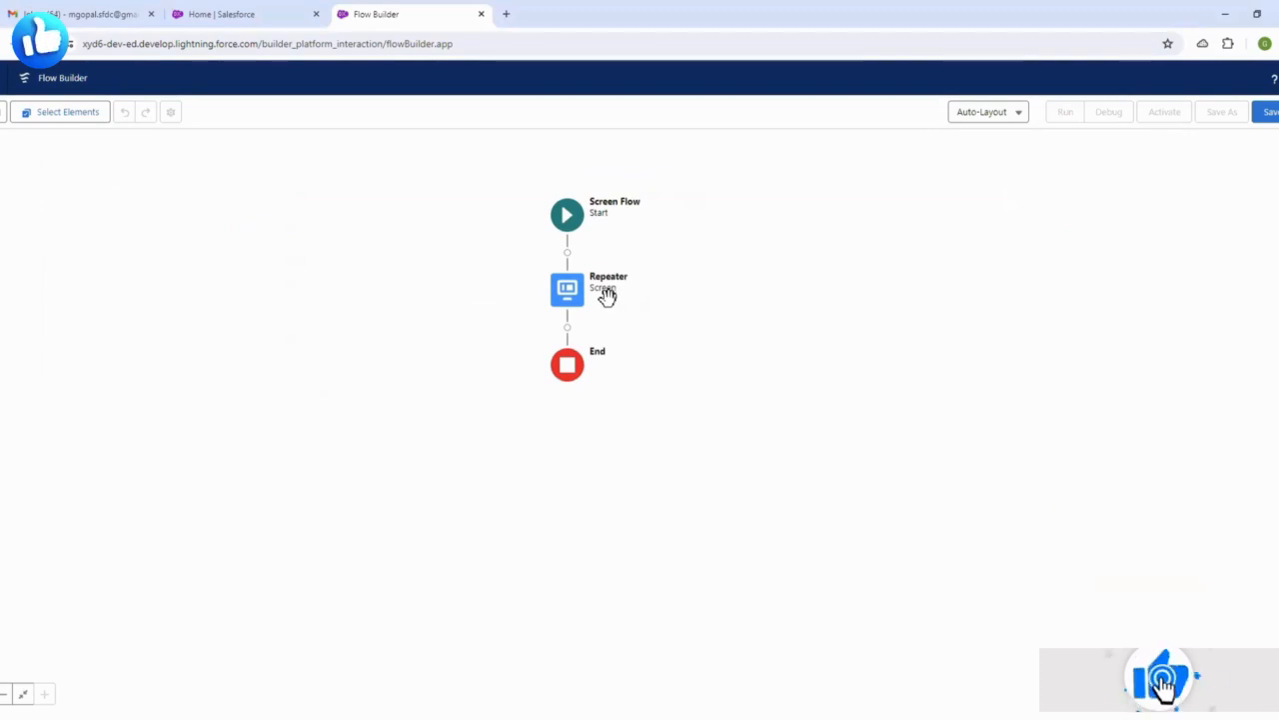
{"action": "left_click", "coordinate": [567, 328]}
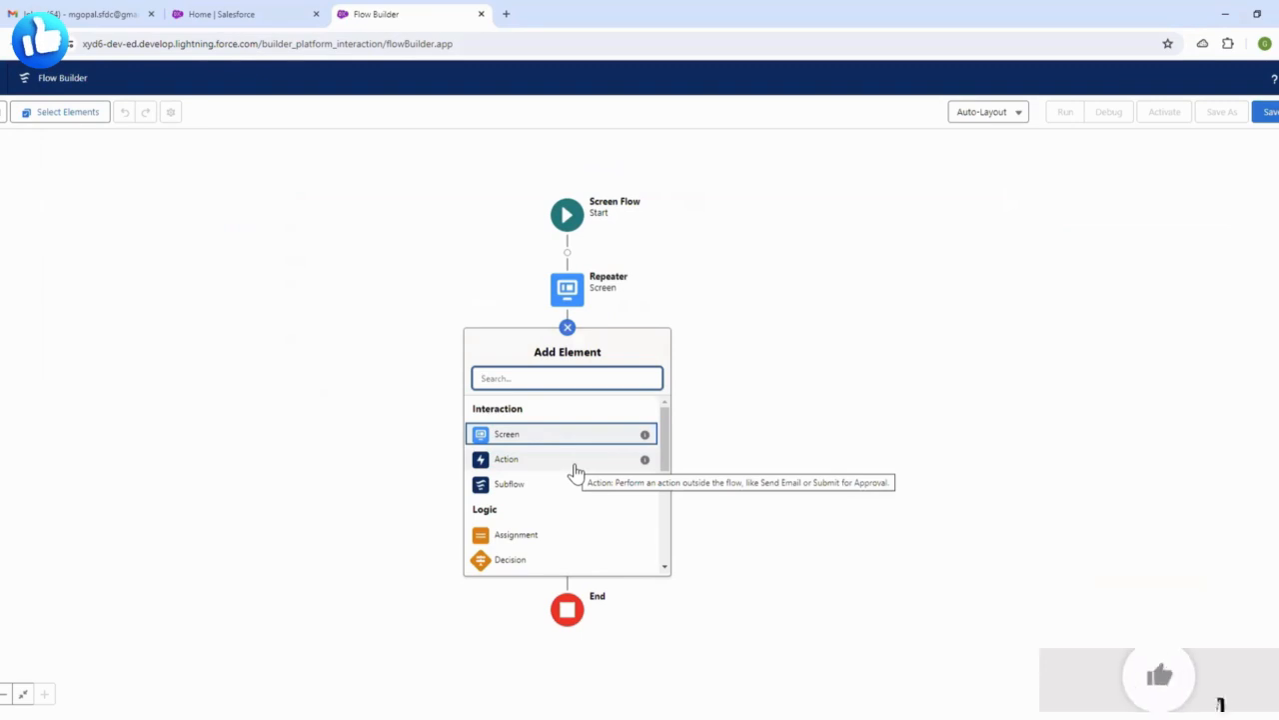
{"action": "scroll", "coordinate": [573, 474], "scroll_direction": "down", "scroll_amount": 1}
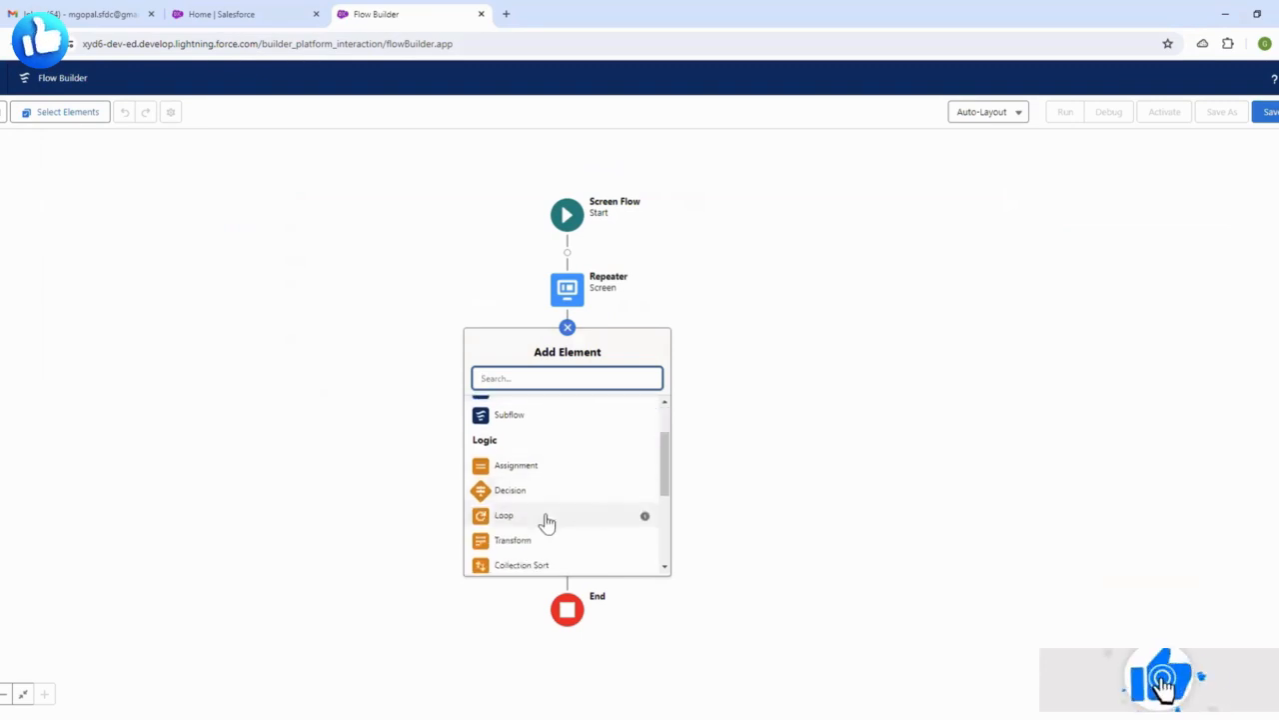
{"action": "left_click", "coordinate": [546, 518]}
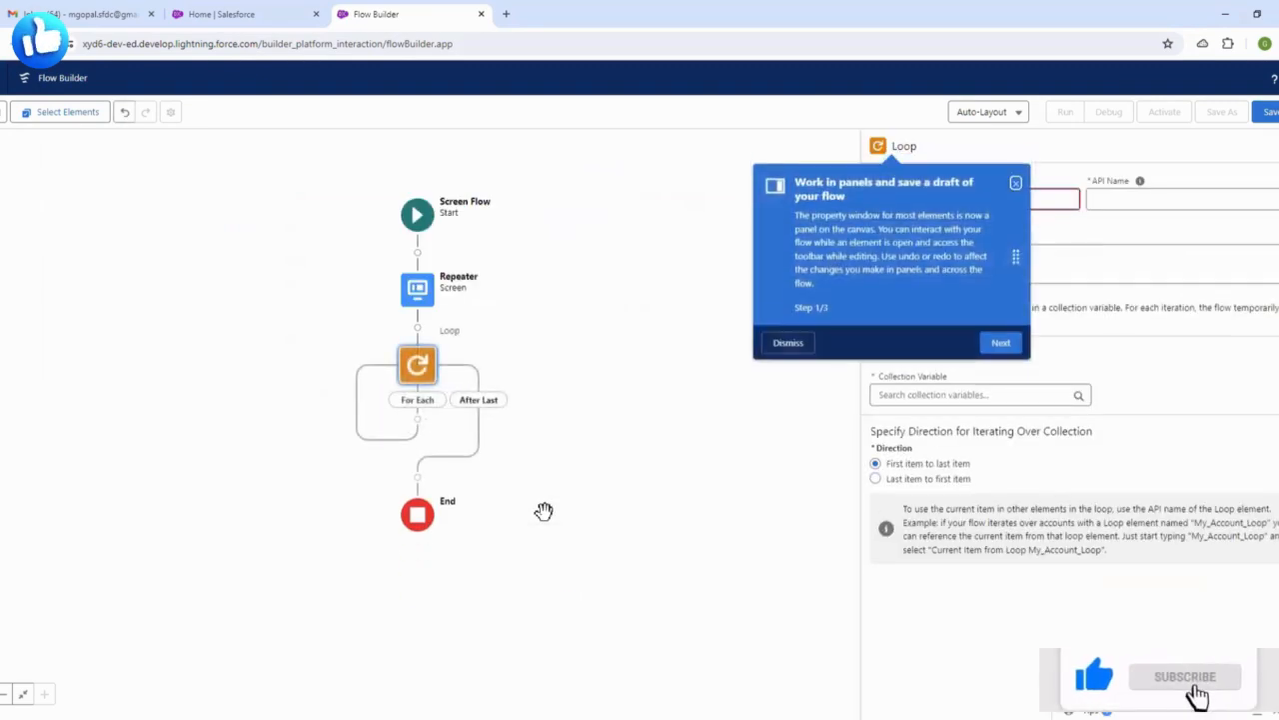
- Label the element Loop and set its collection to Repeater > Contacts > All Items
{"action": "left_click", "coordinate": [787, 342]}
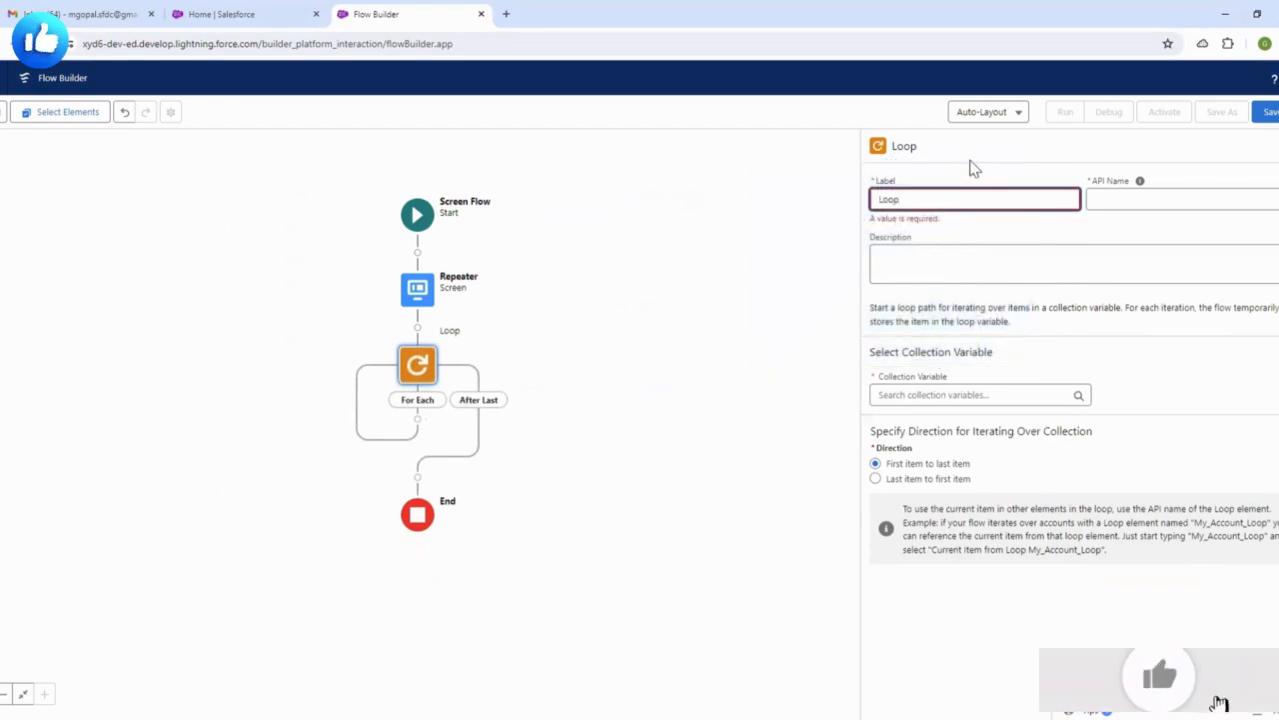
{"action": "left_click", "coordinate": [974, 168]}
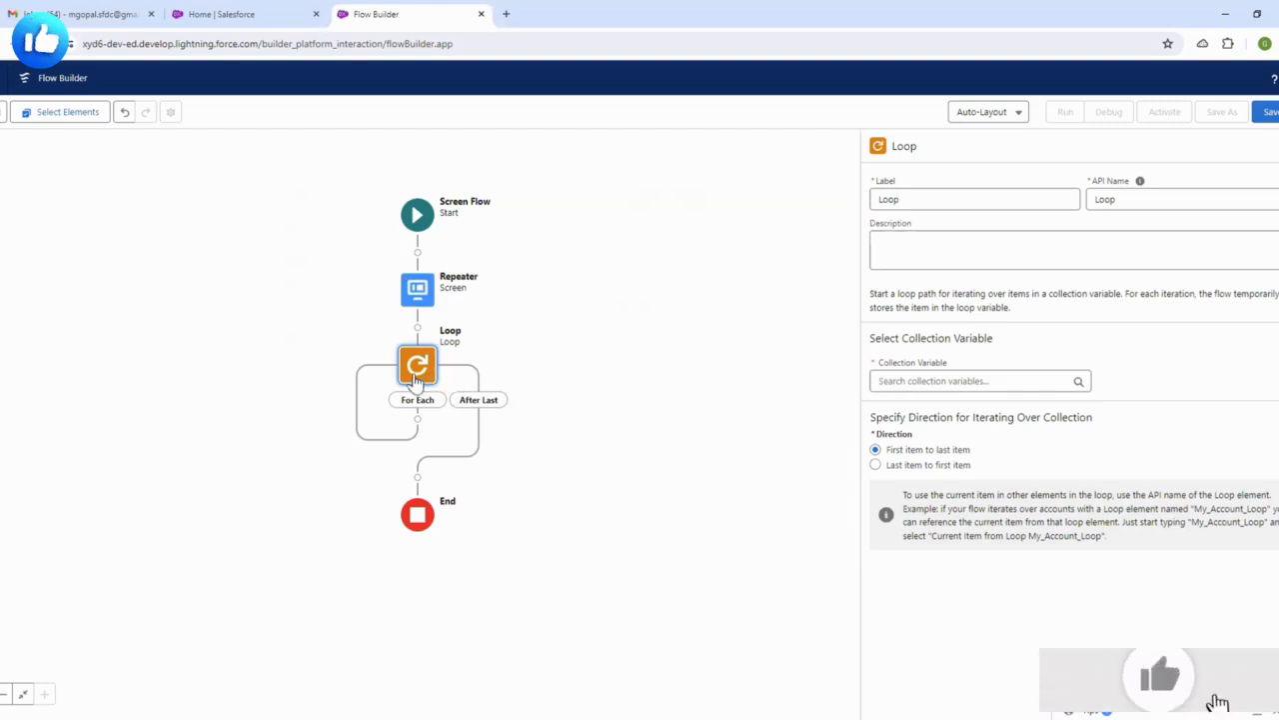
{"action": "left_click", "coordinate": [927, 379]}
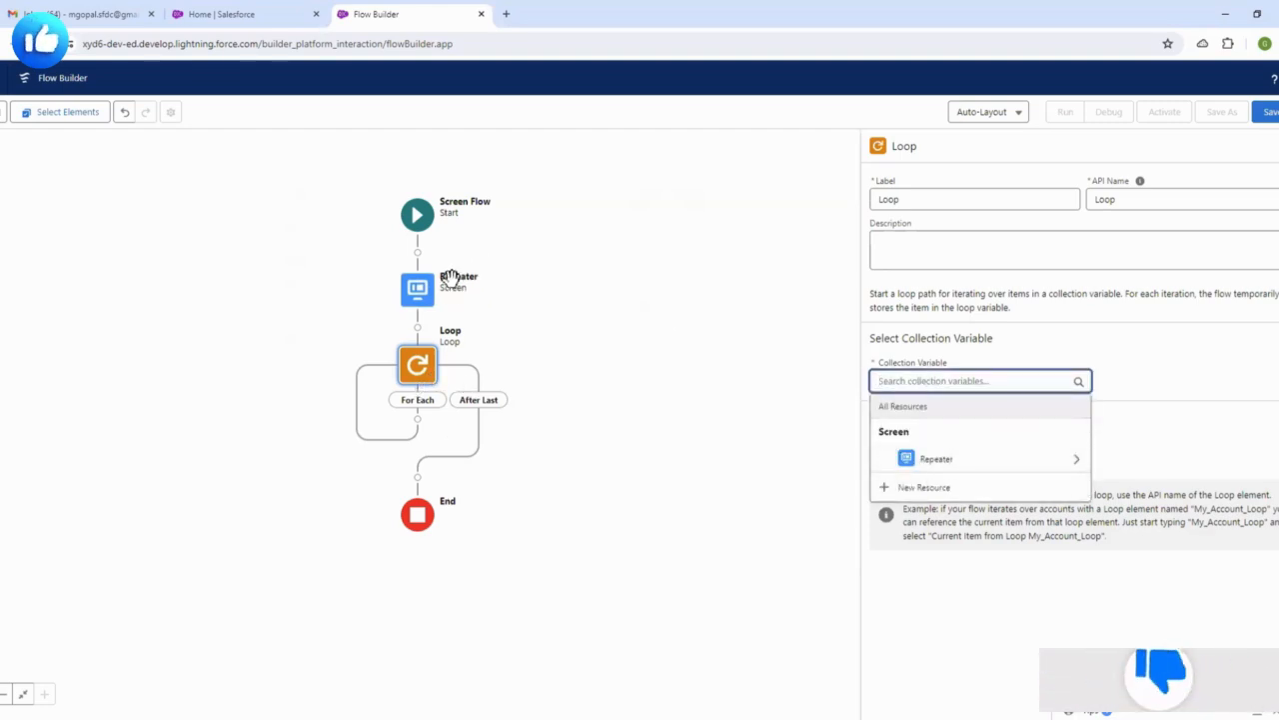
{"action": "left_click", "coordinate": [951, 461]}
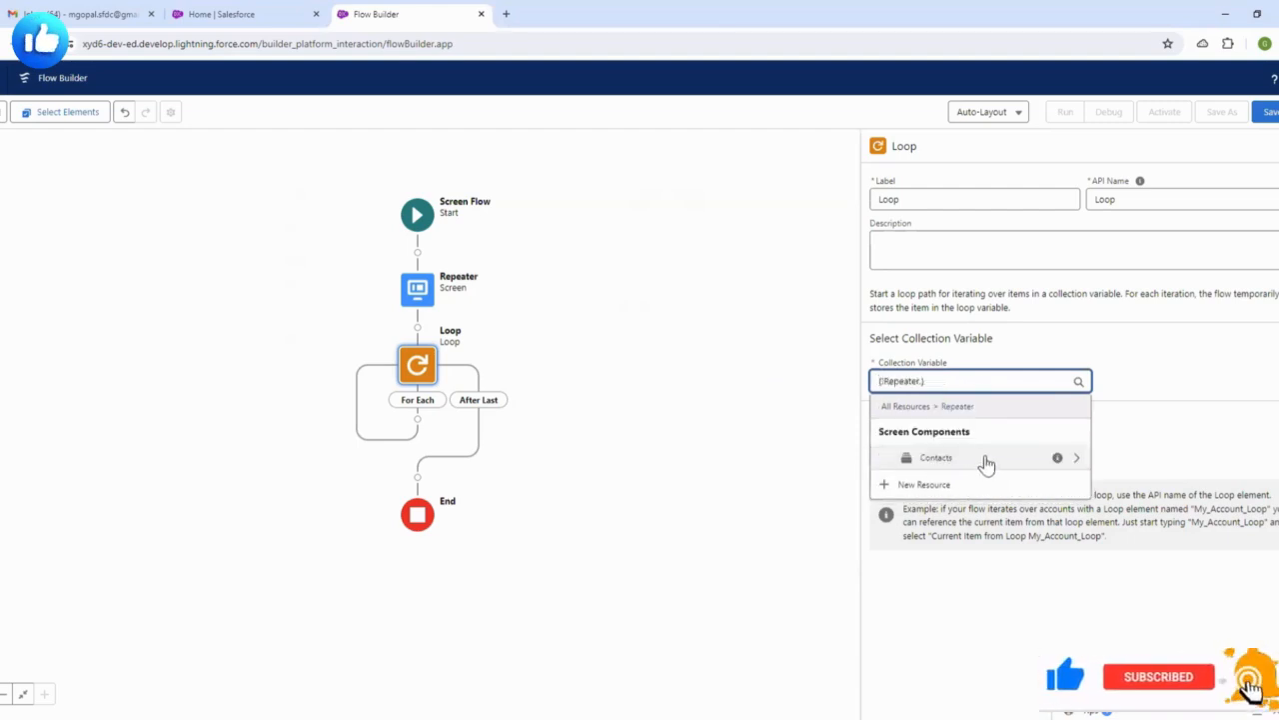
{"action": "left_click", "coordinate": [987, 462]}
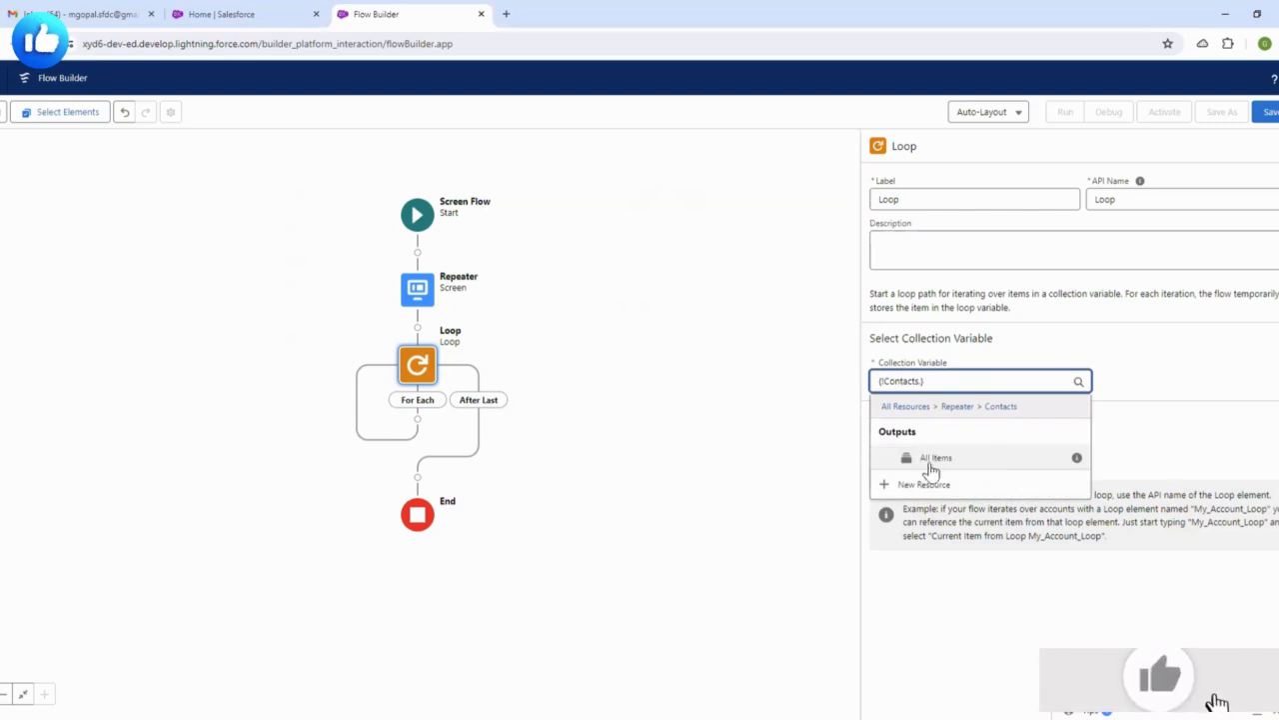
{"action": "left_click", "coordinate": [950, 461]}
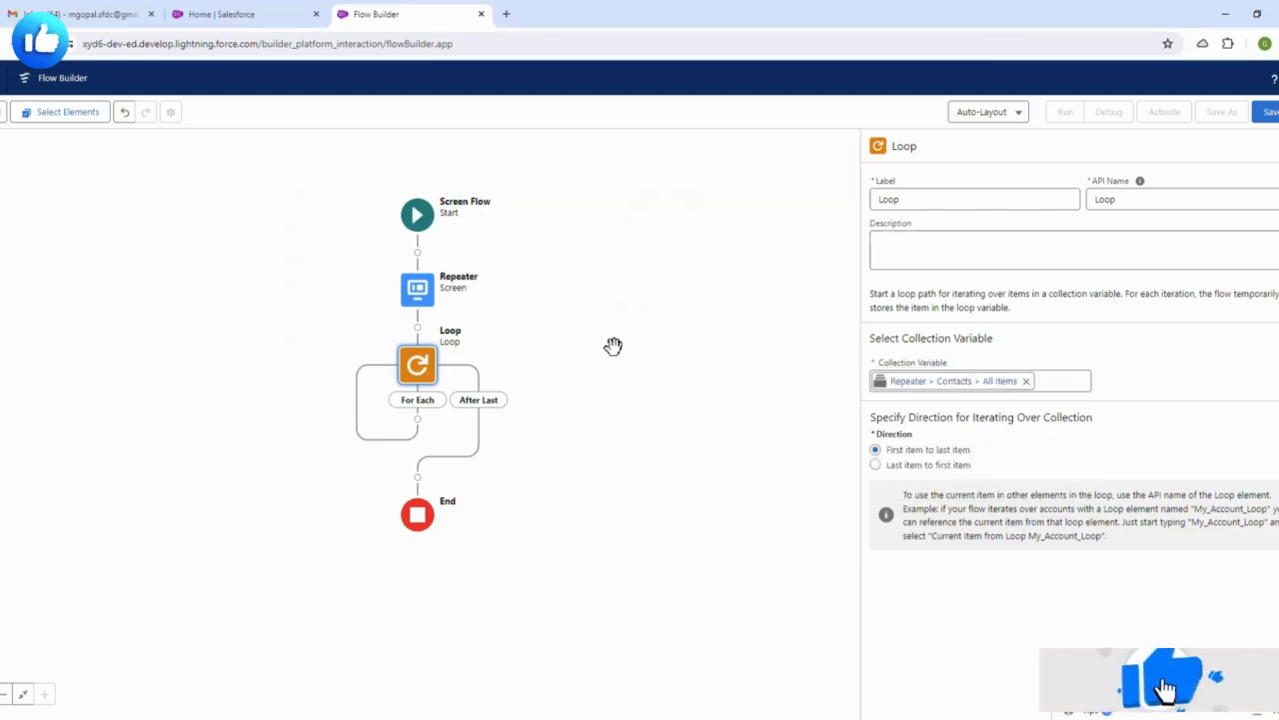
{"action": "left_click", "coordinate": [417, 288]}
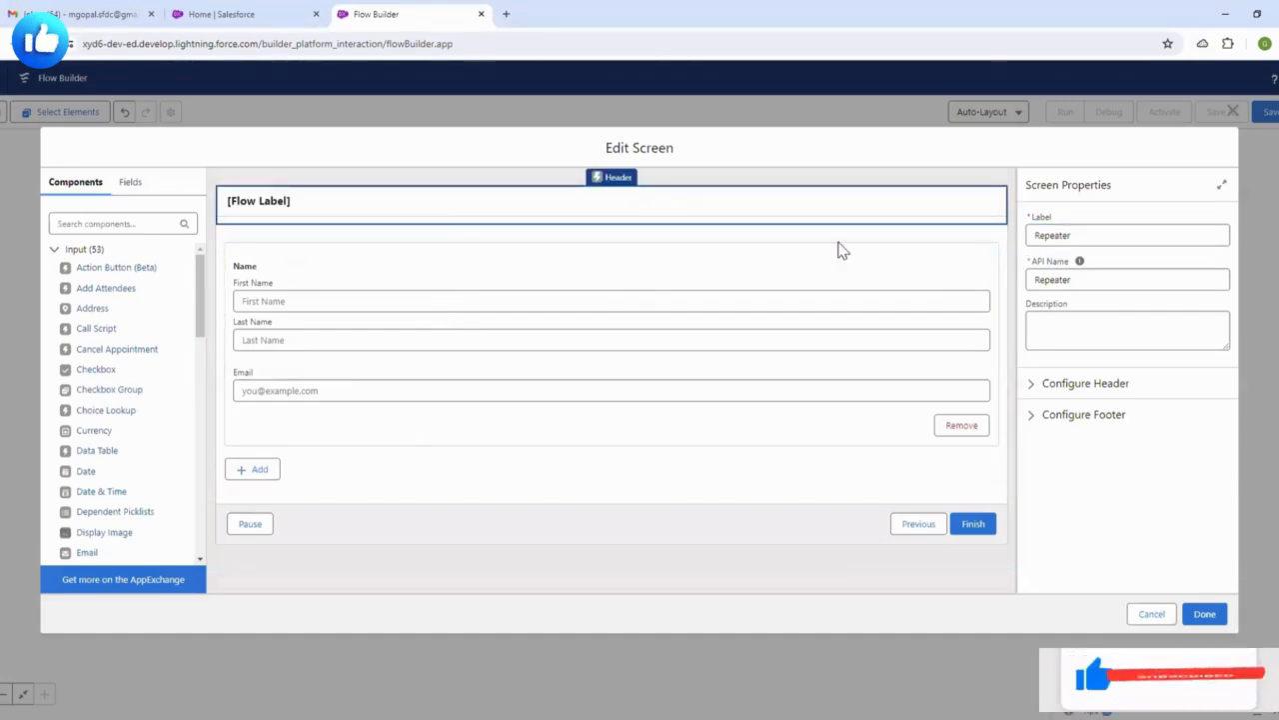
- Inspect the Contacts, Name and Email components, cancel the editor, and check the Loop properties
{"action": "left_click", "coordinate": [642, 249]}
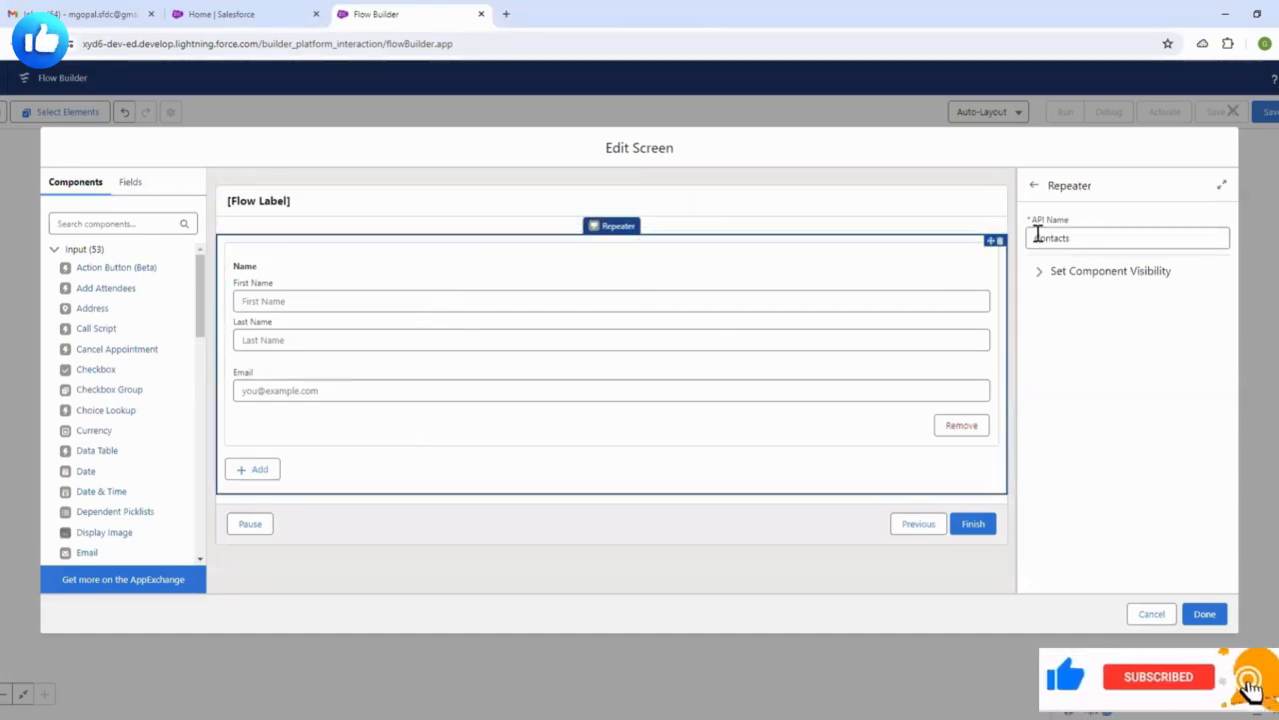
{"action": "left_click", "coordinate": [717, 320]}
{"action": "left_click", "coordinate": [672, 382]}
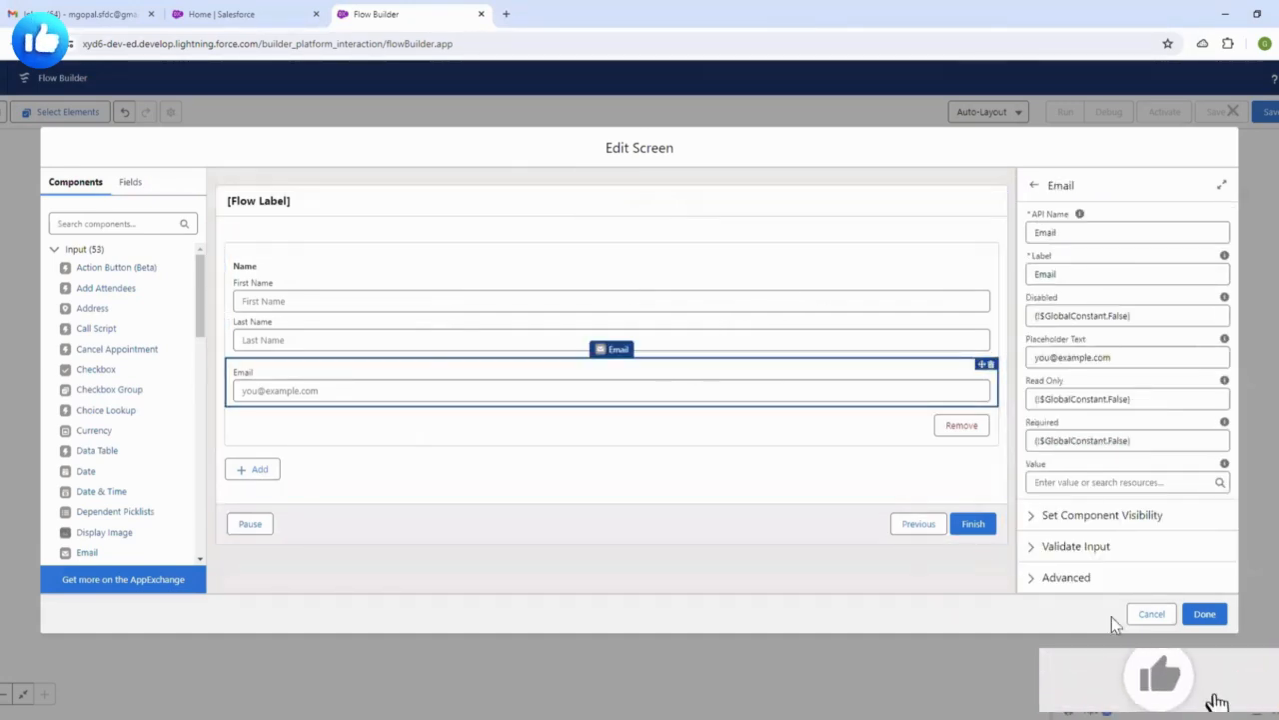
{"action": "left_click", "coordinate": [1152, 613]}
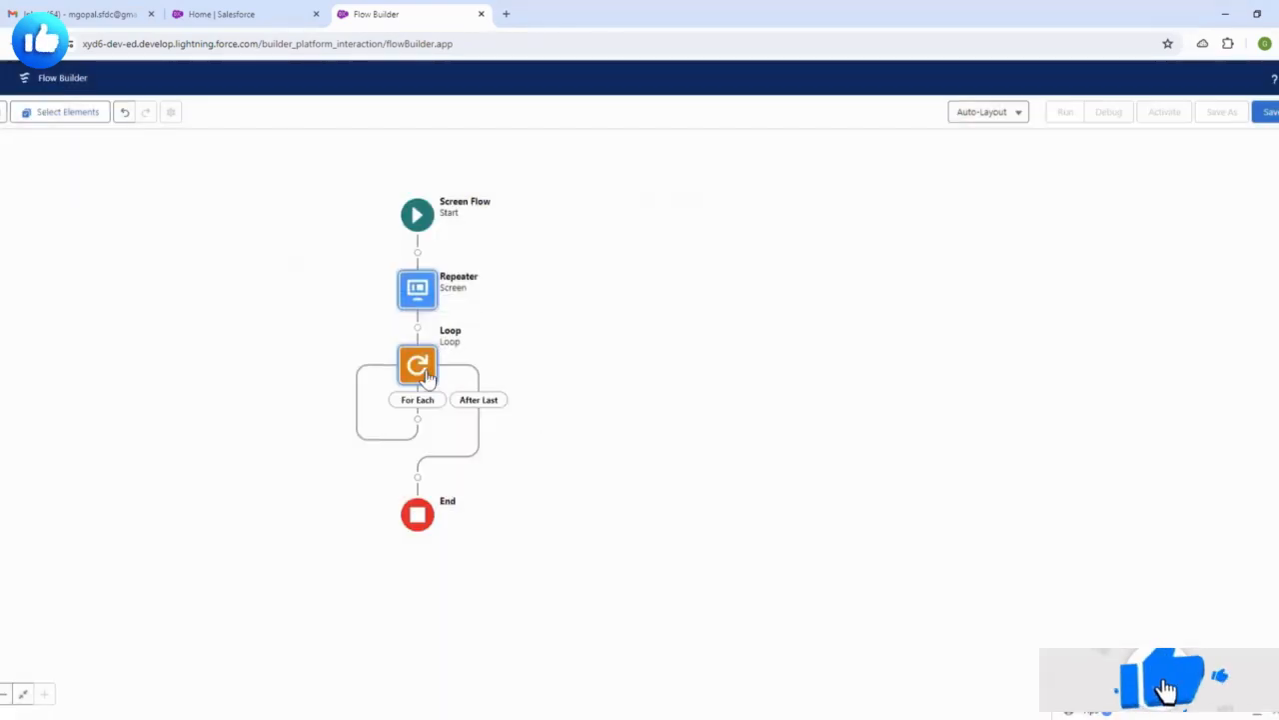
{"action": "left_click", "coordinate": [427, 375]}
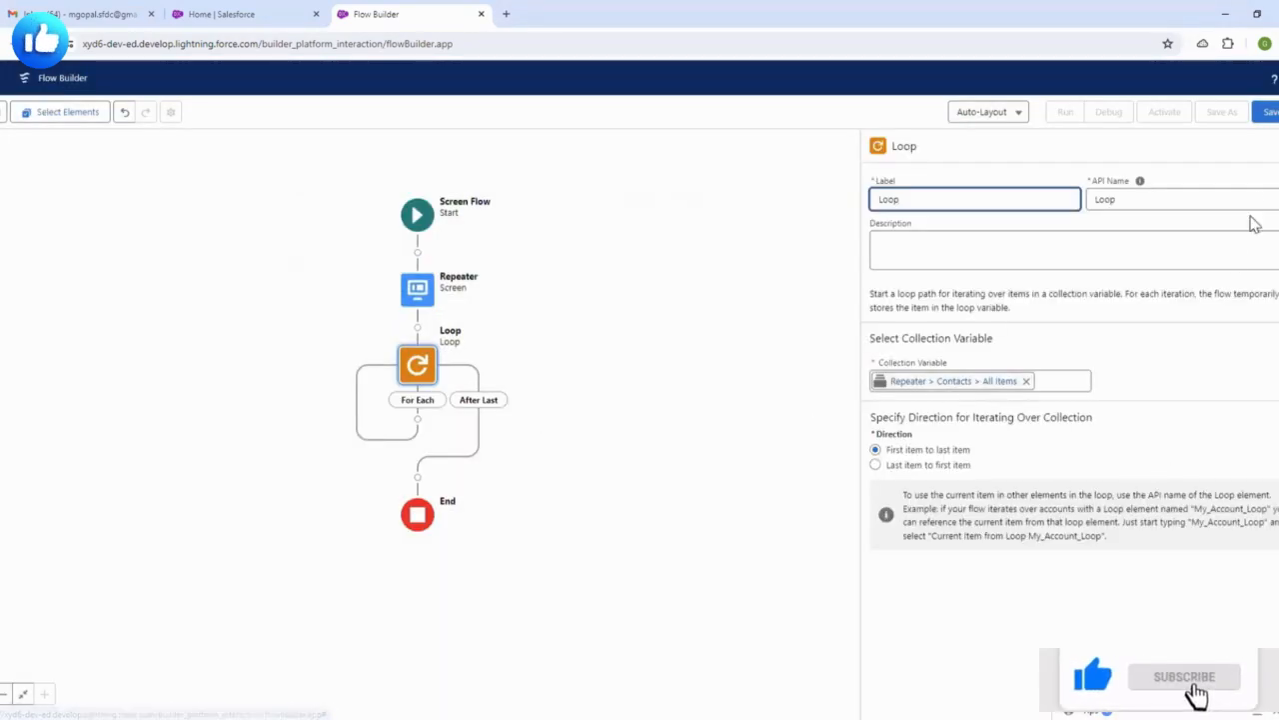
{"action": "left_click", "coordinate": [1276, 152]}
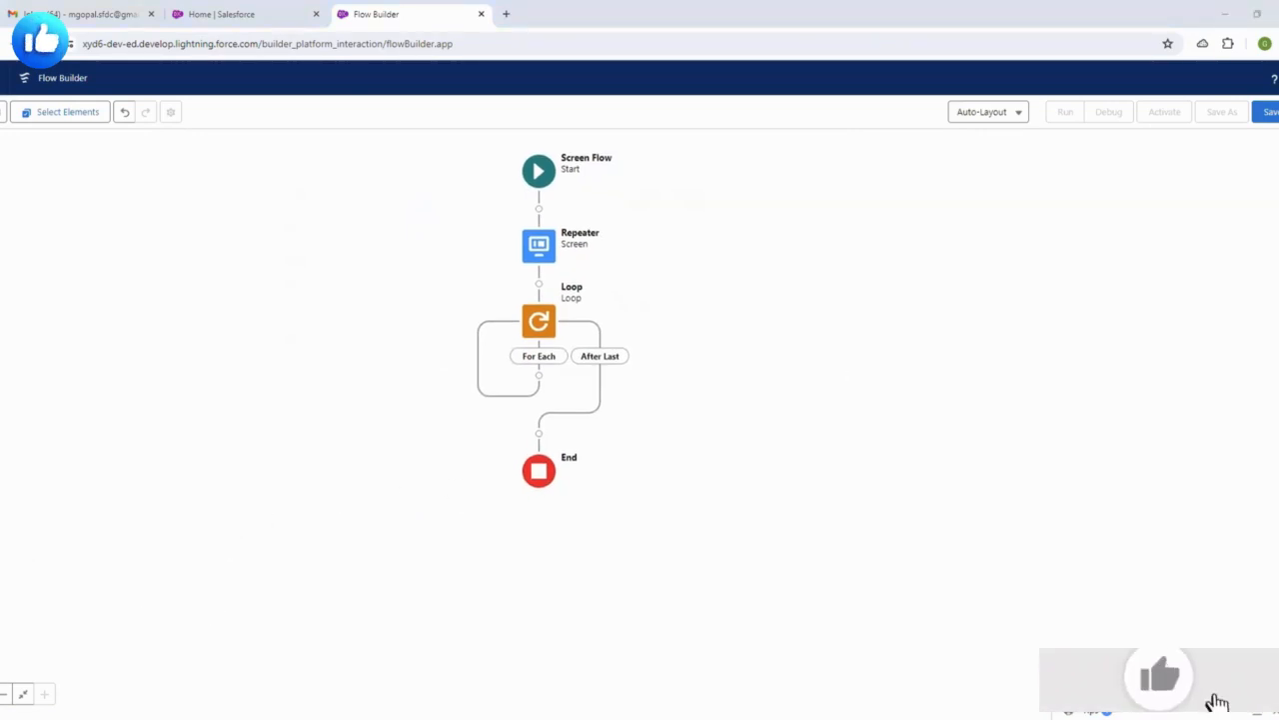
- Add an Assignment element to the Loop's For Each path
{"action": "left_click", "coordinate": [539, 375]}
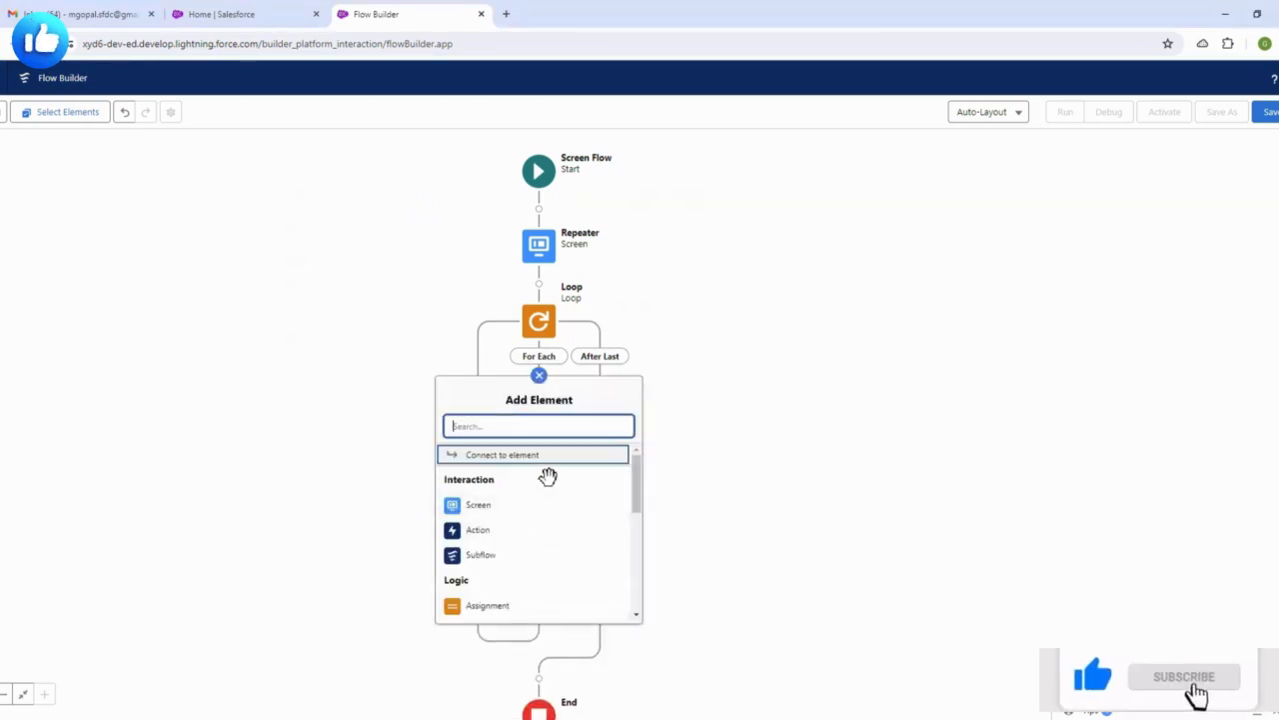
{"action": "scroll", "coordinate": [508, 525], "scroll_direction": "down", "scroll_amount": 1}
{"action": "left_click", "coordinate": [485, 537]}
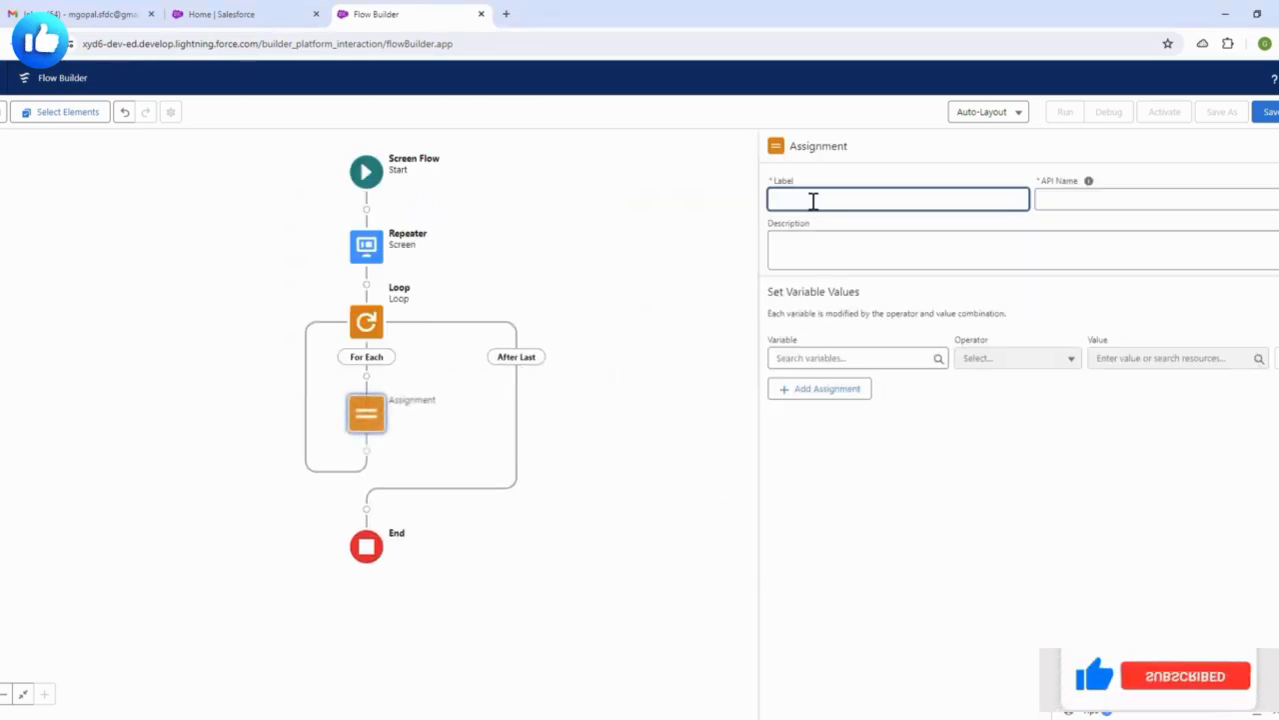
- Label the assignment 'Assign Values' and start a new resource from the Variable field
{"action": "type", "text": "as"}
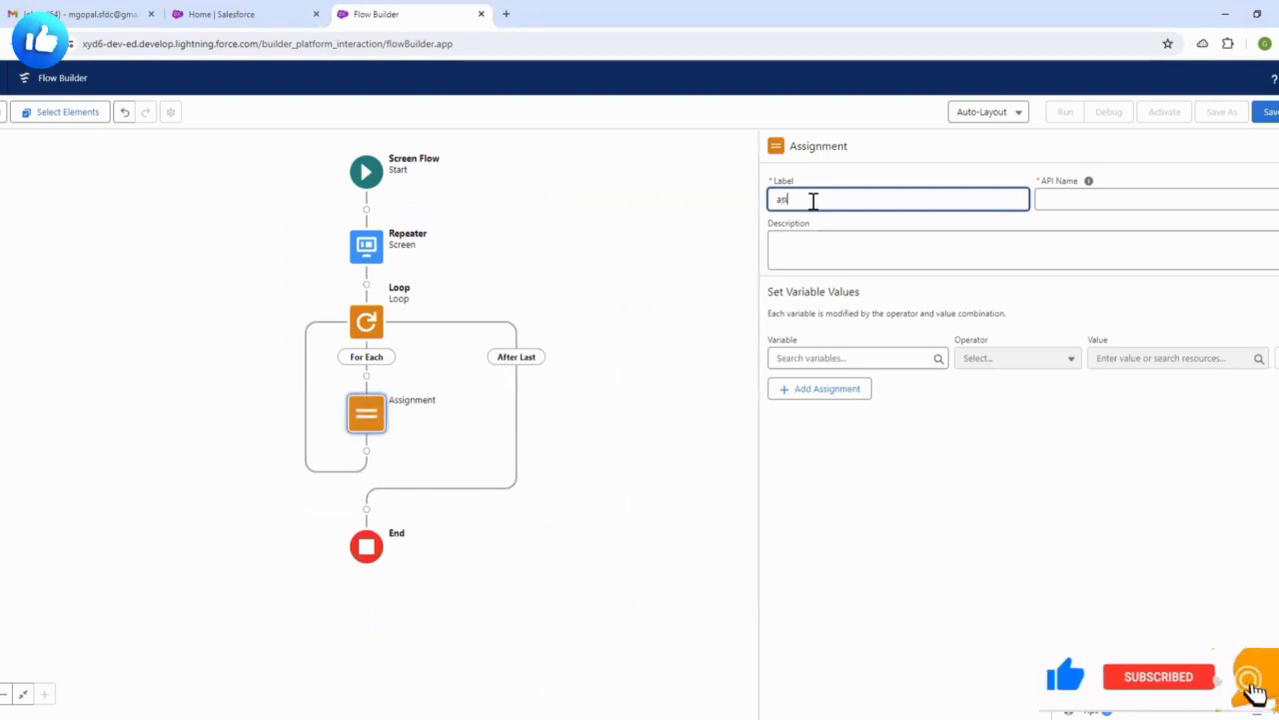
{"action": "type", "text": "ign"}
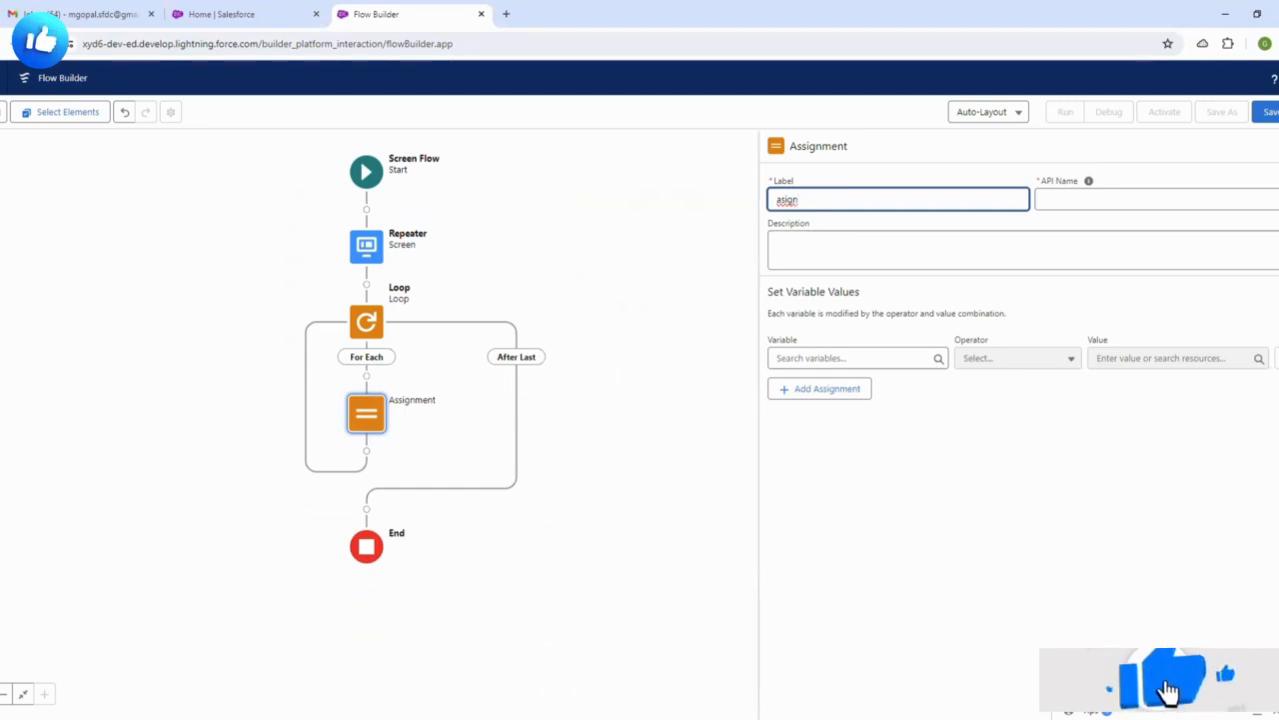
{"action": "double_click", "coordinate": [834, 203]}
{"action": "key", "text": "BackSpace"}
{"action": "type", "text": "Assig"}
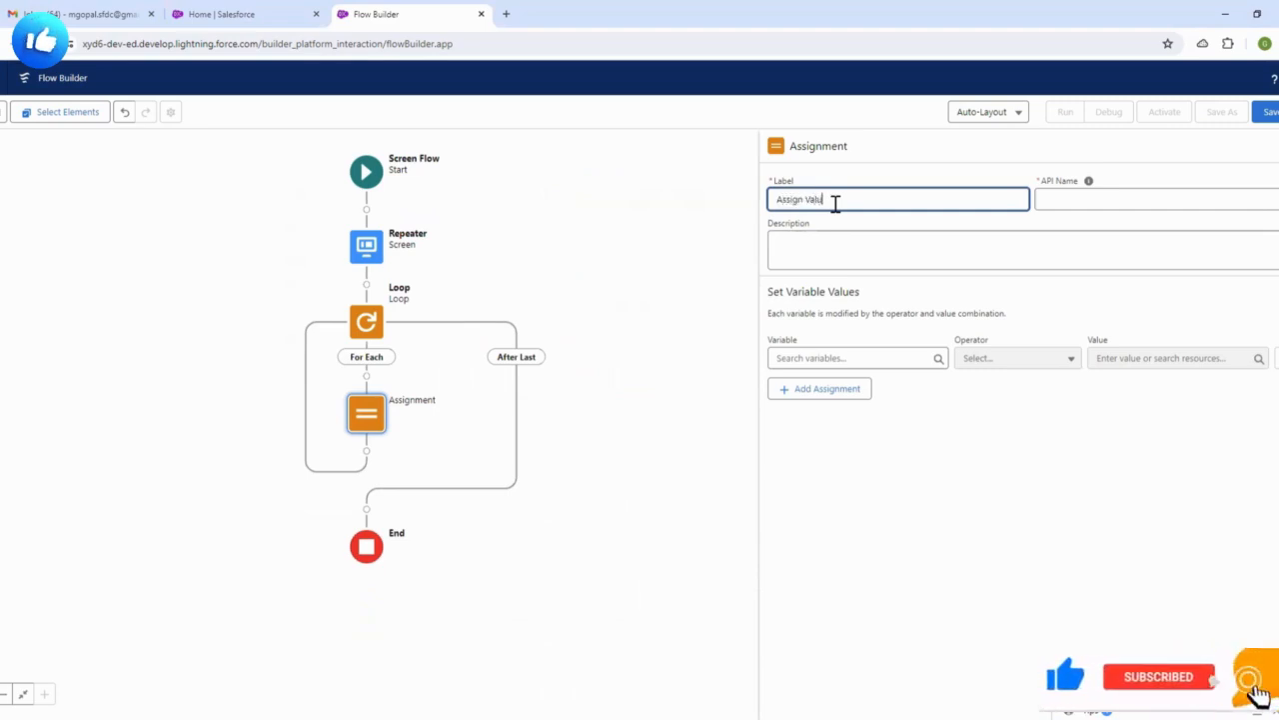
{"action": "left_click", "coordinate": [859, 174]}
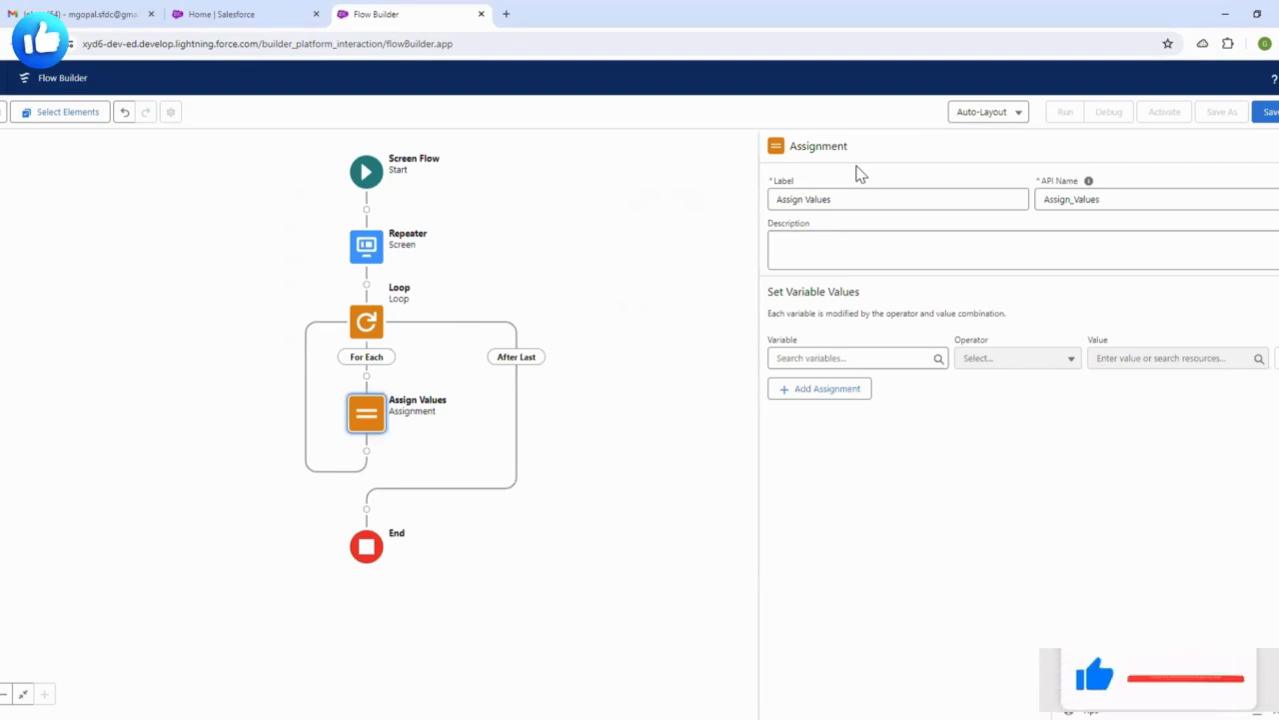
{"action": "left_click", "coordinate": [882, 360]}
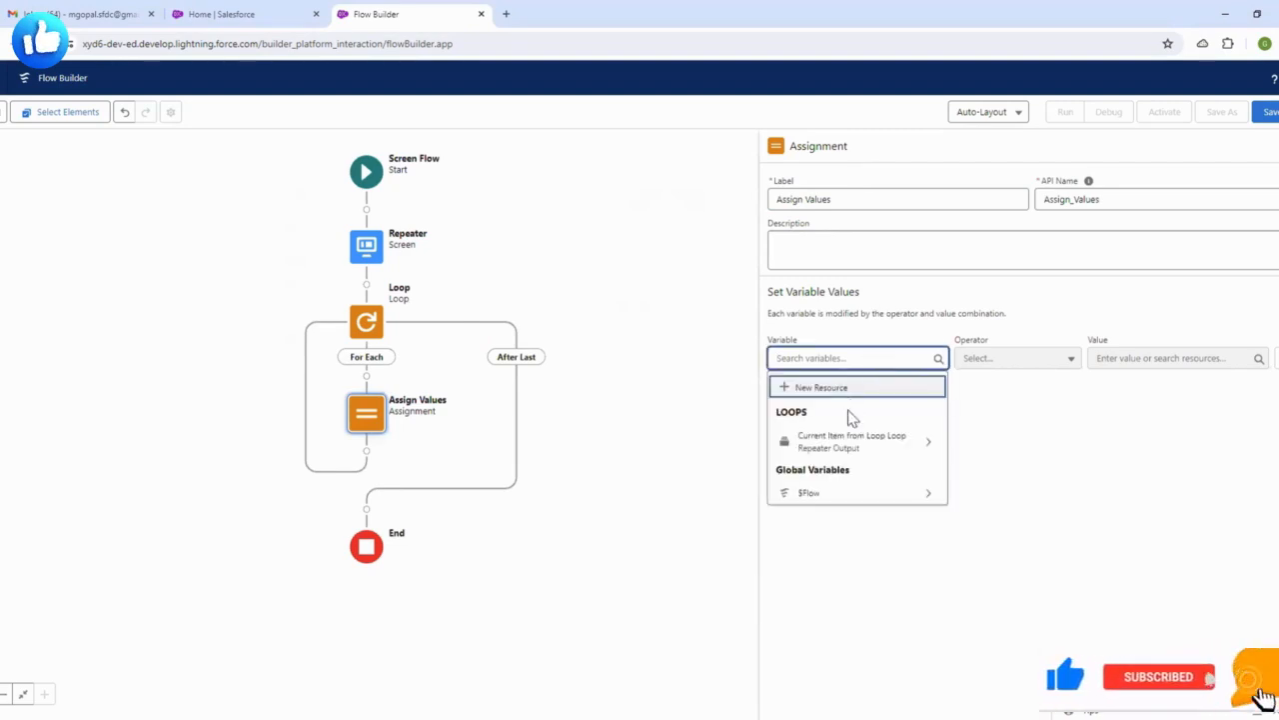
{"action": "left_click", "coordinate": [830, 390]}
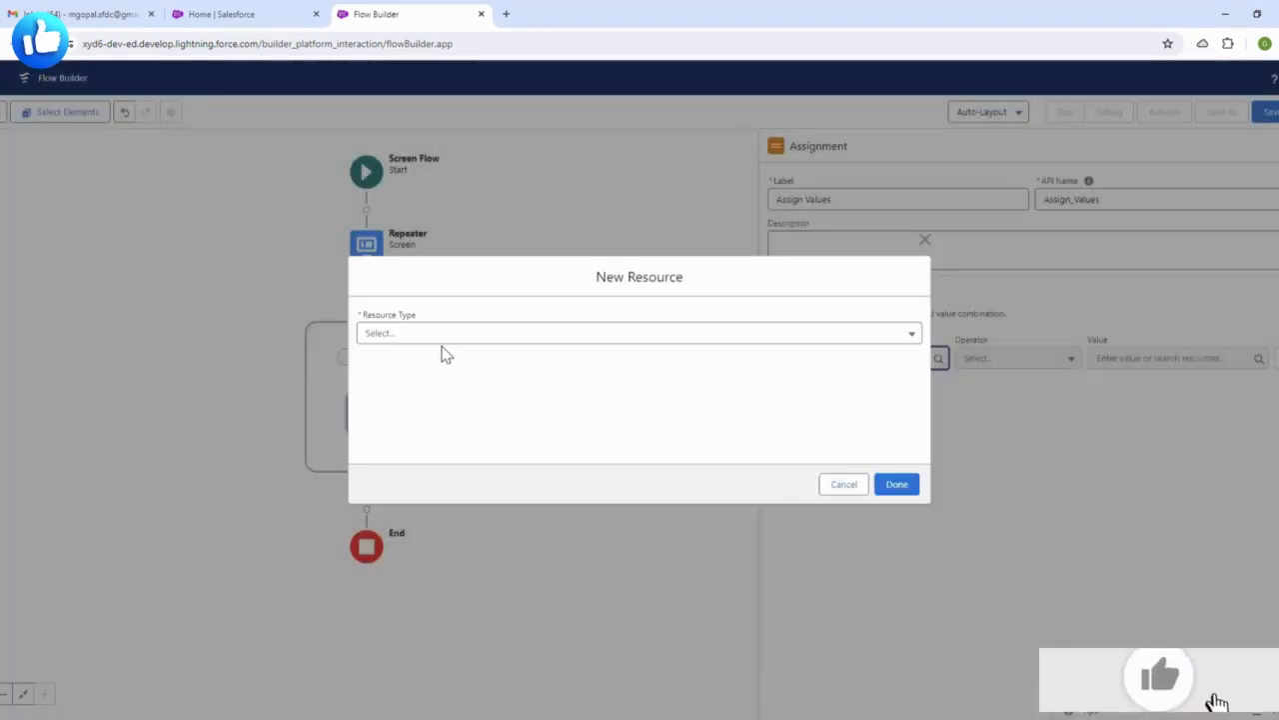
- Create a variable named Contactrecords with Data Type Record and Object Contact
{"action": "left_click", "coordinate": [442, 335]}
{"action": "left_click", "coordinate": [431, 370]}
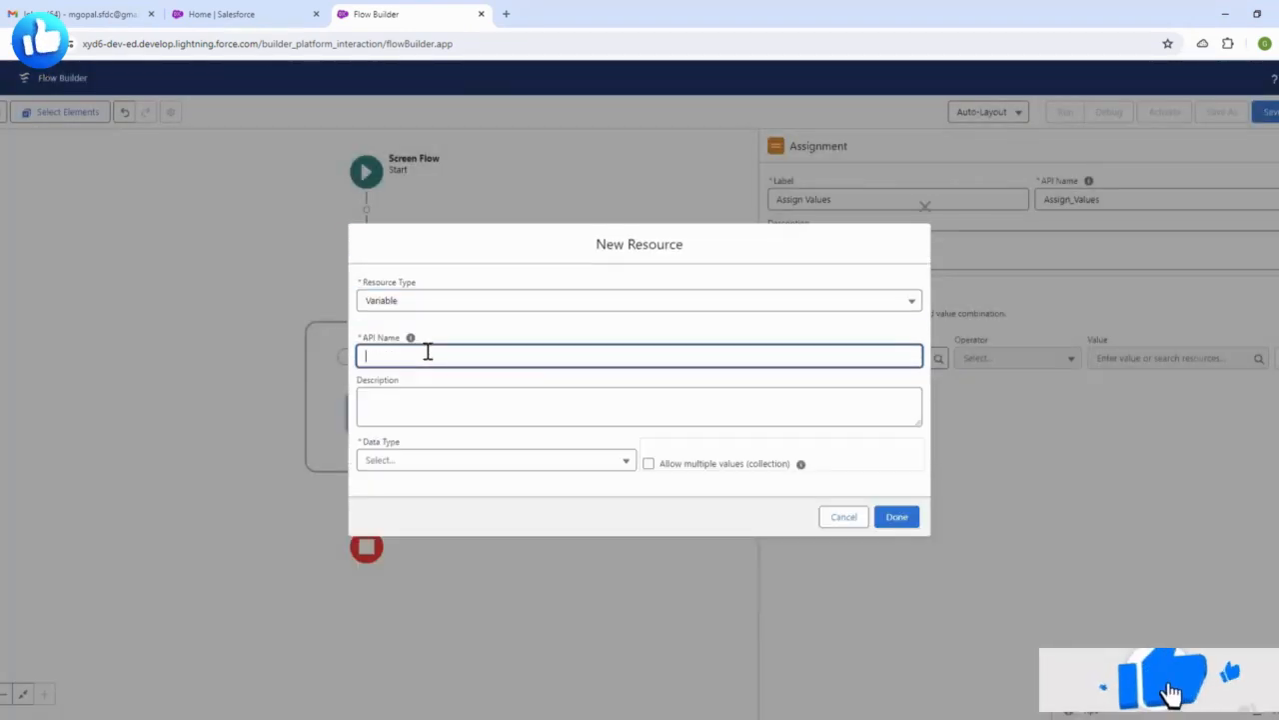
{"action": "type", "text": "C"}
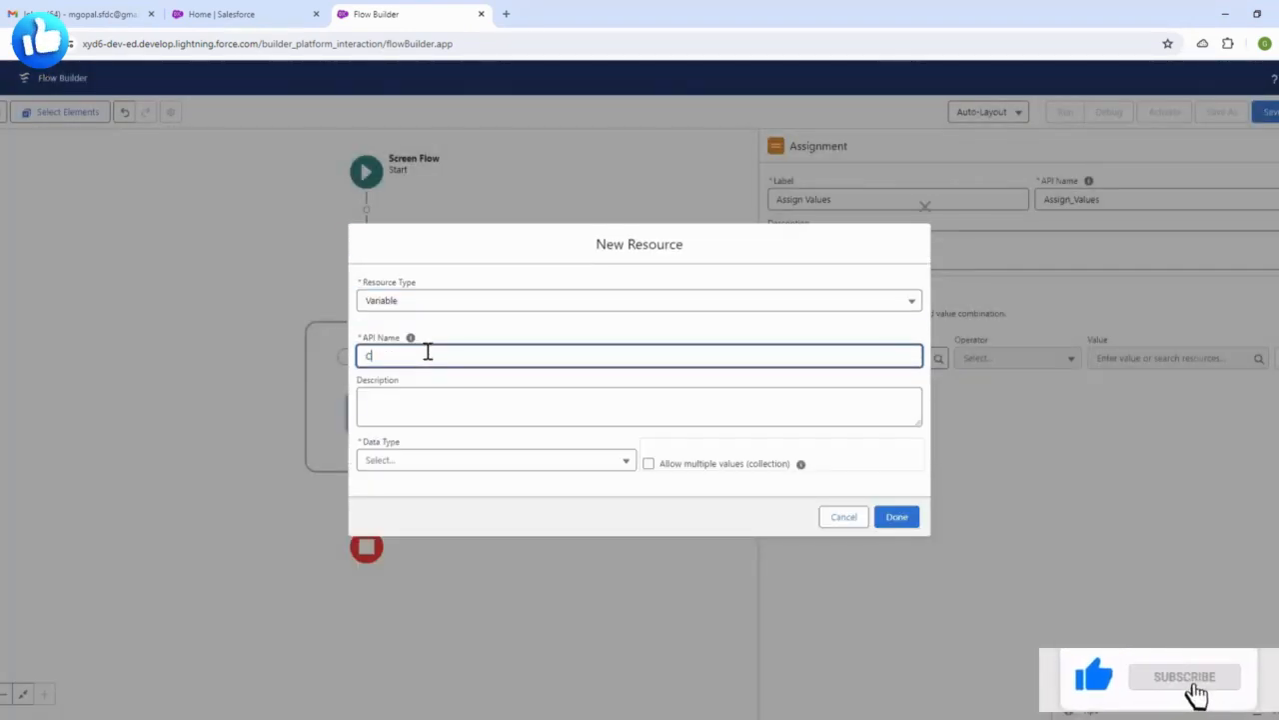
{"action": "type", "text": "ontact recor"}
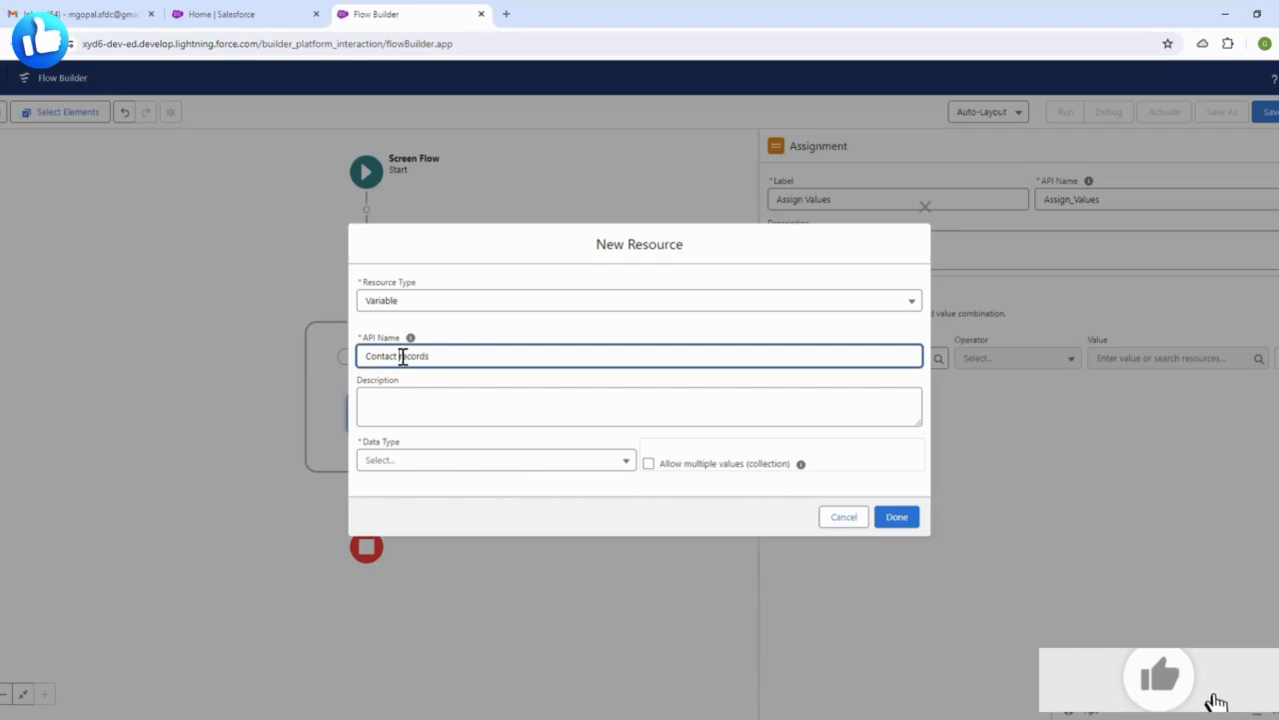
{"action": "type", "text": "ds"}
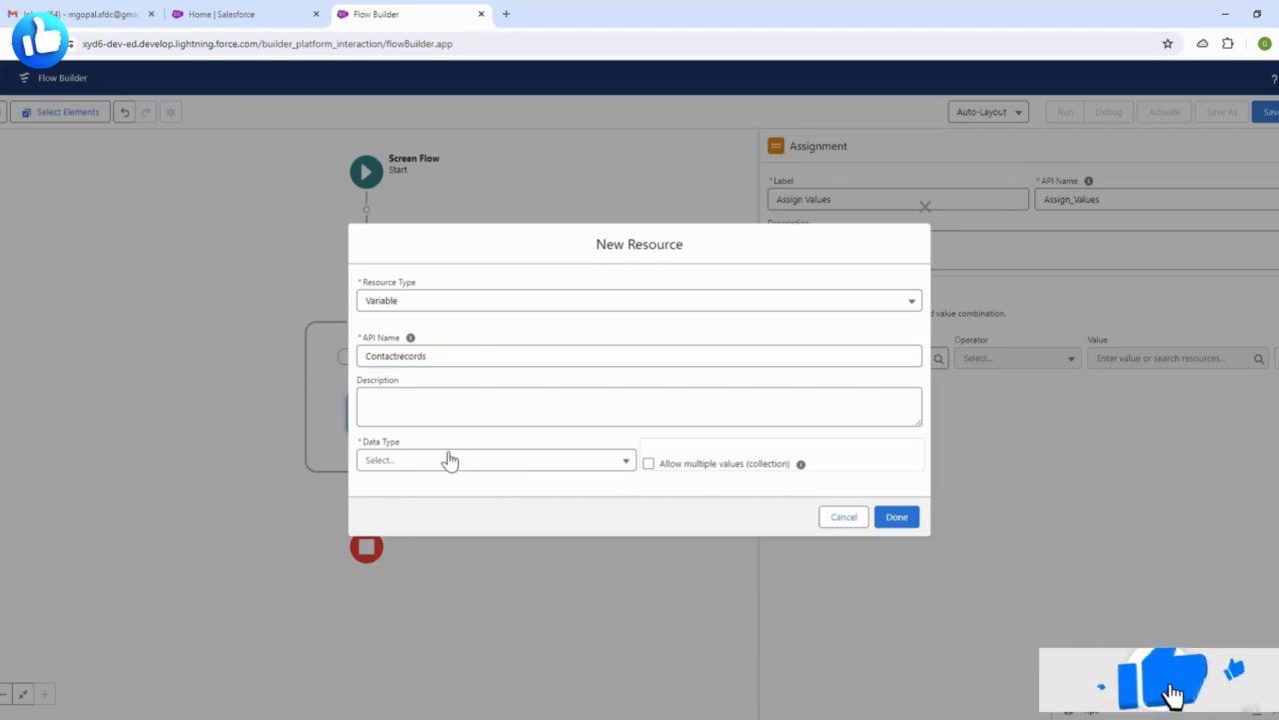
{"action": "left_click", "coordinate": [446, 460]}
{"action": "left_click", "coordinate": [404, 236]}
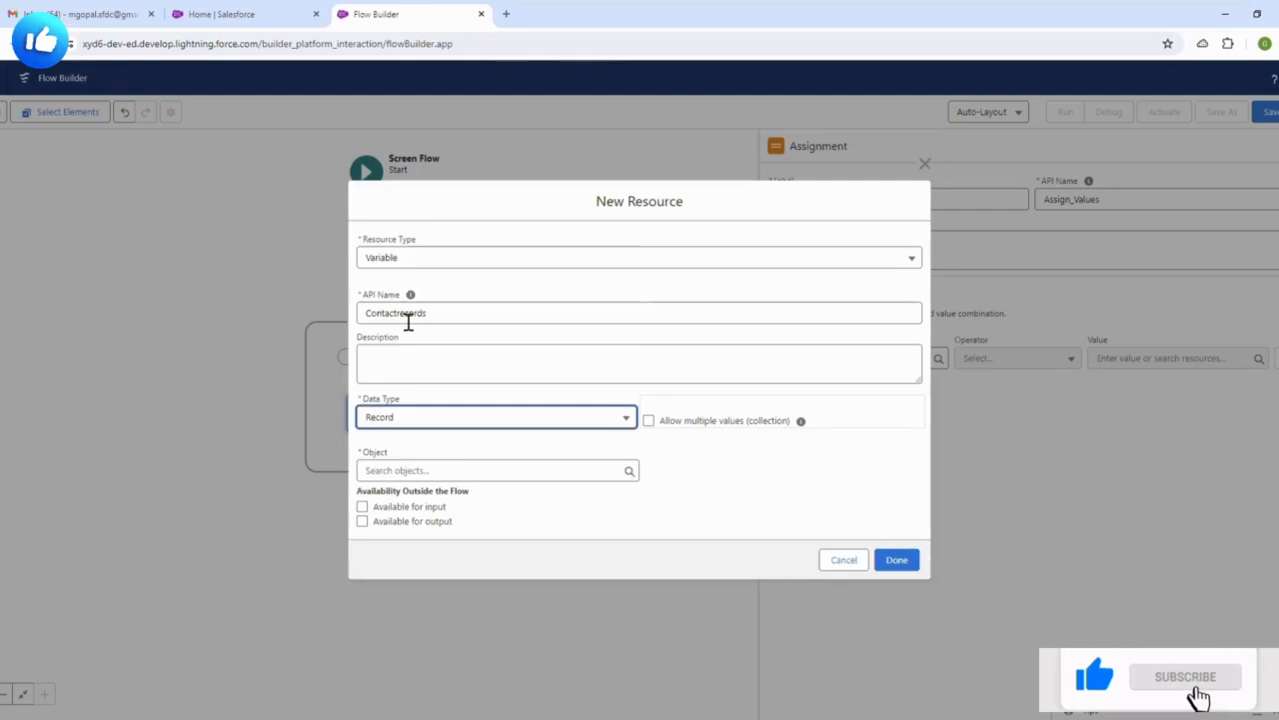
{"action": "left_click", "coordinate": [440, 473]}
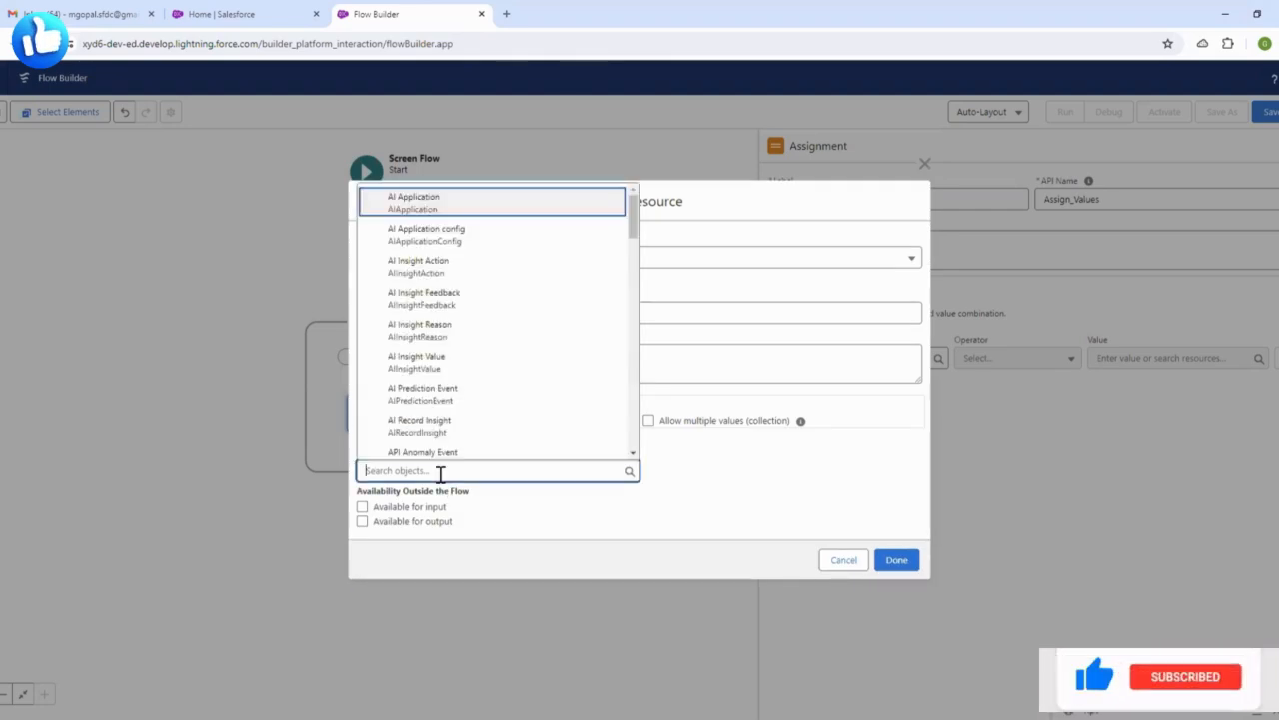
{"action": "type", "text": "conta"}
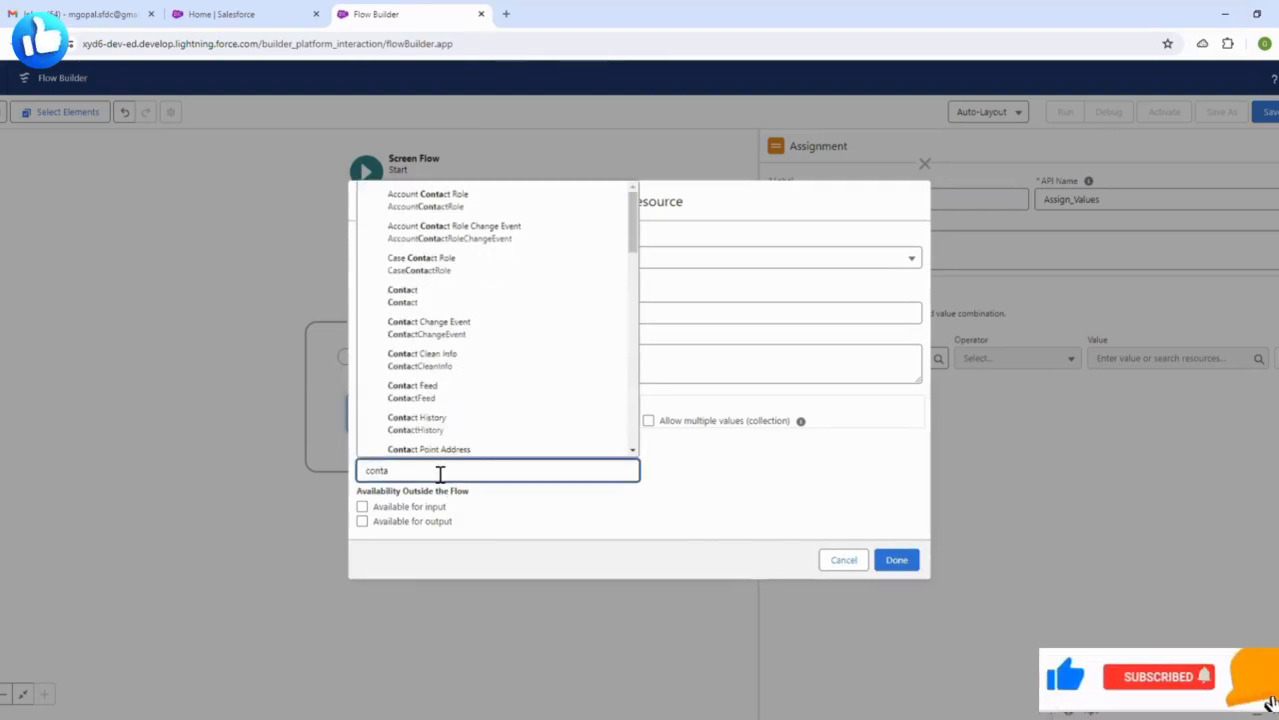
{"action": "left_click", "coordinate": [399, 295]}
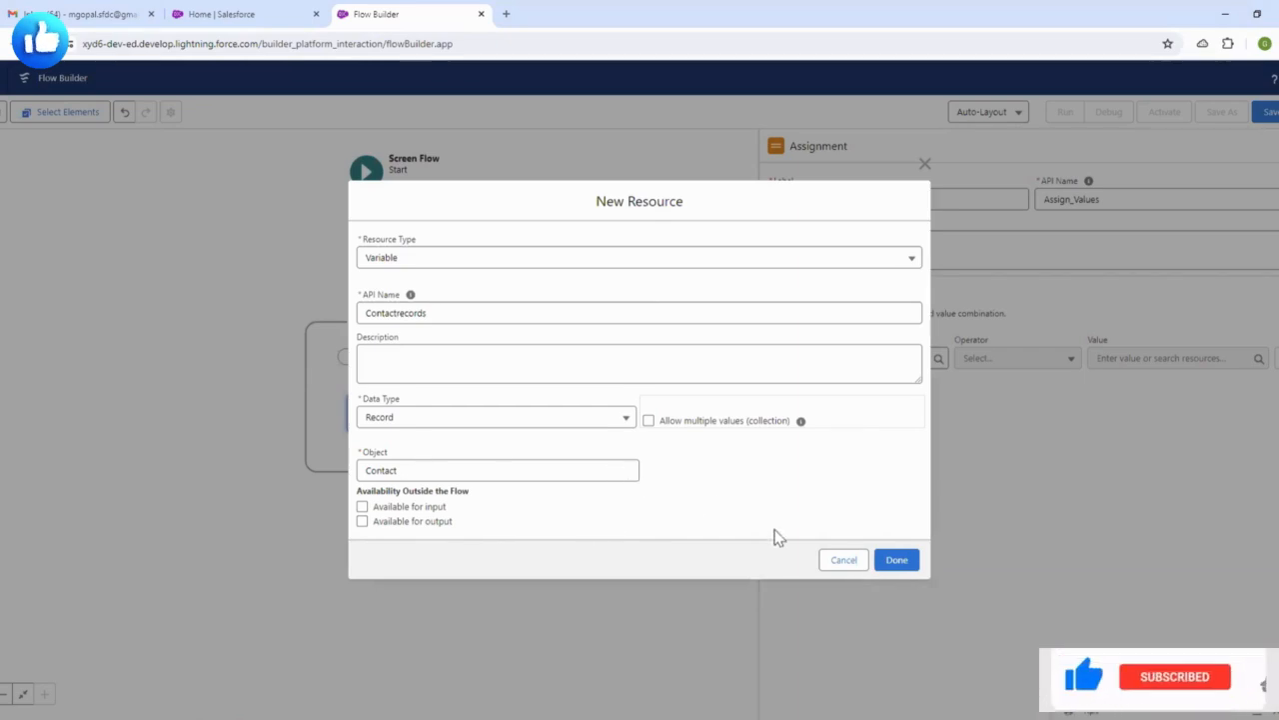
{"action": "left_click", "coordinate": [896, 560]}
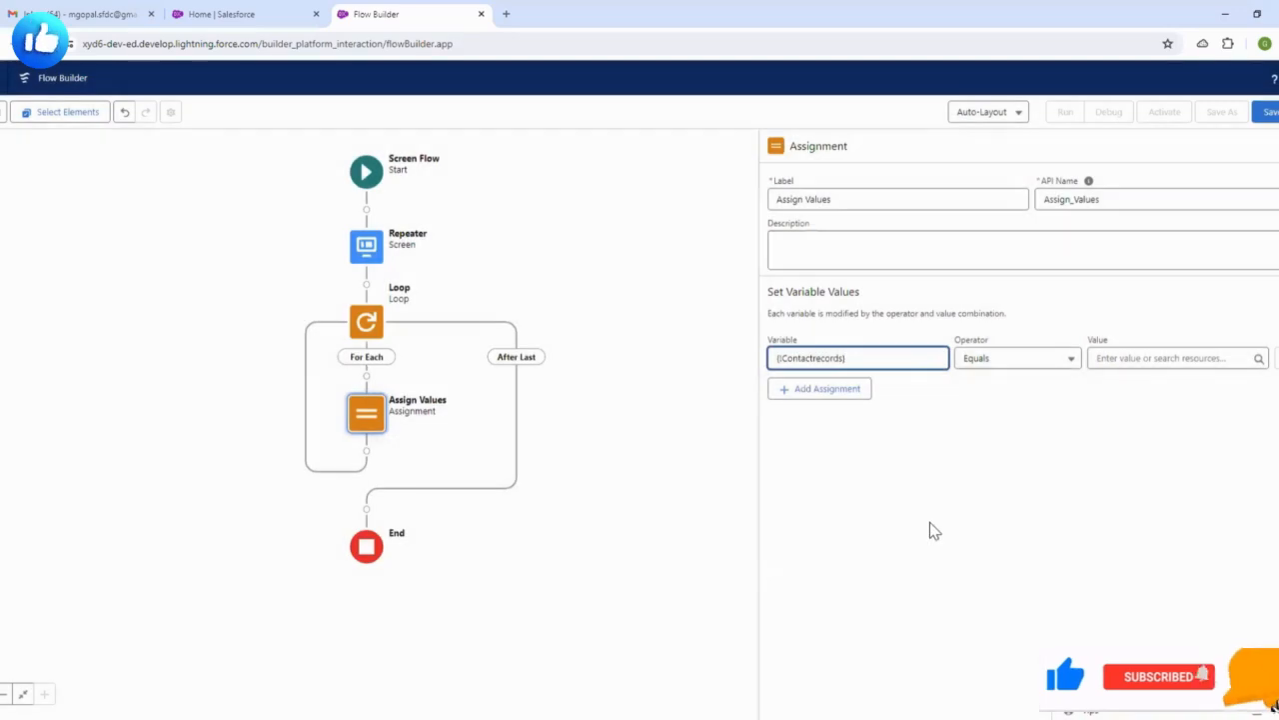
- Set the assignment row's variable to Contactrecords.FirstName with the Equals operator
{"action": "left_click", "coordinate": [810, 360]}
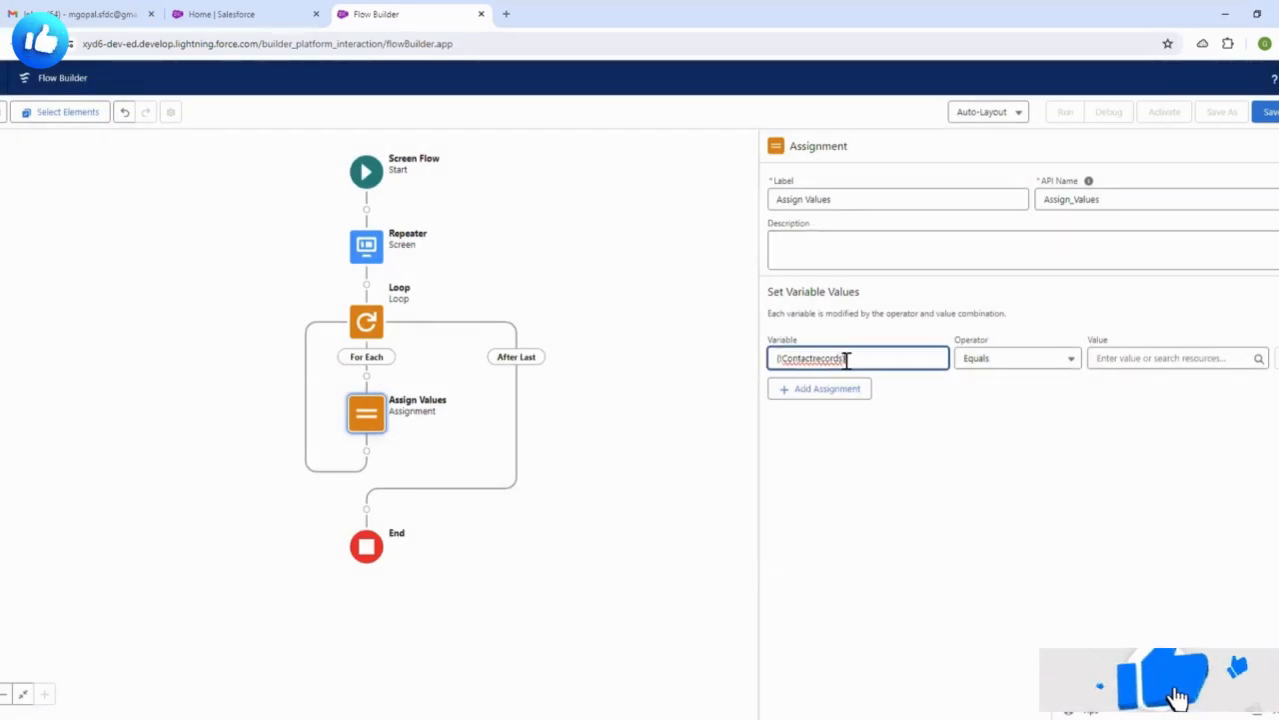
{"action": "left_click", "coordinate": [842, 360]}
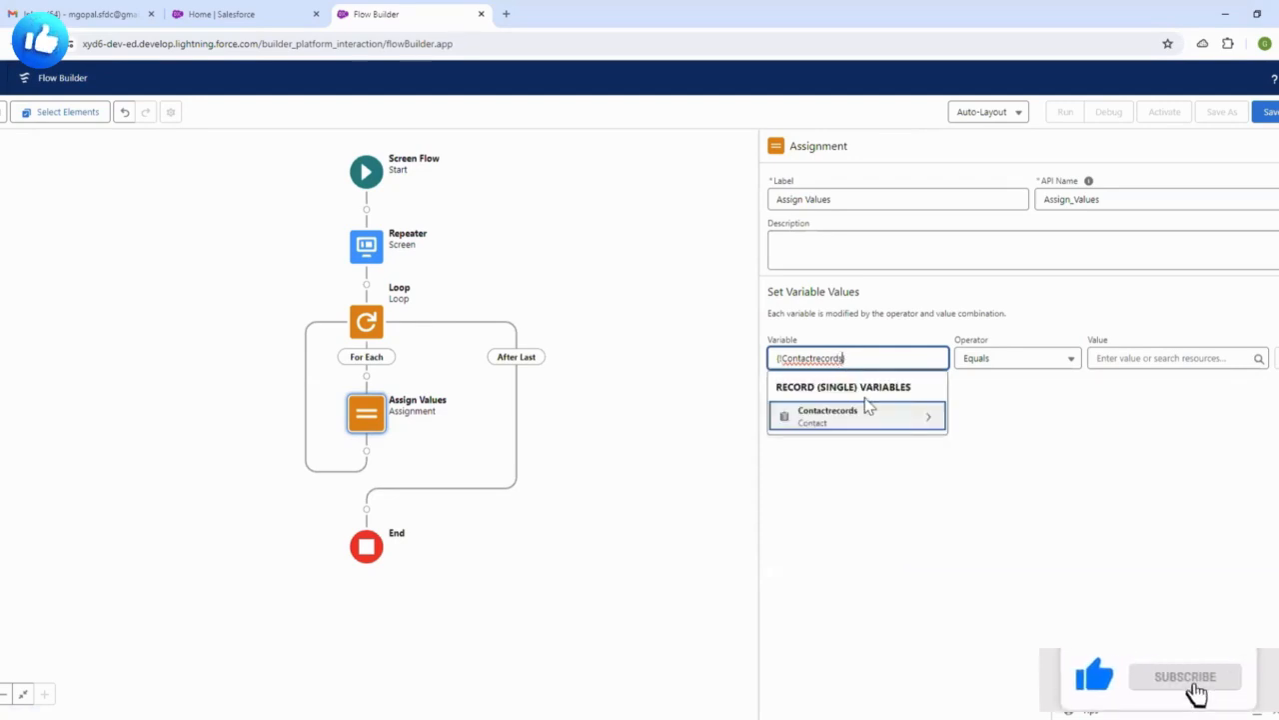
{"action": "left_click", "coordinate": [864, 418]}
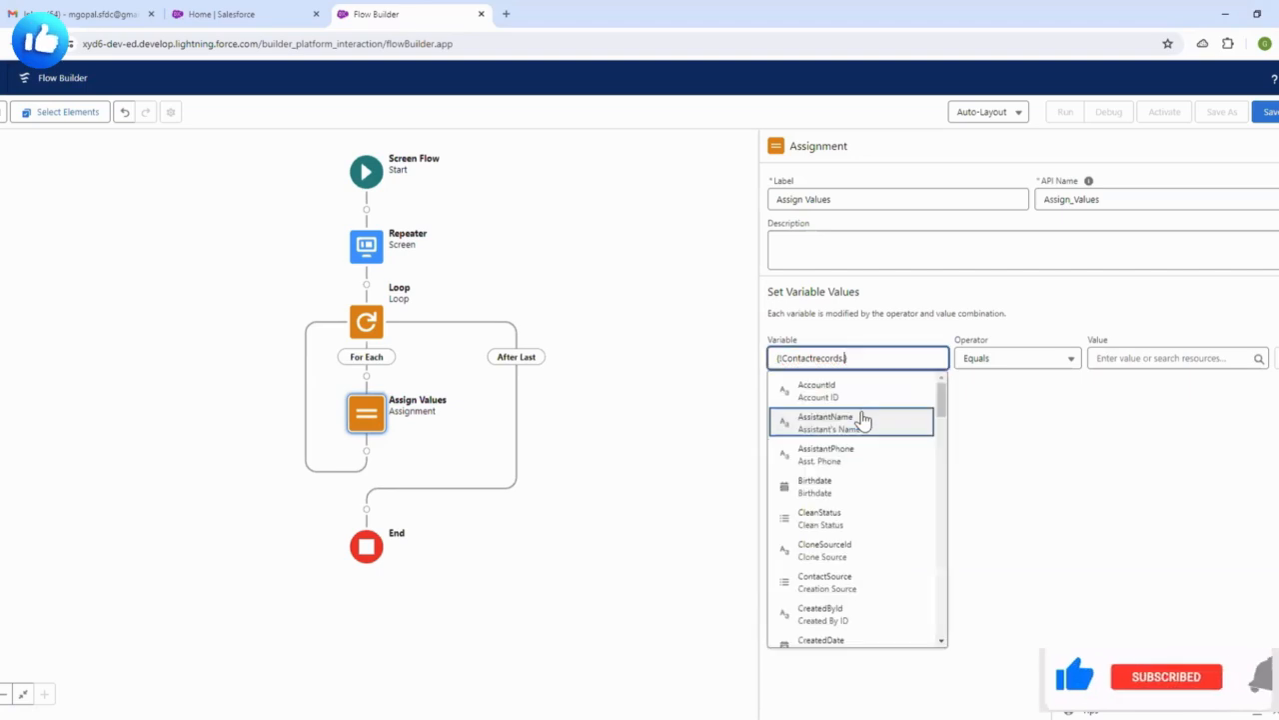
{"action": "type", "text": "Fi"}
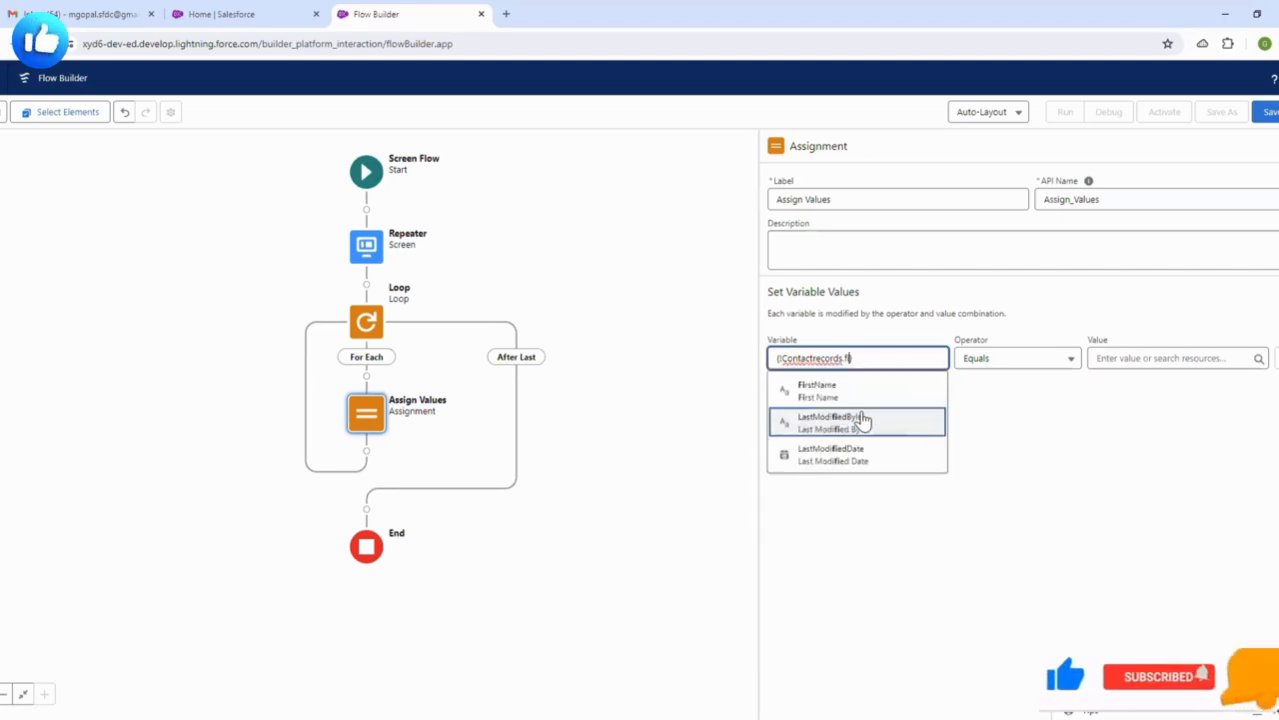
{"action": "left_click", "coordinate": [847, 398]}
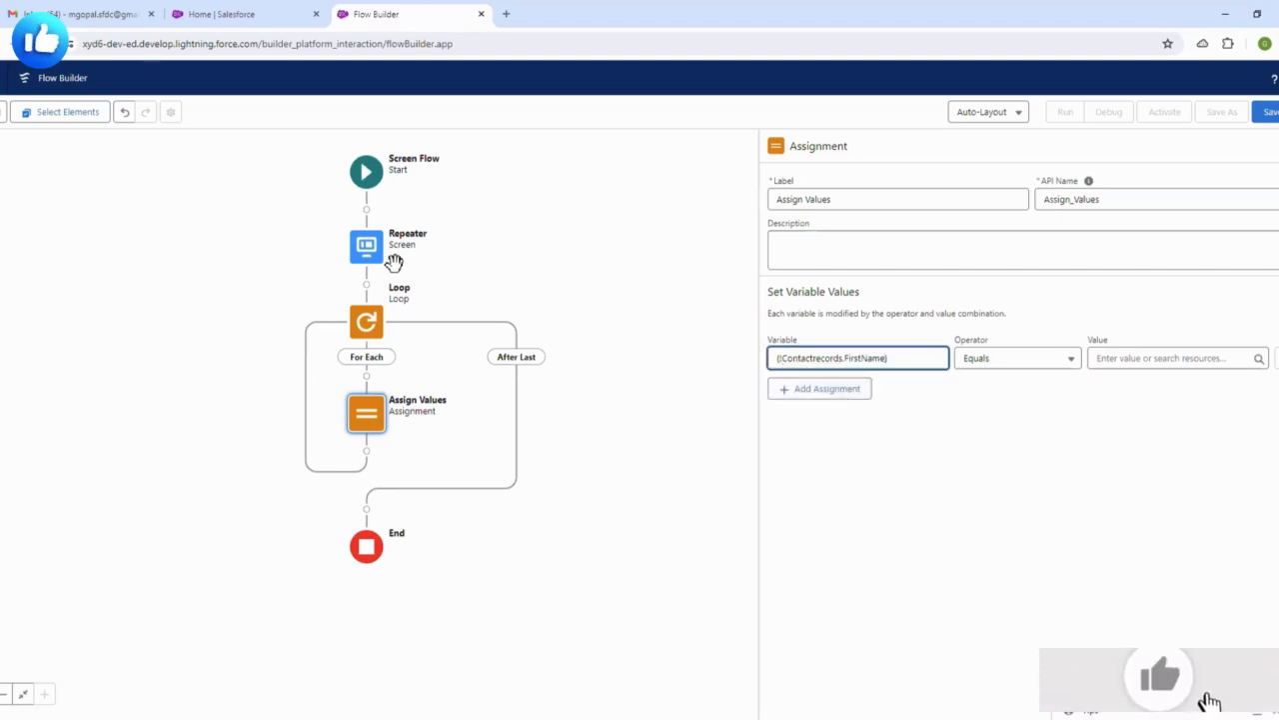
{"action": "left_click", "coordinate": [933, 413]}
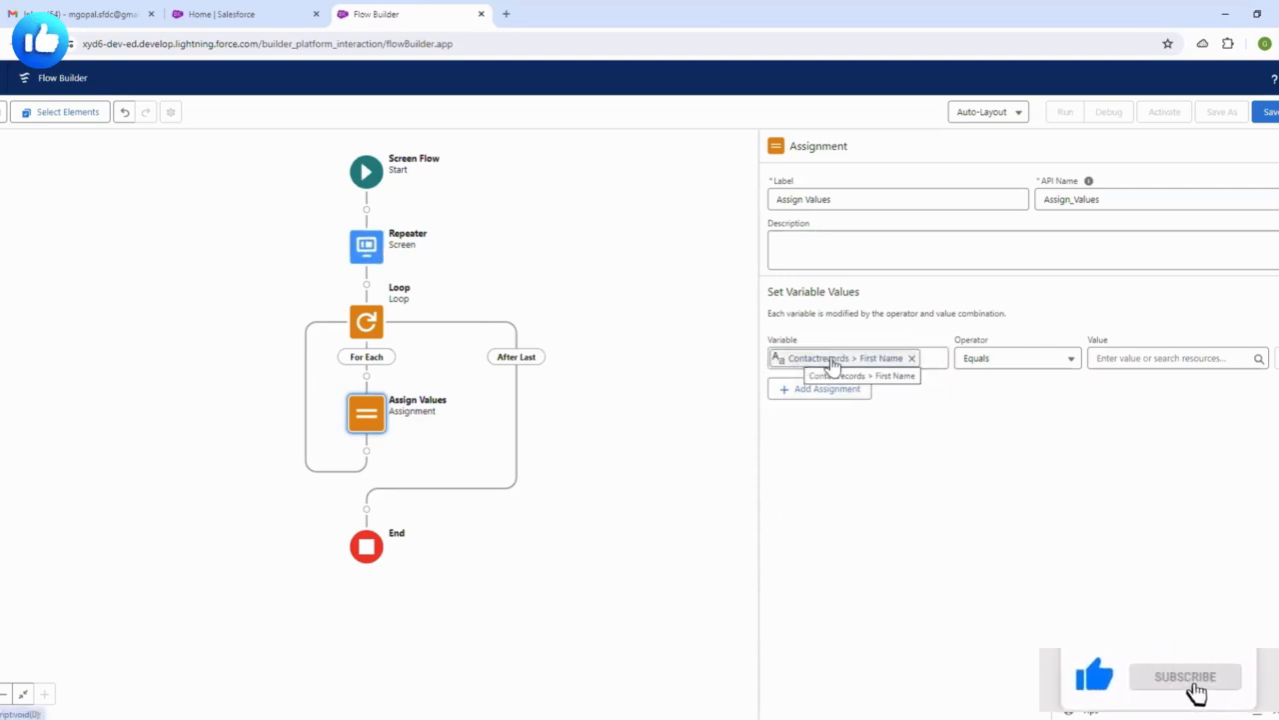
{"action": "left_click", "coordinate": [1005, 360]}
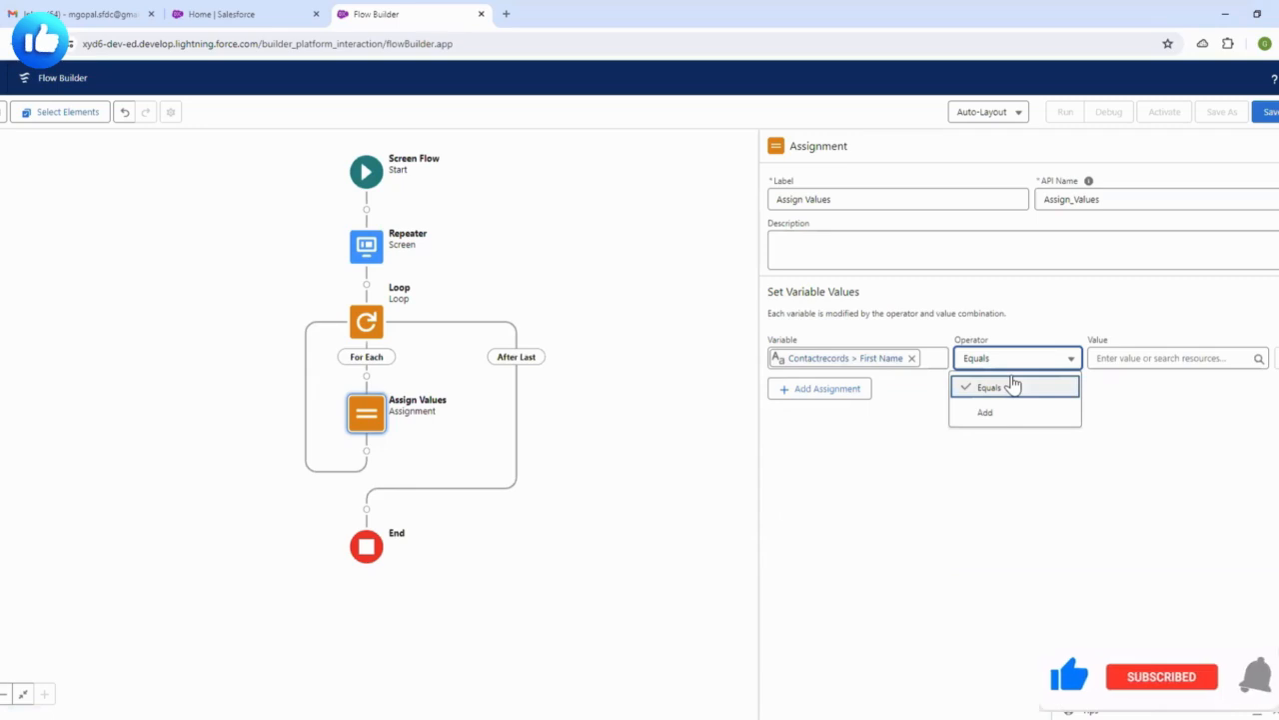
{"action": "left_click", "coordinate": [1014, 387]}
{"action": "left_click", "coordinate": [1140, 400]}
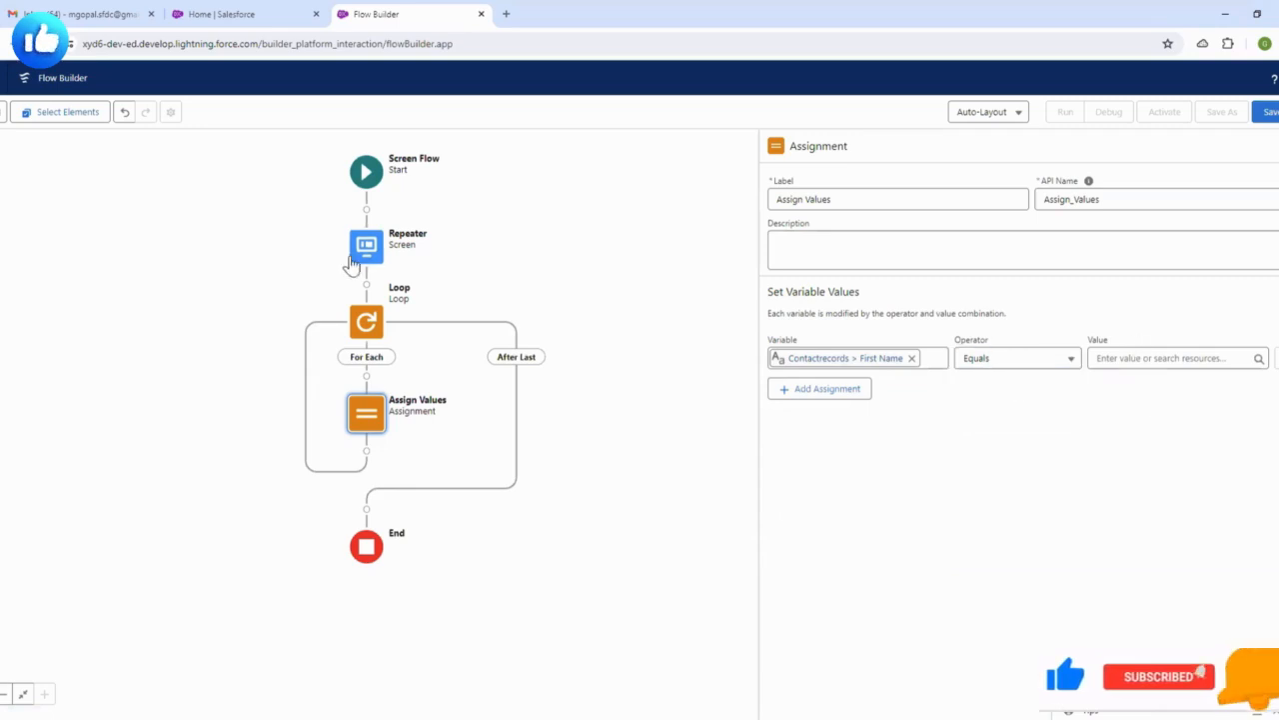
- Set the row's value to the loop item's Name.firstName and add a second assignment row
{"action": "left_click", "coordinate": [1108, 358]}
{"action": "scroll", "coordinate": [1187, 558], "scroll_direction": "down", "scroll_amount": 3}
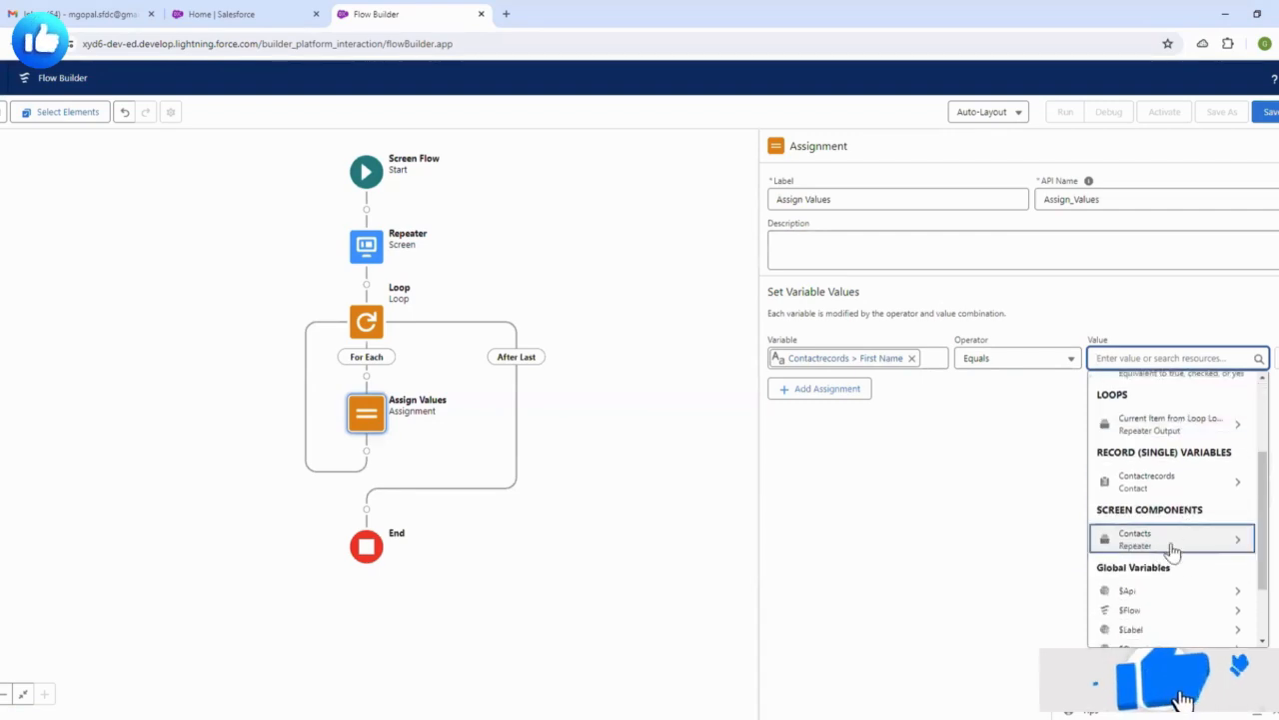
{"action": "left_click", "coordinate": [1187, 548]}
{"action": "type", "text": "."}
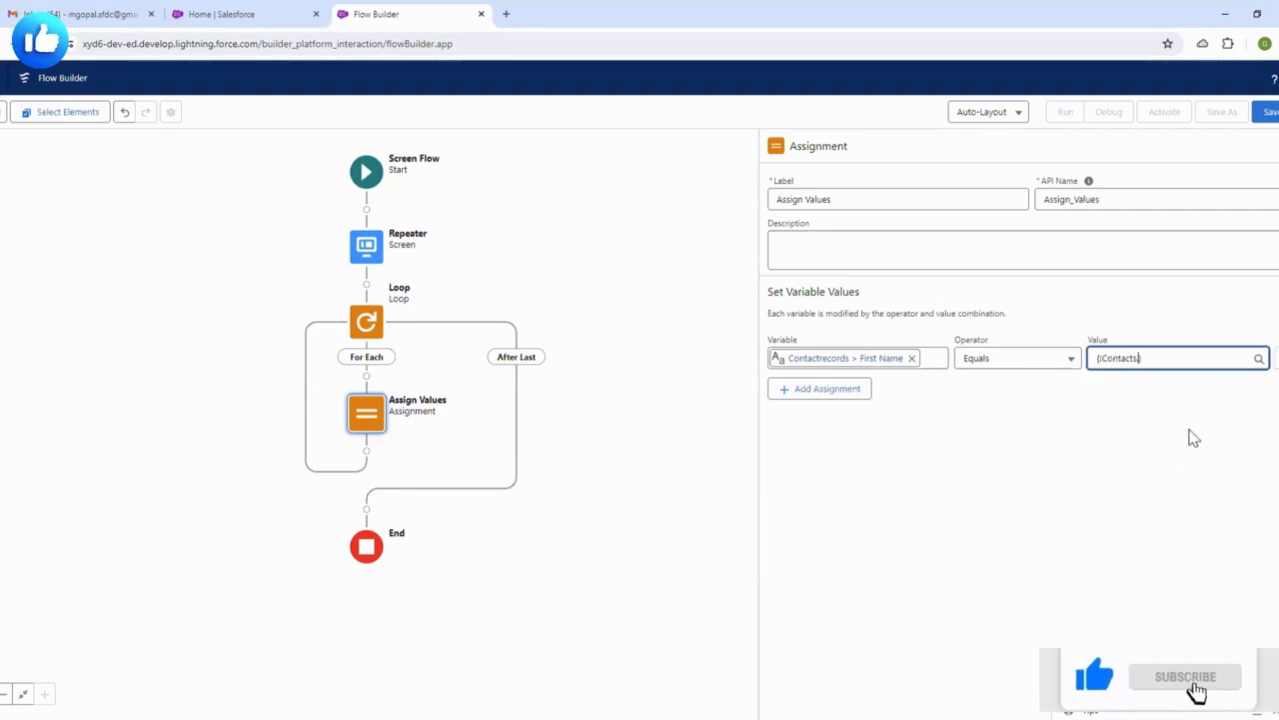
{"action": "type", "text": "name"}
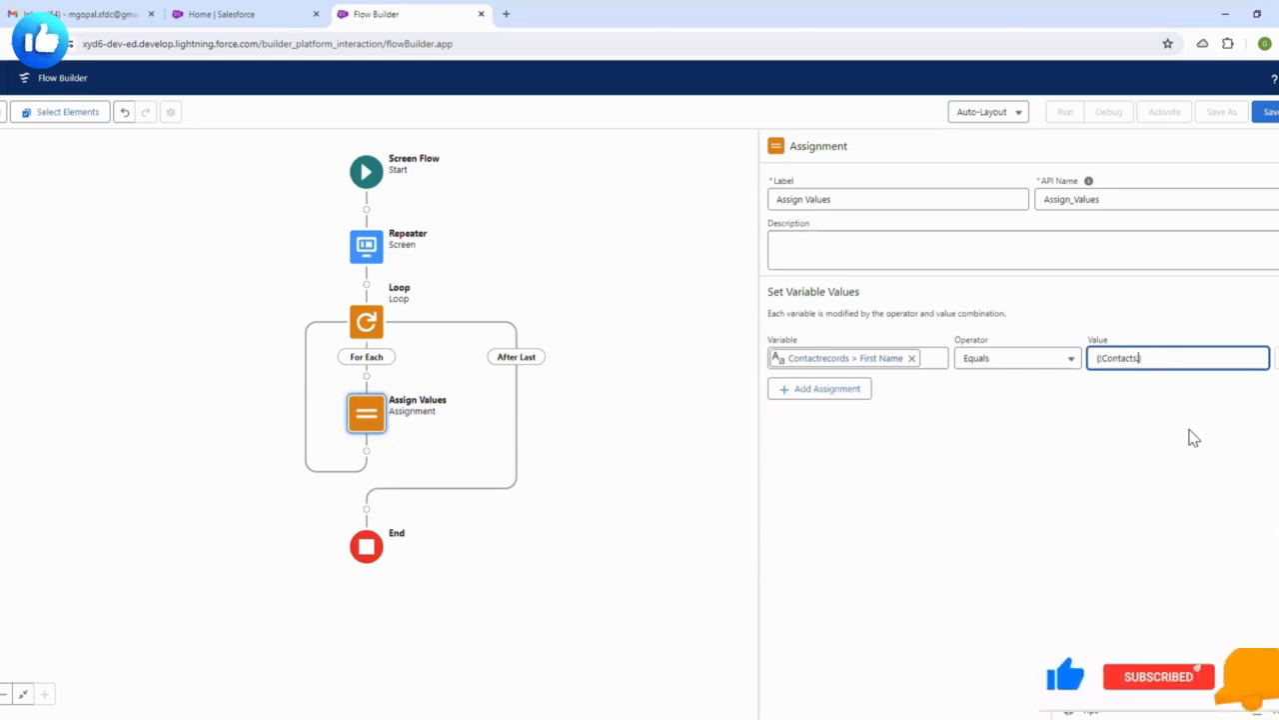
{"action": "key", "text": "BackSpace"}
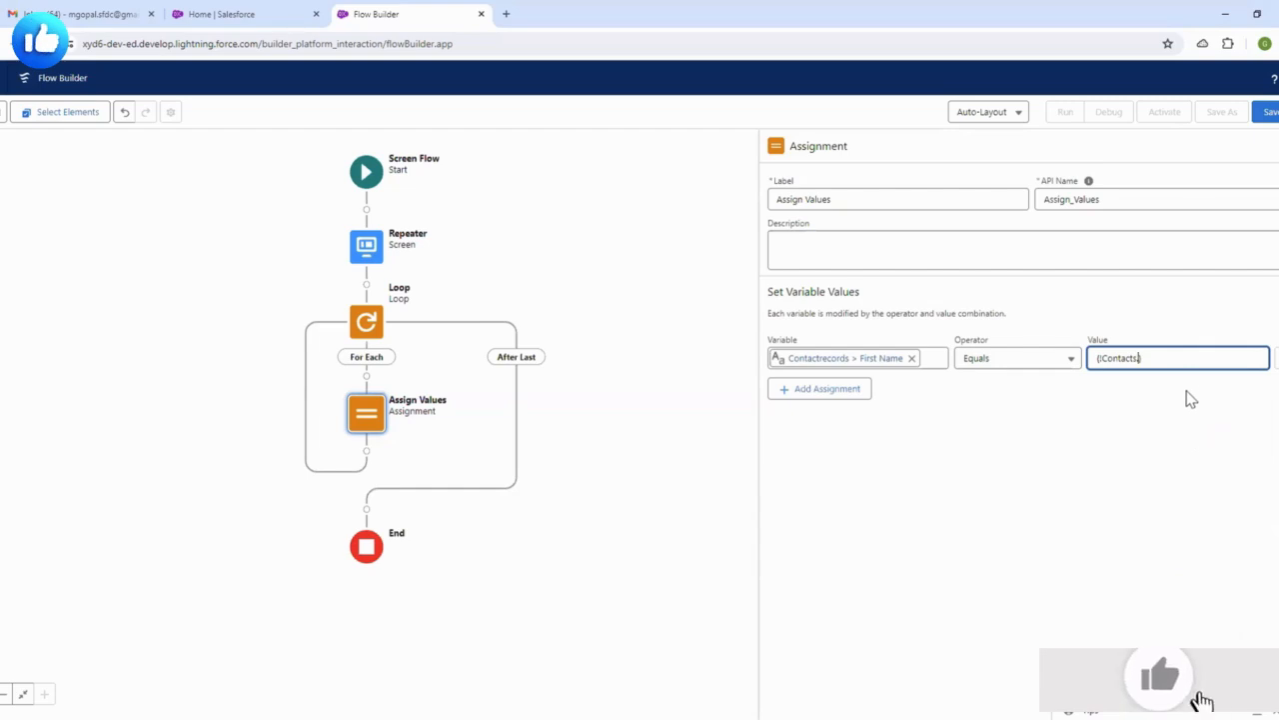
{"action": "key", "text": "ctrl+a"}
{"action": "key", "text": "BackSpace"}
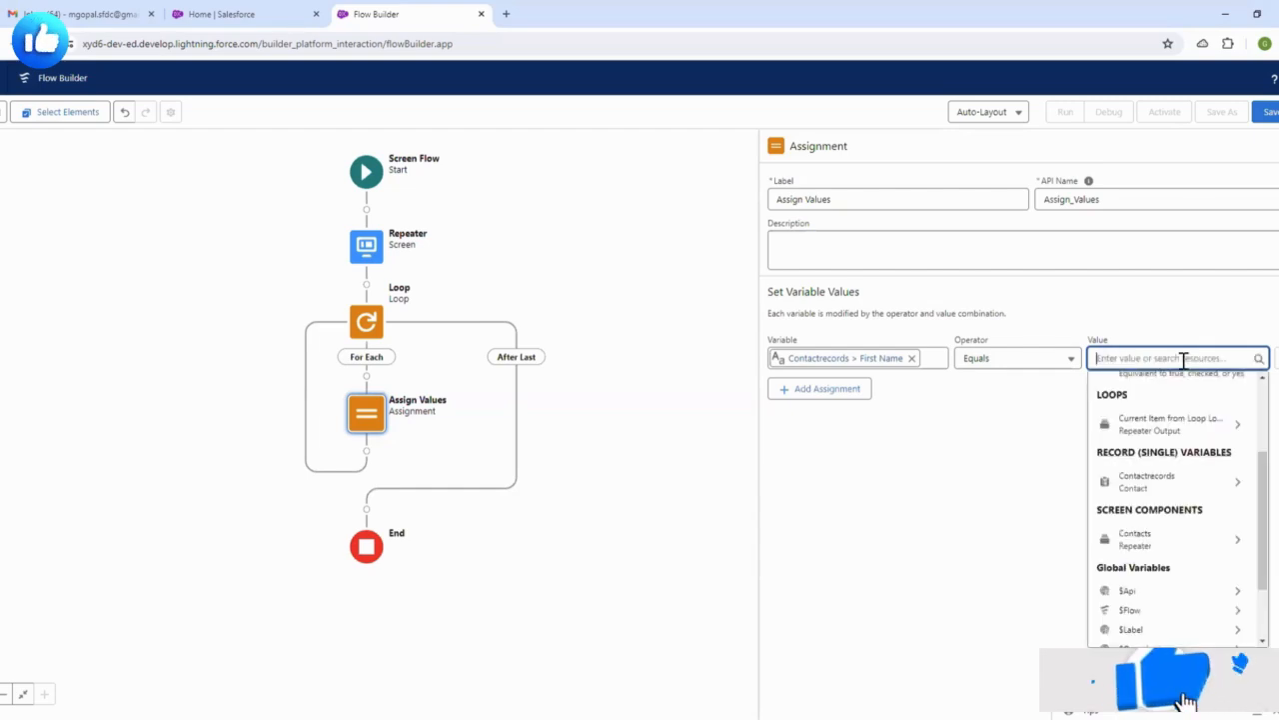
{"action": "scroll", "coordinate": [1170, 459], "scroll_direction": "up", "scroll_amount": 3}
{"action": "scroll", "coordinate": [1196, 458], "scroll_direction": "down", "scroll_amount": 3}
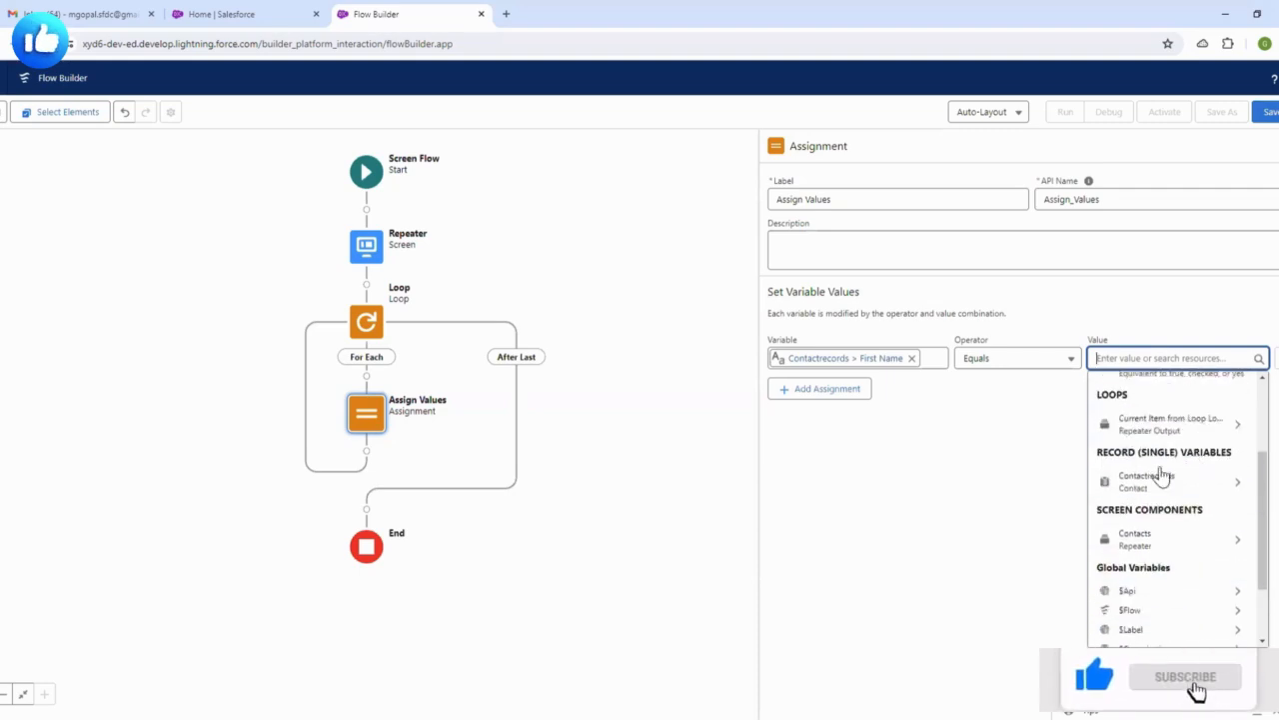
{"action": "left_click", "coordinate": [1159, 428]}
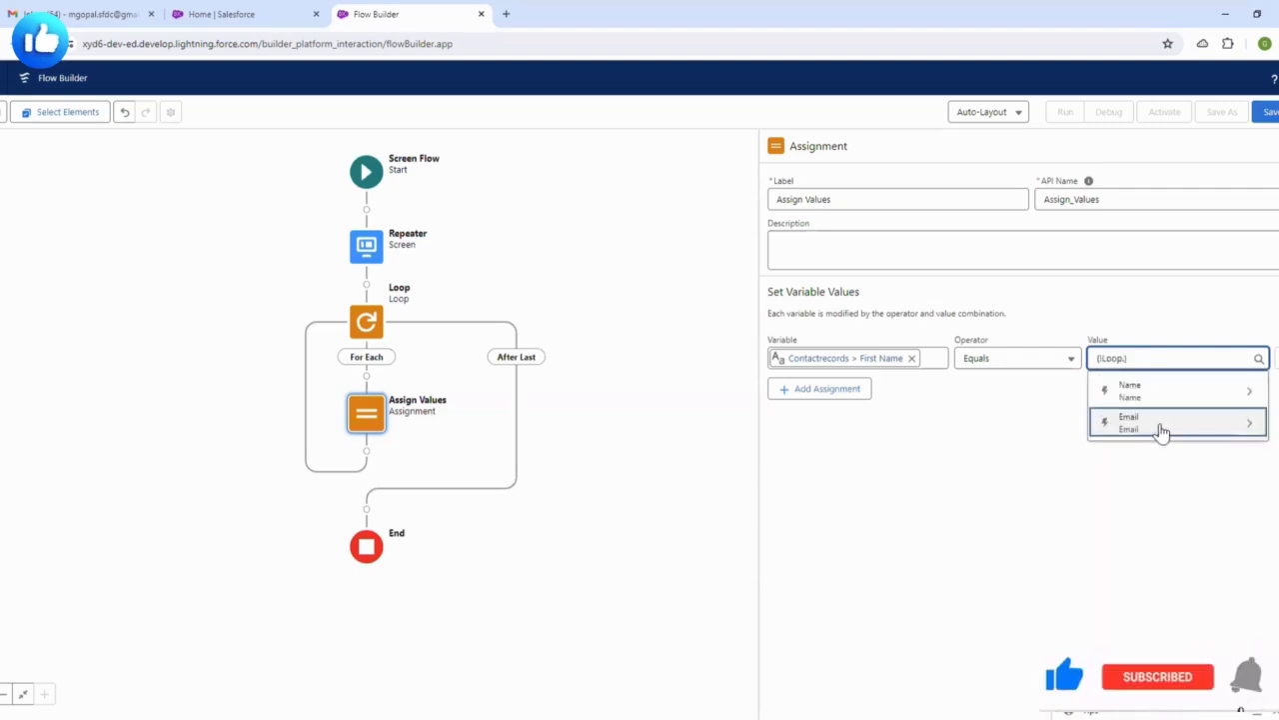
{"action": "left_click", "coordinate": [1159, 393]}
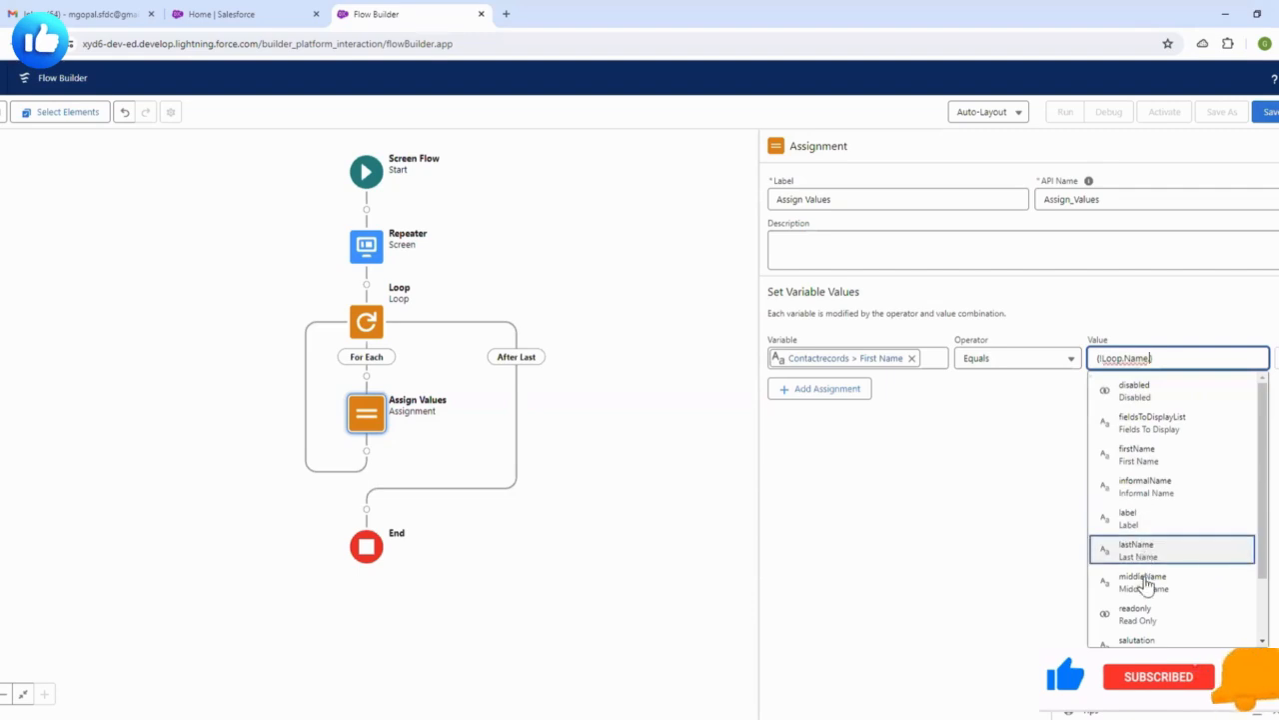
{"action": "scroll", "coordinate": [1197, 548], "scroll_direction": "down", "scroll_amount": 2}
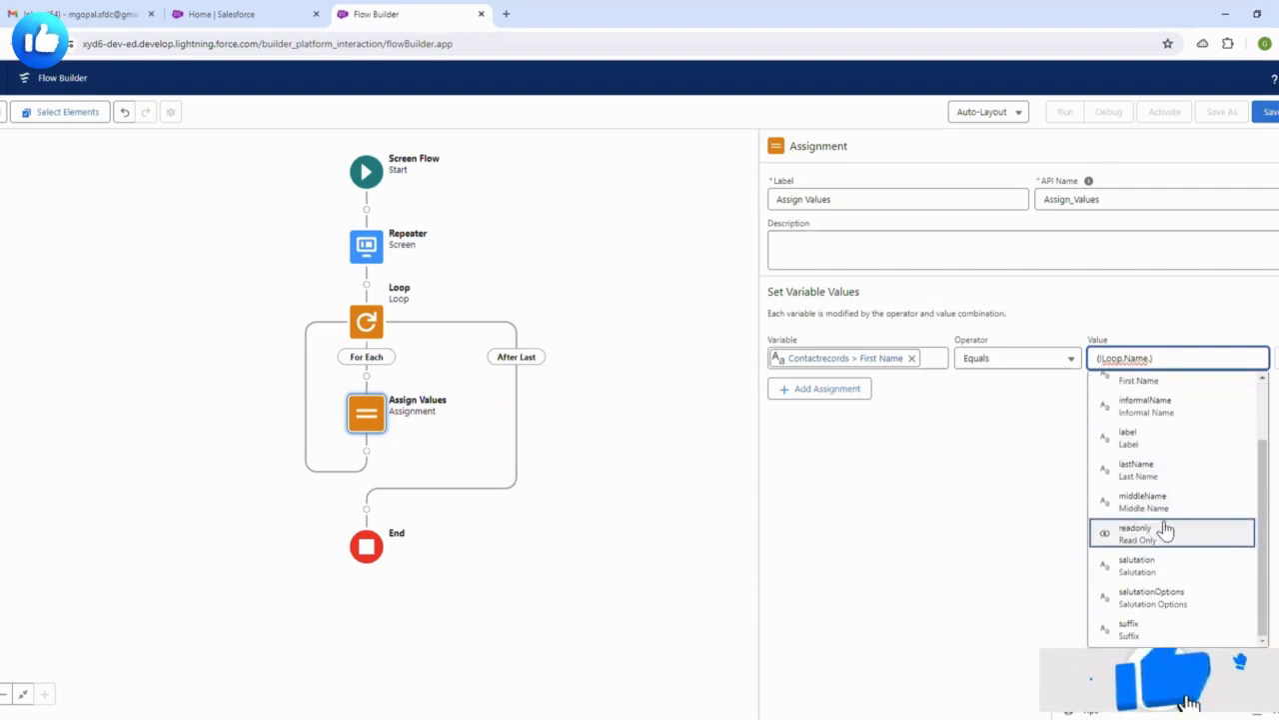
{"action": "scroll", "coordinate": [1164, 506], "scroll_direction": "up", "scroll_amount": 2}
{"action": "left_click", "coordinate": [1150, 443]}
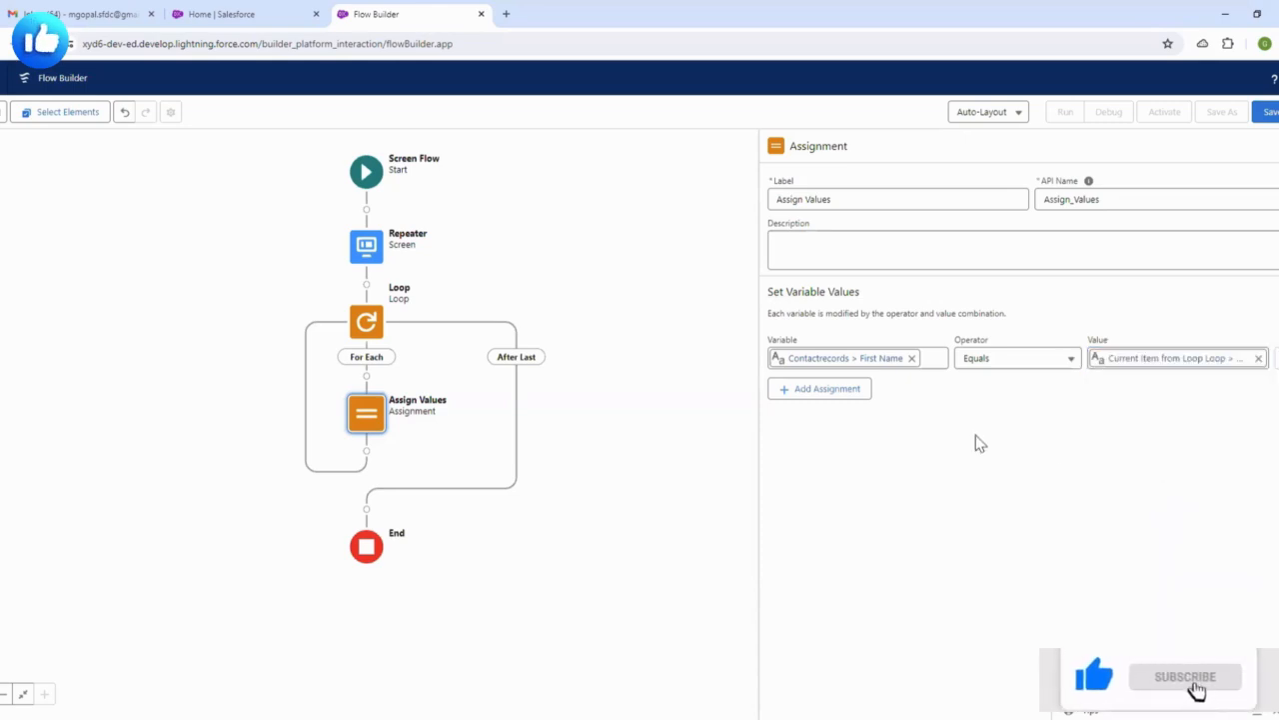
{"action": "left_click", "coordinate": [827, 394]}
- In the second row, set Contactrecords.LastName equal to the loop item's Name.lastName
{"action": "left_click", "coordinate": [830, 403]}
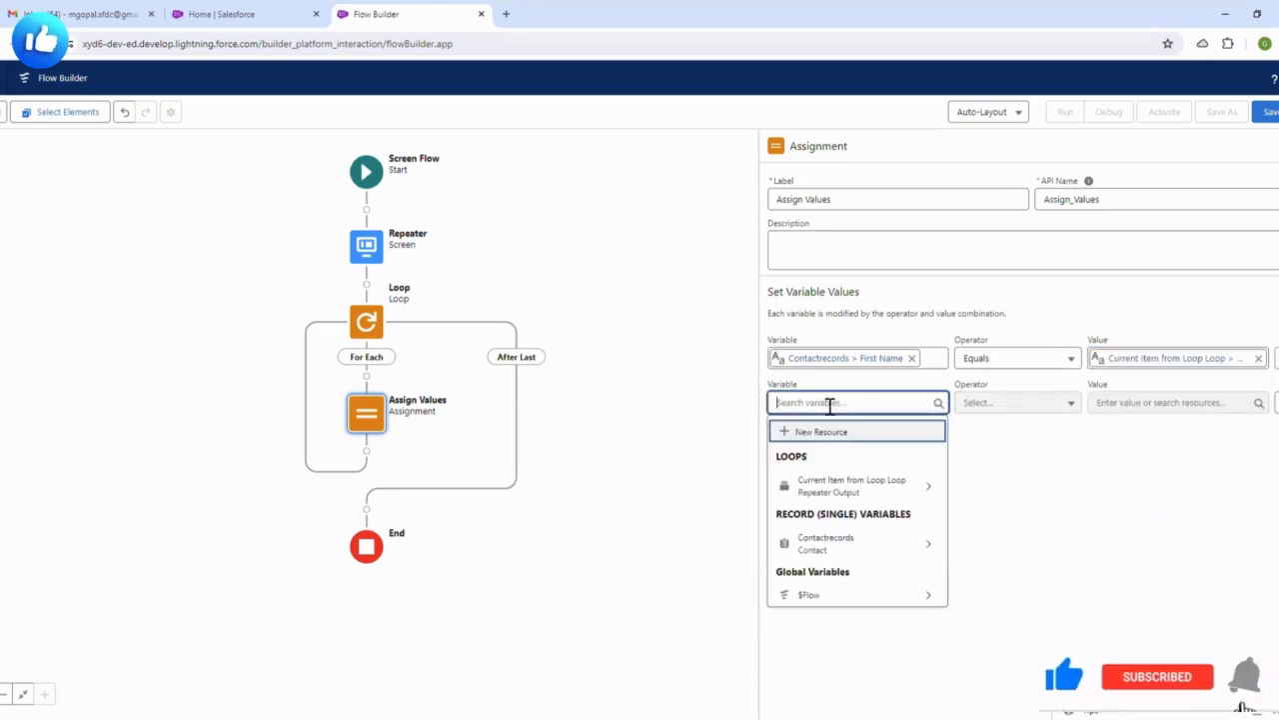
{"action": "left_click", "coordinate": [834, 543]}
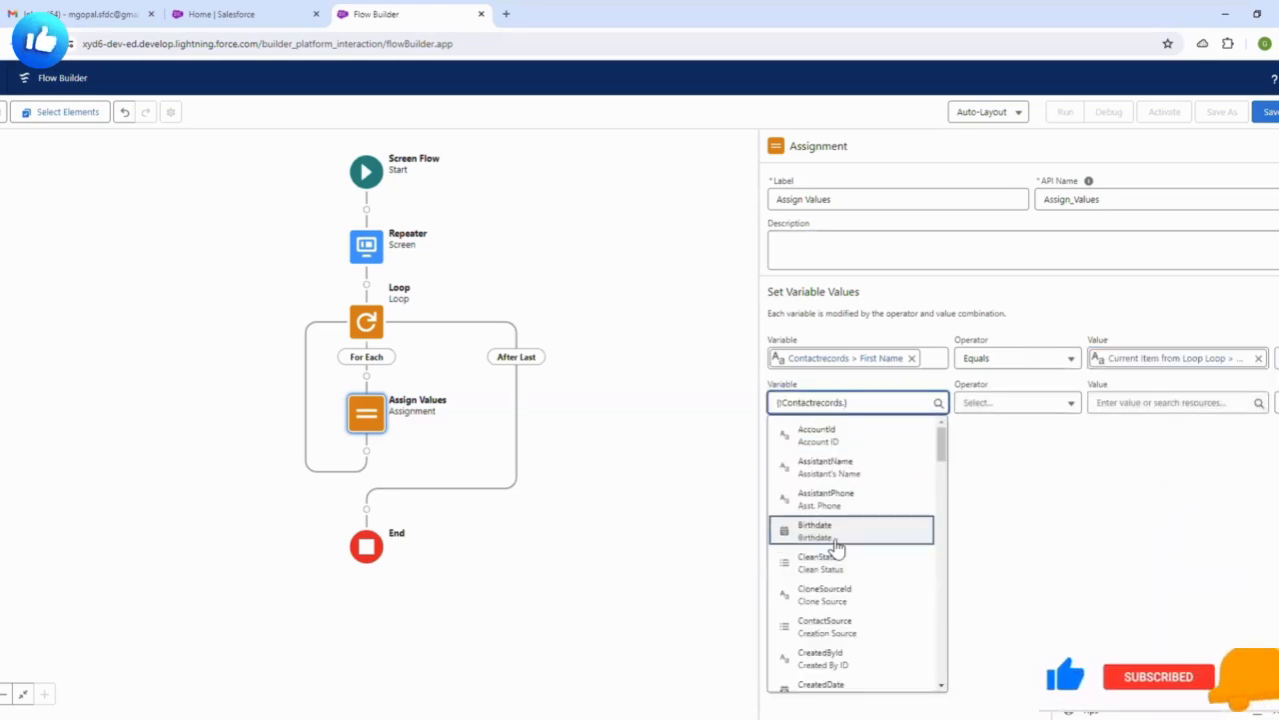
{"action": "type", "text": "last"}
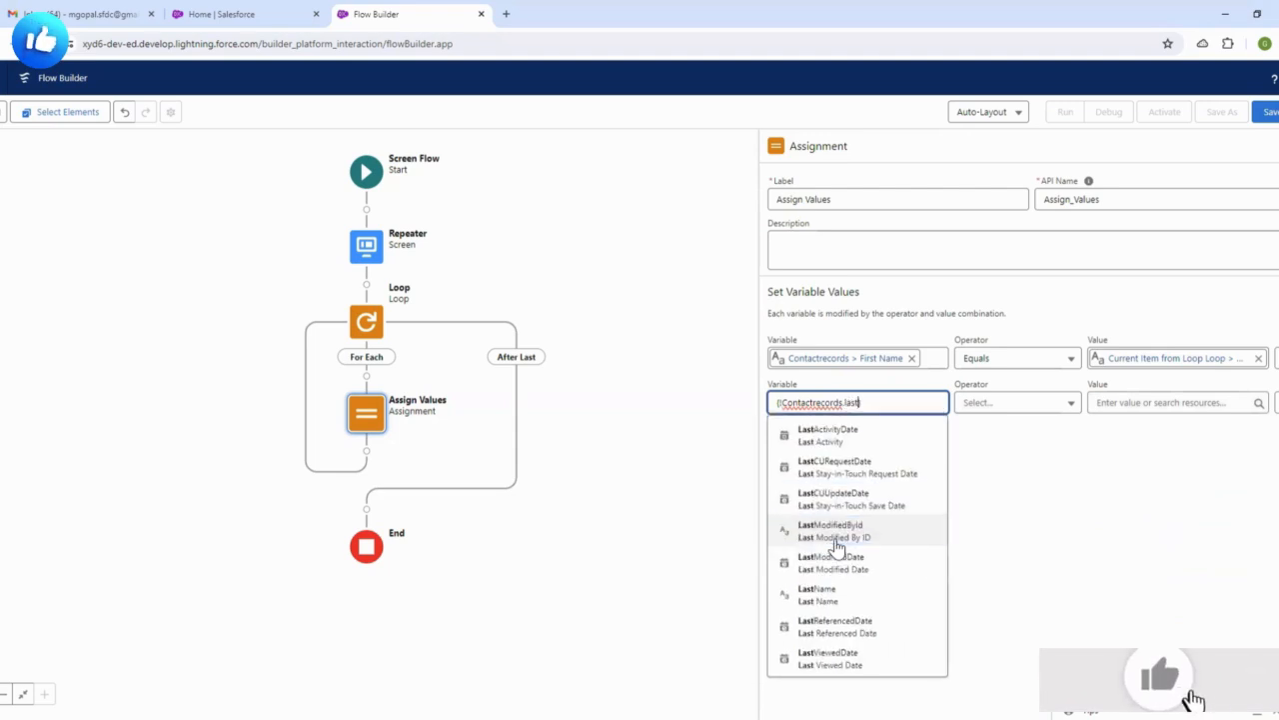
{"action": "left_click", "coordinate": [829, 596]}
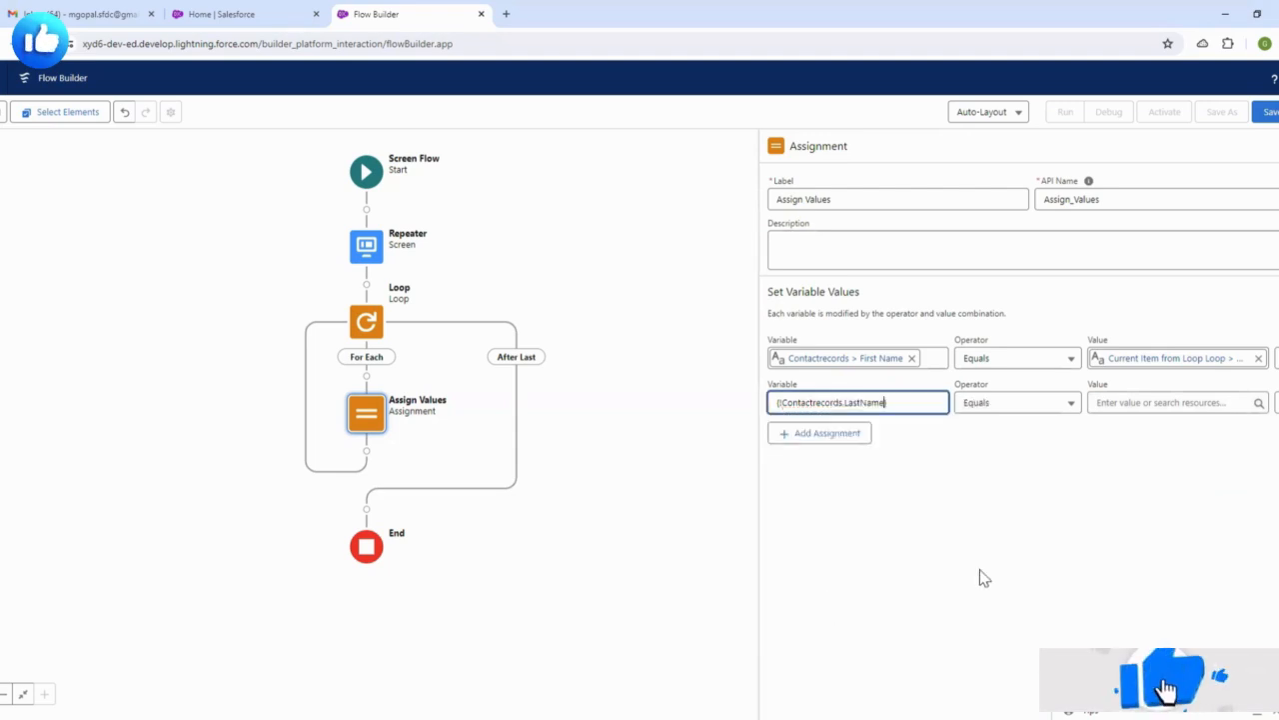
{"action": "left_click", "coordinate": [1119, 403]}
{"action": "left_click", "coordinate": [1185, 608]}
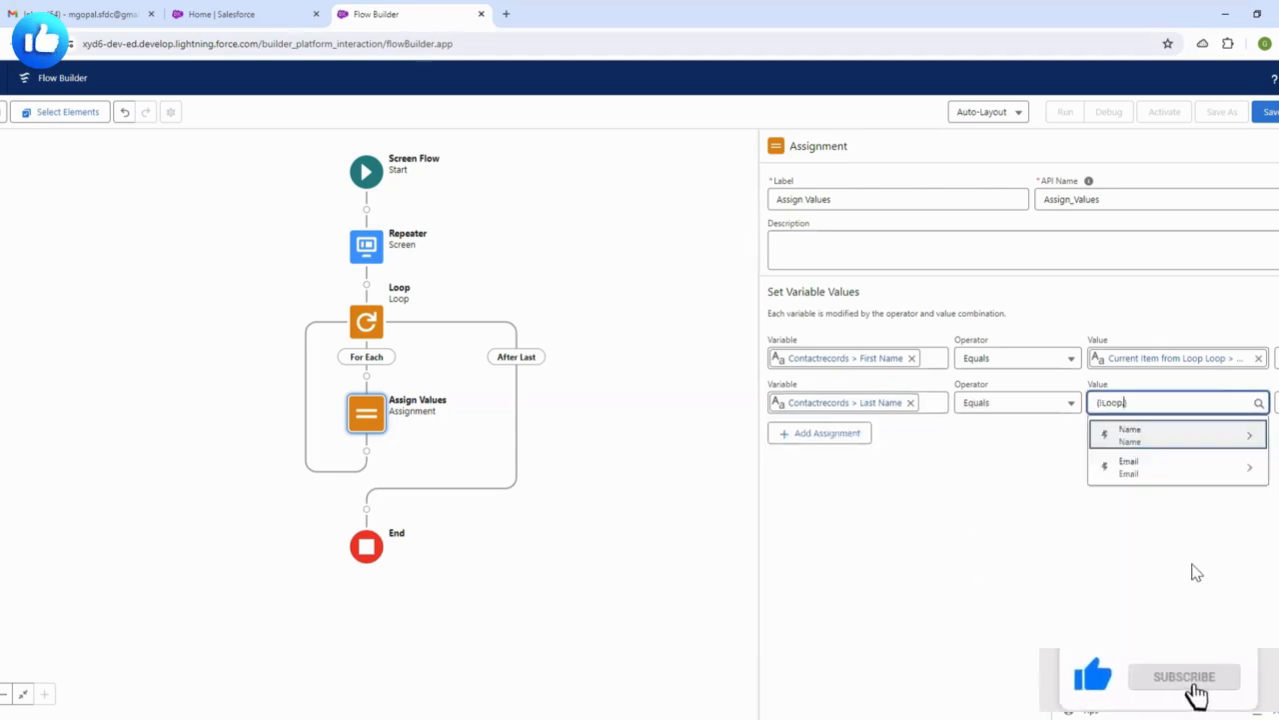
{"action": "left_click", "coordinate": [1137, 438]}
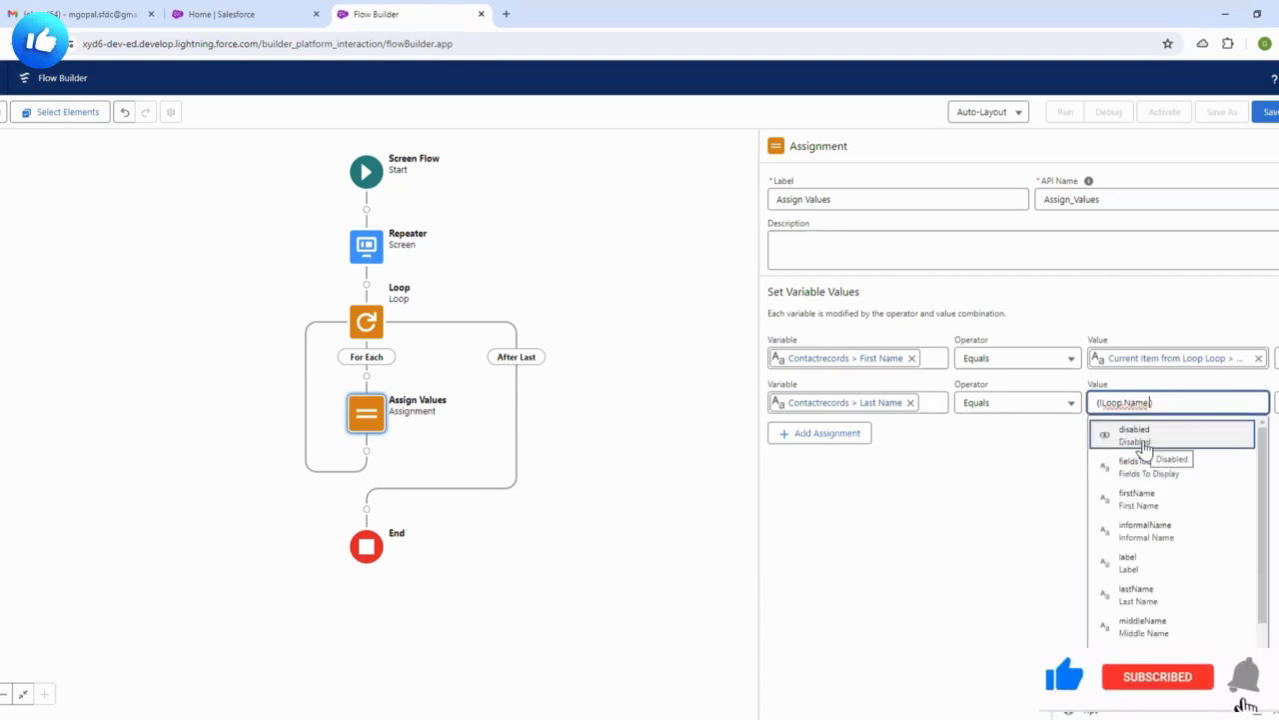
{"action": "type", "text": ".last"}
{"action": "left_click", "coordinate": [1145, 445]}
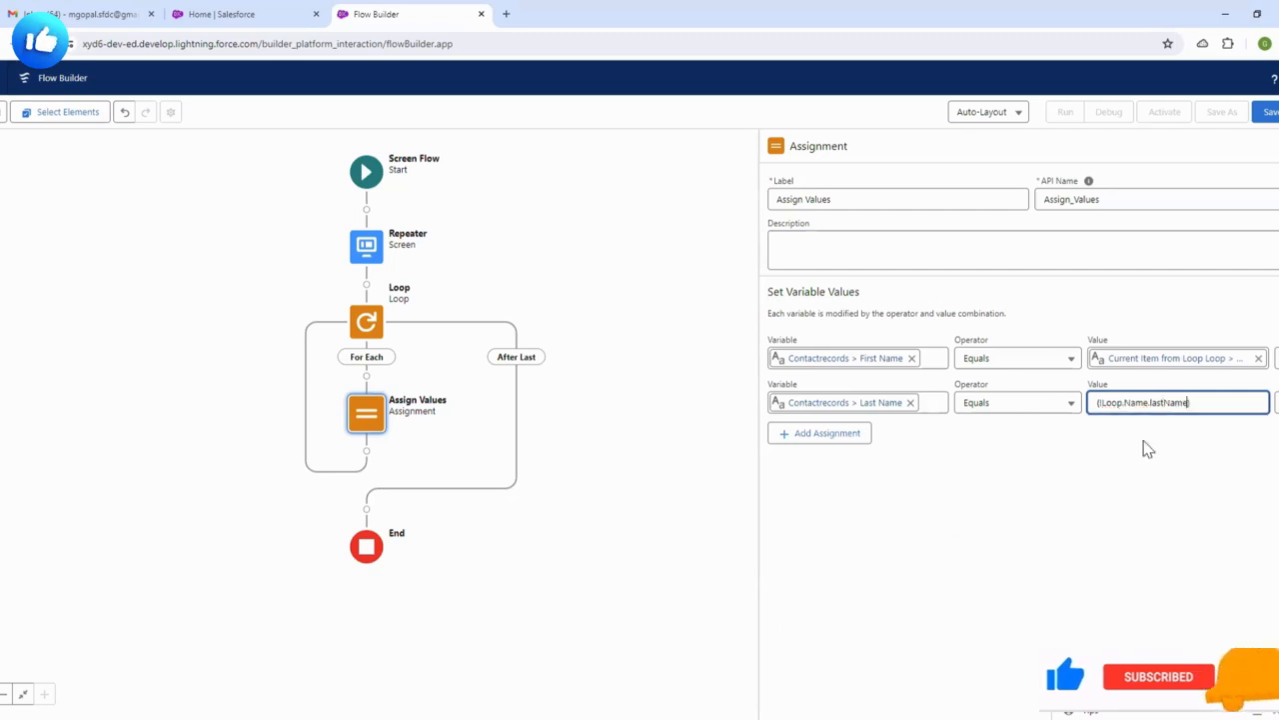
{"action": "left_click", "coordinate": [1132, 464]}
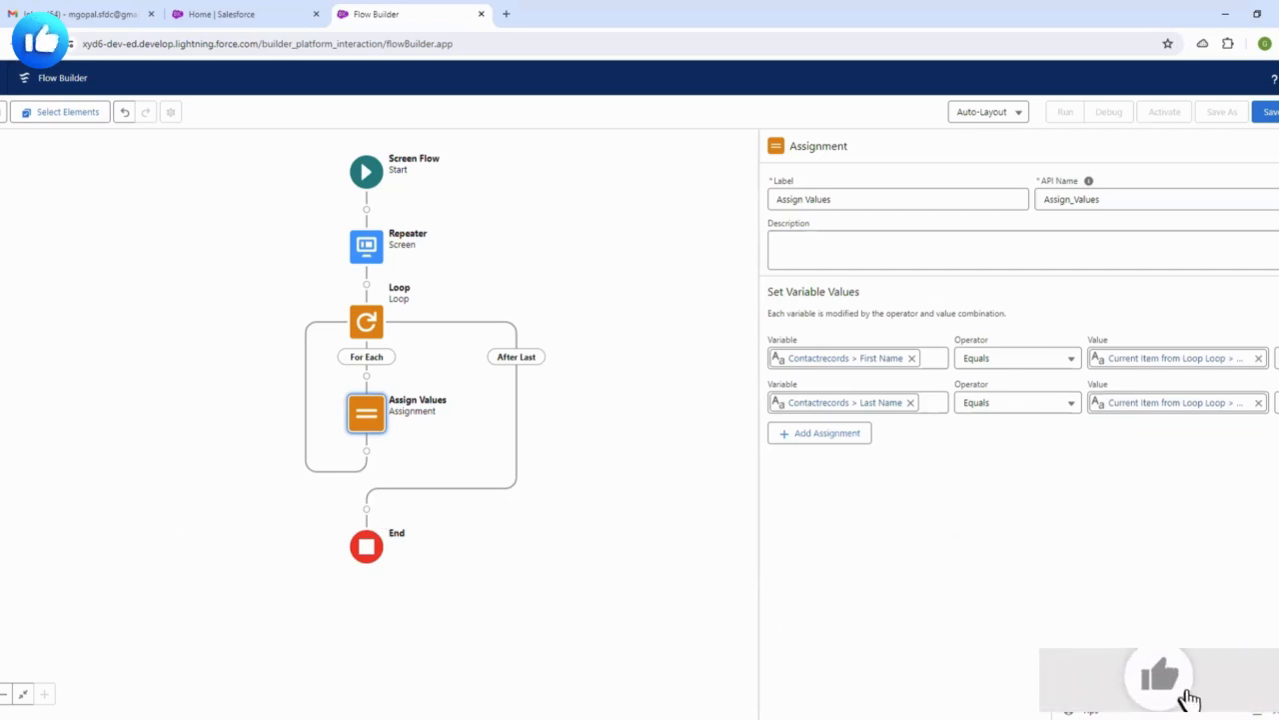
- Add a third row setting Contactrecords.Email equal to the loop item's Email.value
{"action": "left_click", "coordinate": [826, 436]}
{"action": "left_click", "coordinate": [855, 448]}
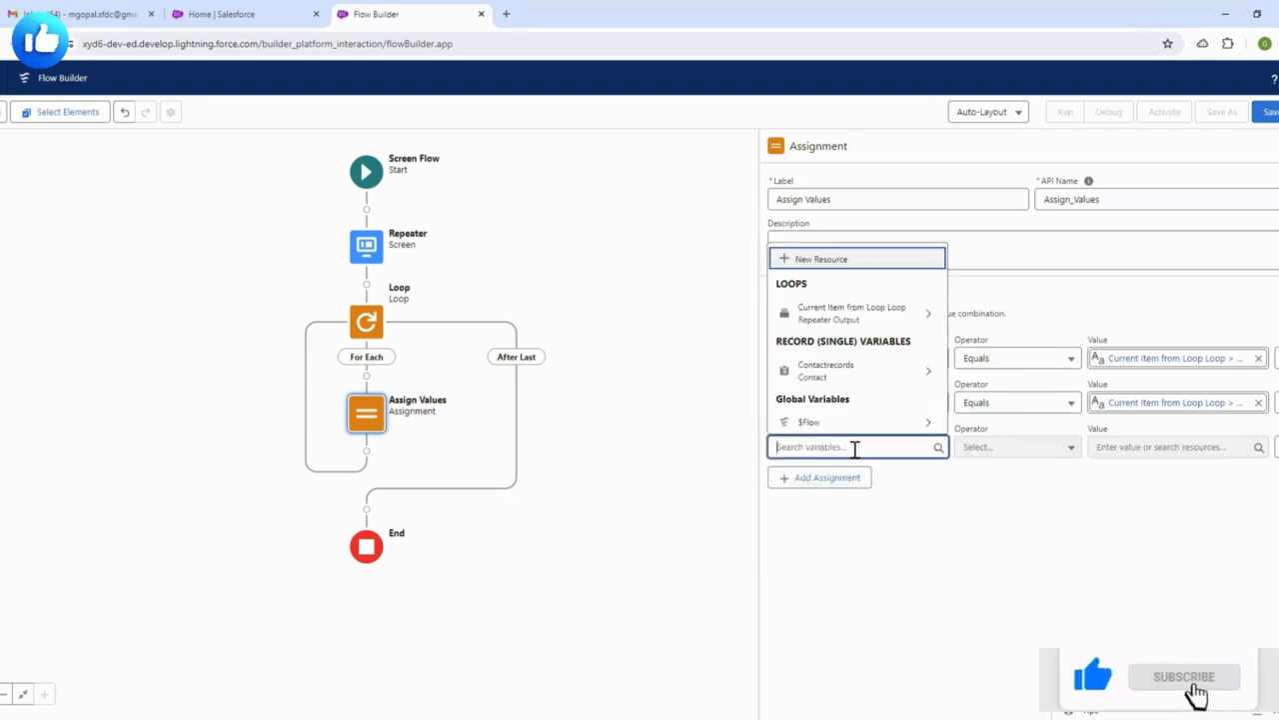
{"action": "left_click", "coordinate": [837, 371]}
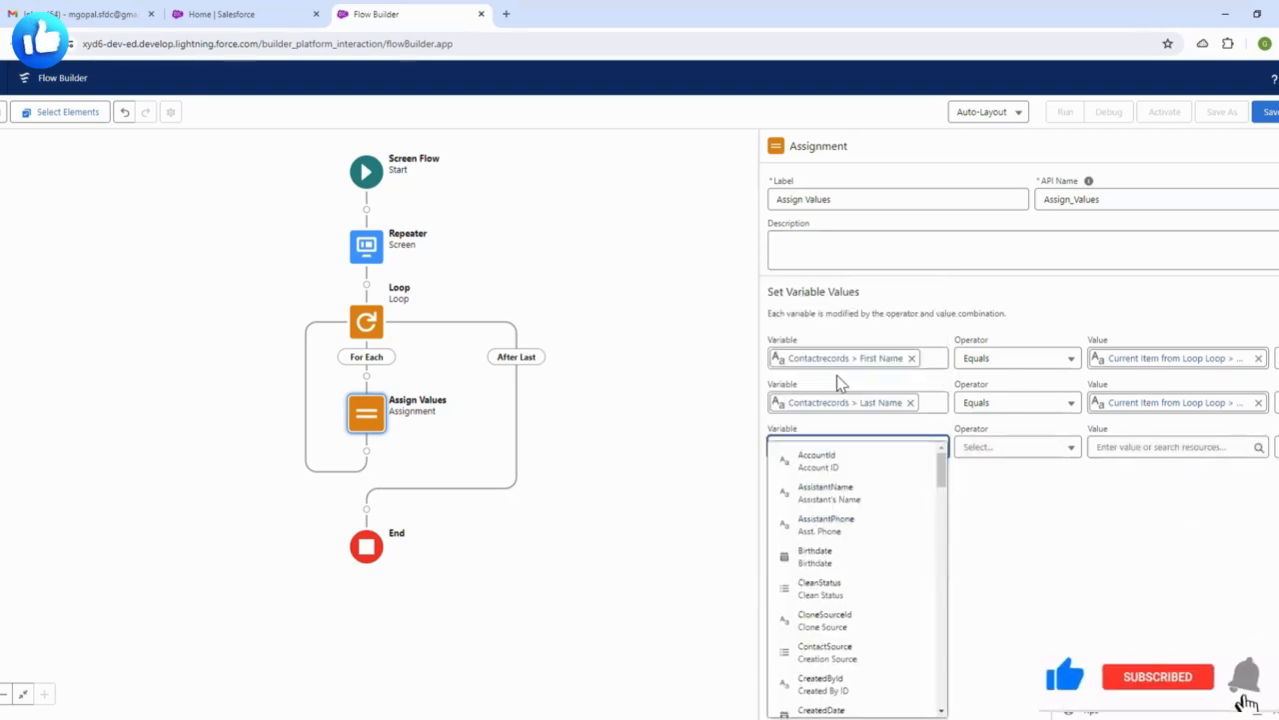
{"action": "type", "text": "email"}
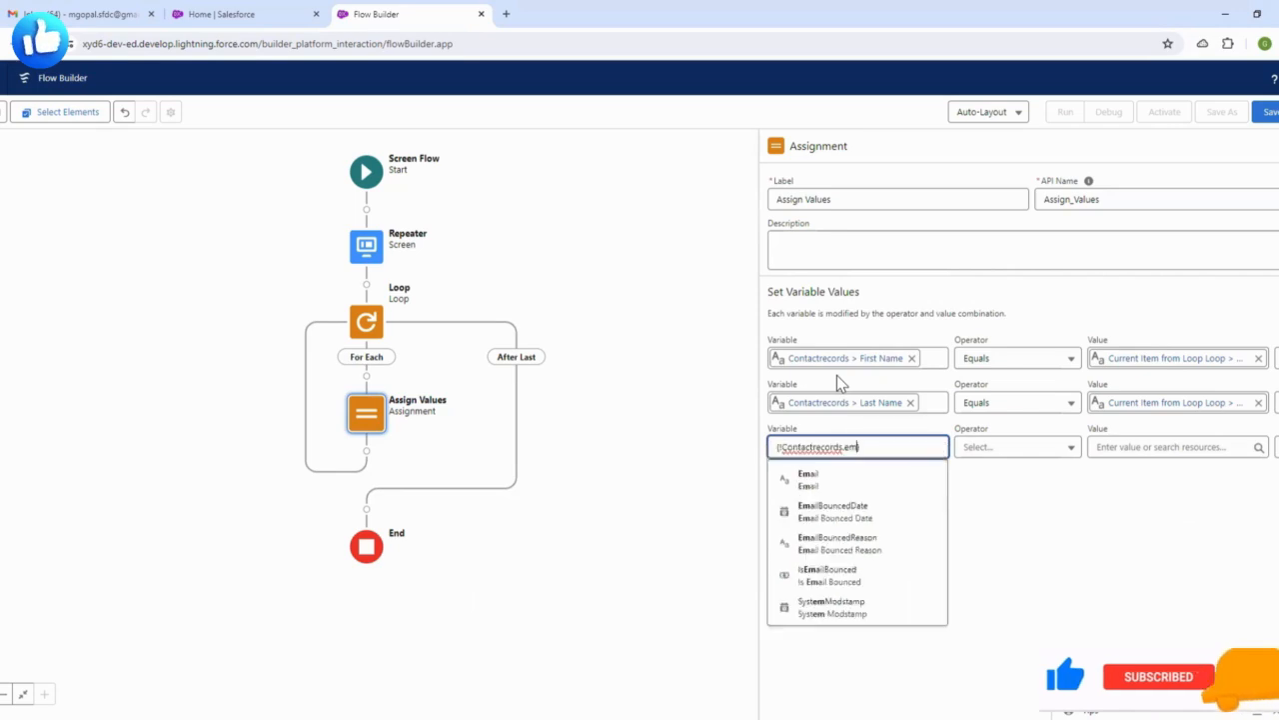
{"action": "left_click", "coordinate": [830, 478]}
{"action": "left_click", "coordinate": [1136, 447]}
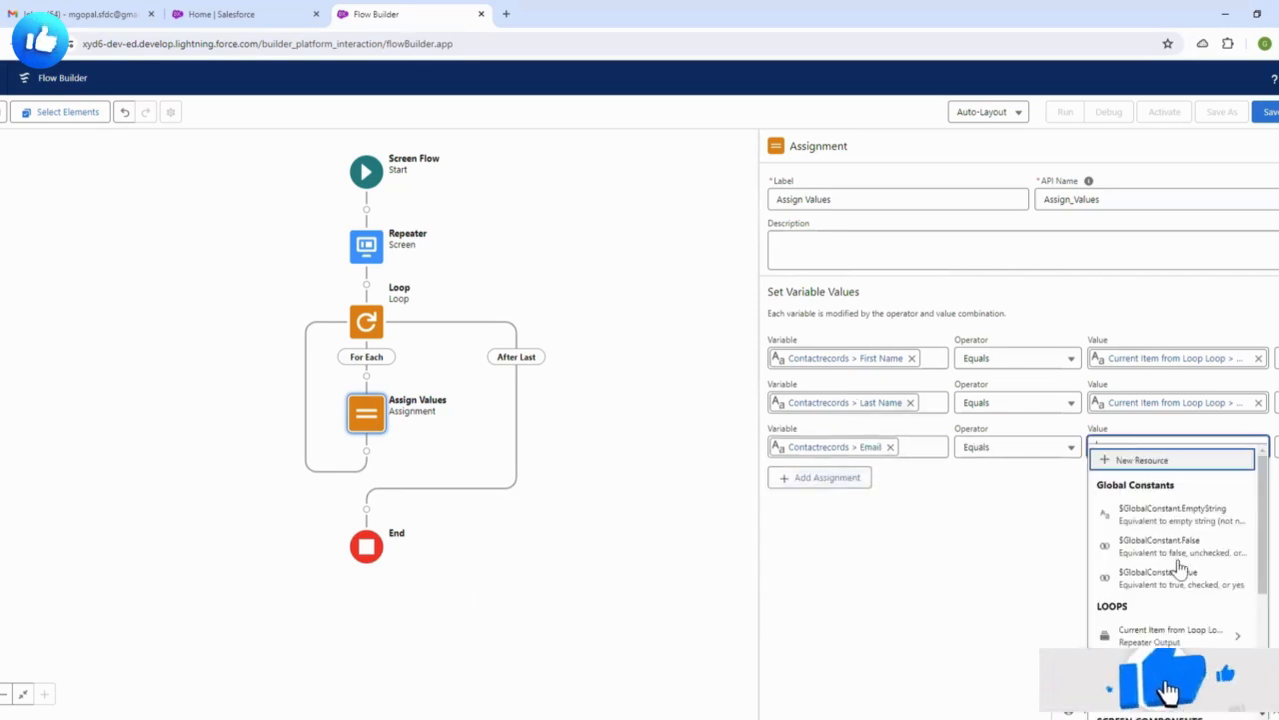
{"action": "left_click", "coordinate": [1170, 635]}
{"action": "left_click", "coordinate": [1155, 514]}
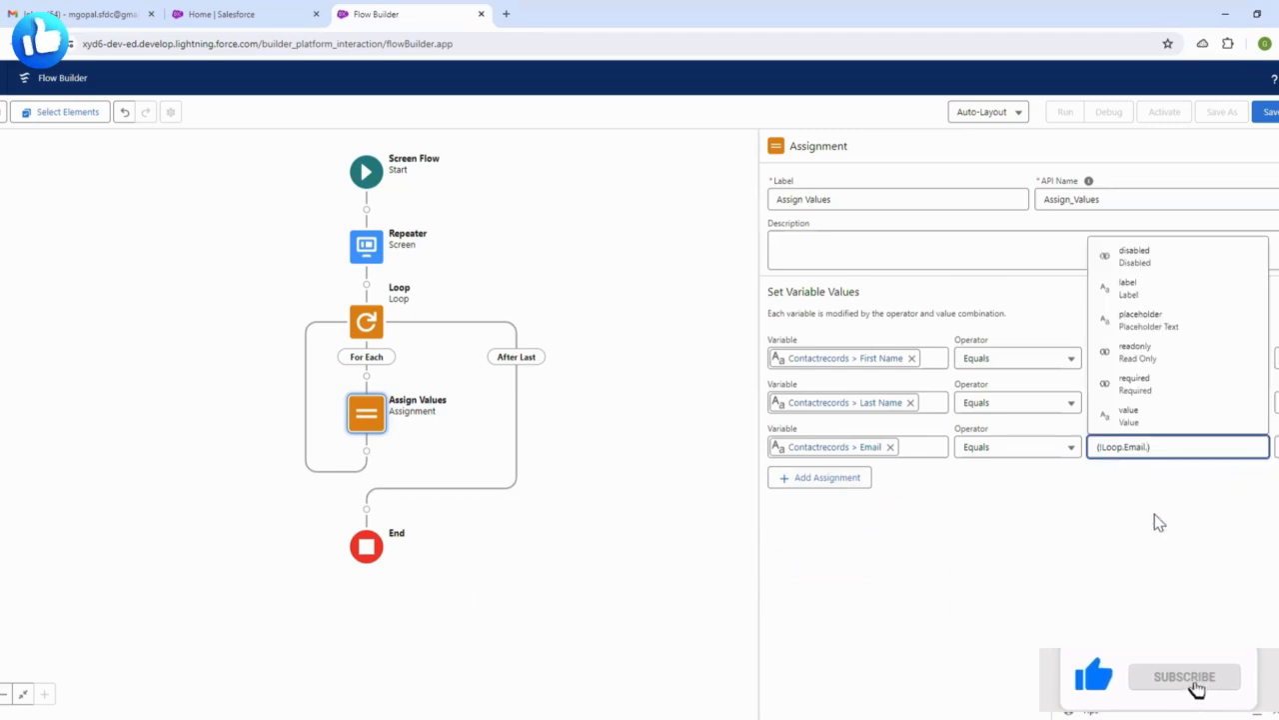
{"action": "type", "text": ".valu"}
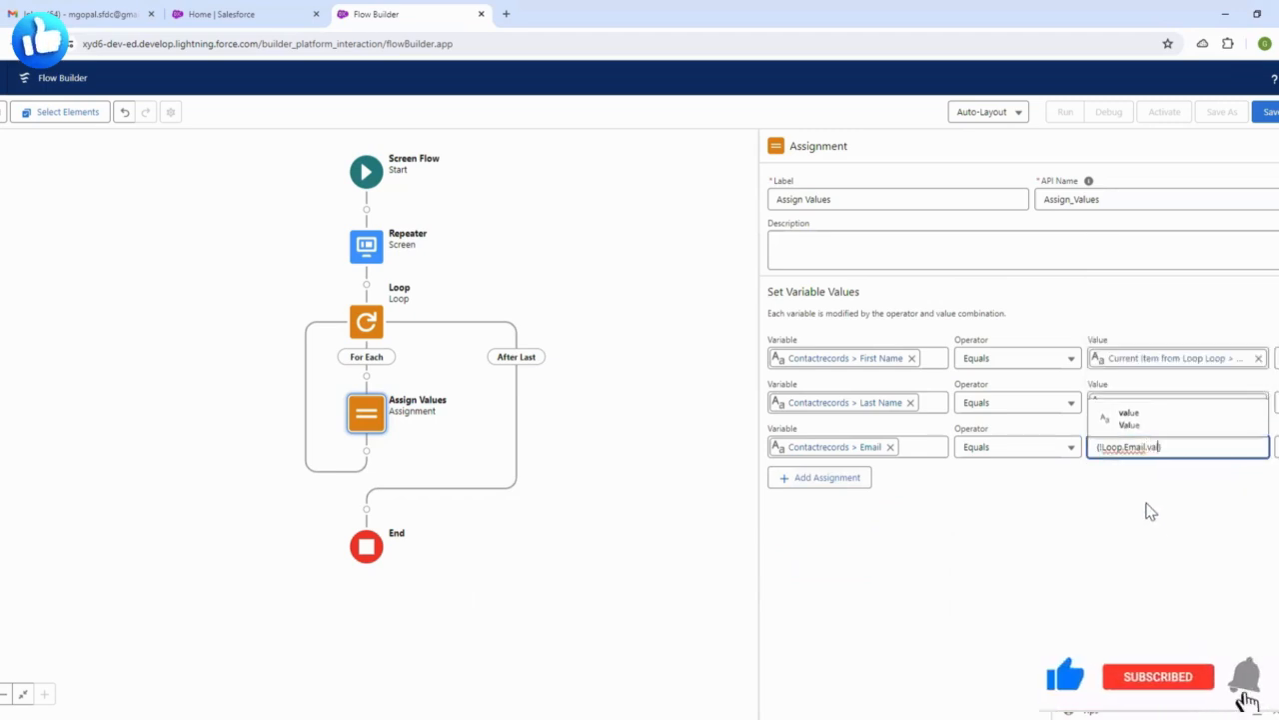
{"action": "left_click", "coordinate": [1154, 418]}
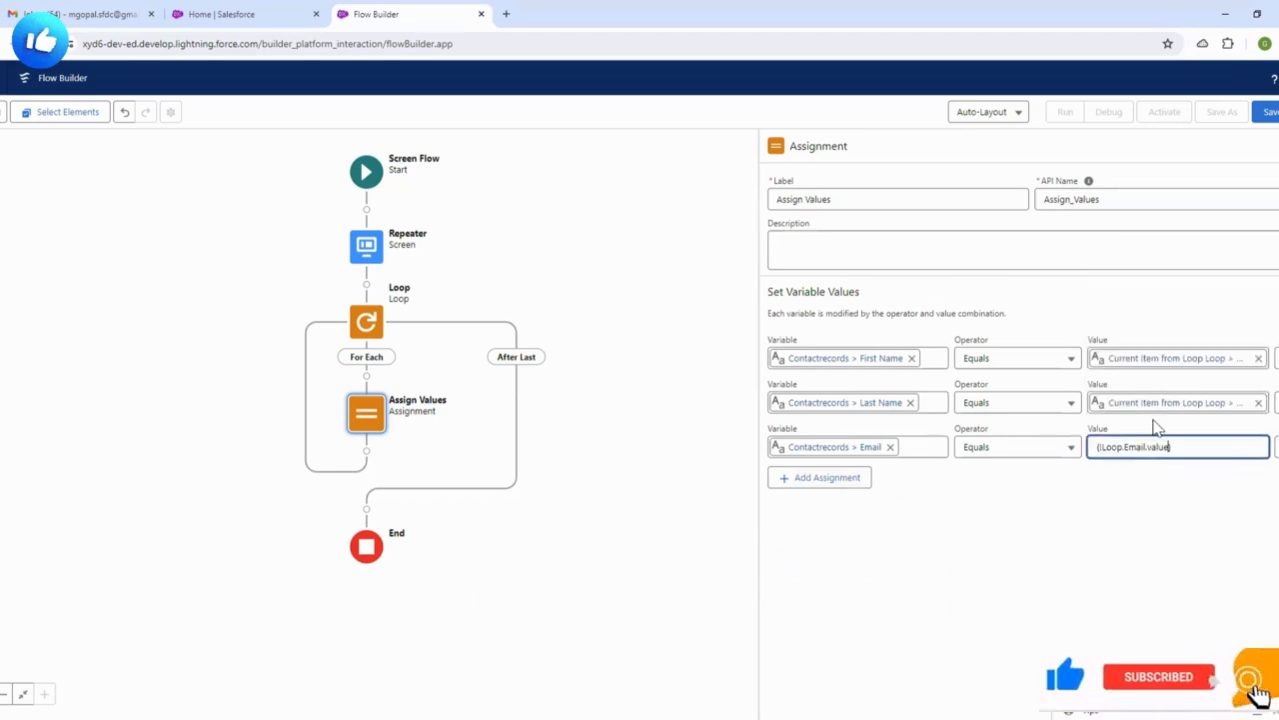
{"action": "left_click", "coordinate": [1130, 519]}
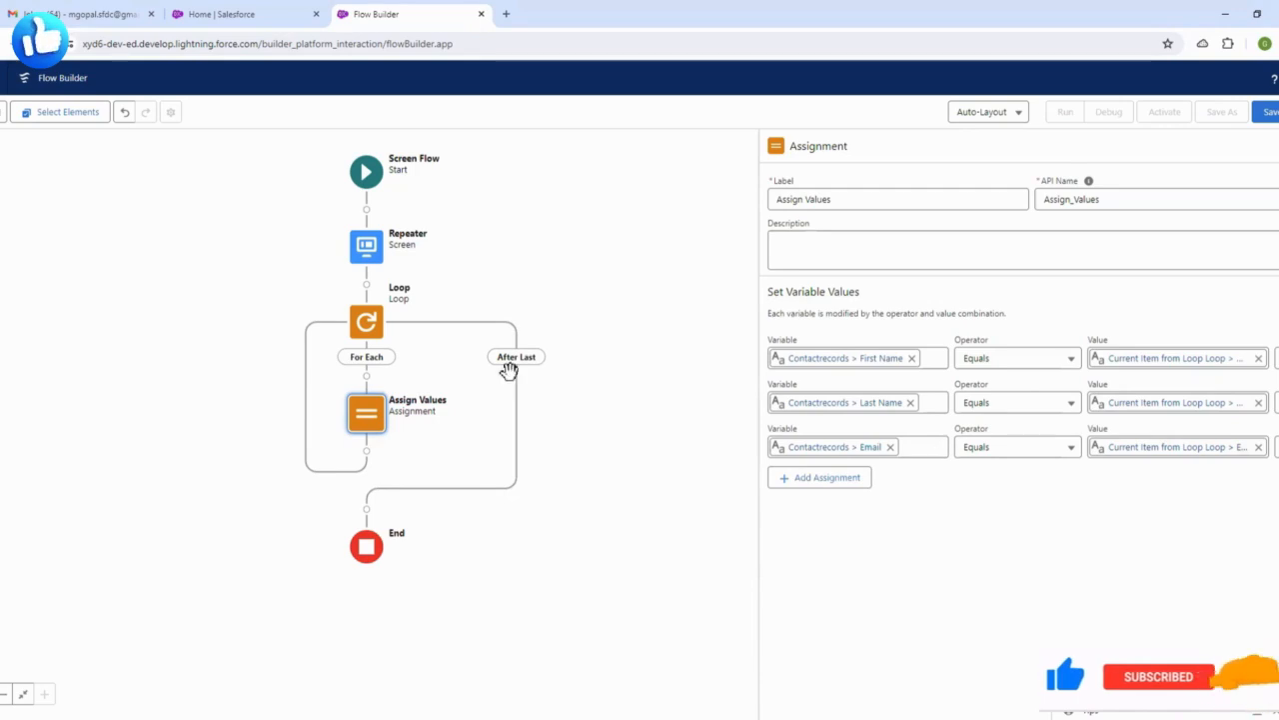
- Browse the element list after Assign Values and close it without adding anything
{"action": "left_click", "coordinate": [366, 456]}
{"action": "scroll", "coordinate": [368, 557], "scroll_direction": "down", "scroll_amount": 3}
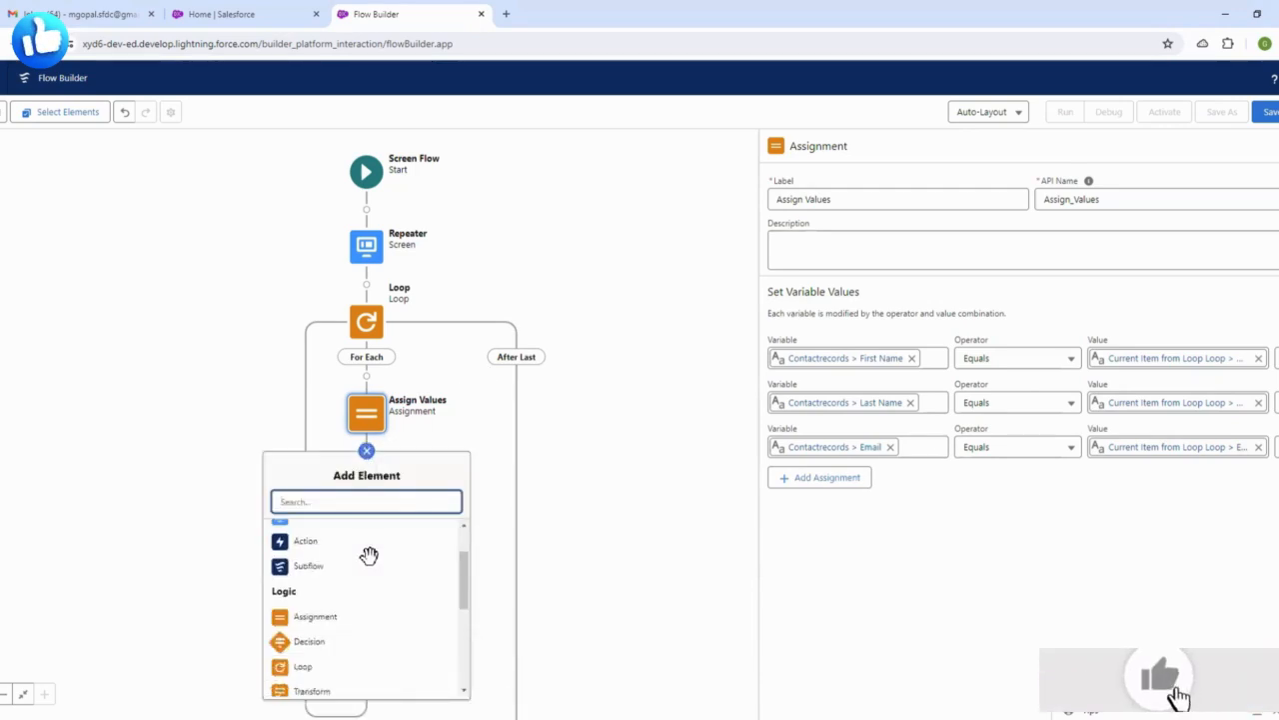
{"action": "scroll", "coordinate": [334, 603], "scroll_direction": "up", "scroll_amount": 2}
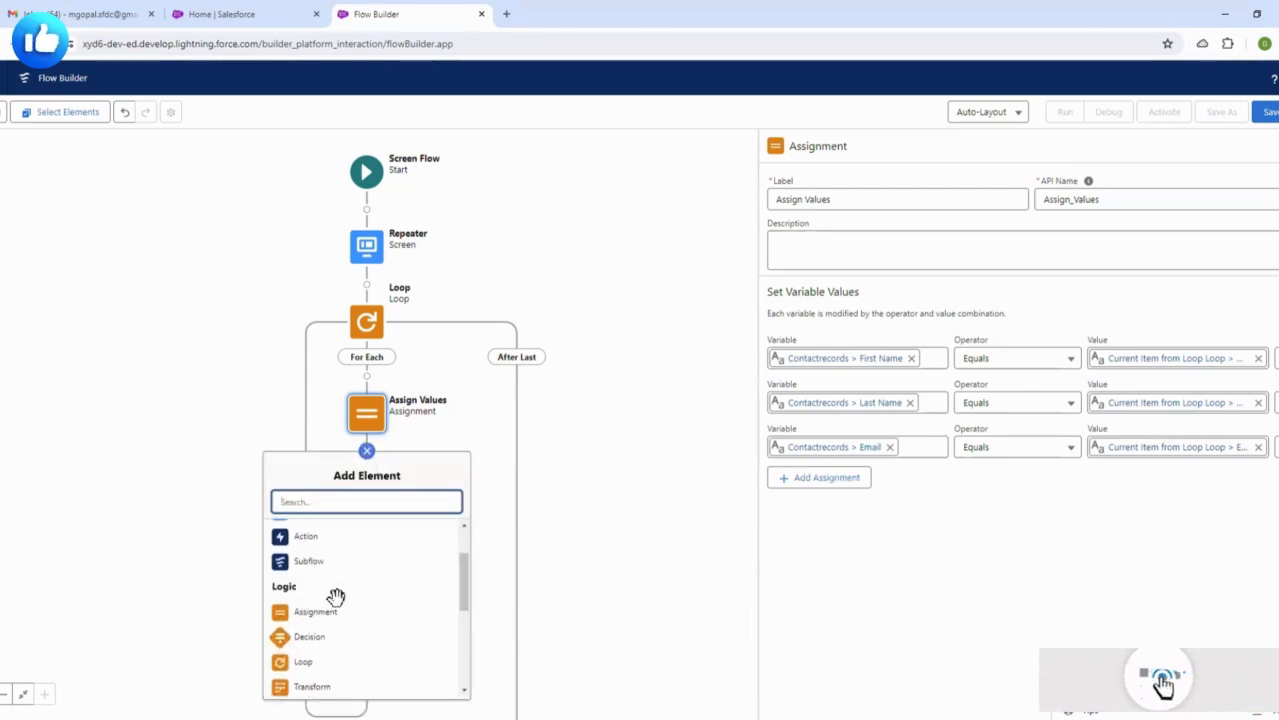
{"action": "left_click", "coordinate": [565, 539]}
{"action": "left_click", "coordinate": [367, 451]}
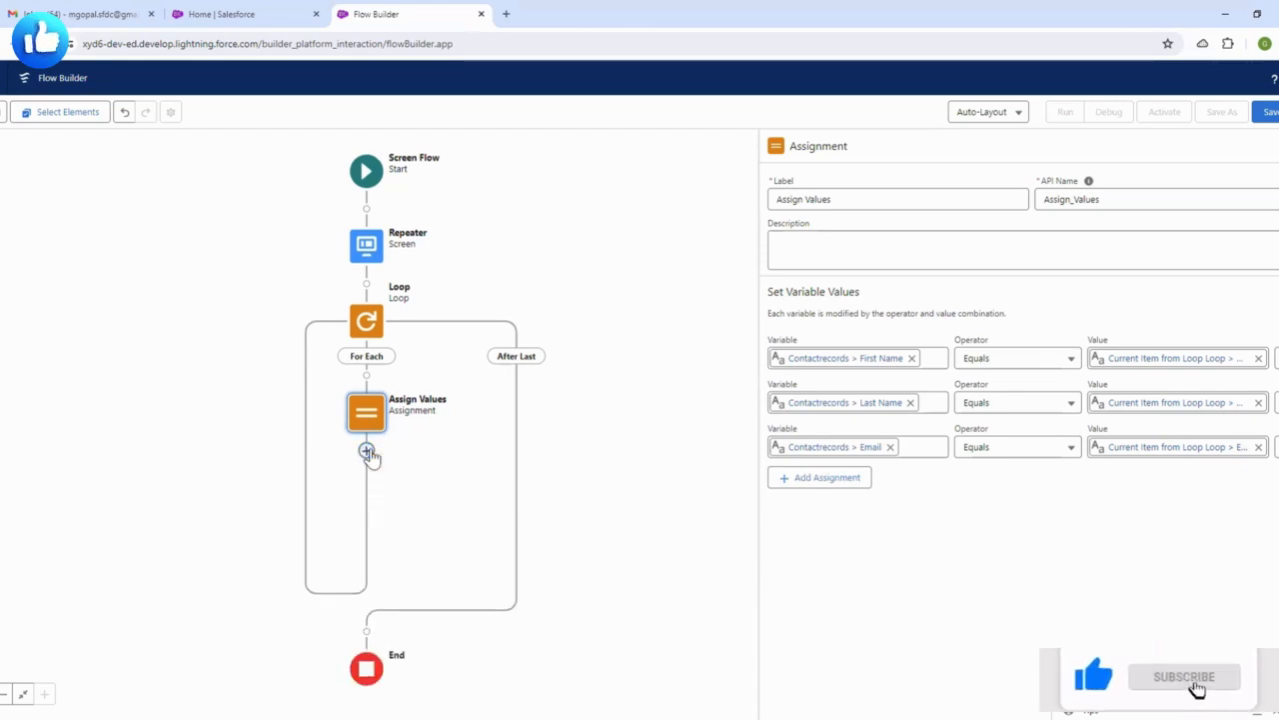
- Add a fourth assignment row and start a new variable named CollectAllValues
{"action": "left_click", "coordinate": [830, 480]}
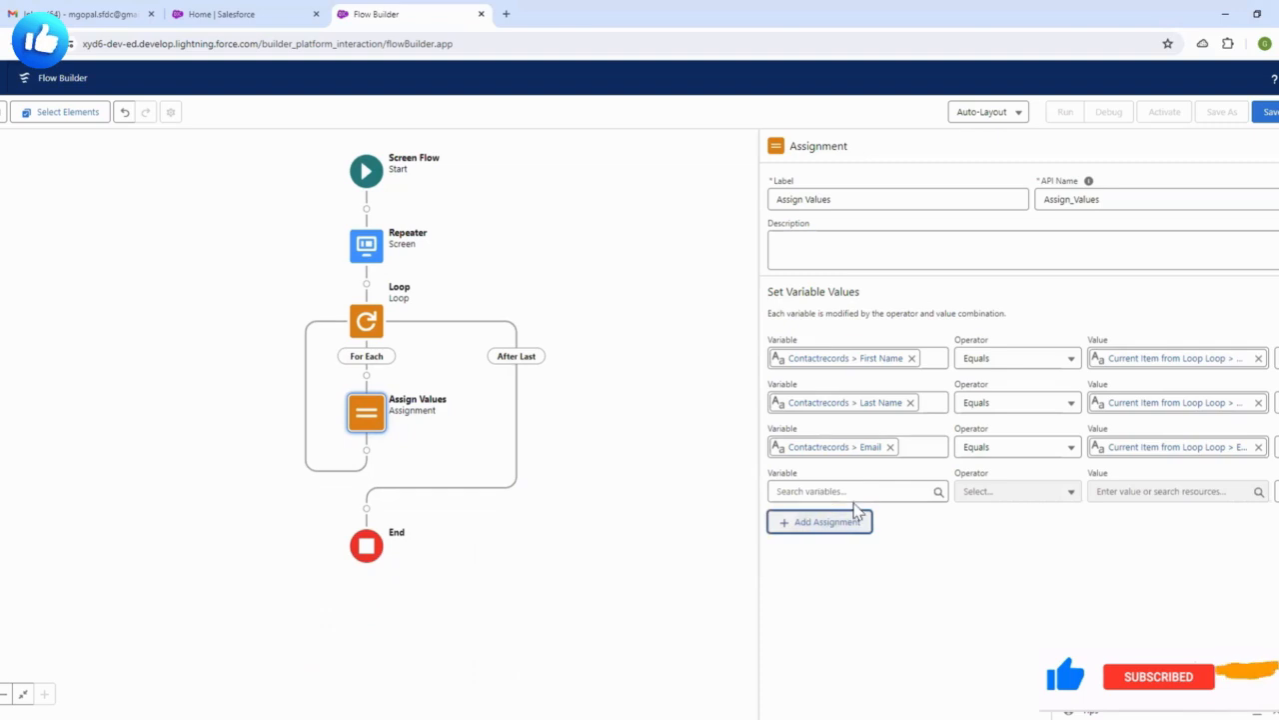
{"action": "left_click", "coordinate": [866, 491]}
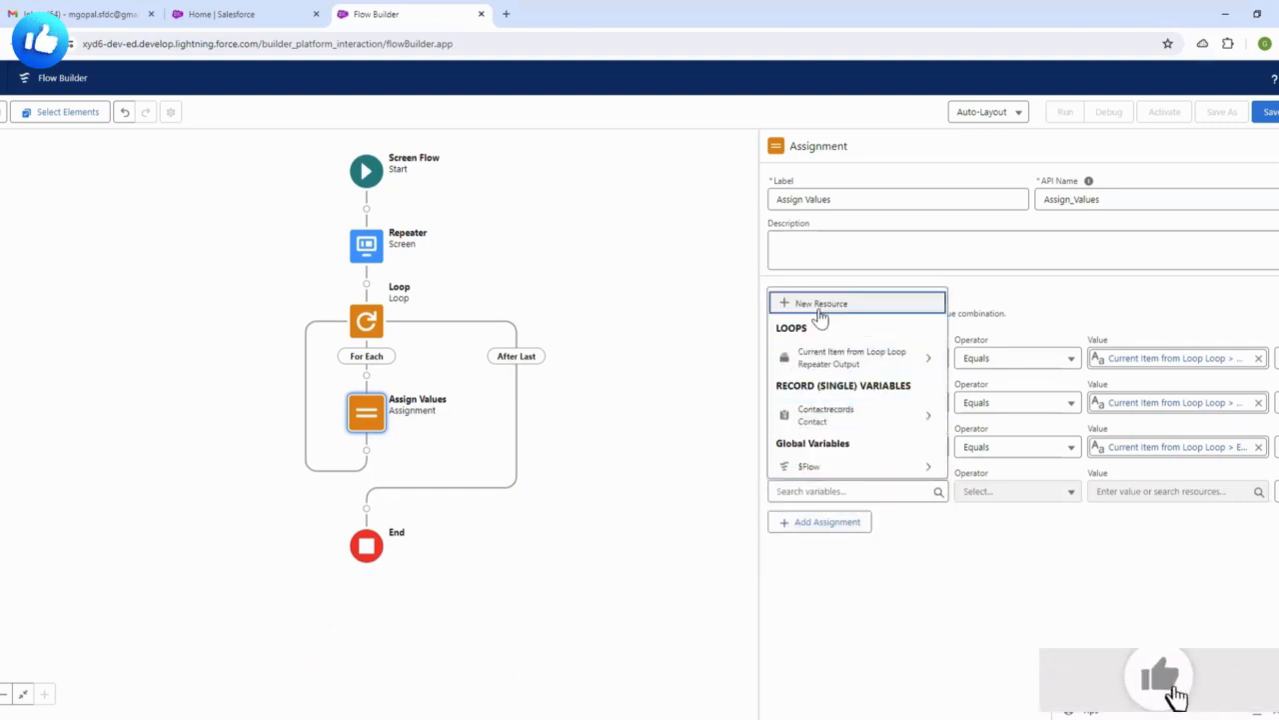
{"action": "left_click", "coordinate": [819, 304]}
{"action": "left_click", "coordinate": [523, 335]}
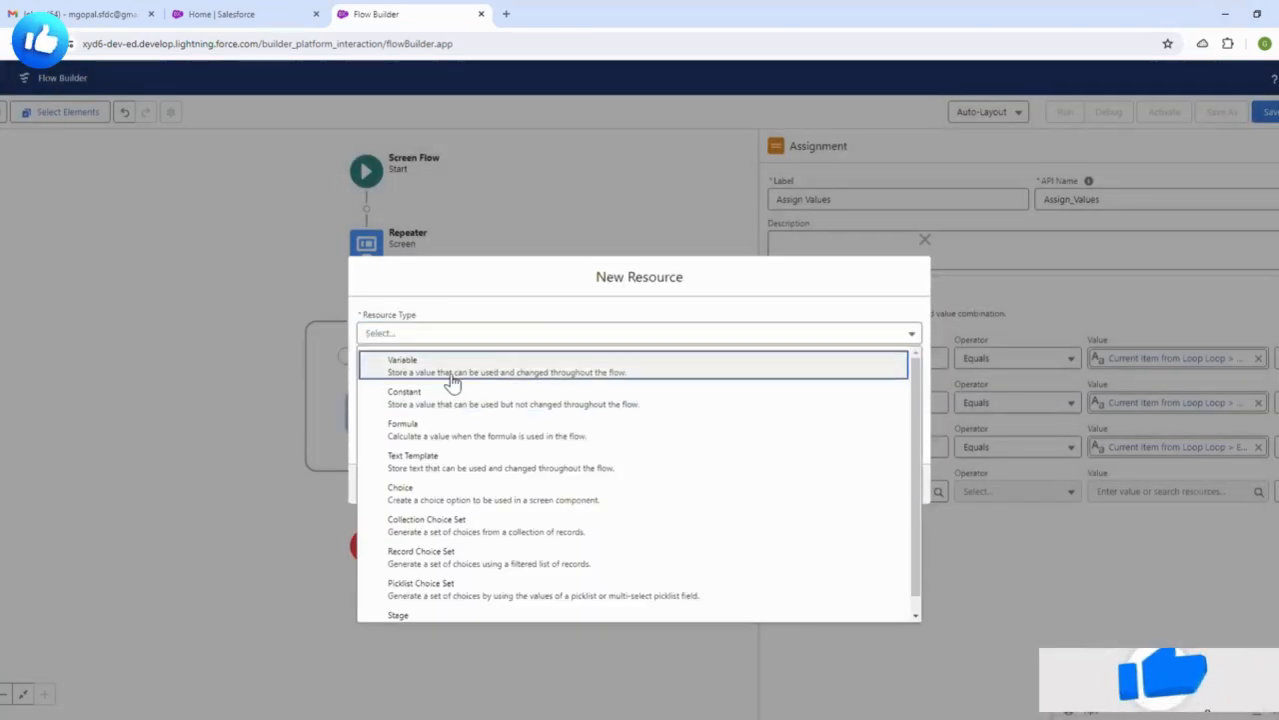
{"action": "left_click", "coordinate": [452, 370]}
{"action": "left_click", "coordinate": [420, 357]}
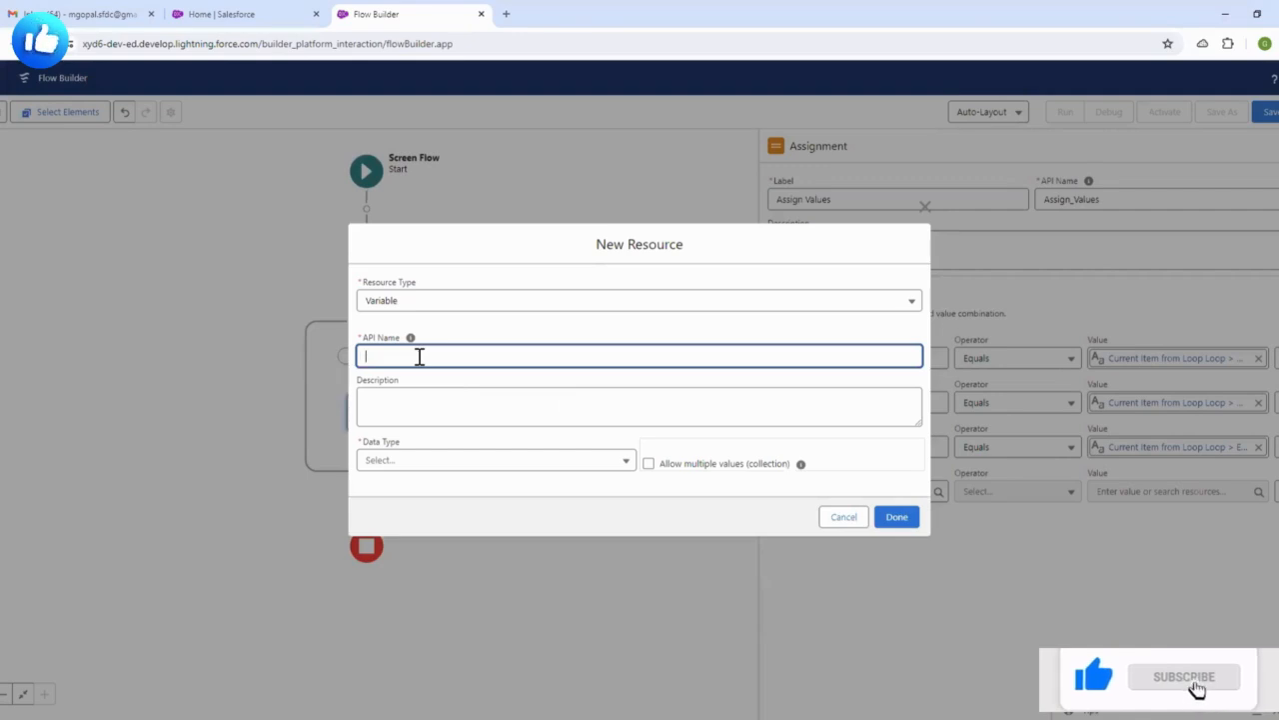
{"action": "type", "text": "Colla"}
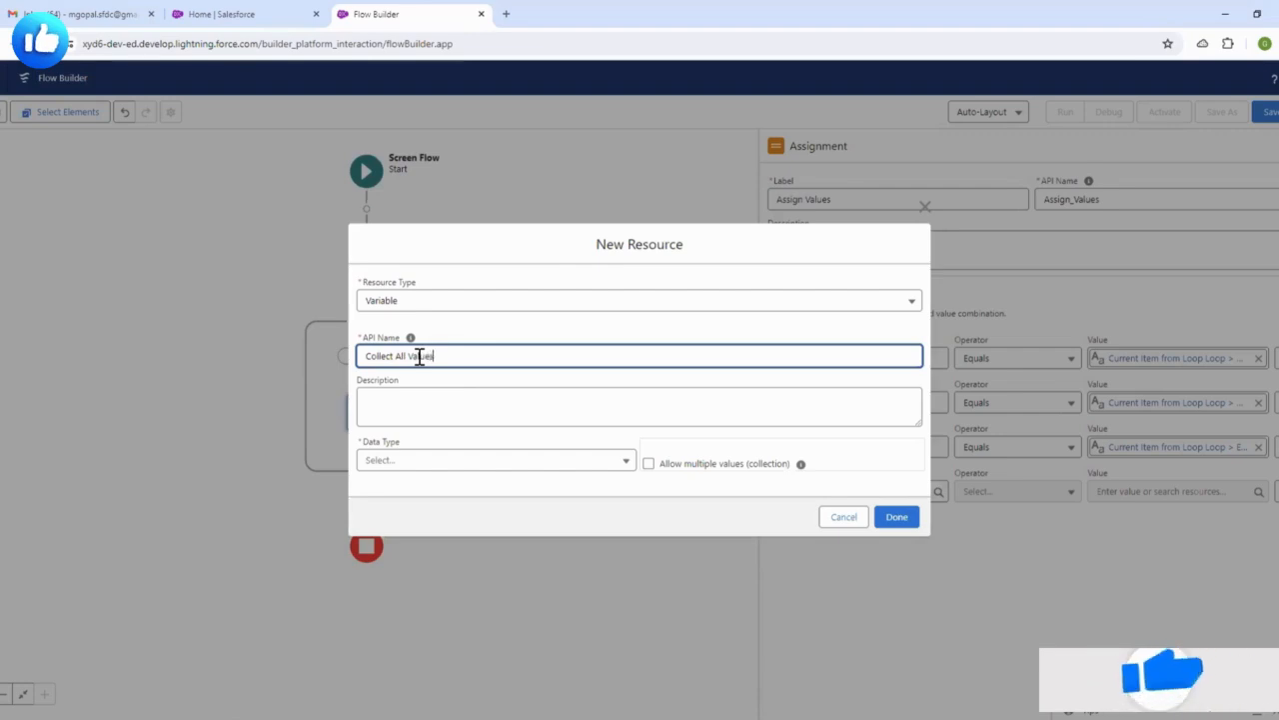
{"action": "left_click", "coordinate": [512, 328]}
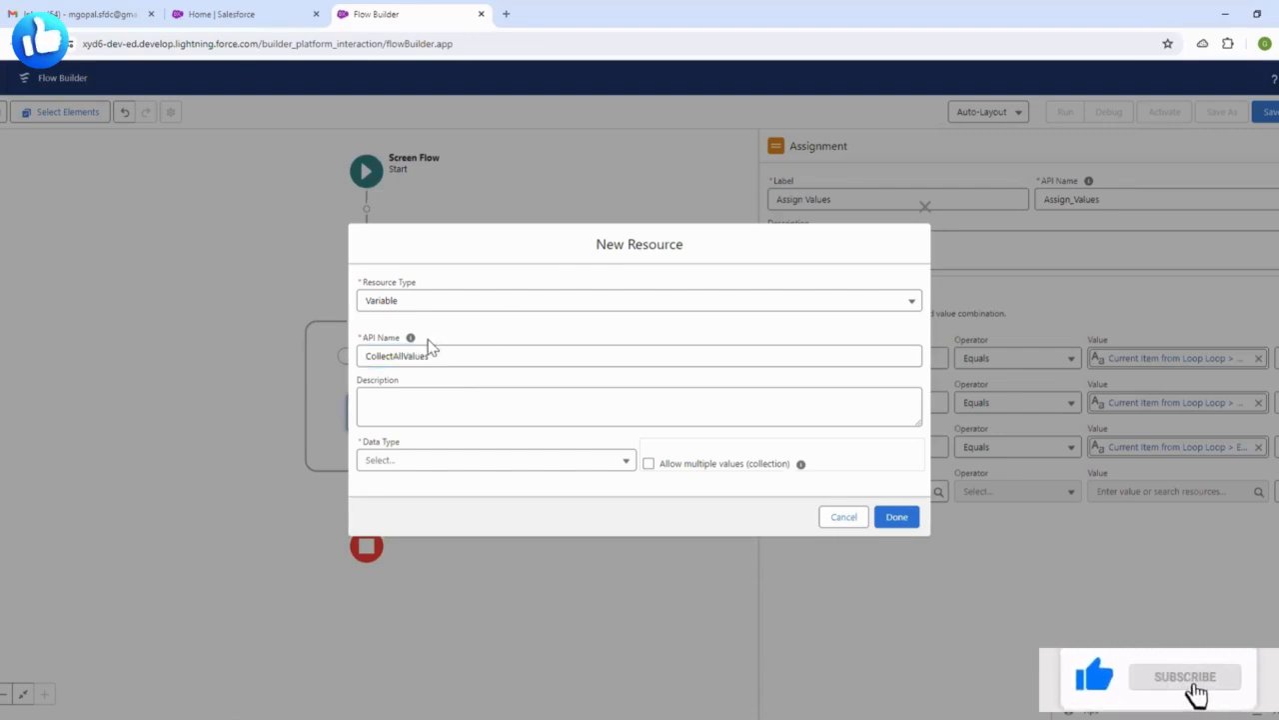
- Make CollectAllValues a Contact record variable allowing multiple values and save it
{"action": "left_click", "coordinate": [425, 460]}
{"action": "left_click", "coordinate": [428, 245]}
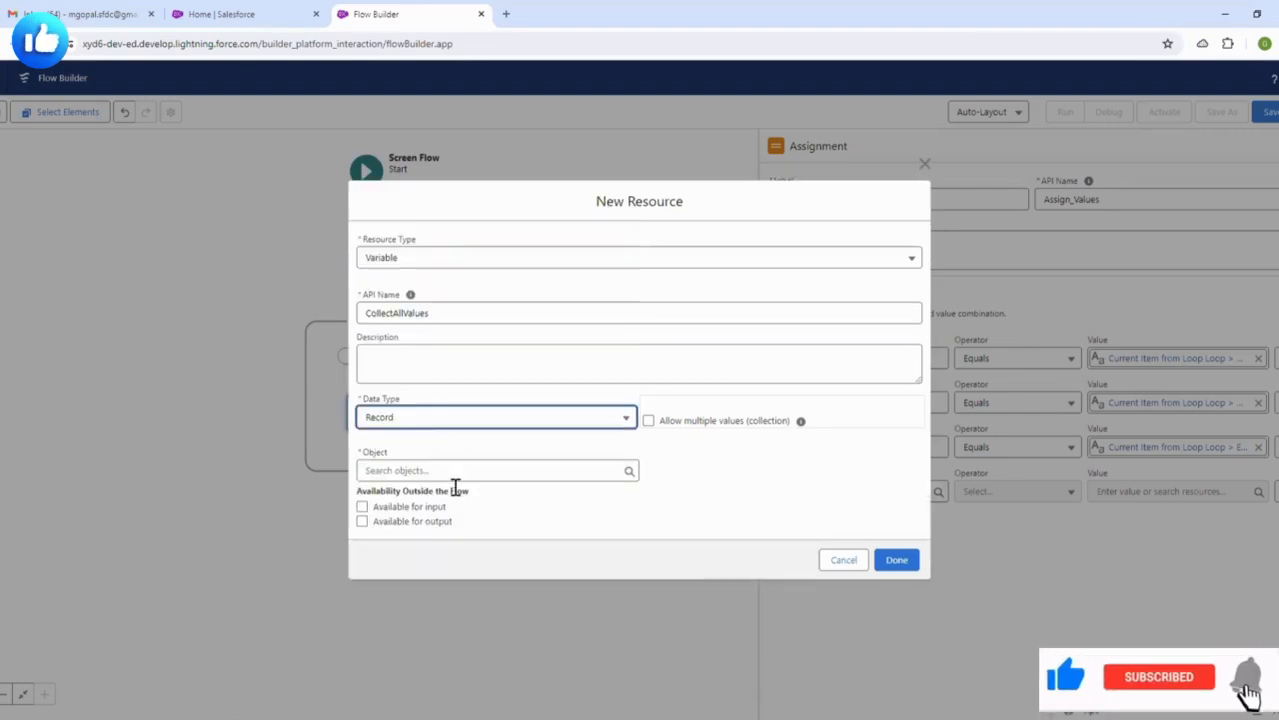
{"action": "left_click", "coordinate": [449, 469]}
{"action": "type", "text": "contc"}
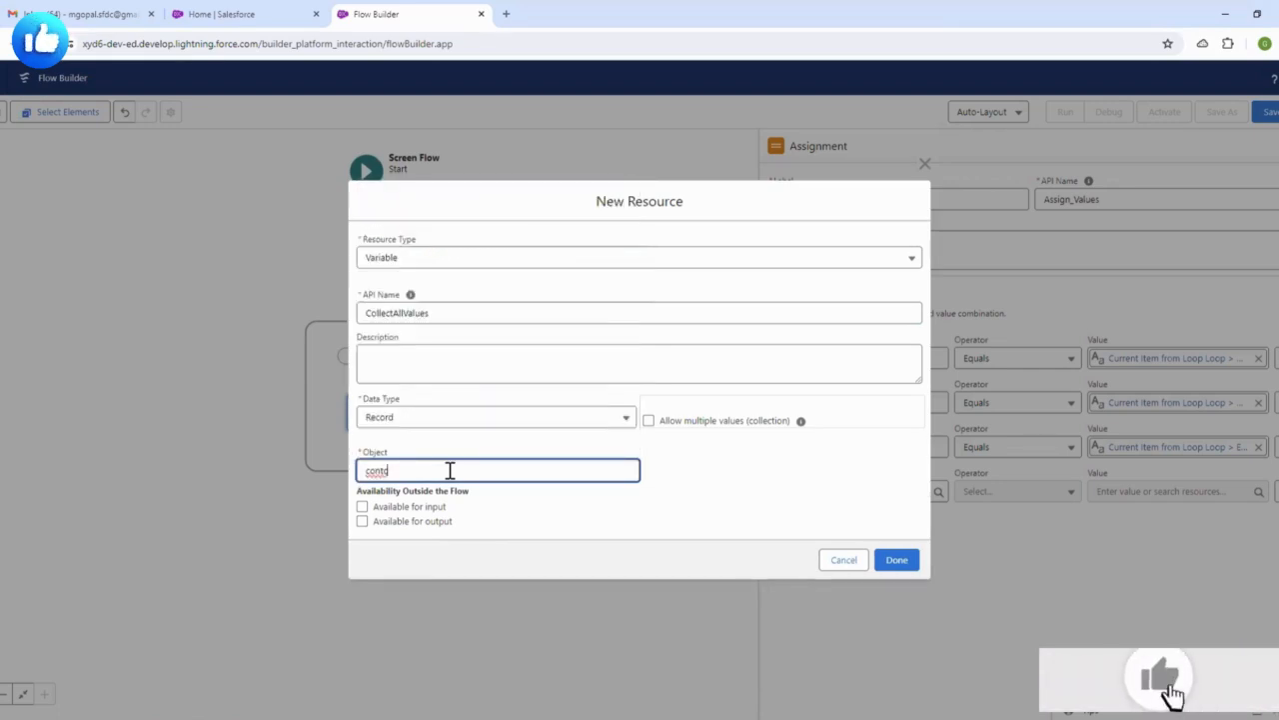
{"action": "key", "text": "BackSpace"}
{"action": "left_click", "coordinate": [420, 363]}
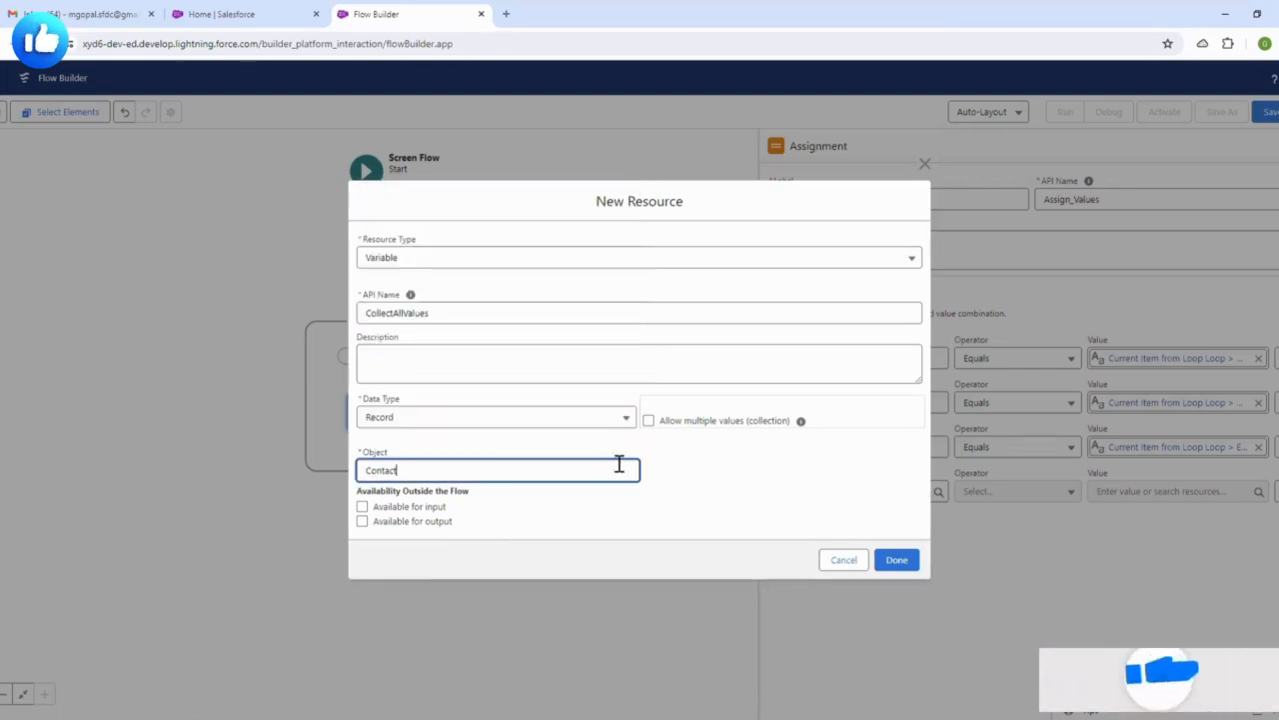
{"action": "left_click", "coordinate": [698, 472]}
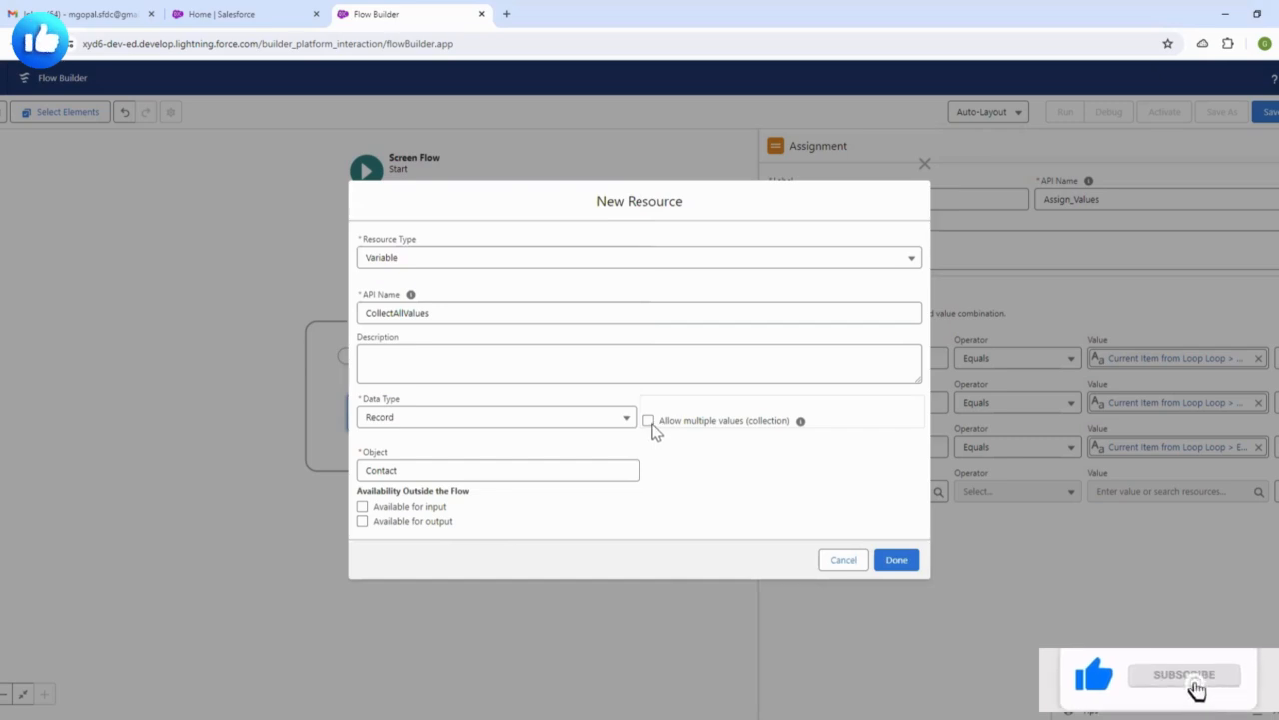
{"action": "left_click", "coordinate": [893, 560]}
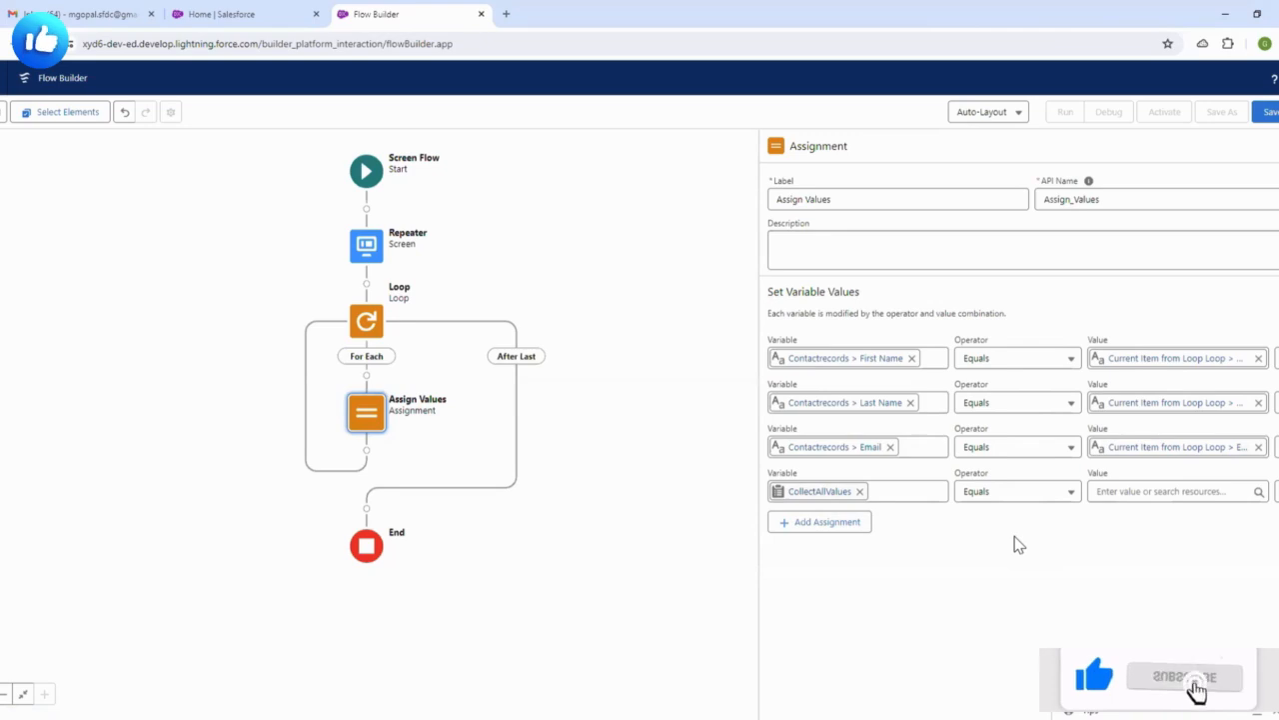
- Set the fourth row to Add the whole Contactrecords record, then close the assignment editor
{"action": "left_click", "coordinate": [1011, 505]}
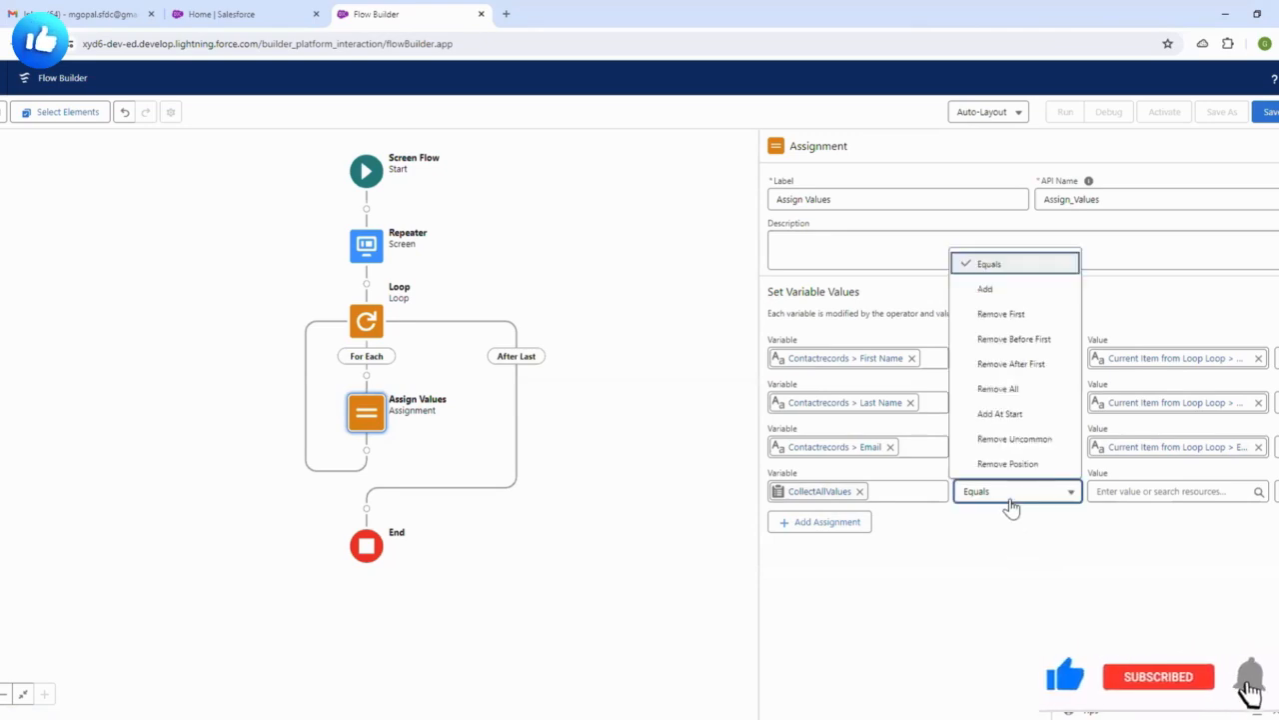
{"action": "left_click", "coordinate": [985, 289]}
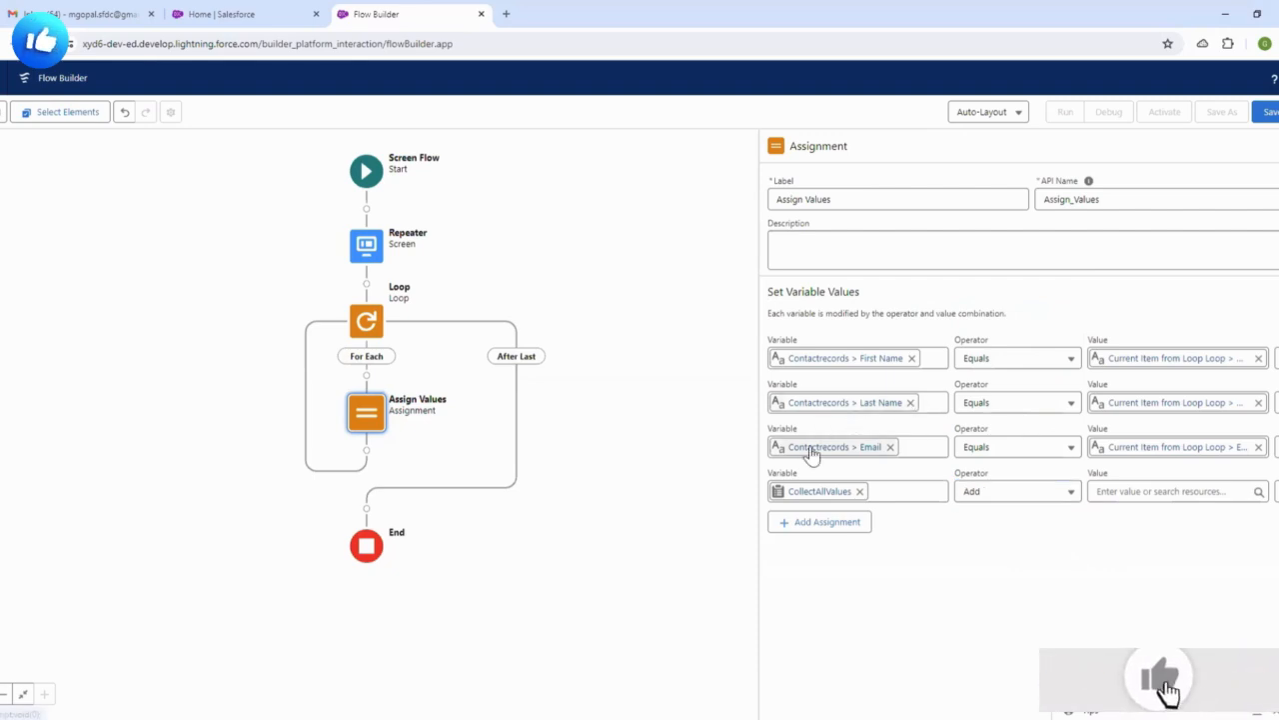
{"action": "left_click", "coordinate": [1112, 491]}
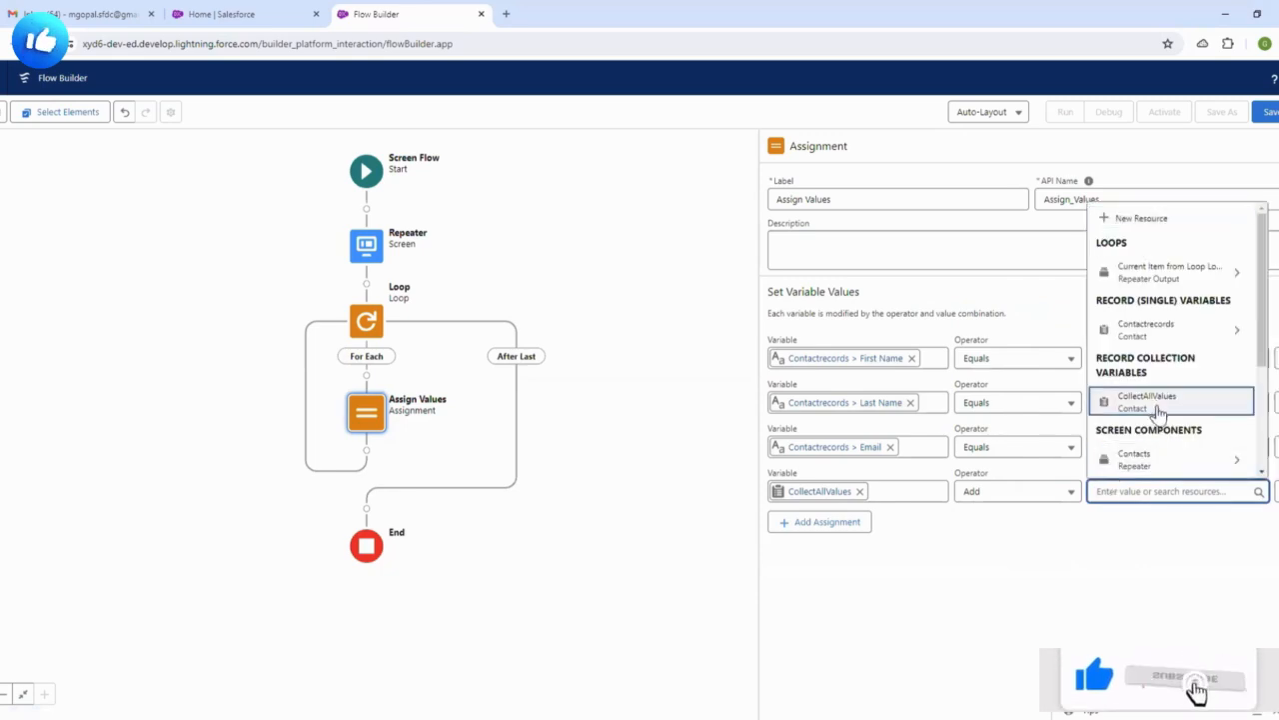
{"action": "scroll", "coordinate": [1149, 410], "scroll_direction": "down", "scroll_amount": 2}
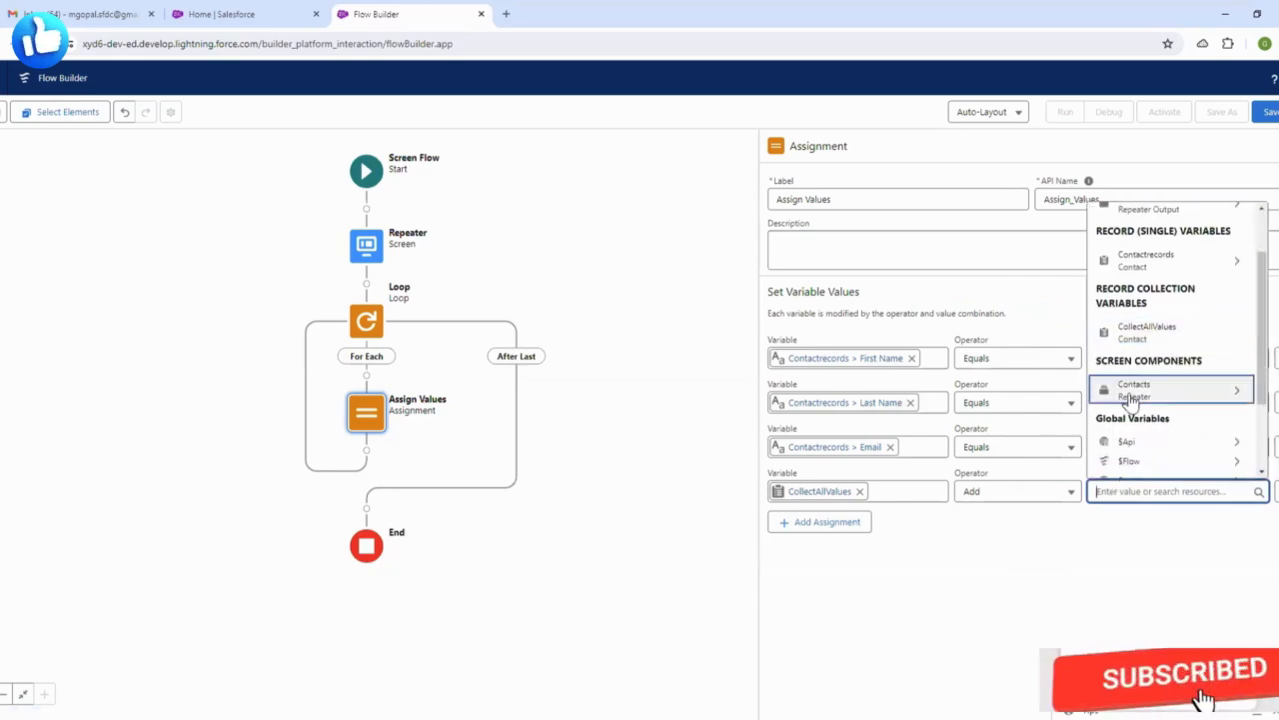
{"action": "left_click", "coordinate": [1137, 268]}
{"action": "key", "text": "BackSpace"}
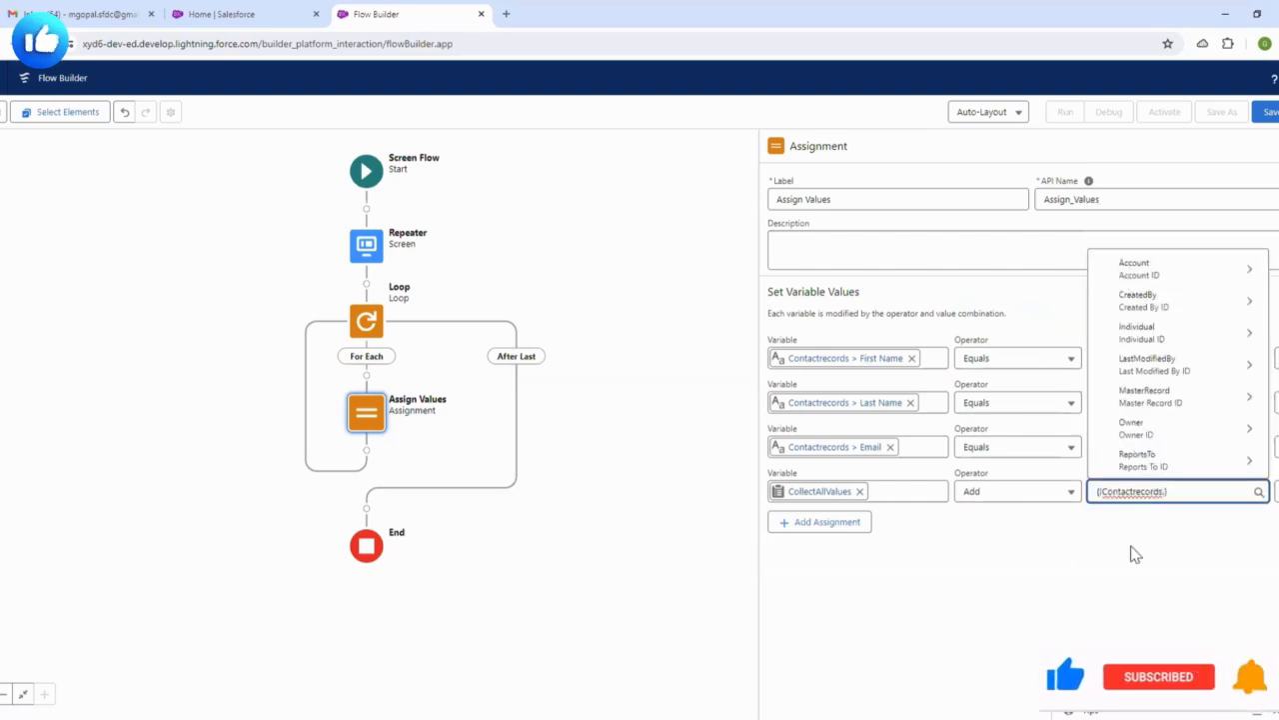
{"action": "left_click", "coordinate": [1131, 547]}
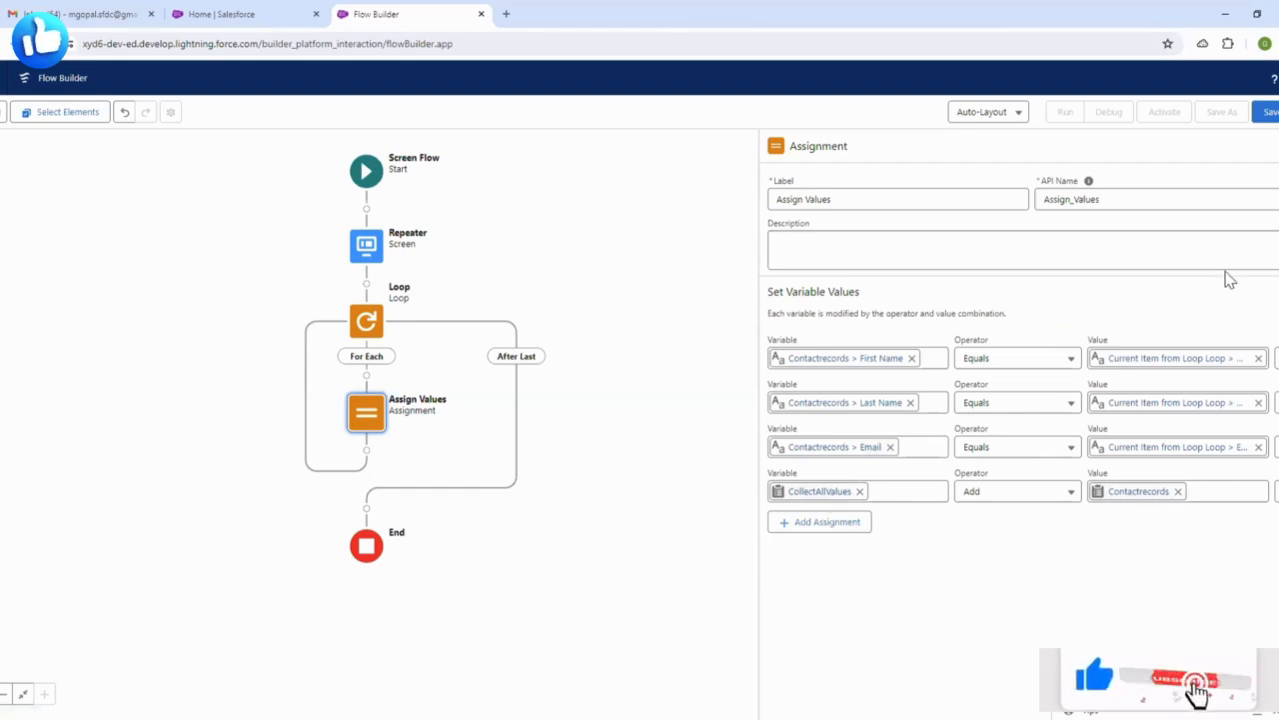
{"action": "left_click", "coordinate": [1276, 152]}
- Add a Create Records element after Assign Values labelled 'Create Contact records'
{"action": "left_click_drag", "start_coordinate": [799, 293], "coordinate": [871, 265]}
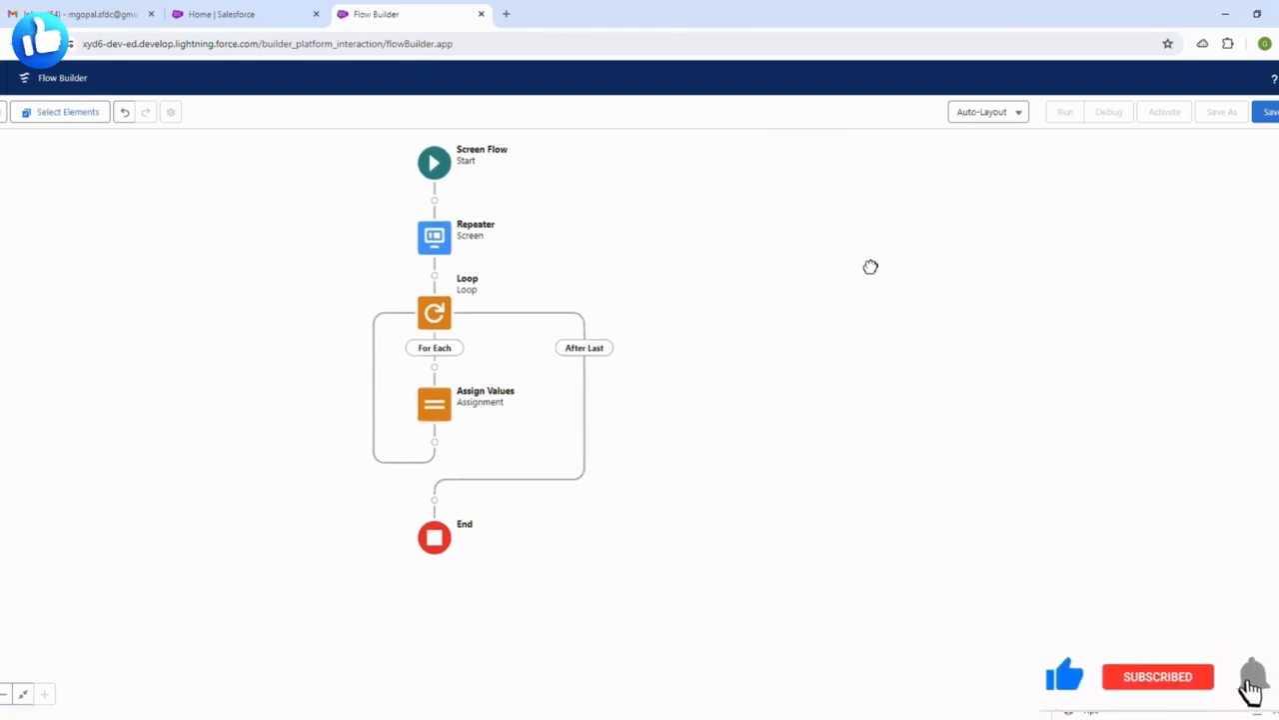
{"action": "left_click_drag", "start_coordinate": [861, 340], "coordinate": [898, 313]}
{"action": "scroll", "coordinate": [899, 312], "scroll_direction": "up", "scroll_amount": 1}
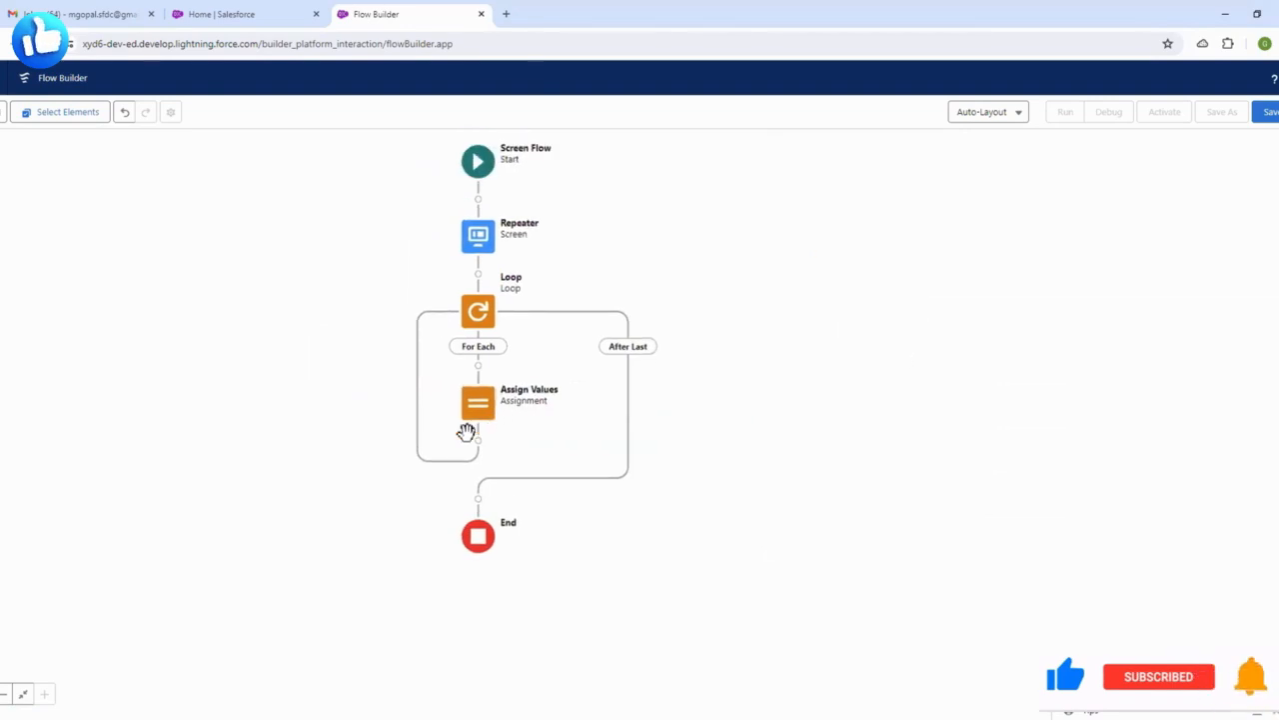
{"action": "left_click", "coordinate": [479, 442]}
{"action": "scroll", "coordinate": [489, 560], "scroll_direction": "down", "scroll_amount": 5}
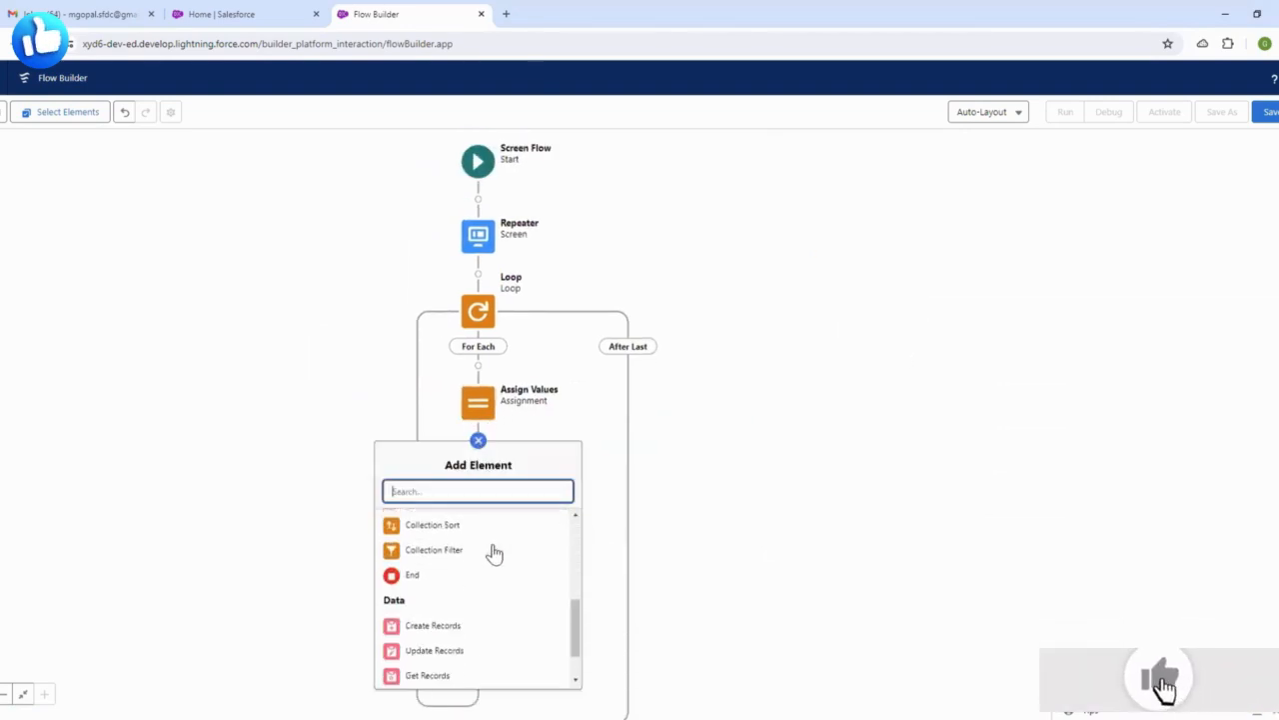
{"action": "left_click", "coordinate": [432, 593]}
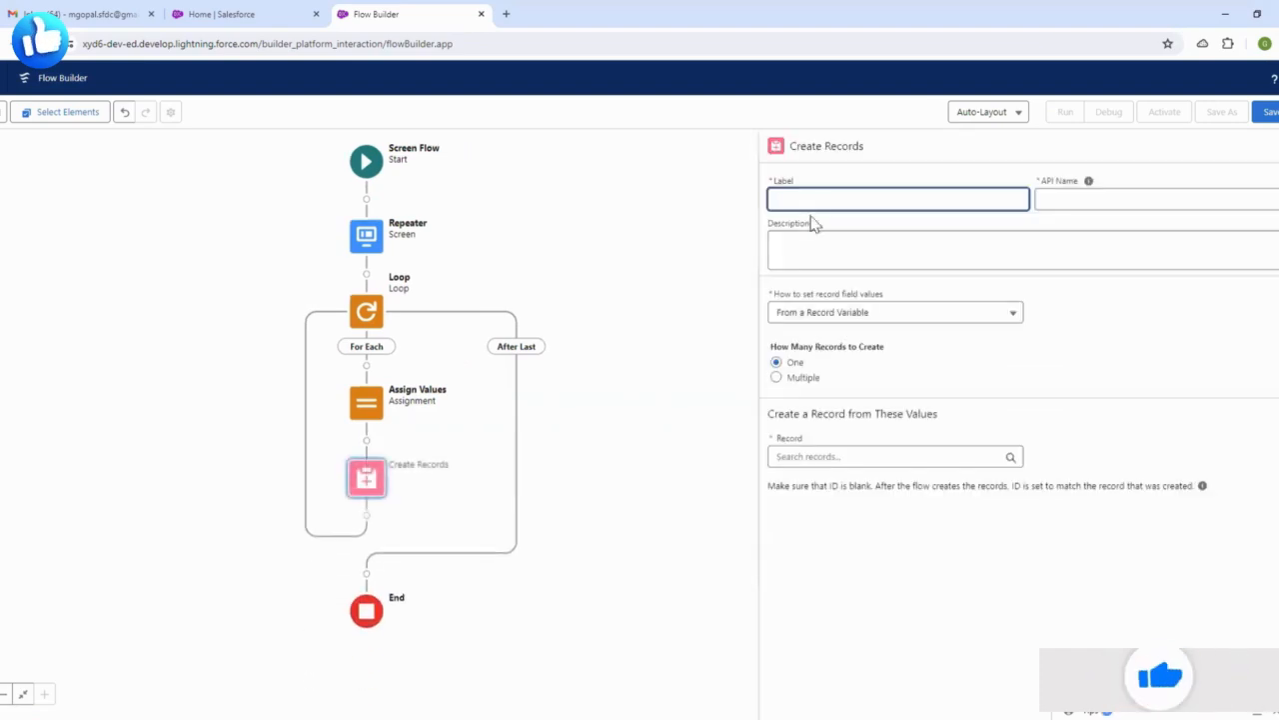
{"action": "type", "text": "C"}
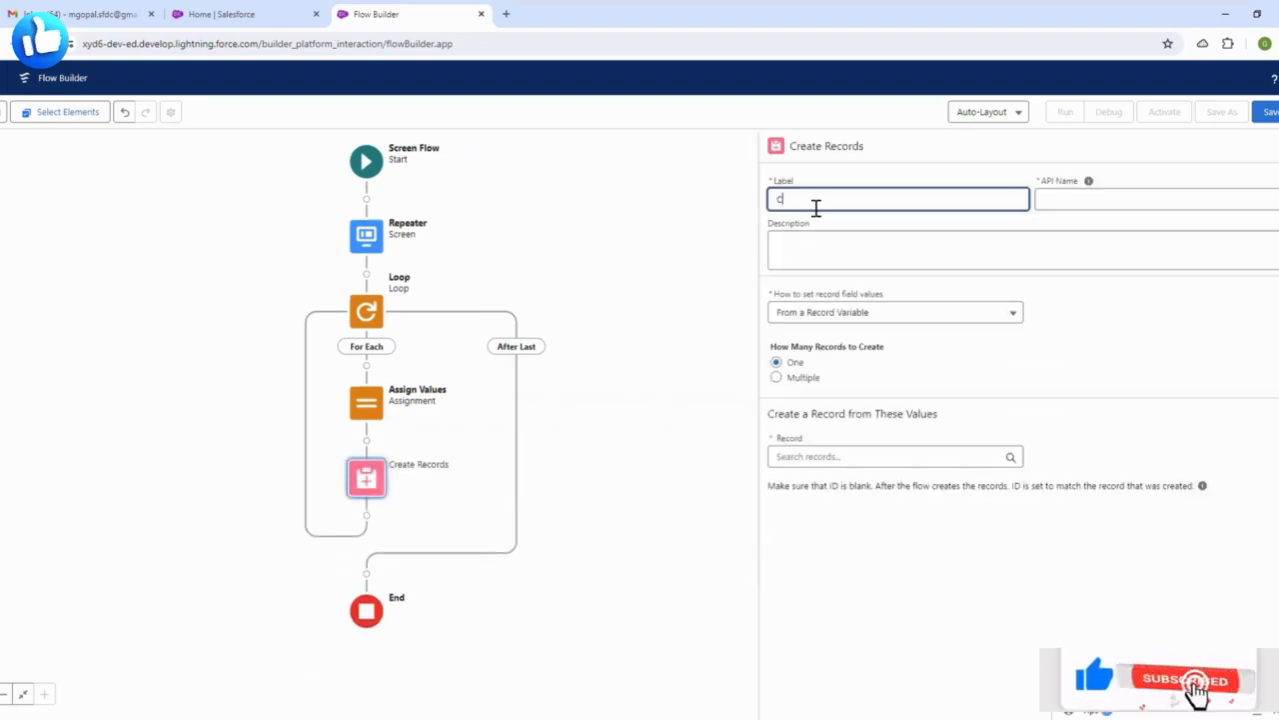
{"action": "type", "text": "reate Co"}
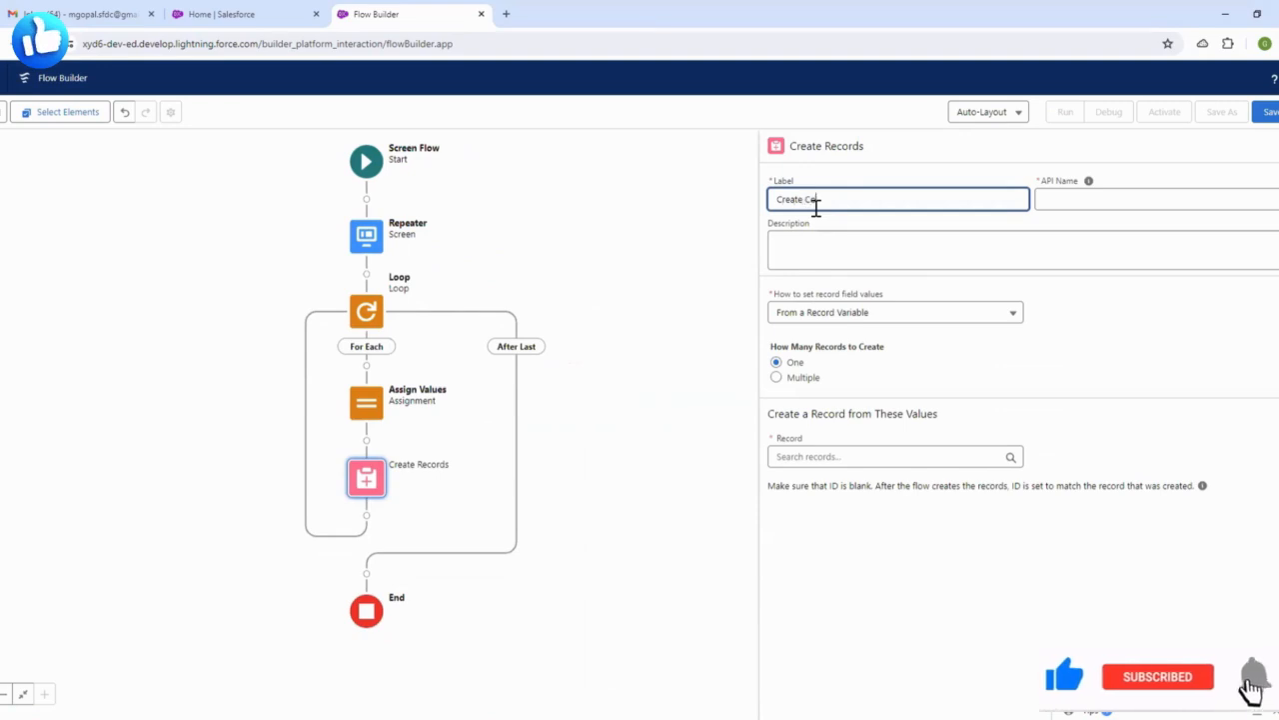
{"action": "type", "text": "natc records"}
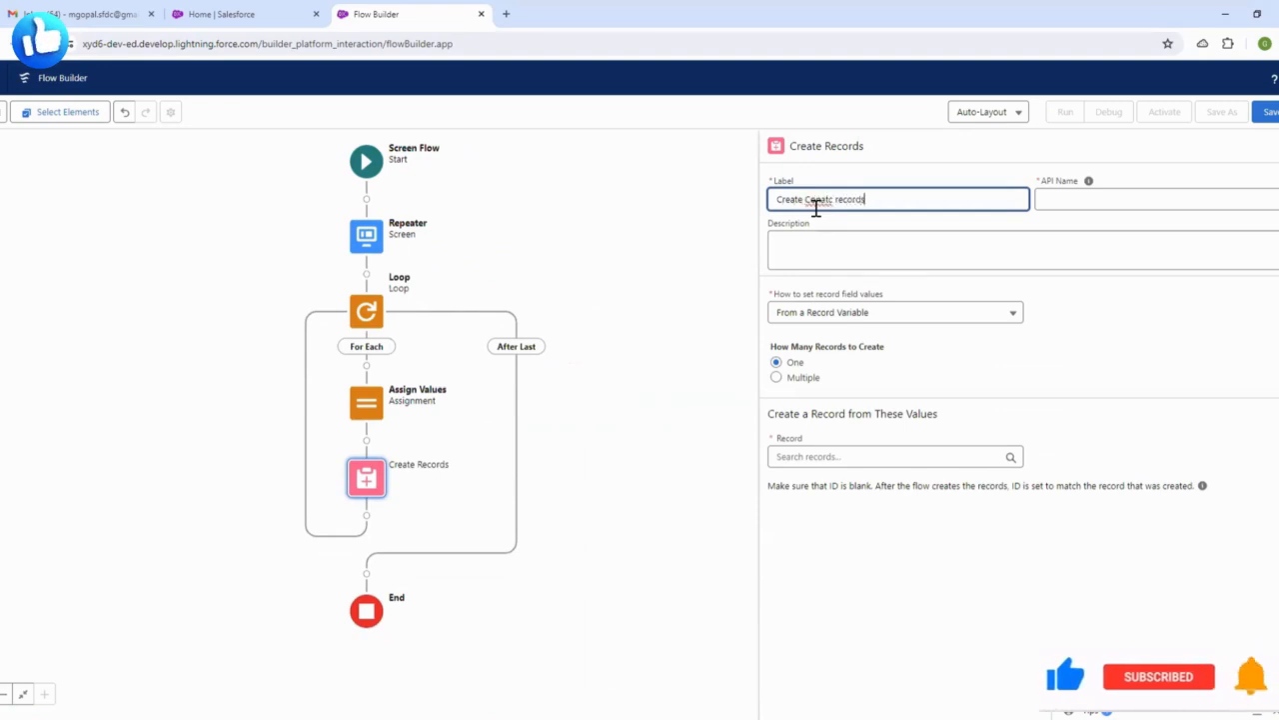
{"action": "right_click", "coordinate": [826, 201]}
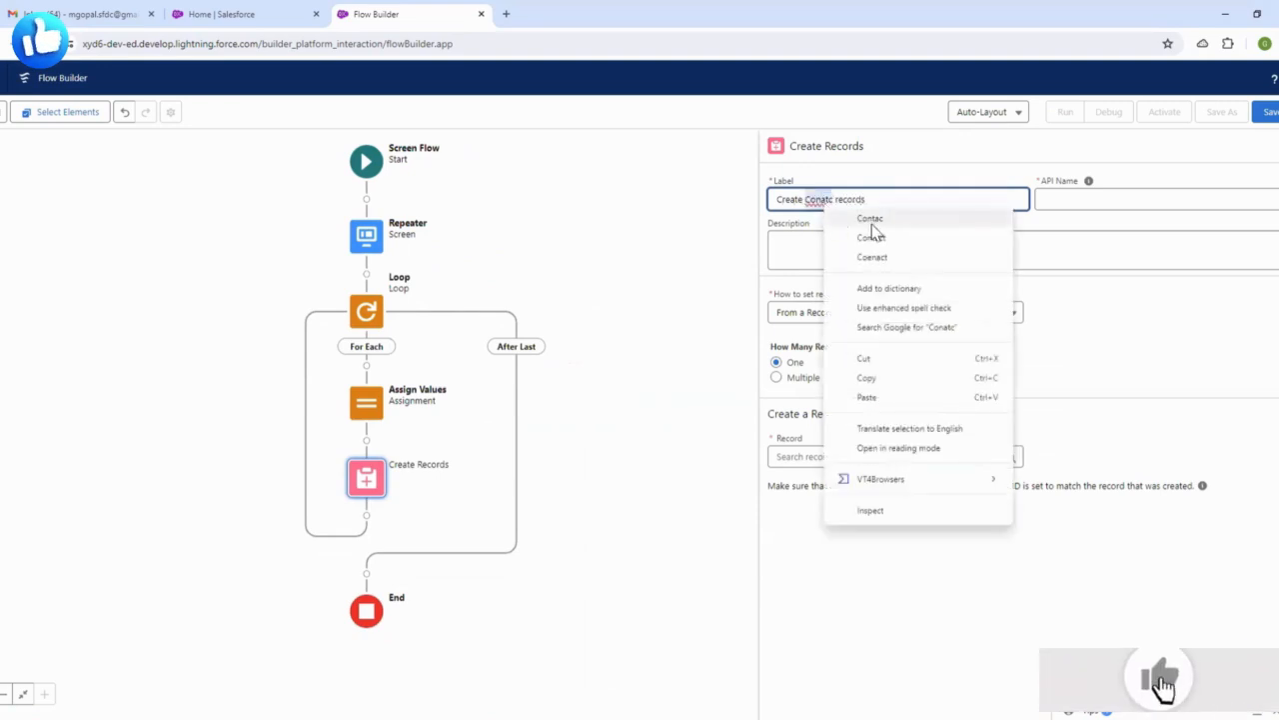
{"action": "left_click", "coordinate": [876, 236]}
{"action": "left_click", "coordinate": [884, 178]}
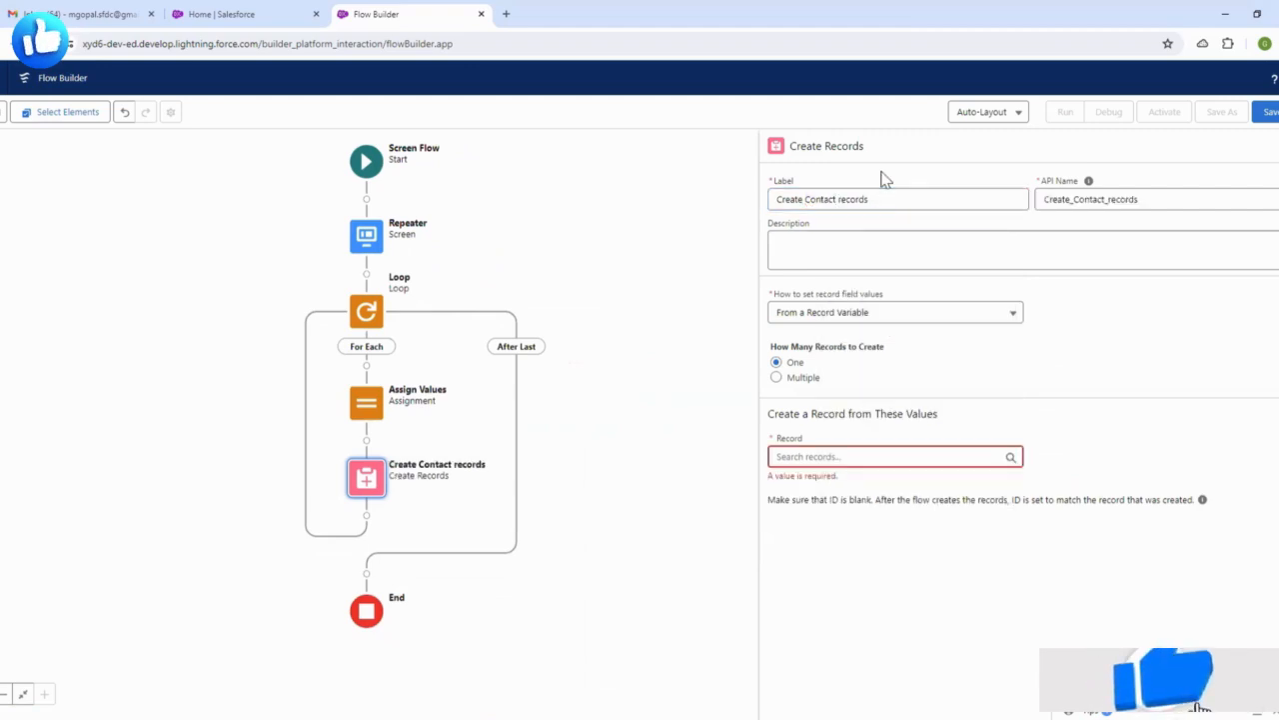
- Set it to create multiple records from the CollectAllValues collection
{"action": "left_click", "coordinate": [776, 378]}
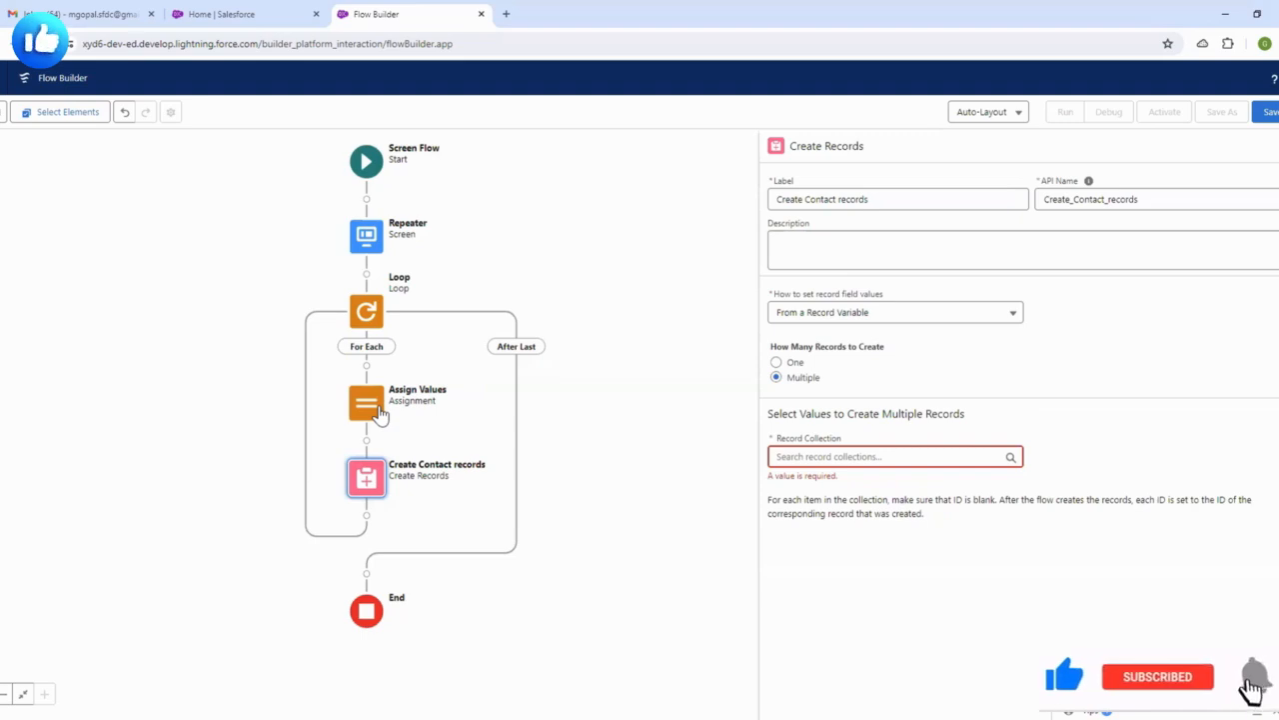
{"action": "left_click", "coordinate": [846, 456]}
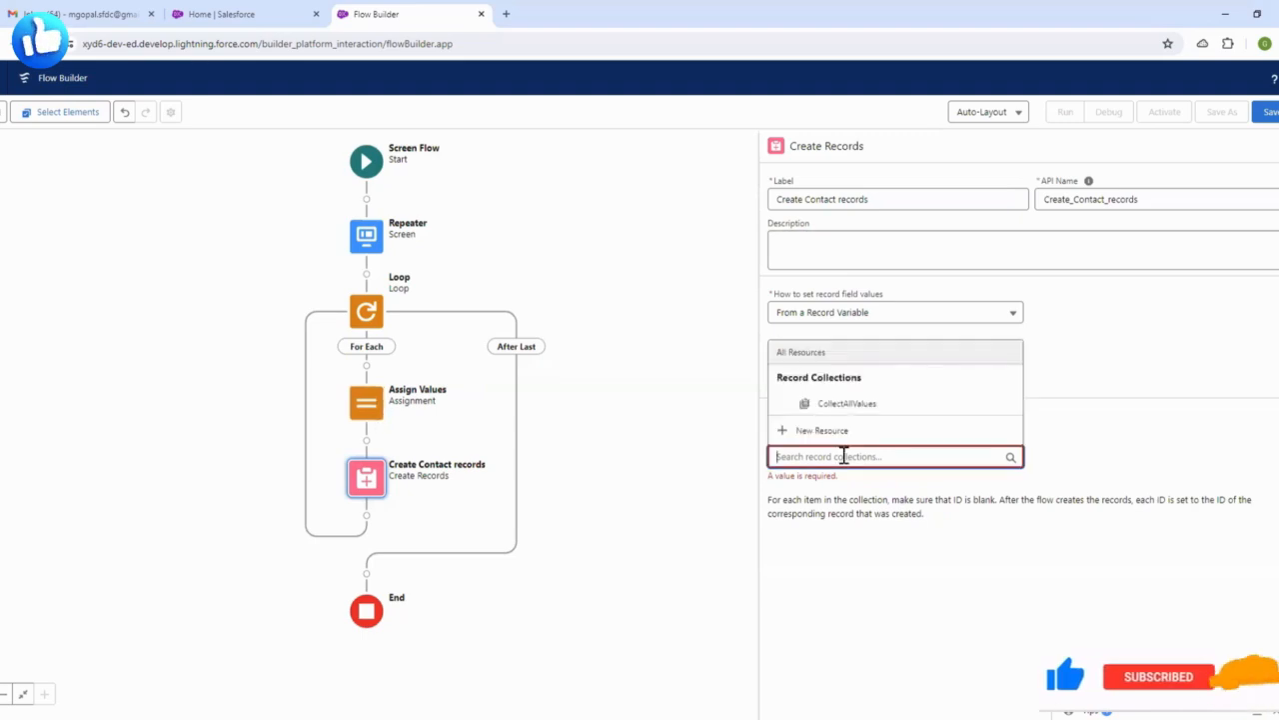
{"action": "left_click", "coordinate": [865, 405]}
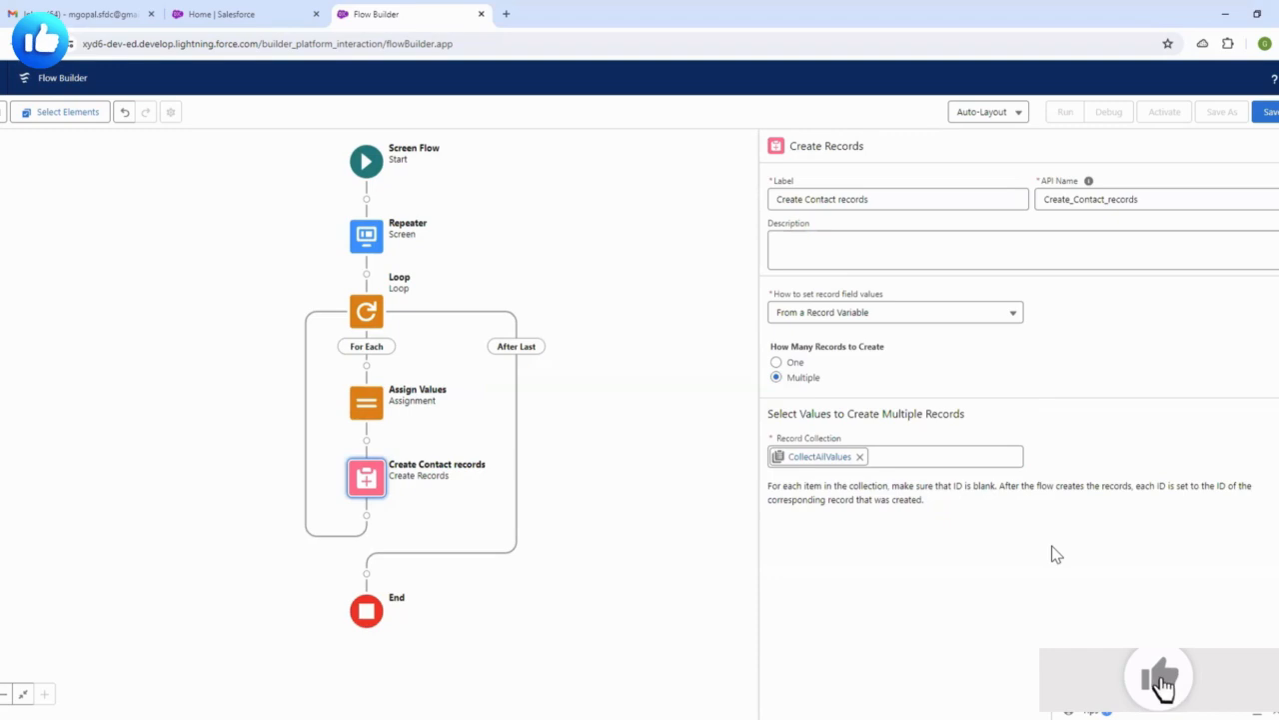
{"action": "left_click", "coordinate": [1275, 152]}
{"action": "left_click_drag", "start_coordinate": [850, 286], "coordinate": [928, 307]}
- Save the flow with the Flow Label 'Repeater'
{"action": "left_click", "coordinate": [1268, 114]}
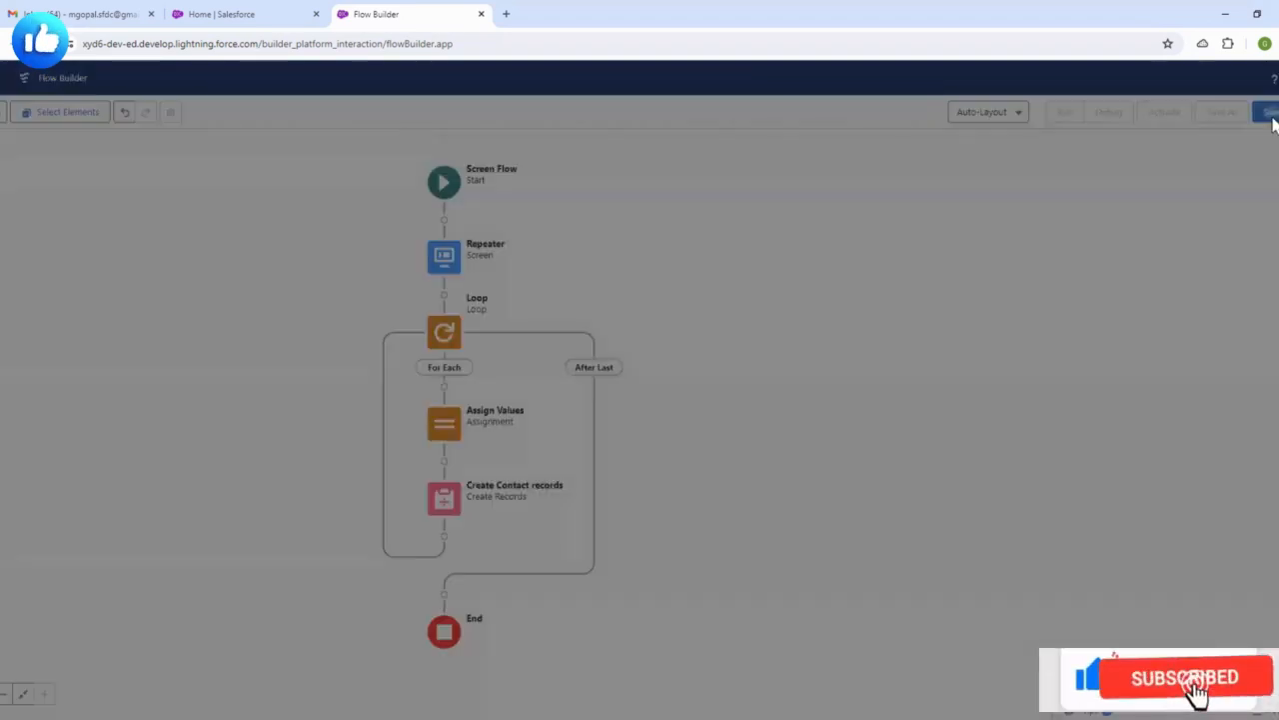
{"action": "left_click", "coordinate": [547, 346]}
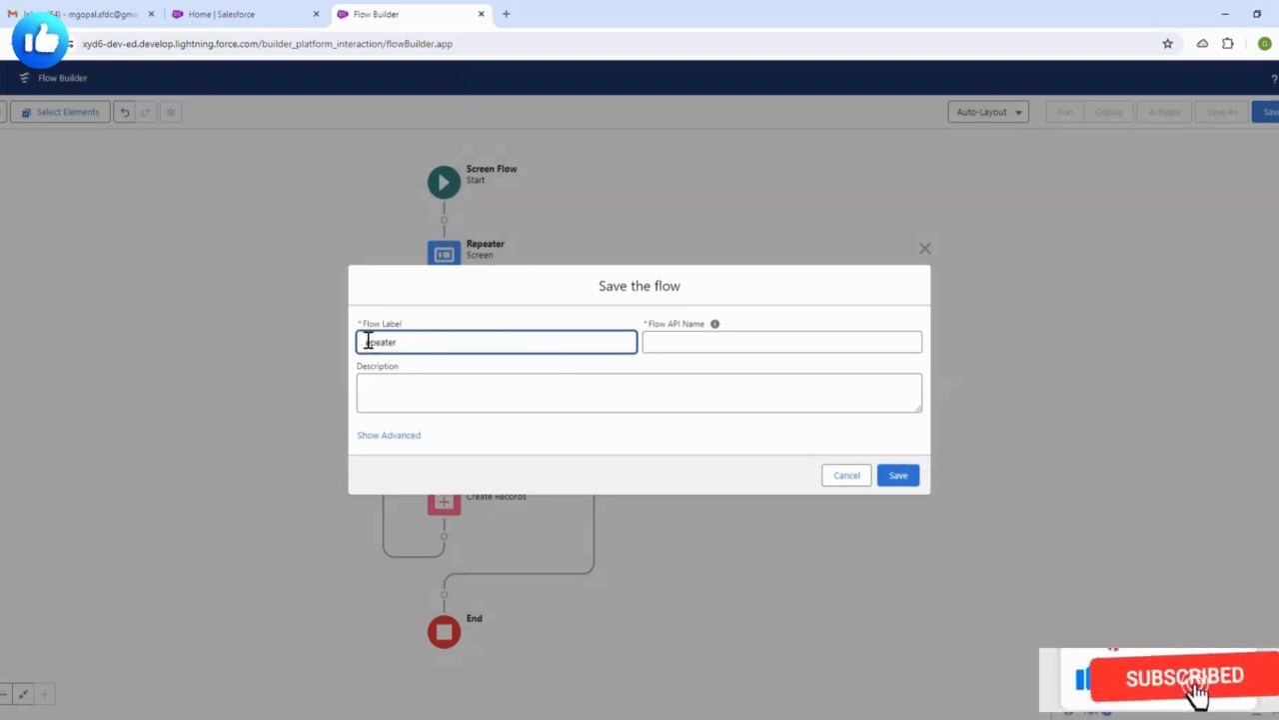
{"action": "type", "text": "R"}
{"action": "left_click", "coordinate": [466, 299]}
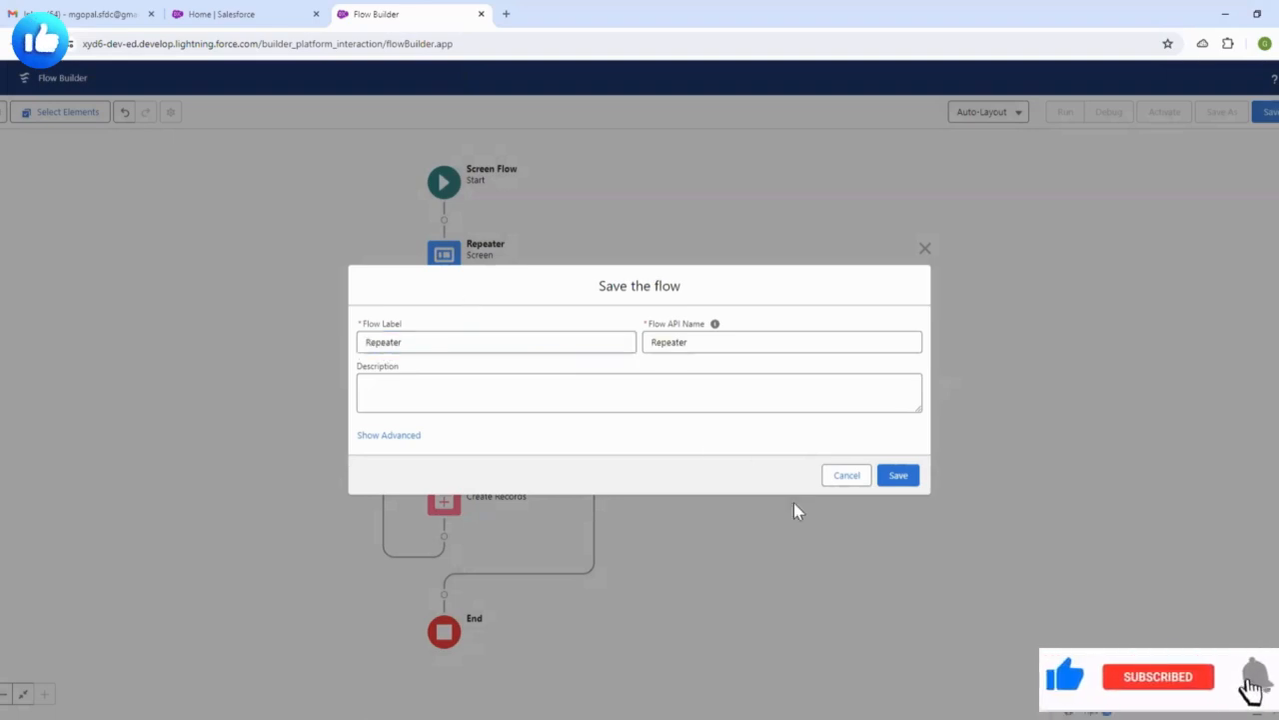
{"action": "left_click", "coordinate": [896, 478]}
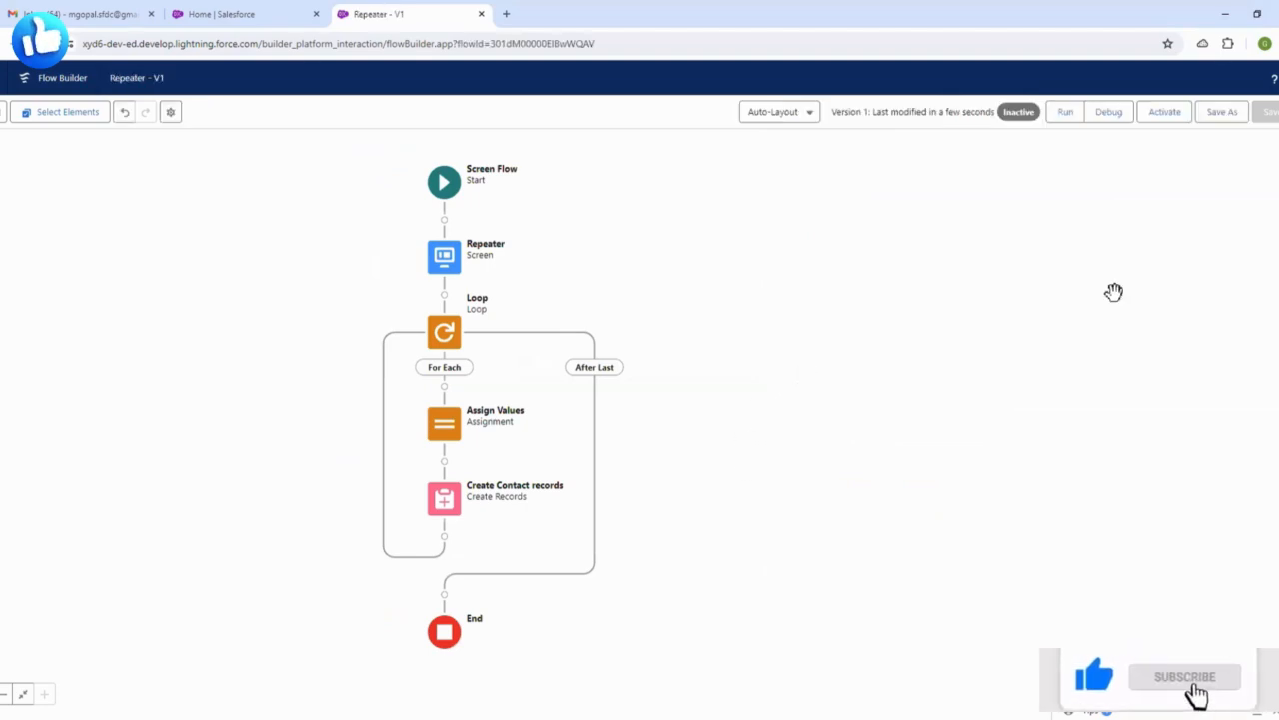
{"action": "left_click", "coordinate": [1111, 115]}
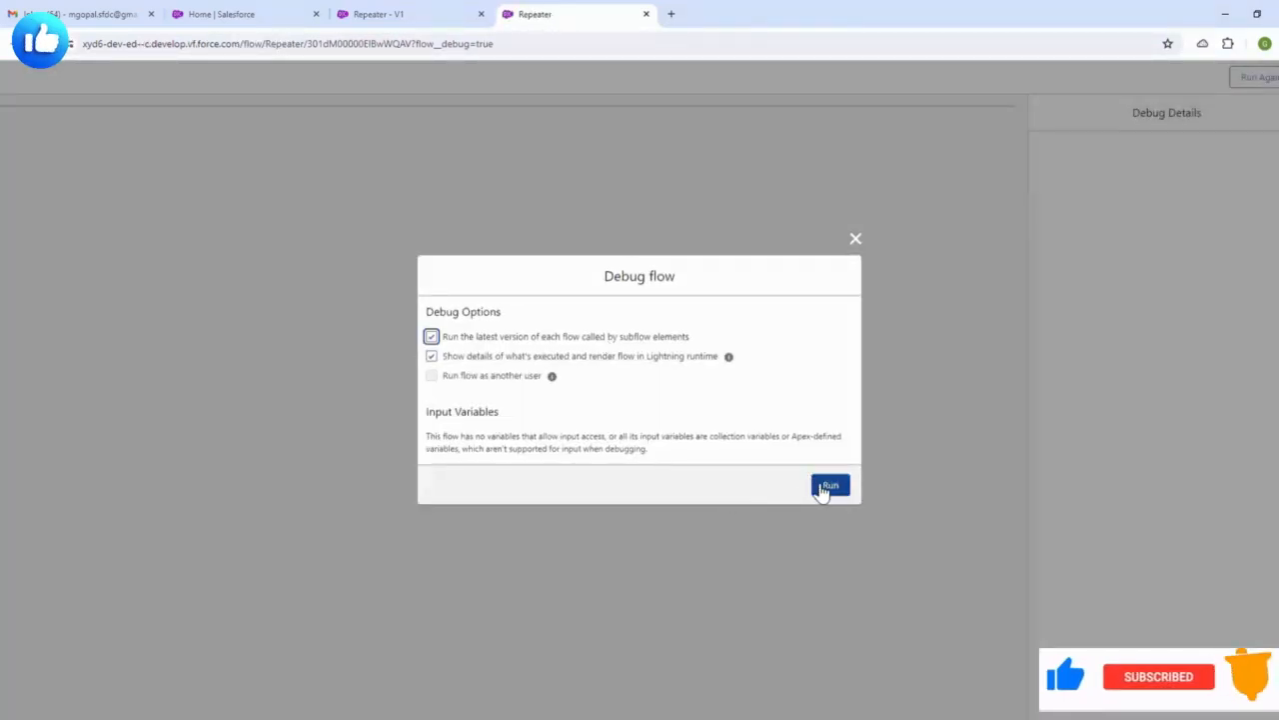
- Run the debug with default options and add several contact entry rows to the Repeater form
{"action": "left_click", "coordinate": [826, 485]}
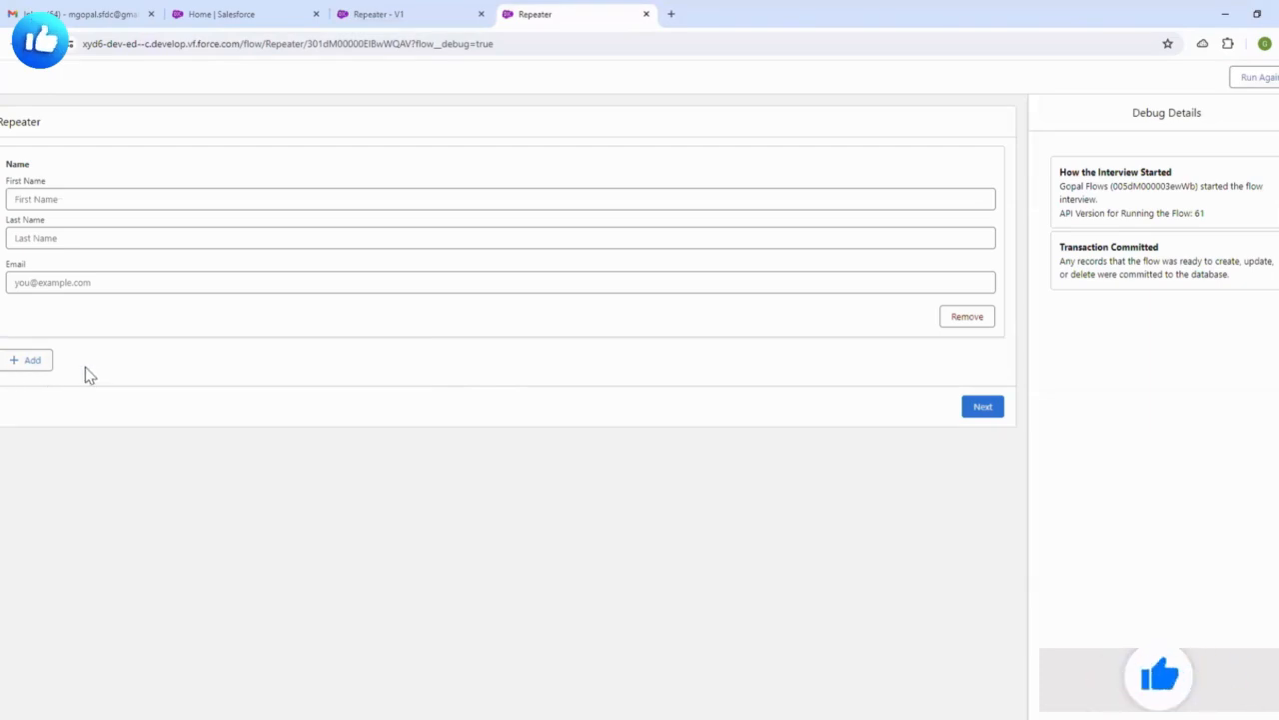
{"action": "left_click", "coordinate": [38, 361]}
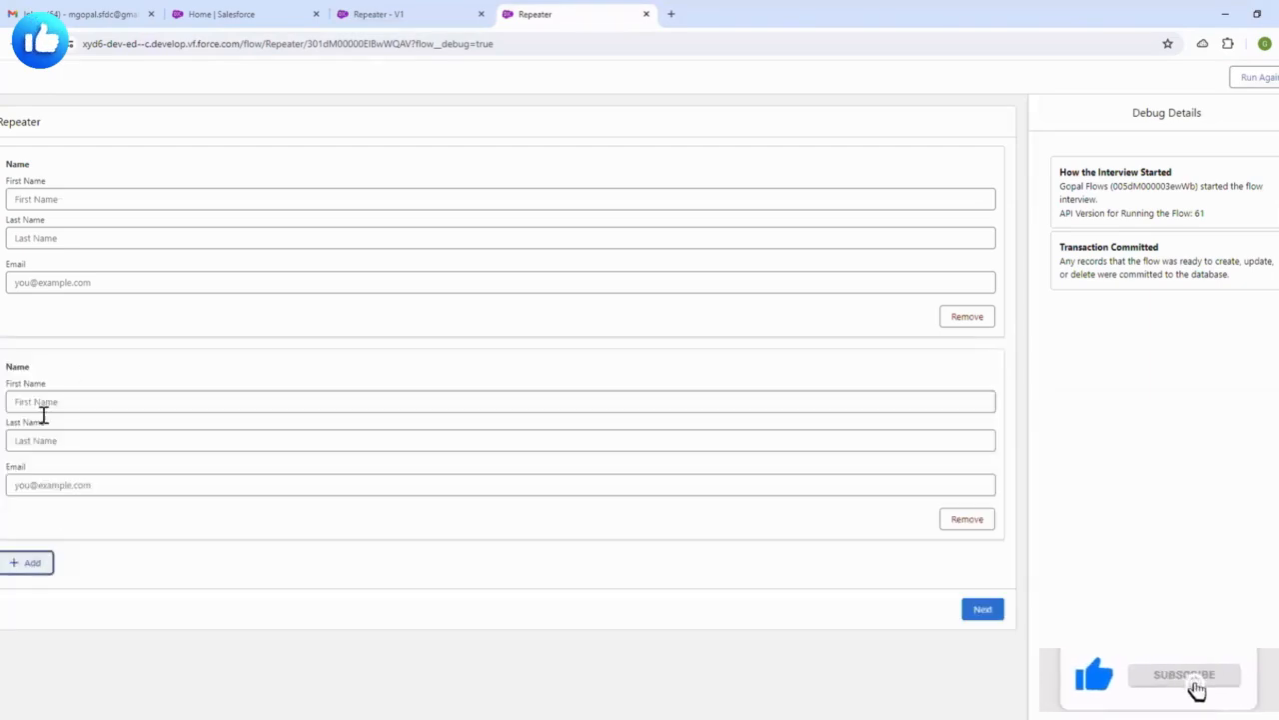
{"action": "left_click", "coordinate": [30, 562]}
{"action": "left_click", "coordinate": [48, 650]}
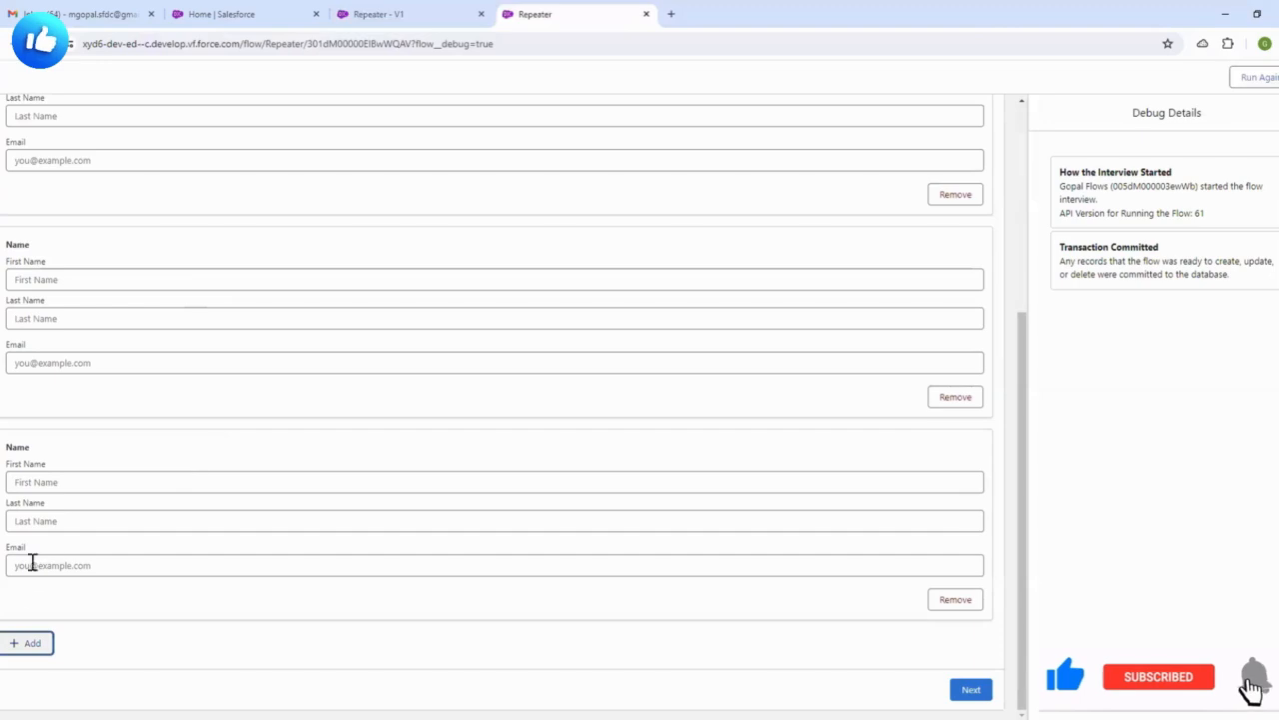
{"action": "left_click", "coordinate": [43, 654]}
{"action": "scroll", "coordinate": [182, 474], "scroll_direction": "down", "scroll_amount": 3}
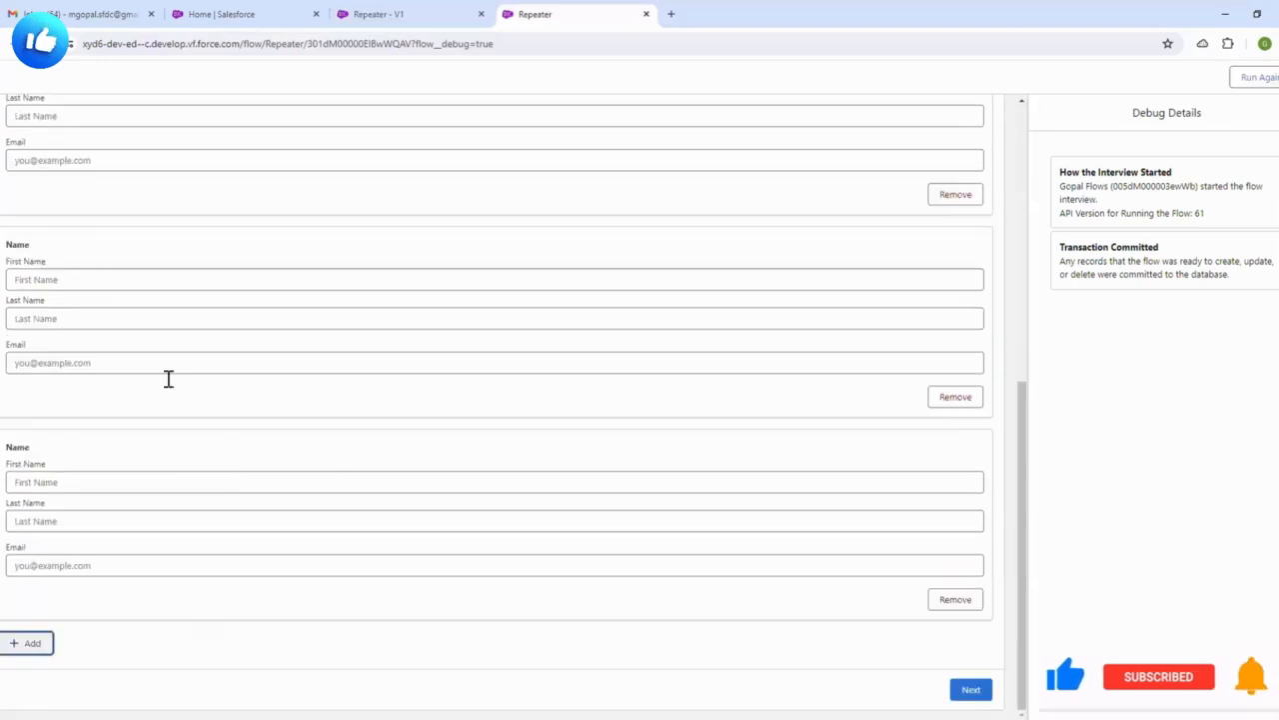
{"action": "scroll", "coordinate": [193, 530], "scroll_direction": "up", "scroll_amount": 5}
{"action": "scroll", "coordinate": [194, 530], "scroll_direction": "up", "scroll_amount": 3}
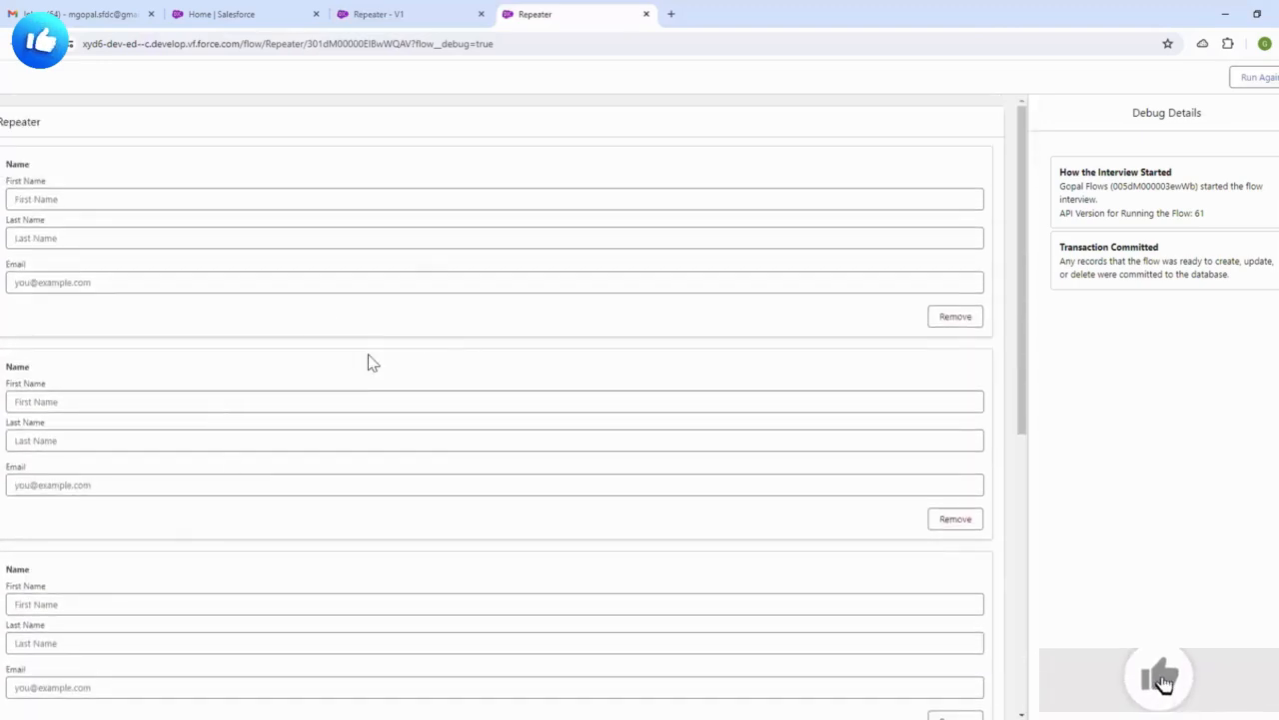
- Fill the first contact's first and last name from autofill suggestions and start its email
{"action": "left_click", "coordinate": [83, 199]}
{"action": "left_click", "coordinate": [101, 234]}
{"action": "left_click", "coordinate": [79, 239]}
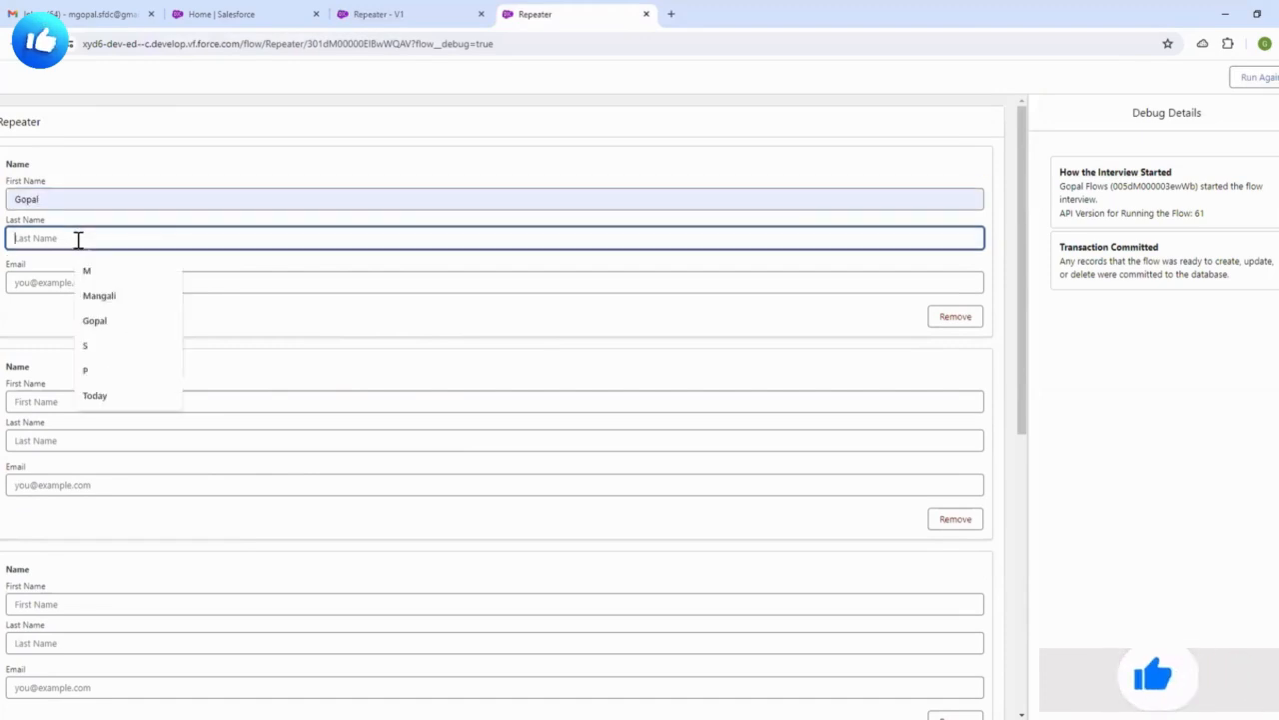
{"action": "left_click", "coordinate": [96, 273]}
{"action": "left_click", "coordinate": [92, 282]}
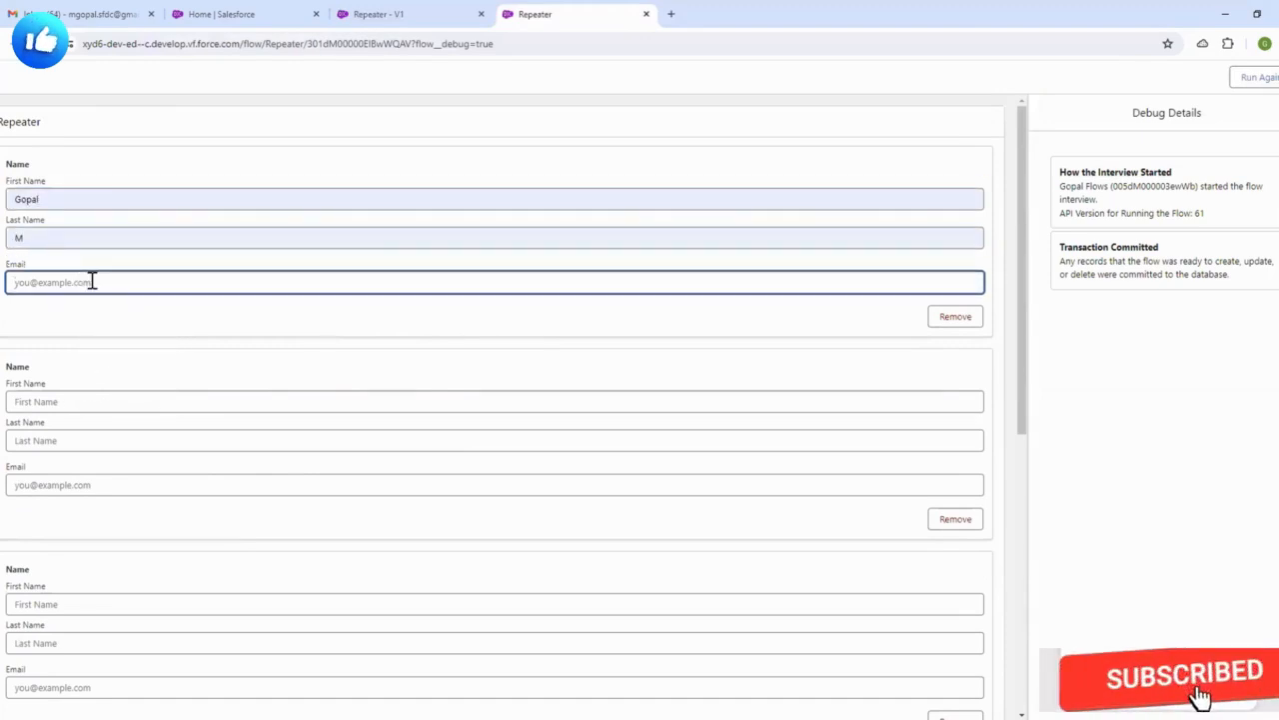
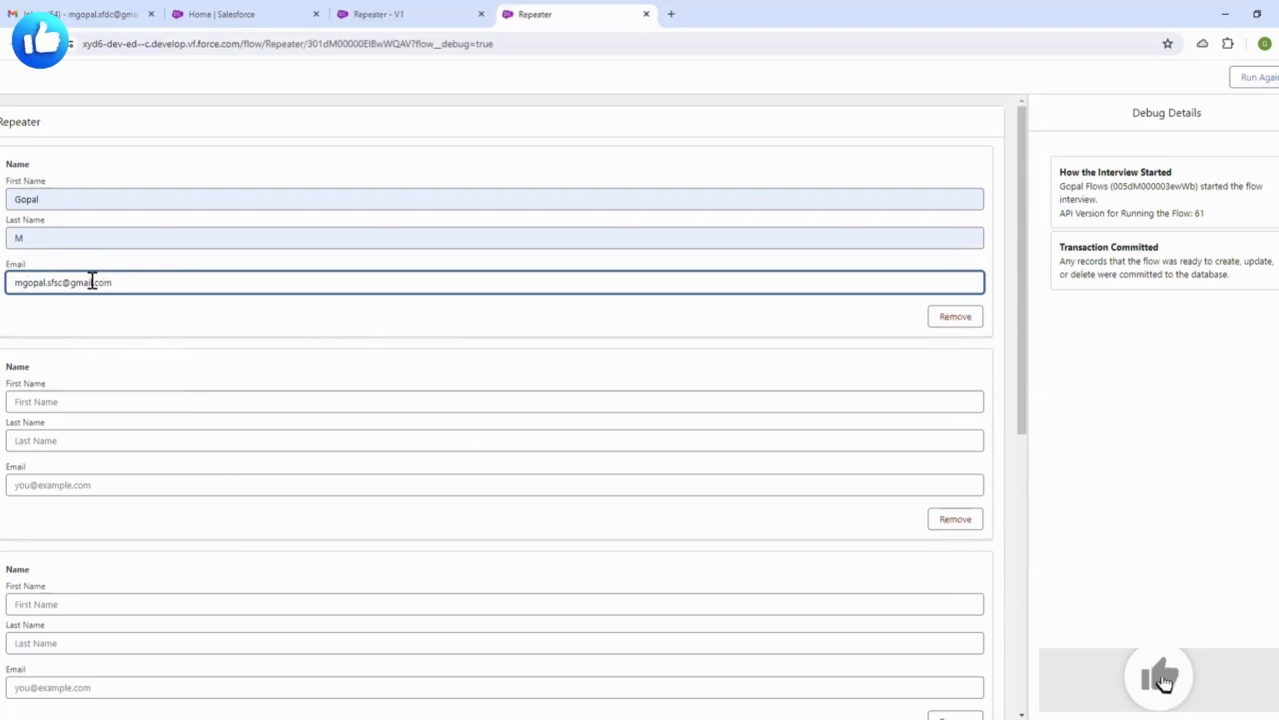
- Copy the first email into the second and third contacts, editing each copy's digits to differ
{"action": "triple_click", "coordinate": [92, 282]}
{"action": "key", "text": "ctrl+c"}
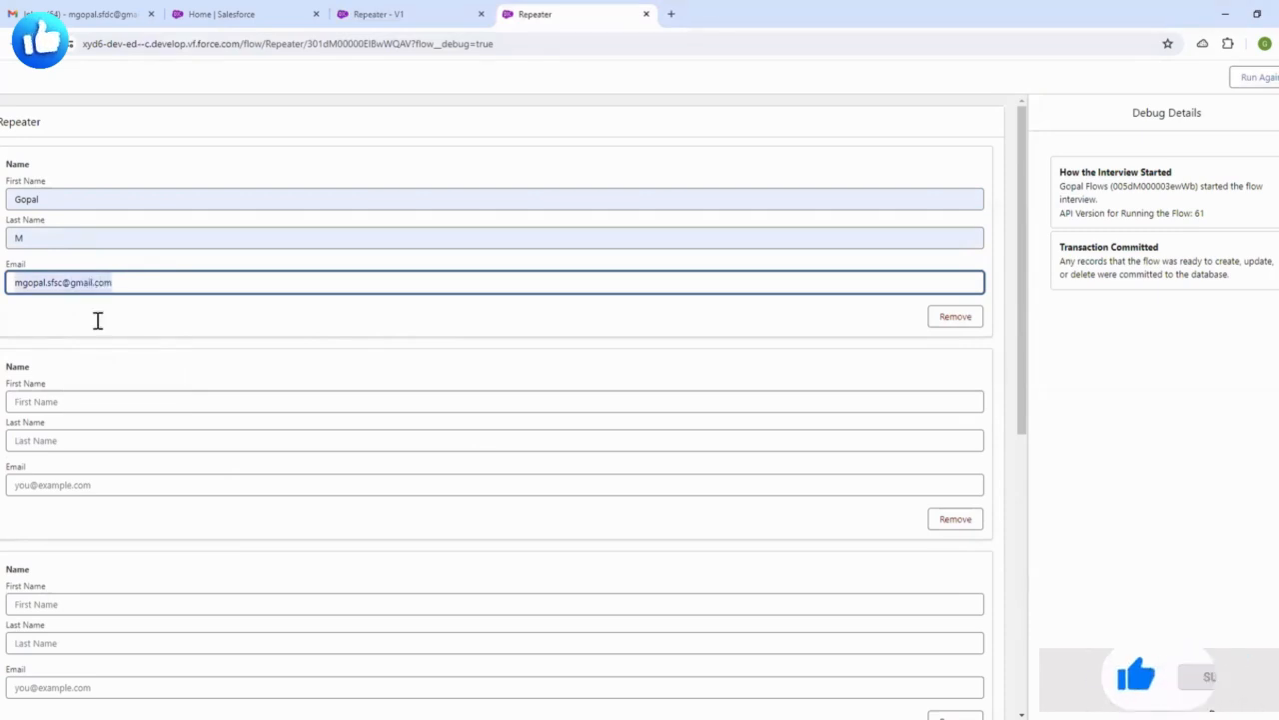
{"action": "left_click", "coordinate": [40, 484]}
{"action": "key", "text": "ctrl+v"}
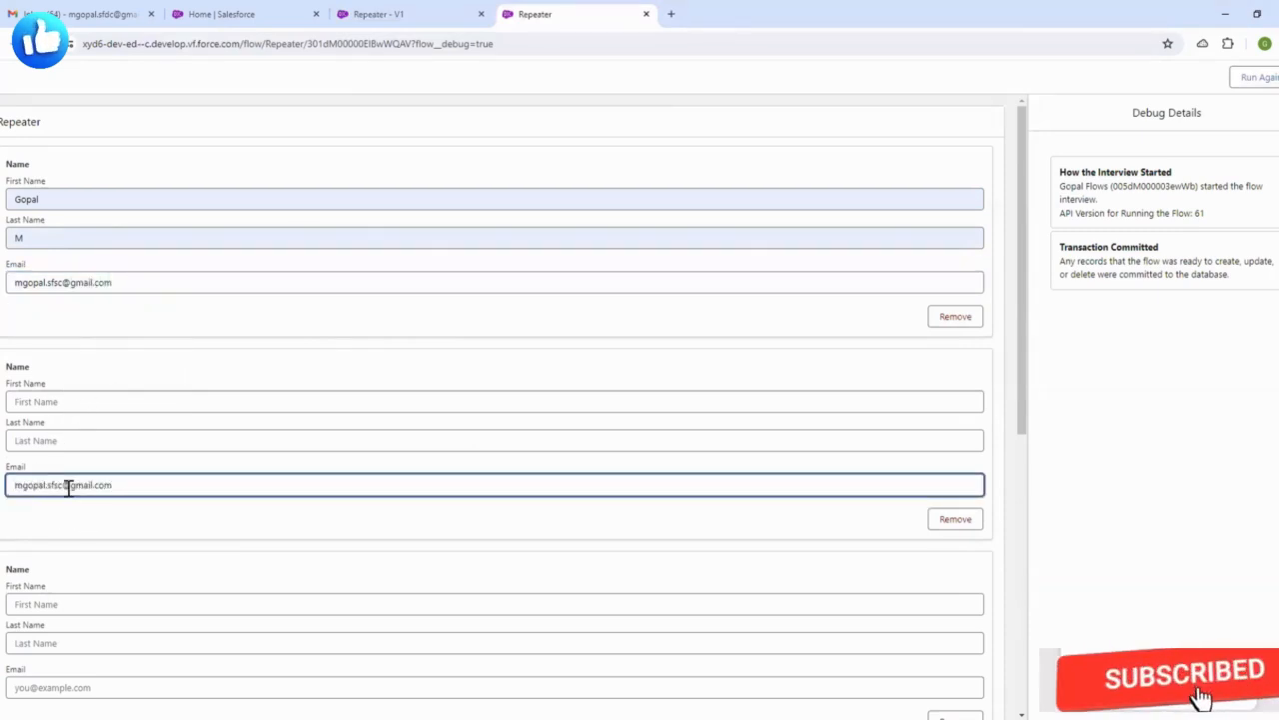
{"action": "left_click", "coordinate": [67, 487]}
{"action": "type", "text": "23"}
{"action": "scroll", "coordinate": [158, 452], "scroll_direction": "down", "scroll_amount": 1}
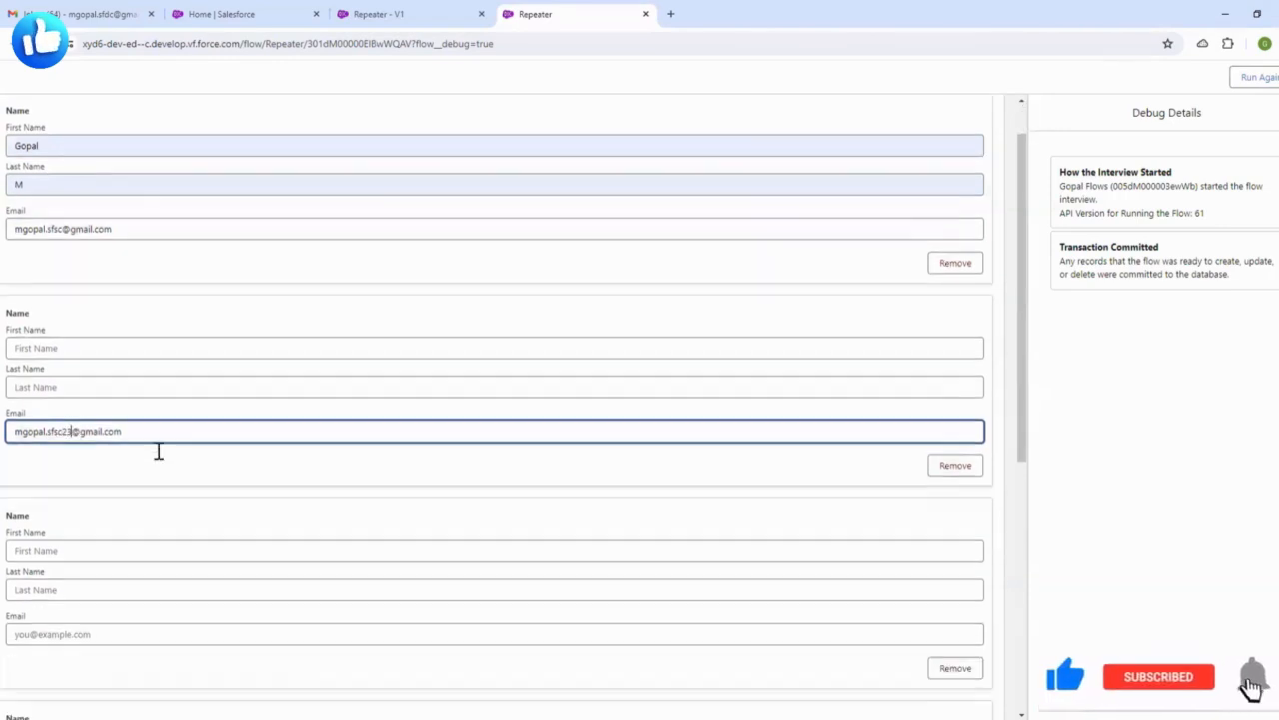
{"action": "scroll", "coordinate": [158, 452], "scroll_direction": "down", "scroll_amount": 1}
{"action": "left_click", "coordinate": [56, 549]}
{"action": "key", "text": "ctrl+v"}
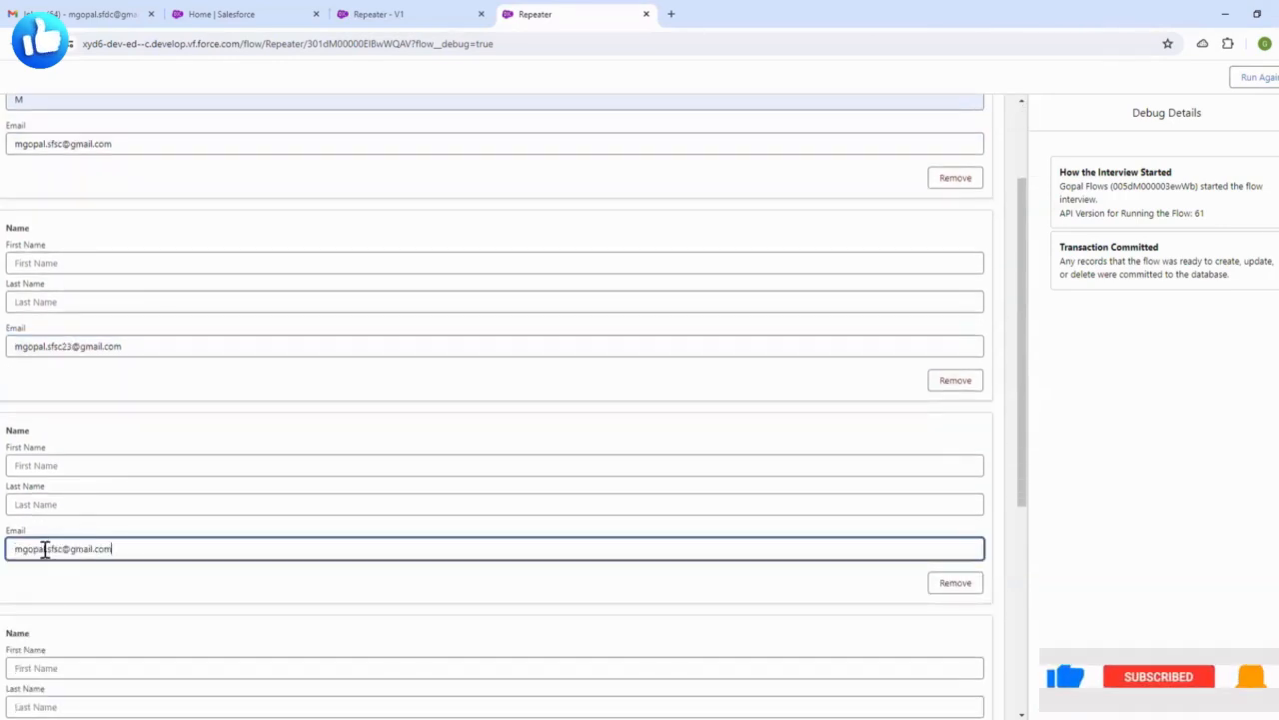
{"action": "type", "text": "25"}
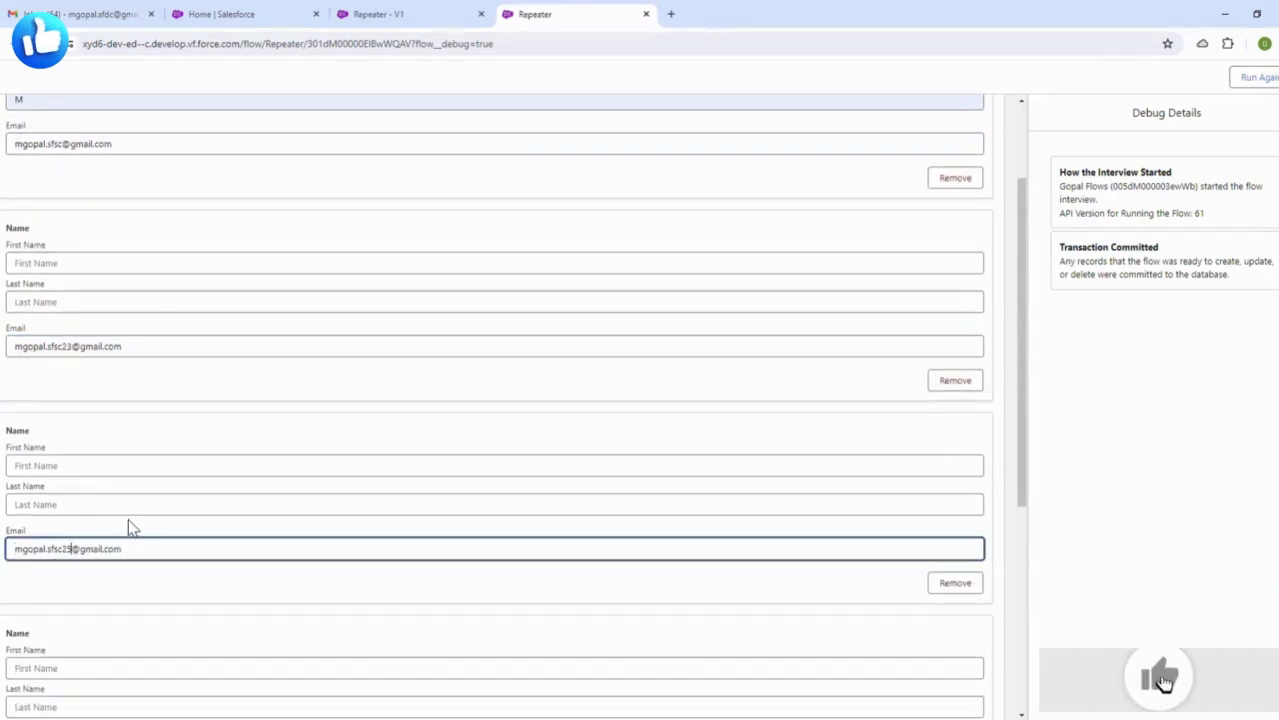
{"action": "left_click", "coordinate": [131, 528]}
- Fill the second contact's first and last name from autofill suggestions
{"action": "scroll", "coordinate": [74, 397], "scroll_direction": "up", "scroll_amount": 2}
{"action": "left_click", "coordinate": [74, 397]}
{"action": "left_click", "coordinate": [100, 460]}
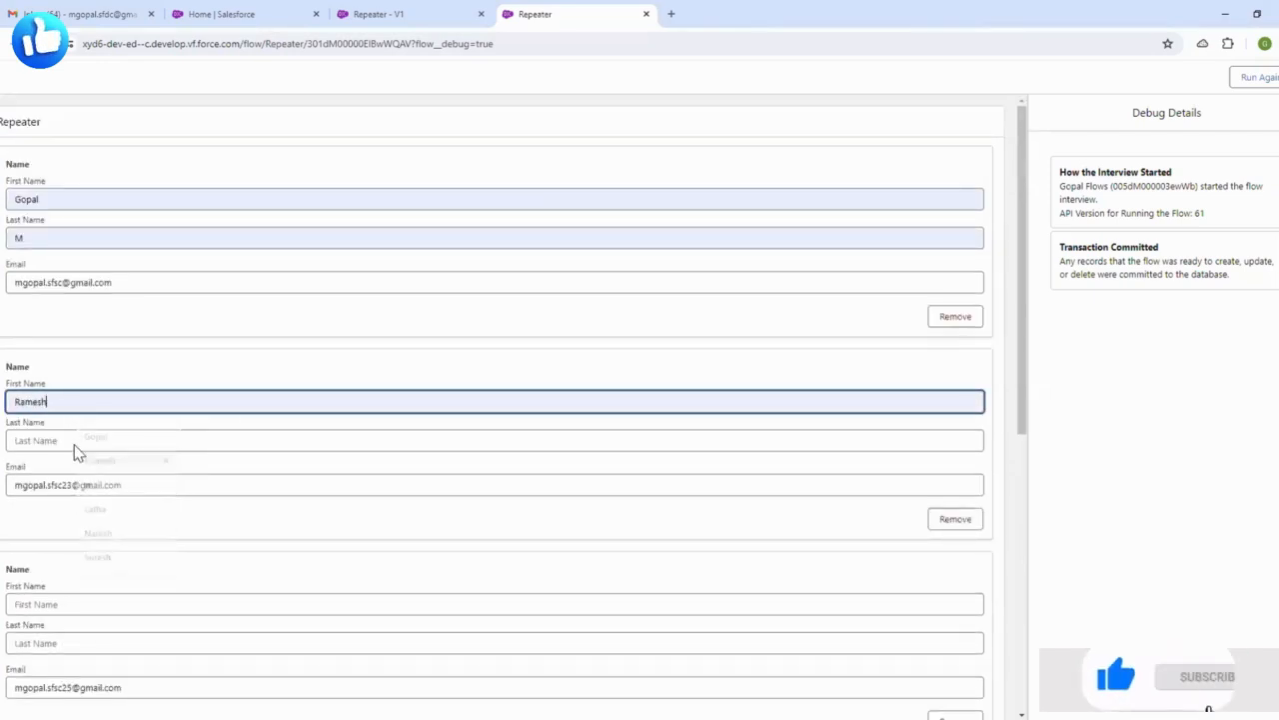
{"action": "left_click", "coordinate": [78, 443]}
{"action": "left_click", "coordinate": [96, 550]}
- Fill the third contact's first and last name from autofill suggestions
{"action": "scroll", "coordinate": [175, 525], "scroll_direction": "down", "scroll_amount": 3}
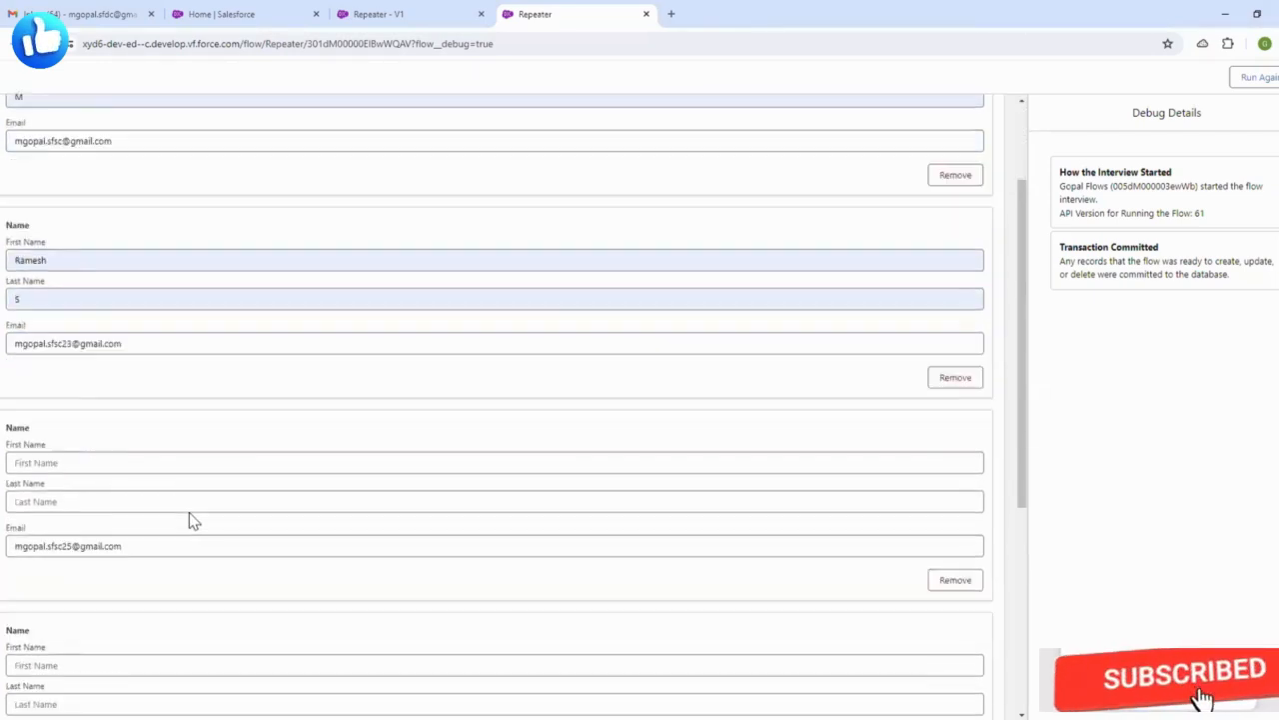
{"action": "left_click", "coordinate": [60, 400]}
{"action": "left_click", "coordinate": [93, 504]}
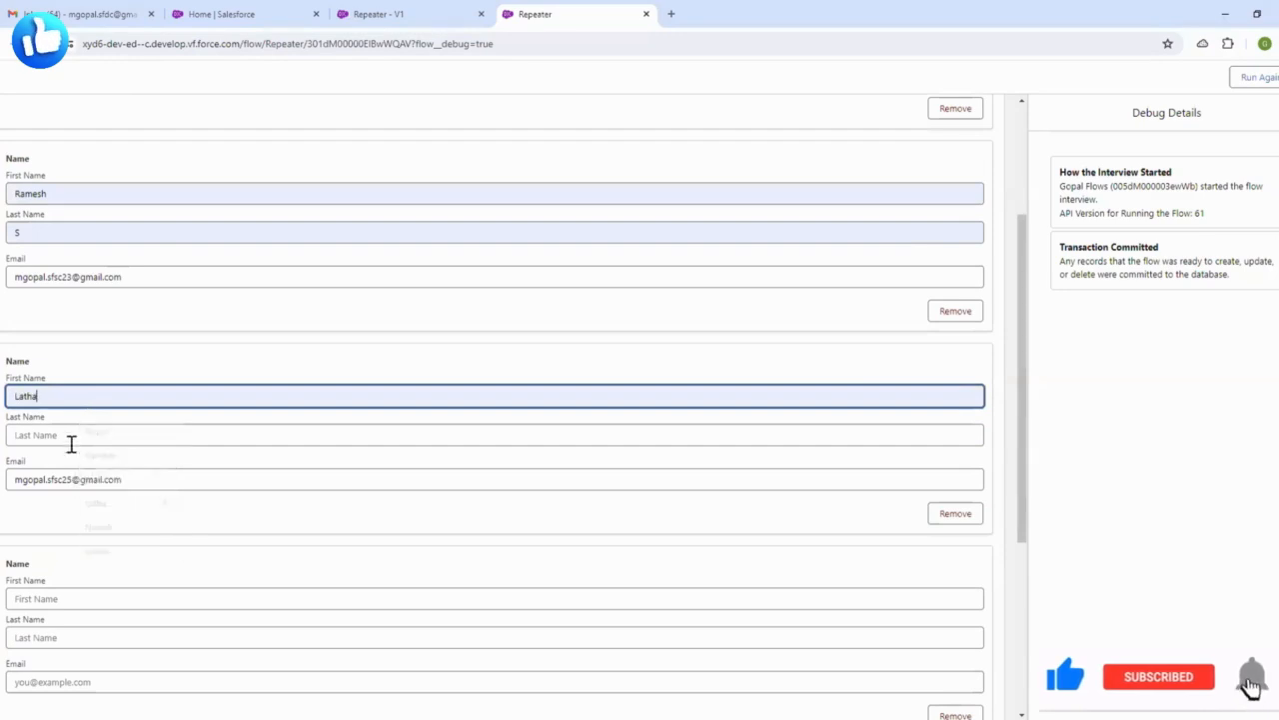
{"action": "left_click", "coordinate": [71, 436]}
{"action": "left_click", "coordinate": [105, 567]}
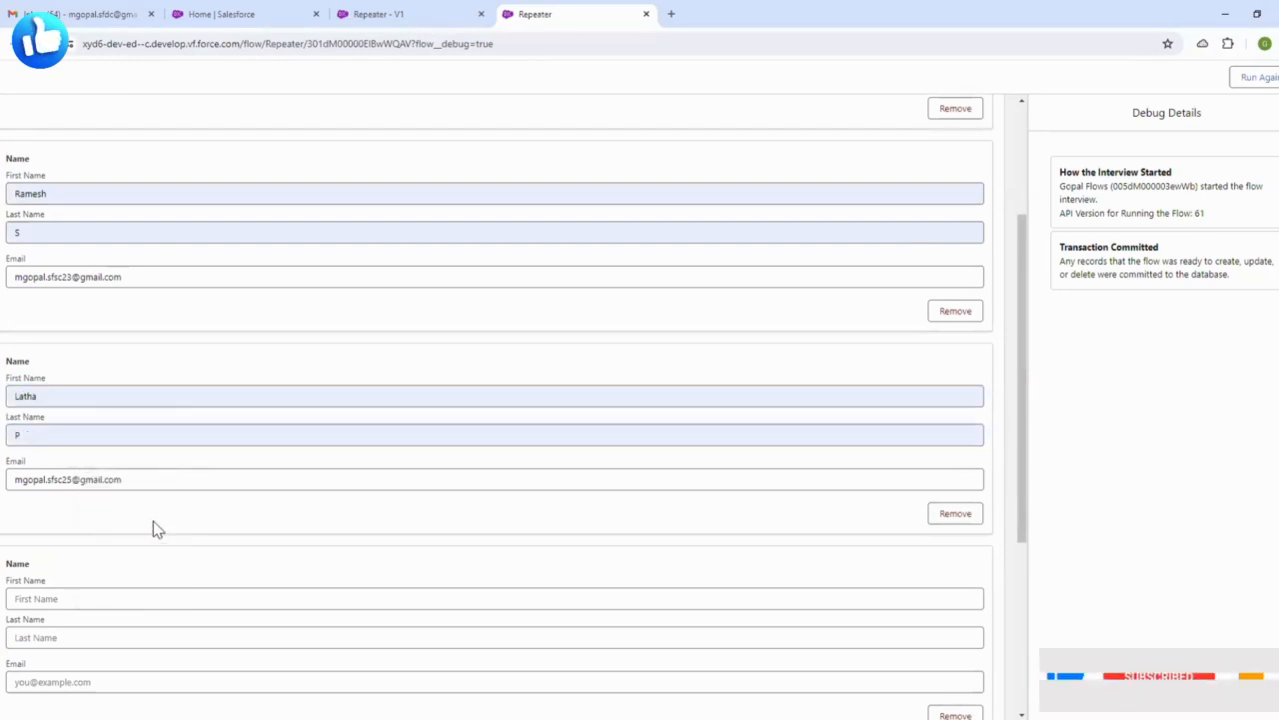
{"action": "scroll", "coordinate": [155, 530], "scroll_direction": "up", "scroll_amount": 2}
{"action": "scroll", "coordinate": [158, 480], "scroll_direction": "up", "scroll_amount": 1}
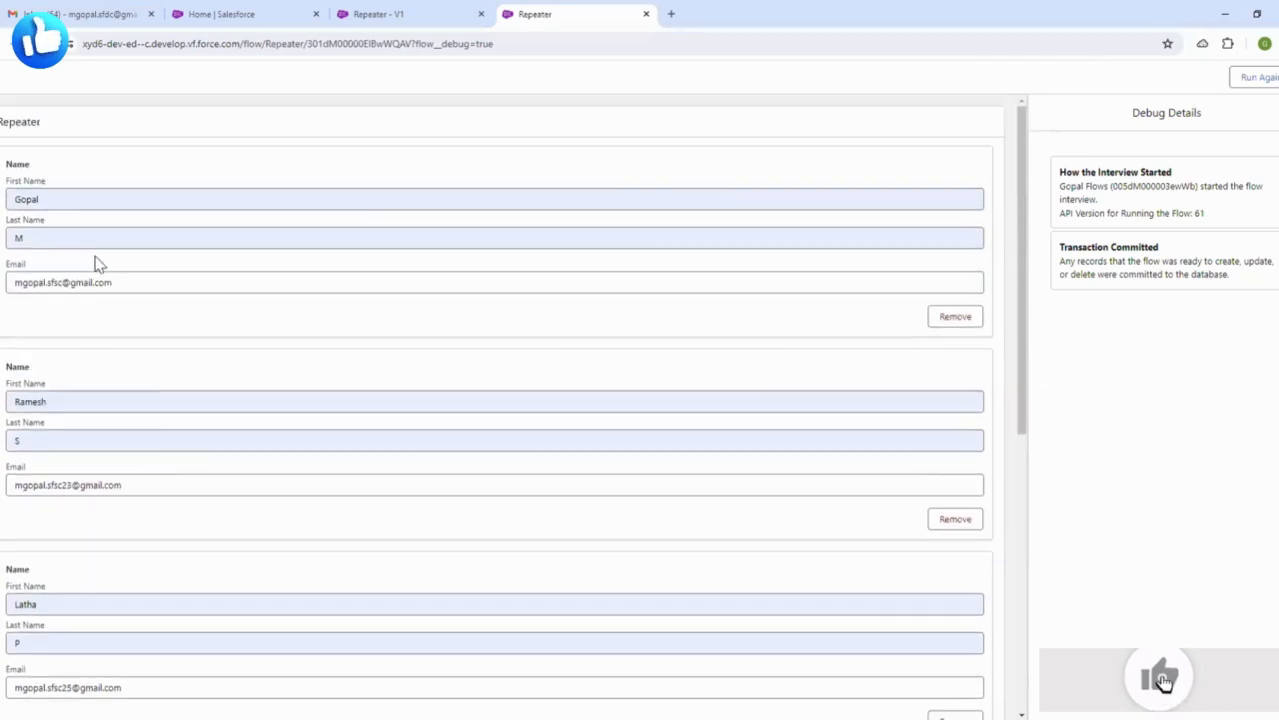
{"action": "scroll", "coordinate": [340, 449], "scroll_direction": "down", "scroll_amount": 7}
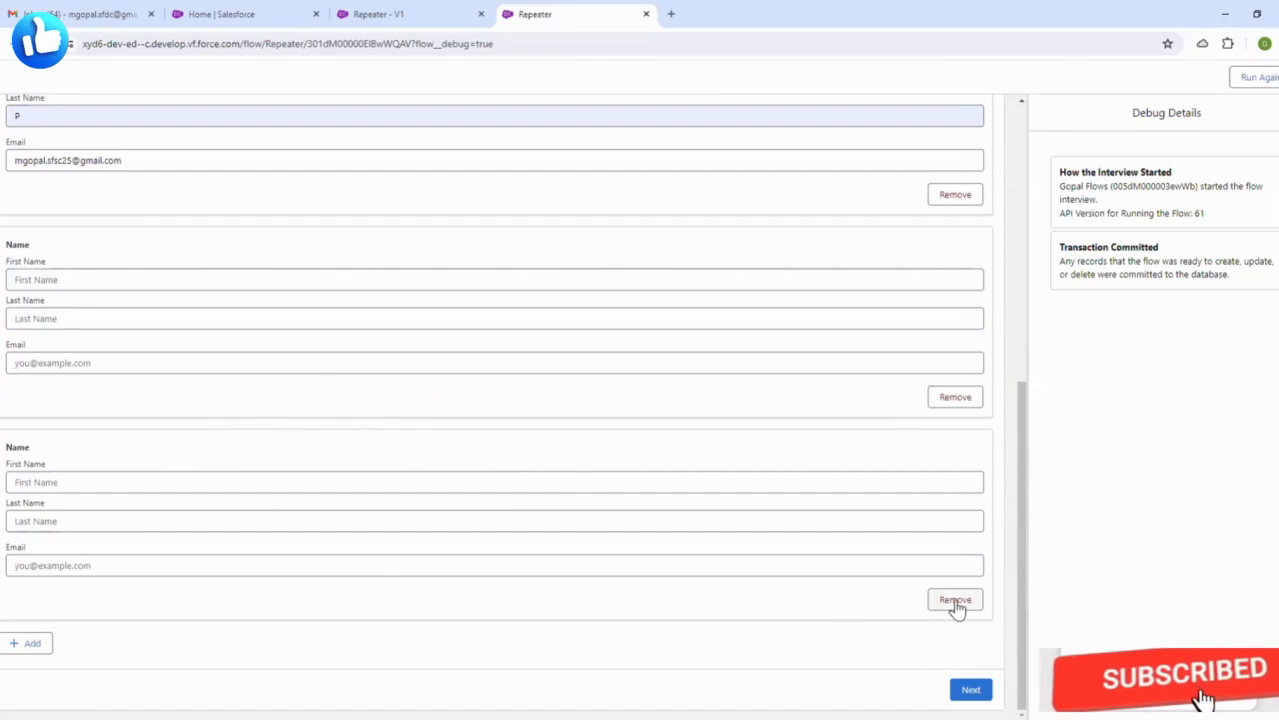
- Remove the two empty contact entries from the repeater form
{"action": "left_click", "coordinate": [954, 398]}
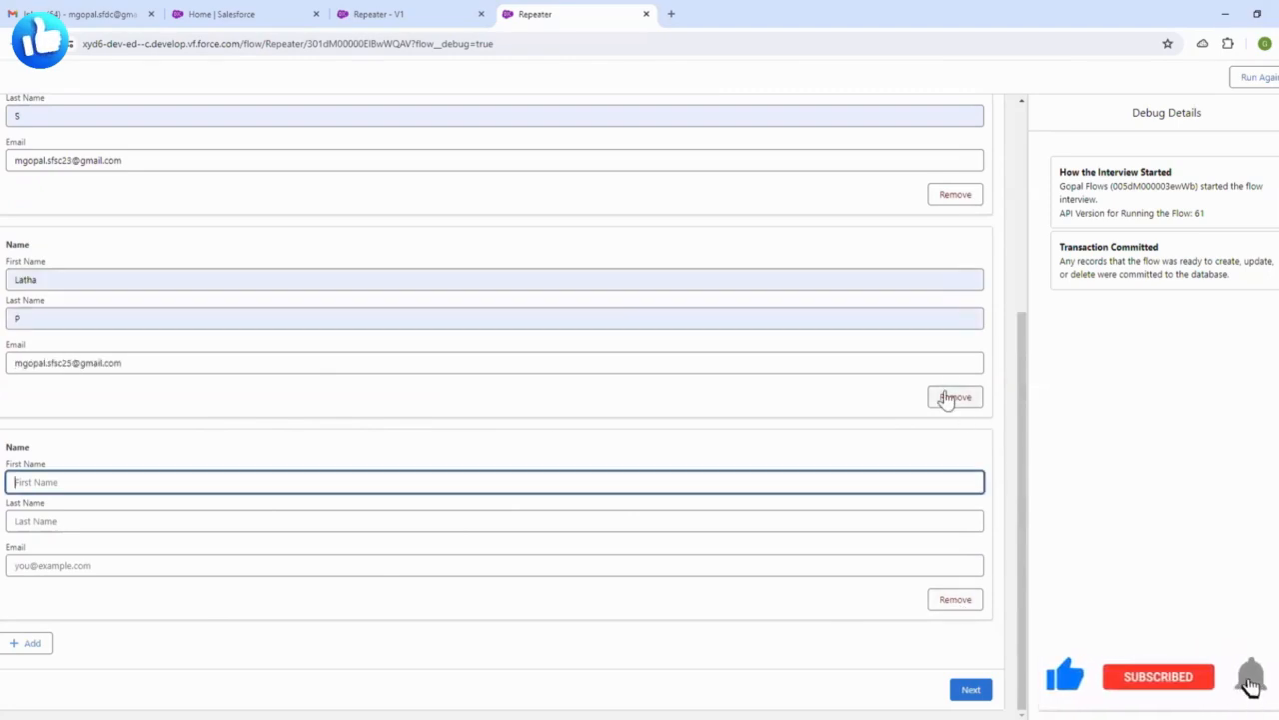
{"action": "left_click", "coordinate": [679, 663]}
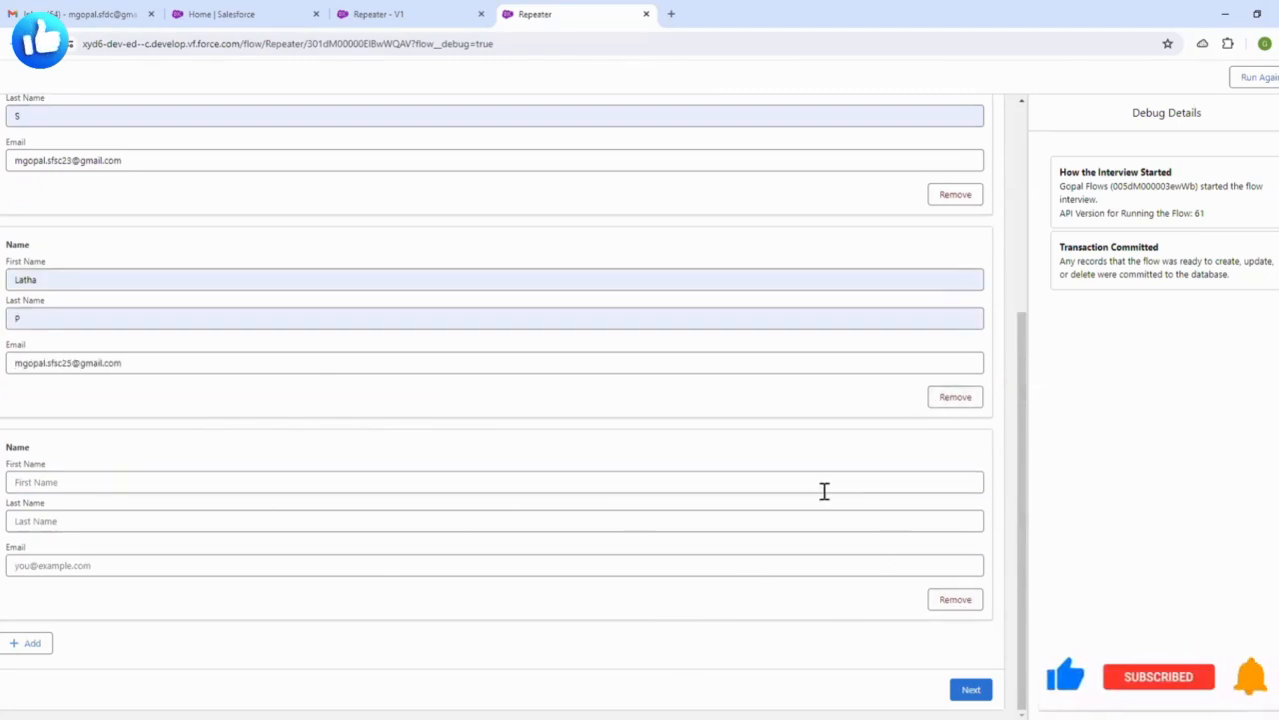
{"action": "left_click", "coordinate": [955, 600]}
{"action": "left_click", "coordinate": [743, 610]}
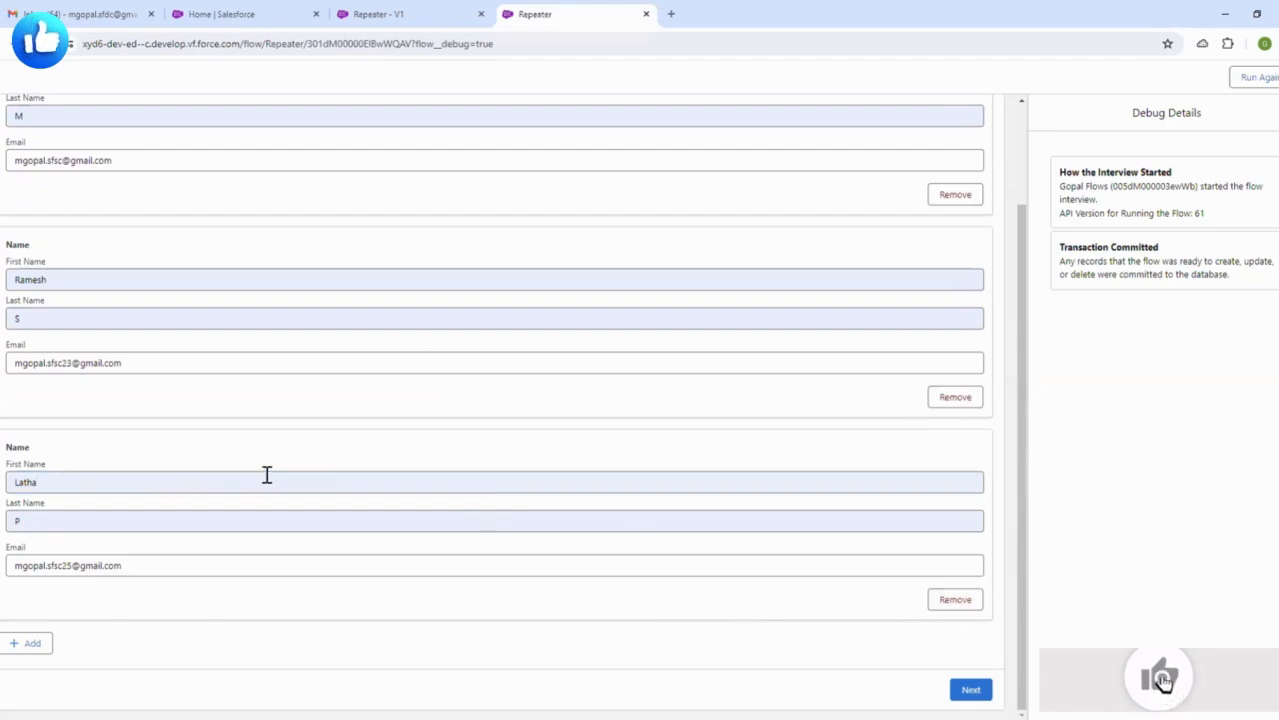
{"action": "scroll", "coordinate": [318, 465], "scroll_direction": "up", "scroll_amount": 2}
{"action": "scroll", "coordinate": [318, 466], "scroll_direction": "down", "scroll_amount": 2}
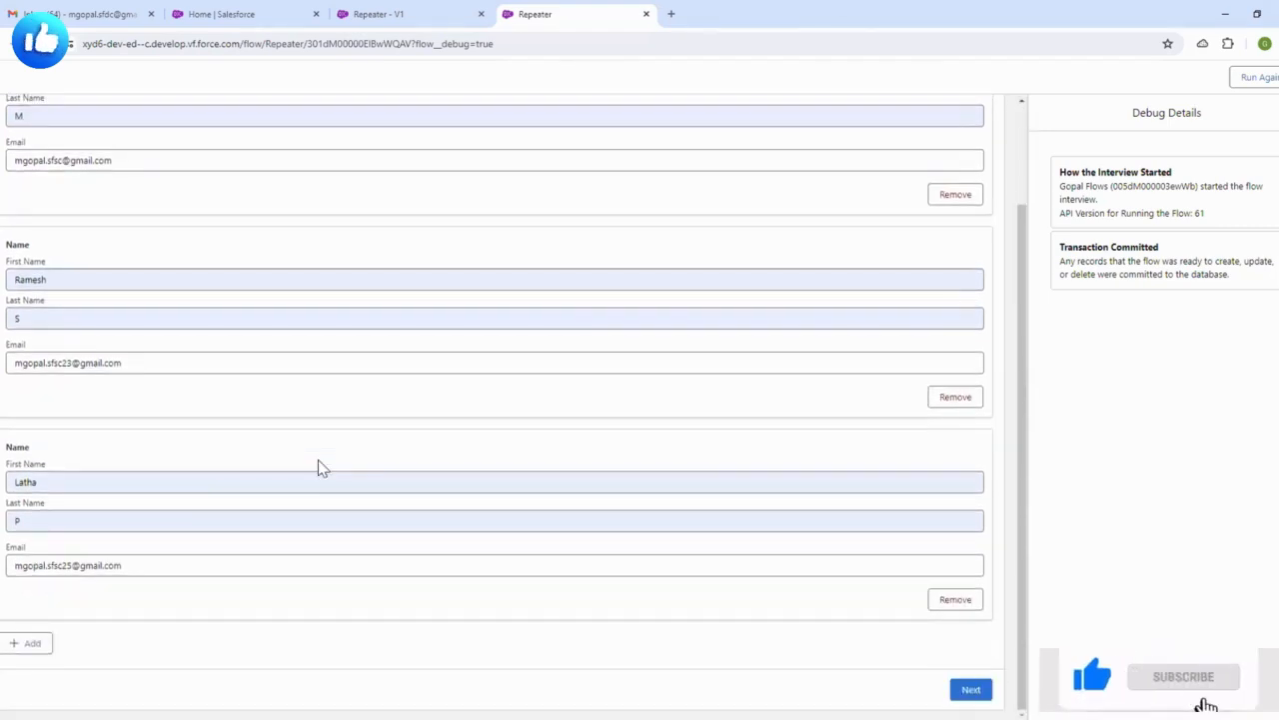
- Add four blank contact entries to test the Add button
{"action": "left_click", "coordinate": [30, 643]}
{"action": "scroll", "coordinate": [25, 645], "scroll_direction": "down", "scroll_amount": 2}
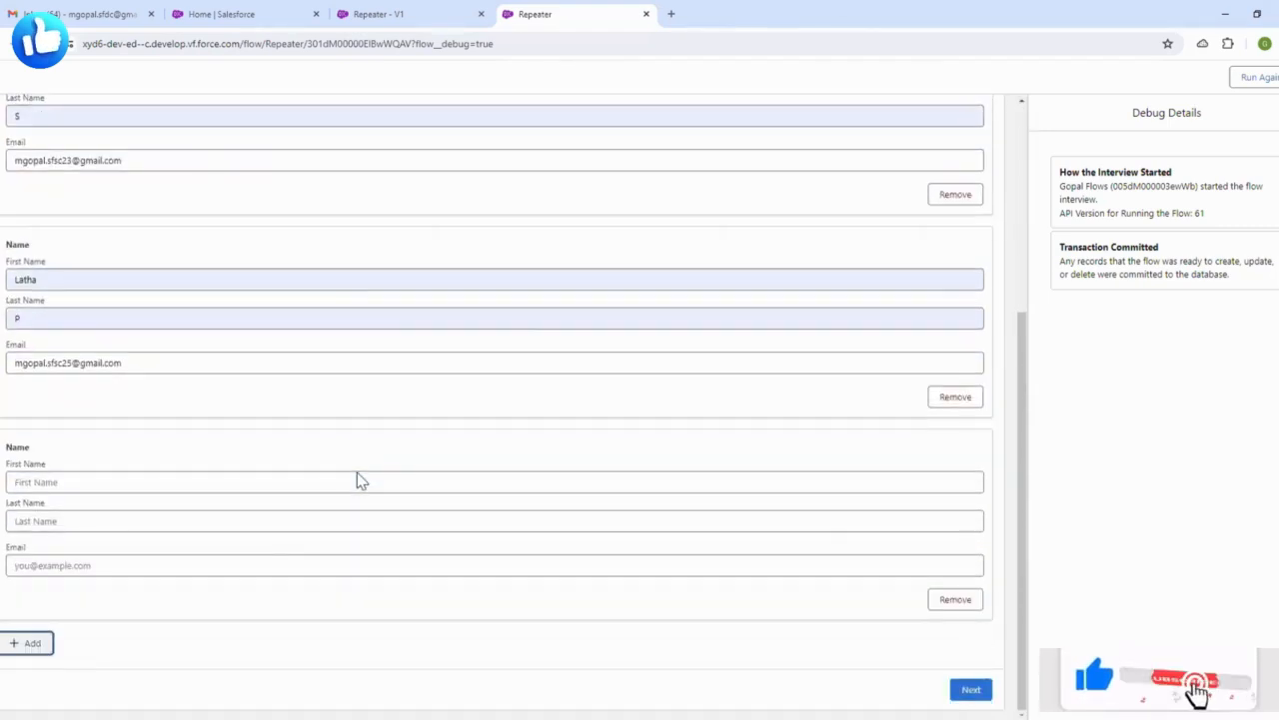
{"action": "left_click", "coordinate": [45, 644]}
{"action": "scroll", "coordinate": [199, 537], "scroll_direction": "down", "scroll_amount": 2}
{"action": "left_click", "coordinate": [25, 652]}
{"action": "scroll", "coordinate": [160, 645], "scroll_direction": "down", "scroll_amount": 2}
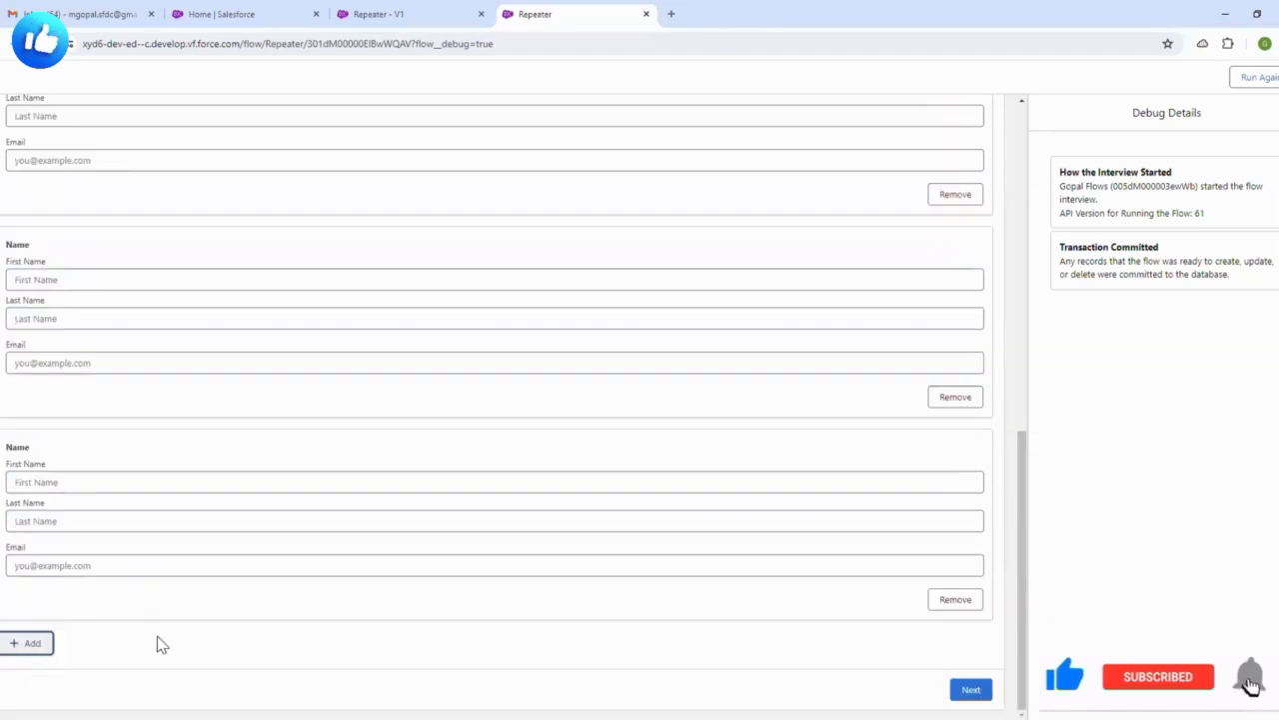
{"action": "left_click", "coordinate": [25, 648]}
{"action": "scroll", "coordinate": [185, 625], "scroll_direction": "down", "scroll_amount": 2}
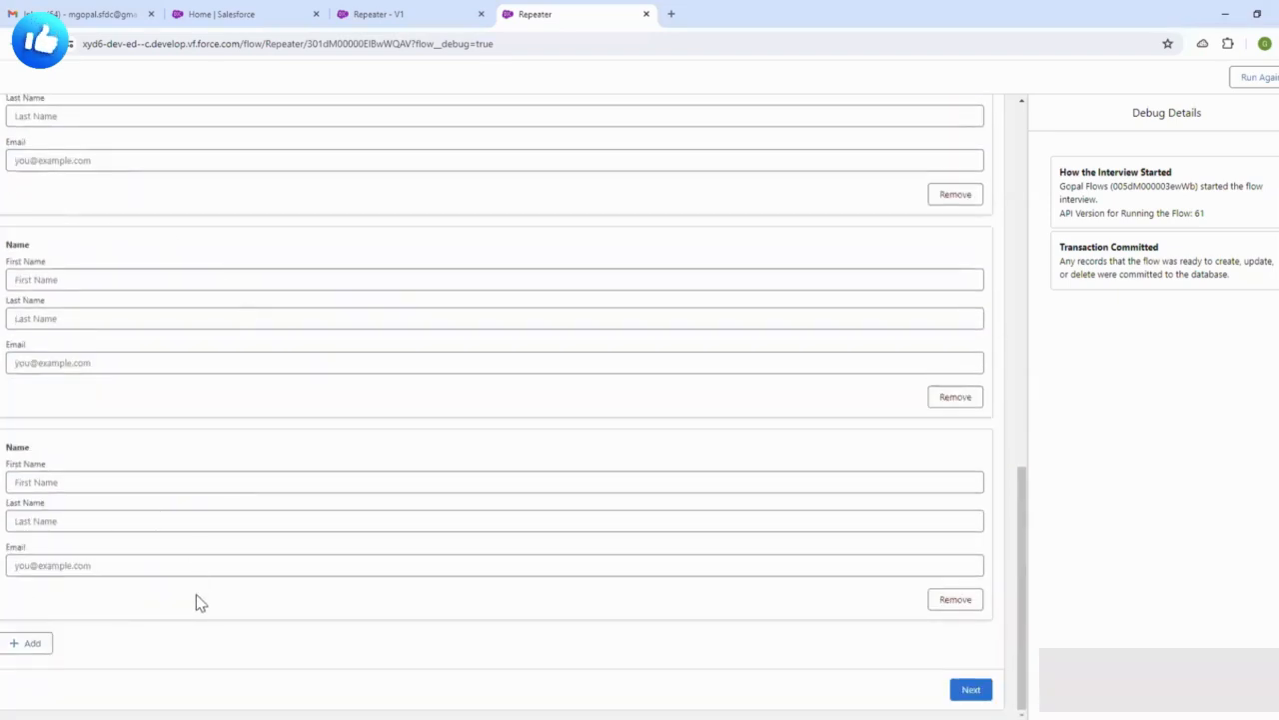
{"action": "scroll", "coordinate": [166, 463], "scroll_direction": "up", "scroll_amount": 2}
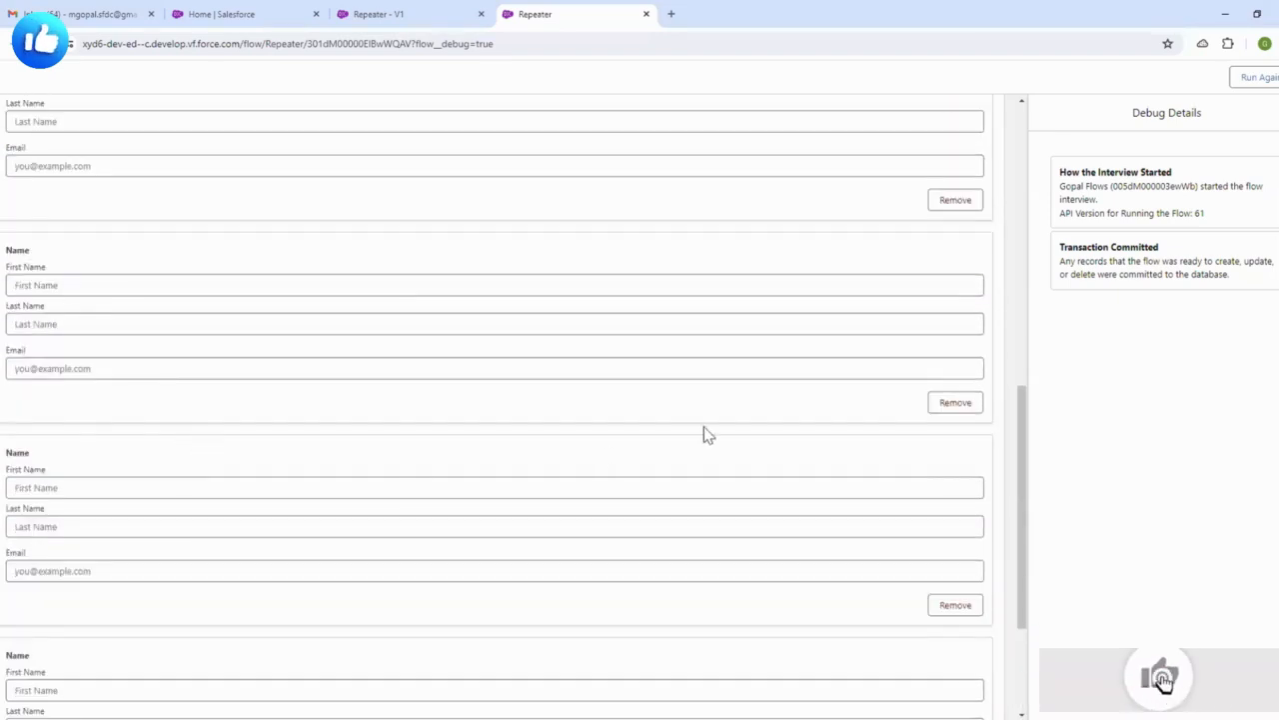
{"action": "scroll", "coordinate": [710, 440], "scroll_direction": "down", "scroll_amount": 2}
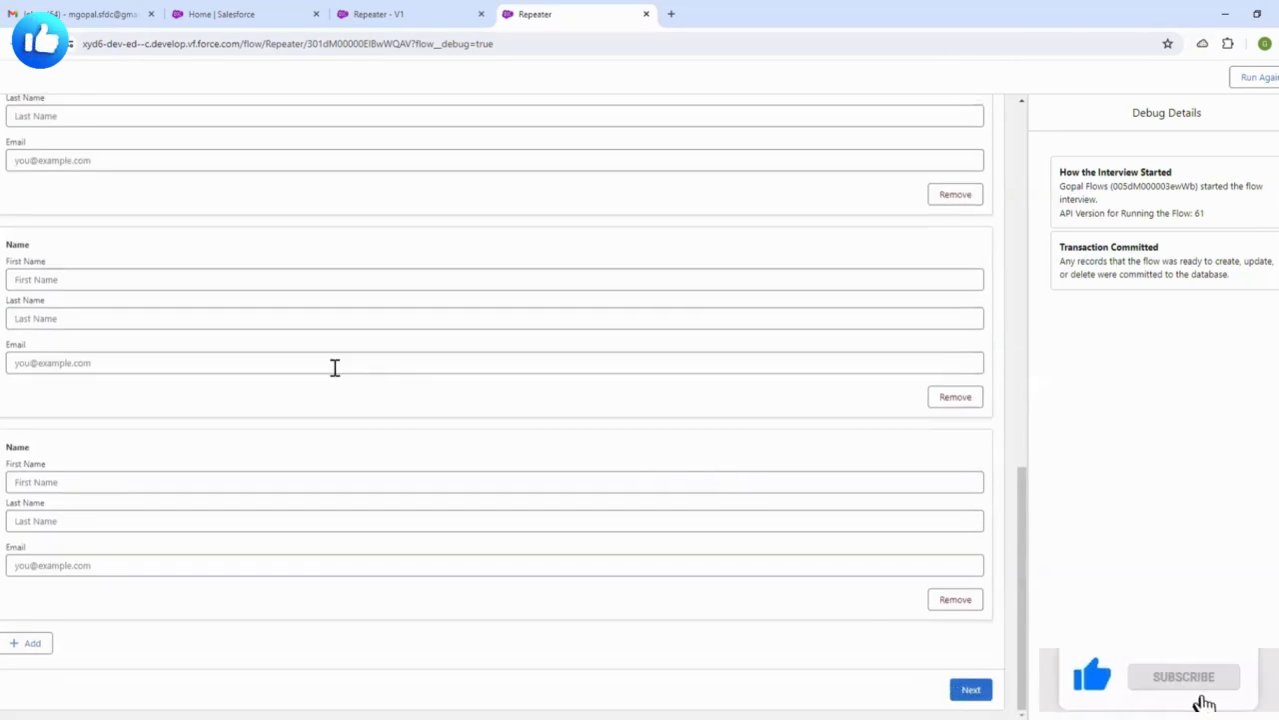
{"action": "scroll", "coordinate": [334, 366], "scroll_direction": "up", "scroll_amount": 10}
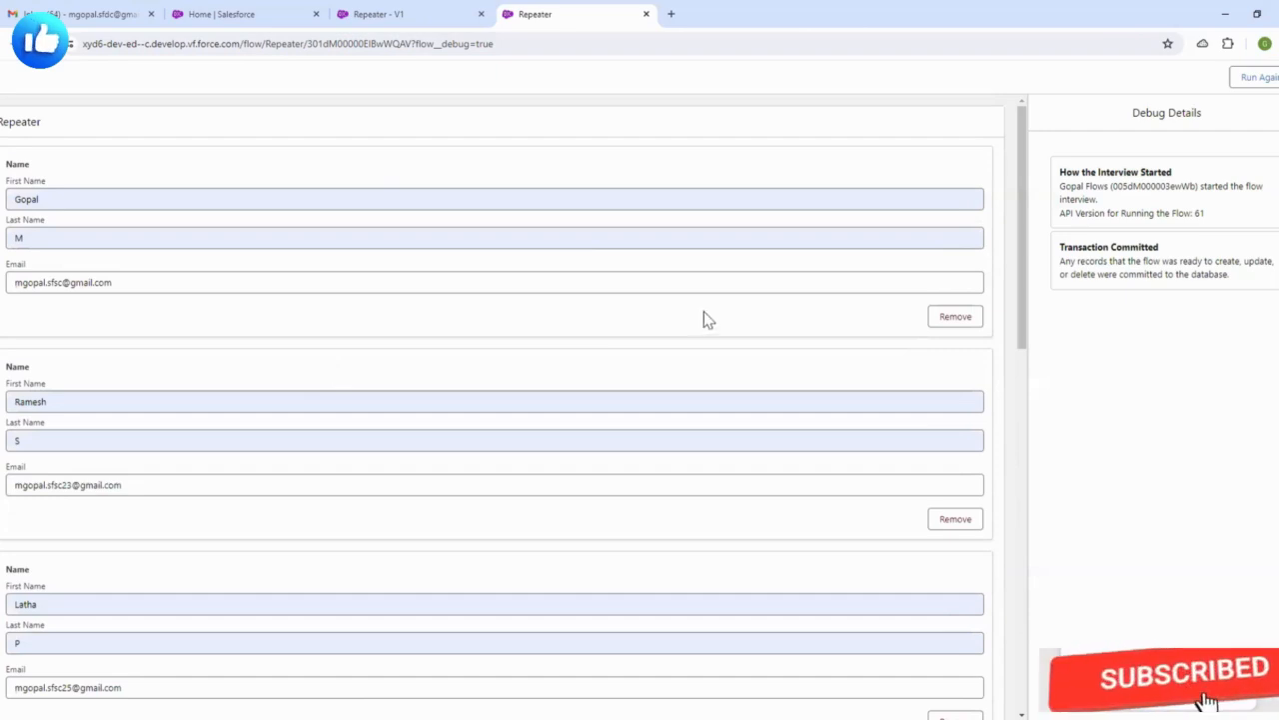
{"action": "scroll", "coordinate": [469, 331], "scroll_direction": "down", "scroll_amount": 10}
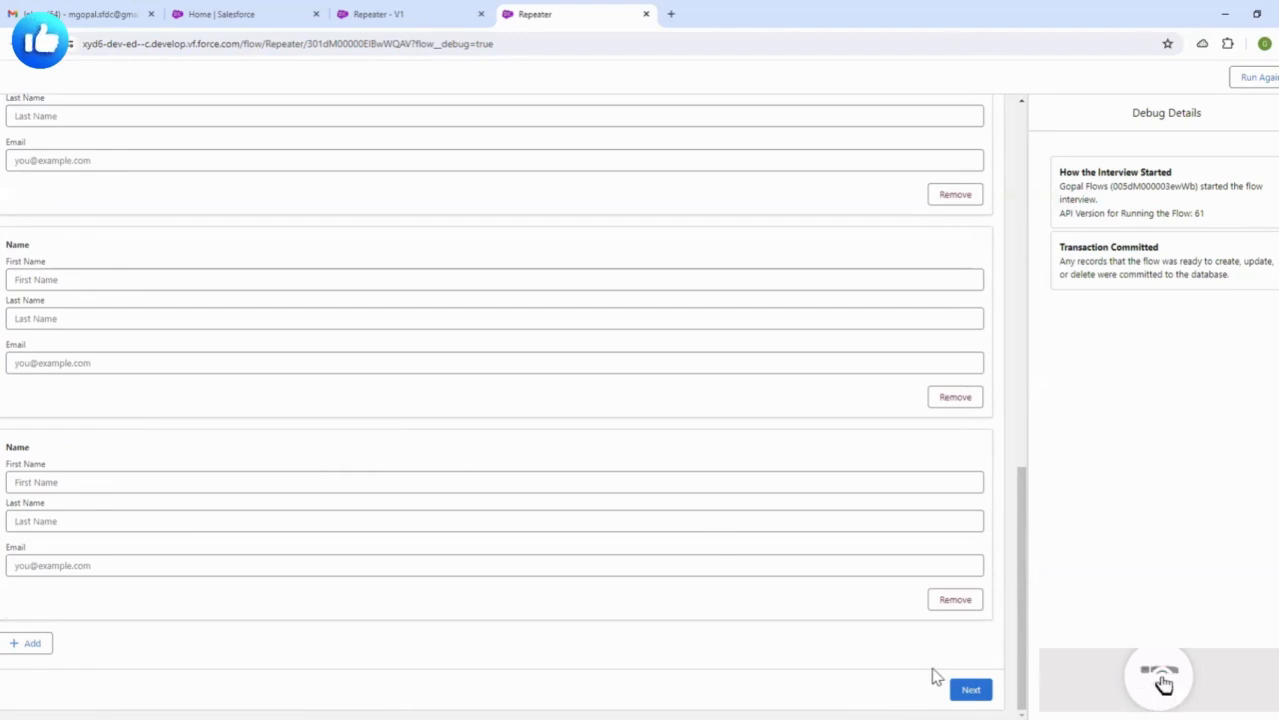
- Remove the three extra empty entries, leaving only the filled contacts
{"action": "left_click", "coordinate": [955, 600]}
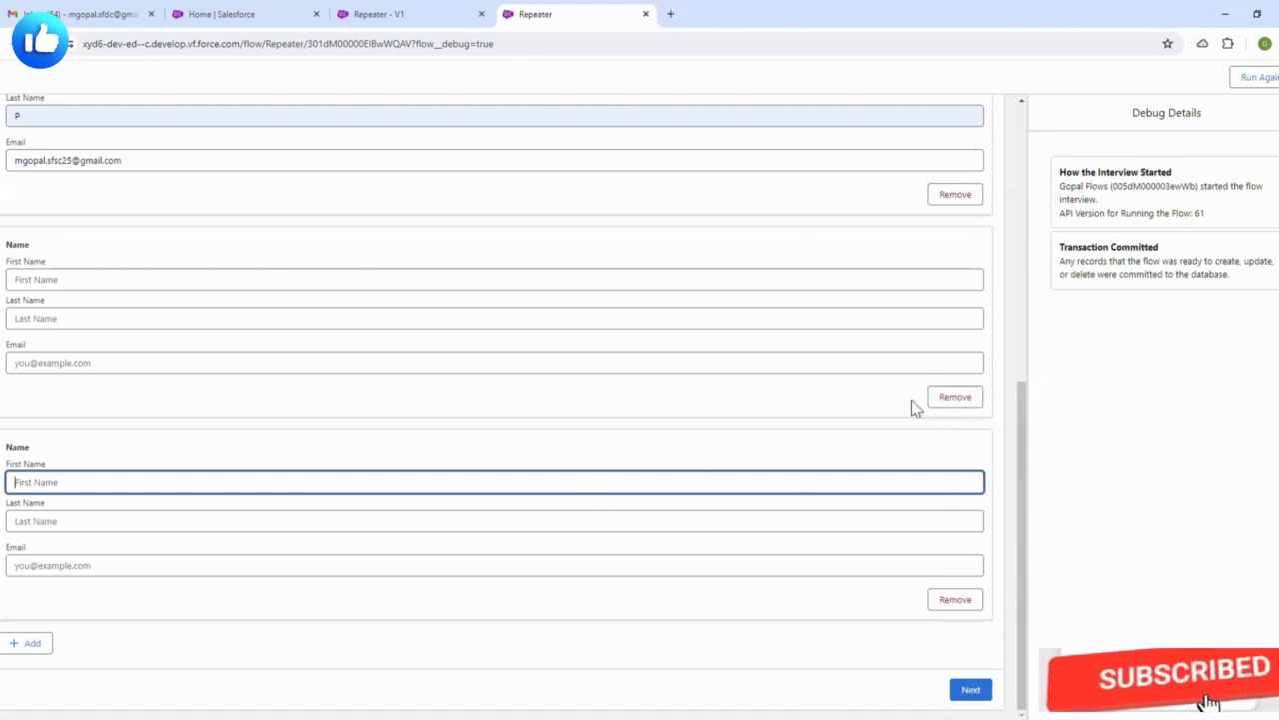
{"action": "left_click", "coordinate": [954, 397]}
{"action": "left_click", "coordinate": [952, 603]}
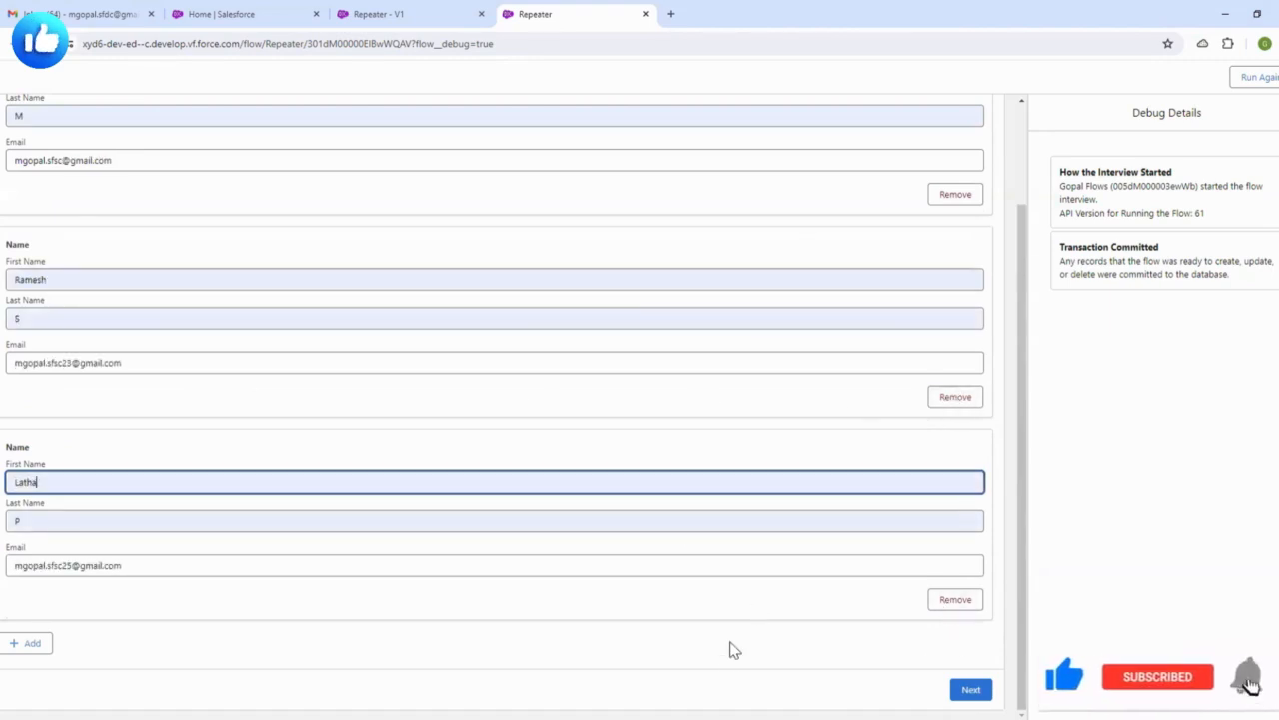
{"action": "left_click", "coordinate": [687, 585]}
{"action": "scroll", "coordinate": [407, 485], "scroll_direction": "up", "scroll_amount": 2}
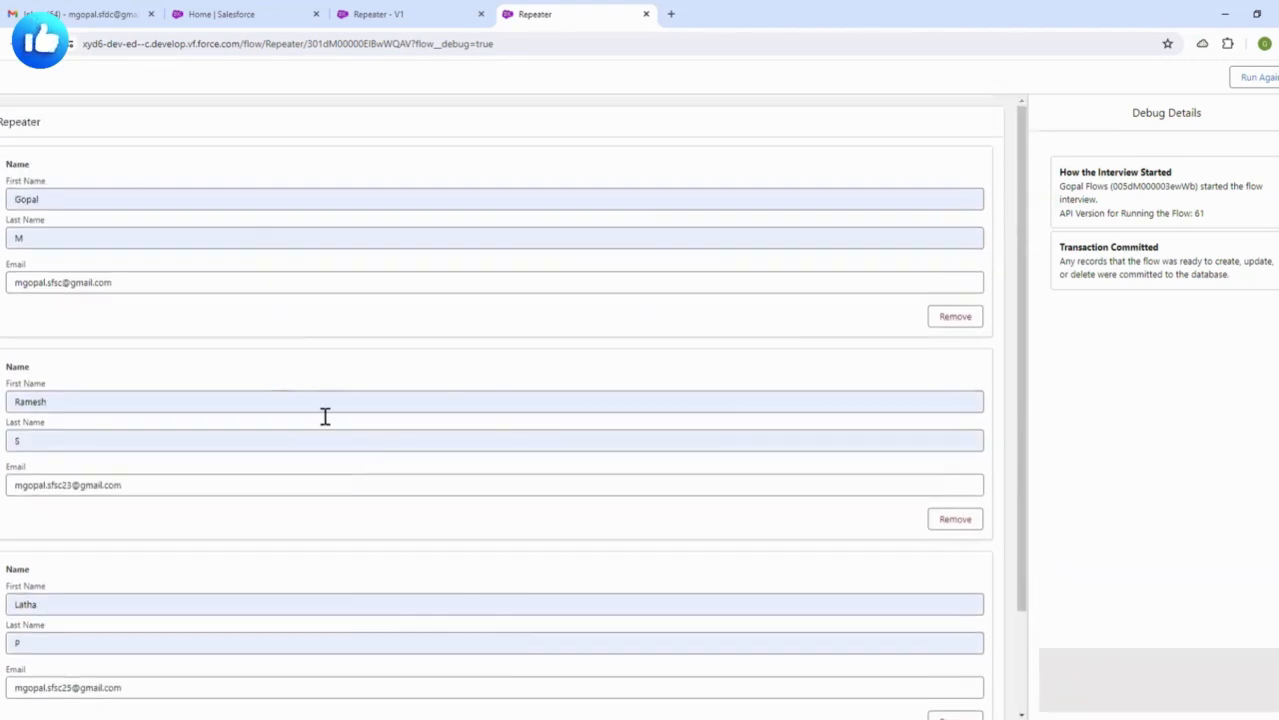
{"action": "scroll", "coordinate": [326, 417], "scroll_direction": "down", "scroll_amount": 2}
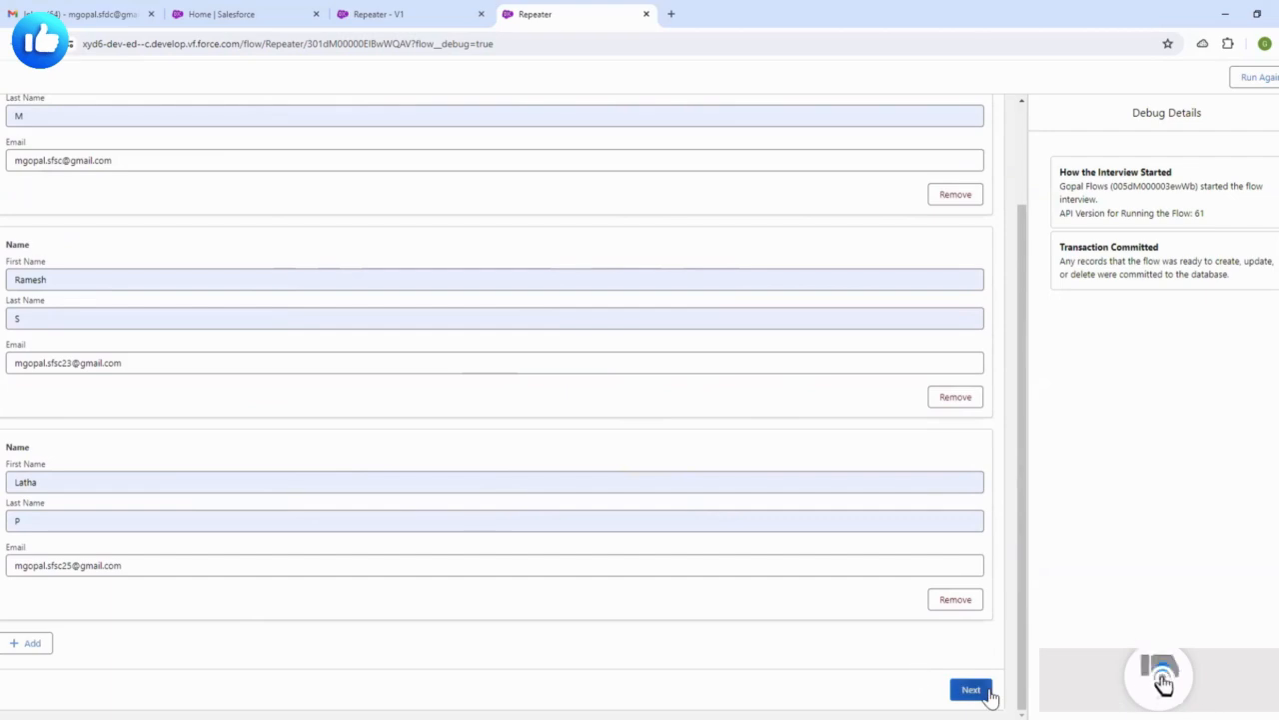
- Submit the three contacts and review the DUPLICATES_DETECTED error in Debug Details
{"action": "left_click", "coordinate": [969, 691]}
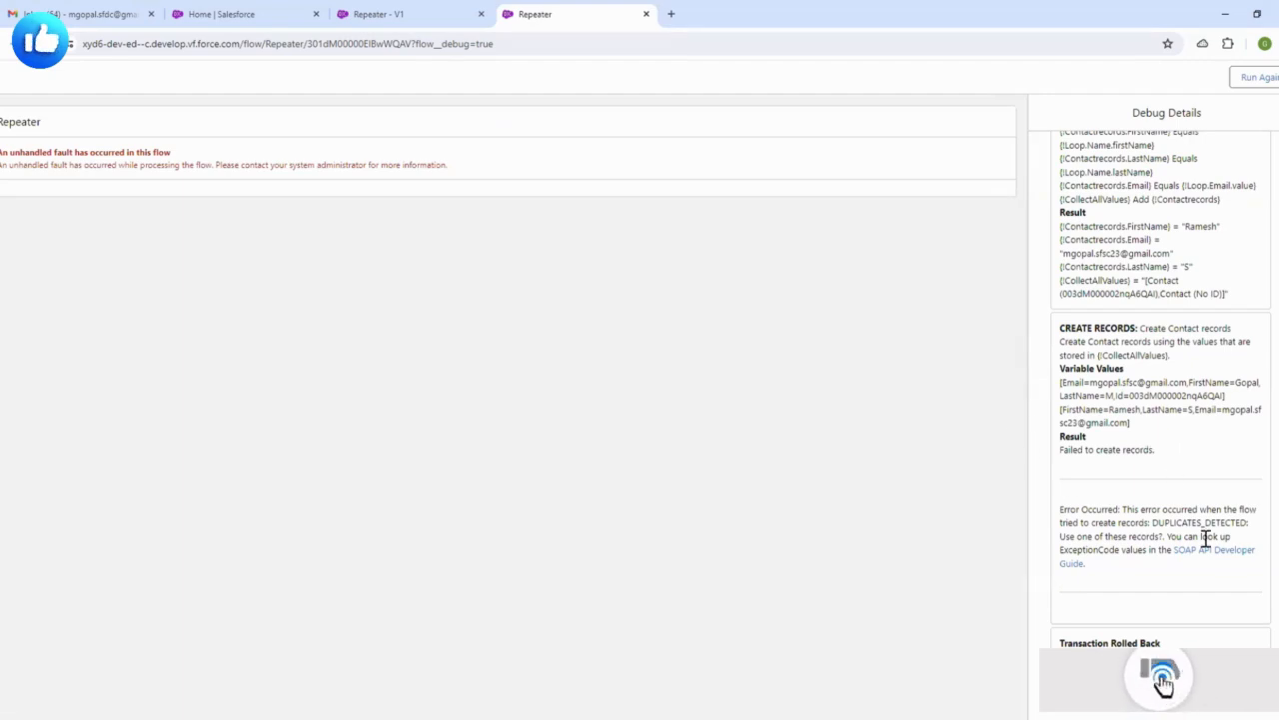
{"action": "left_click_drag", "start_coordinate": [1170, 522], "coordinate": [1240, 521]}
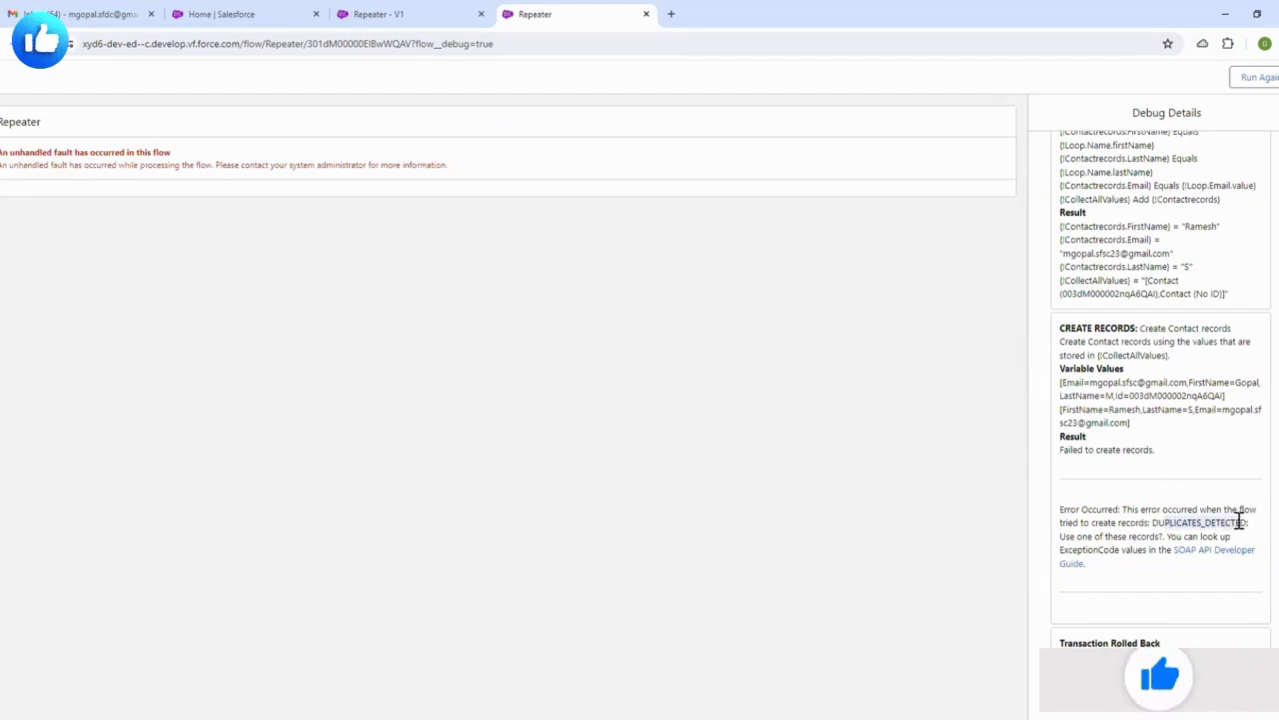
{"action": "left_click", "coordinate": [1179, 511]}
{"action": "scroll", "coordinate": [1177, 440], "scroll_direction": "down", "scroll_amount": 3}
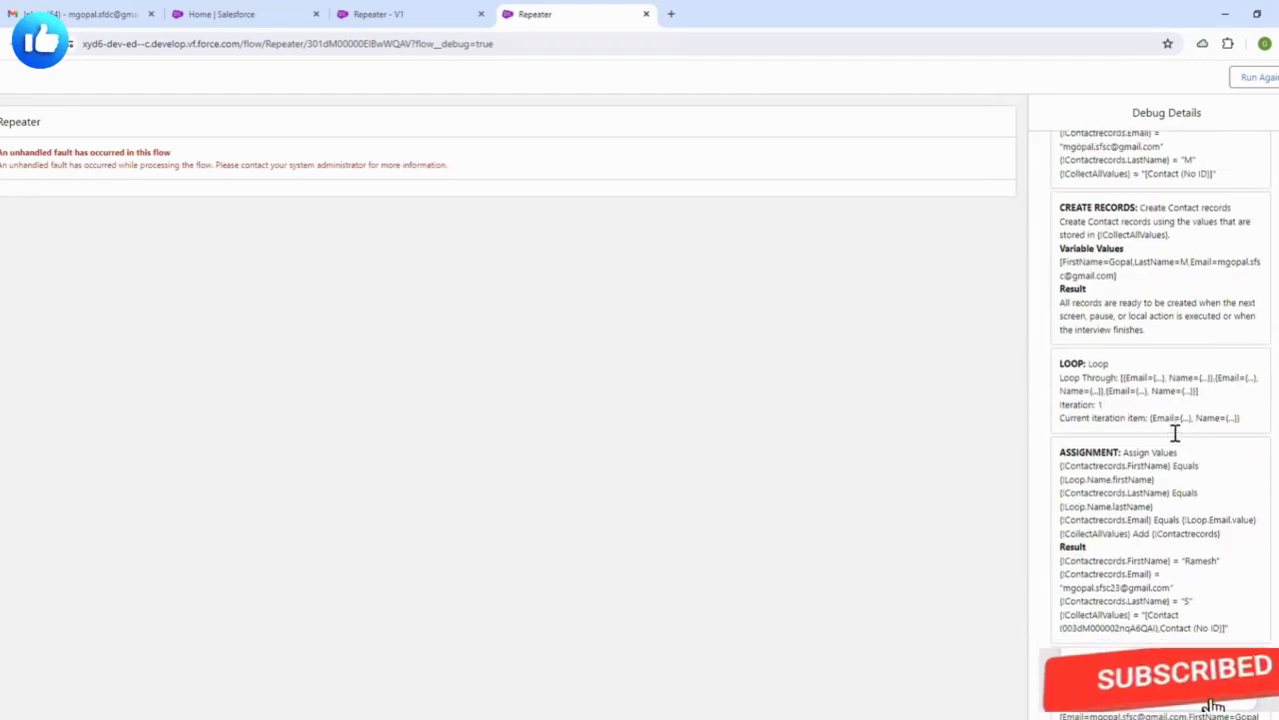
{"action": "scroll", "coordinate": [1178, 440], "scroll_direction": "up", "scroll_amount": 4}
- Run the flow again and add rows until the form shows four contact entries
{"action": "left_click", "coordinate": [1261, 78]}
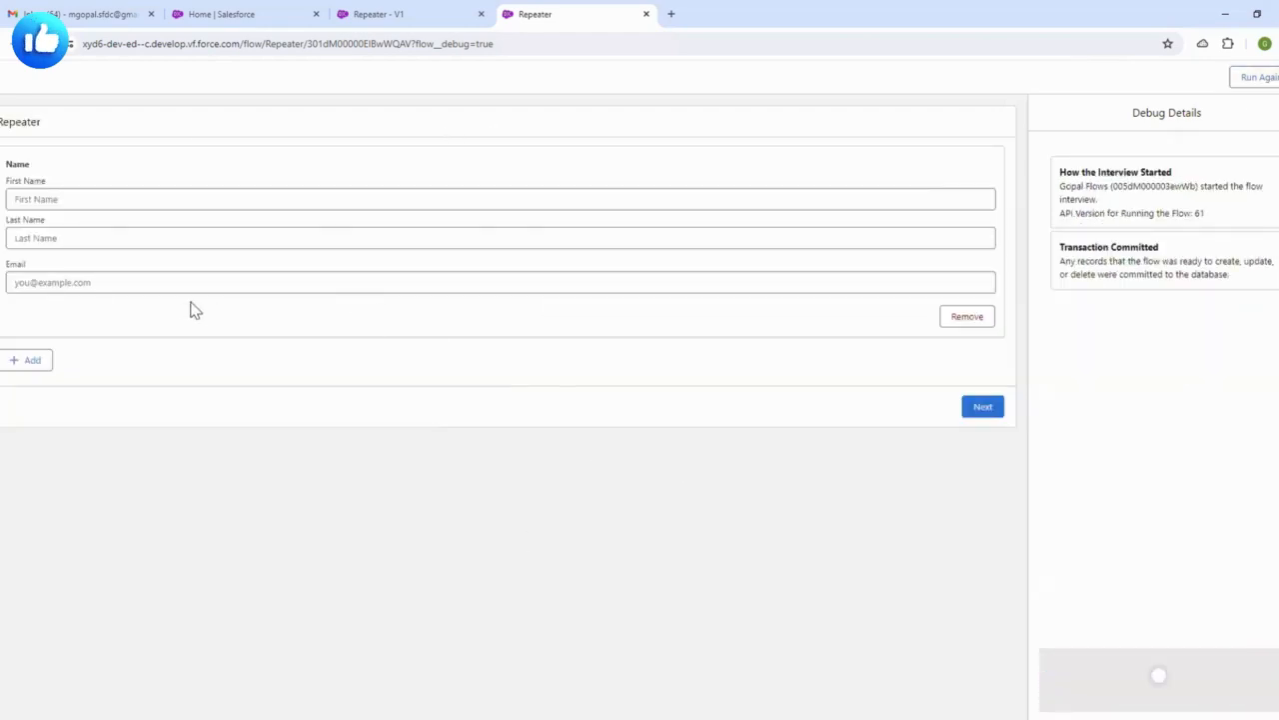
{"action": "left_click", "coordinate": [42, 362]}
{"action": "left_click", "coordinate": [28, 562]}
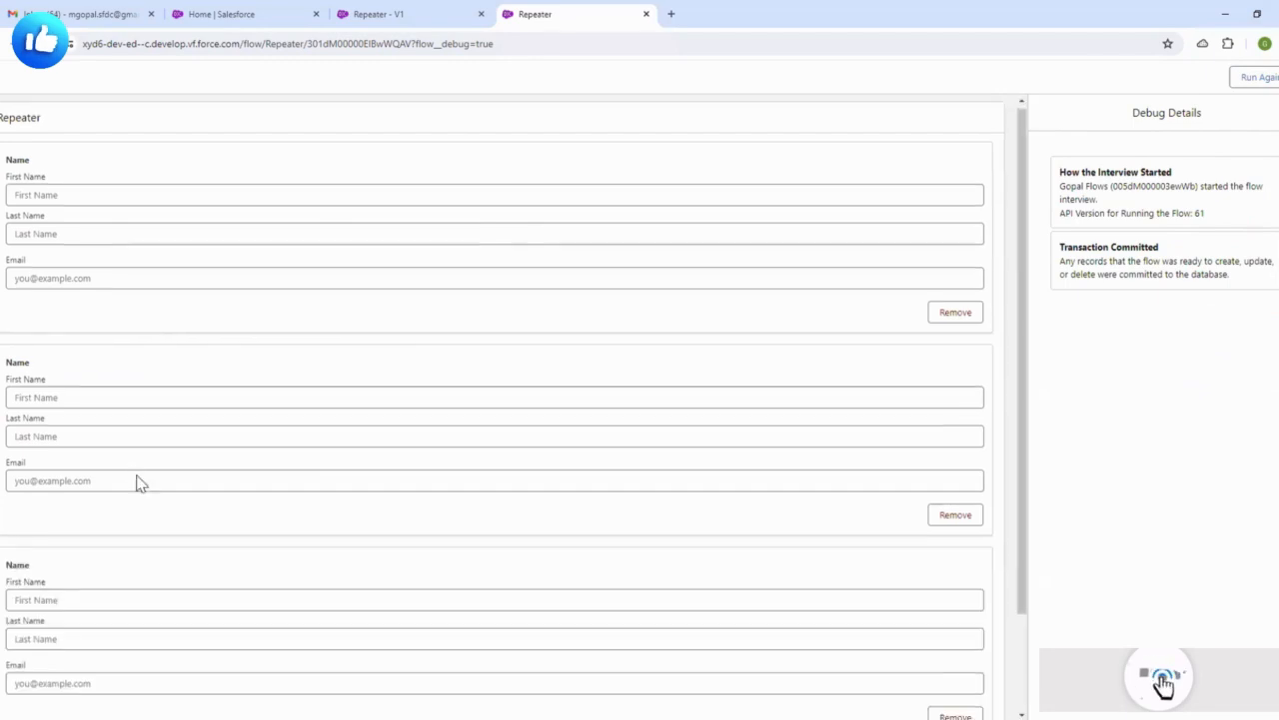
{"action": "scroll", "coordinate": [100, 559], "scroll_direction": "down", "scroll_amount": 1}
{"action": "left_click", "coordinate": [24, 645]}
{"action": "scroll", "coordinate": [350, 265], "scroll_direction": "up", "scroll_amount": 2}
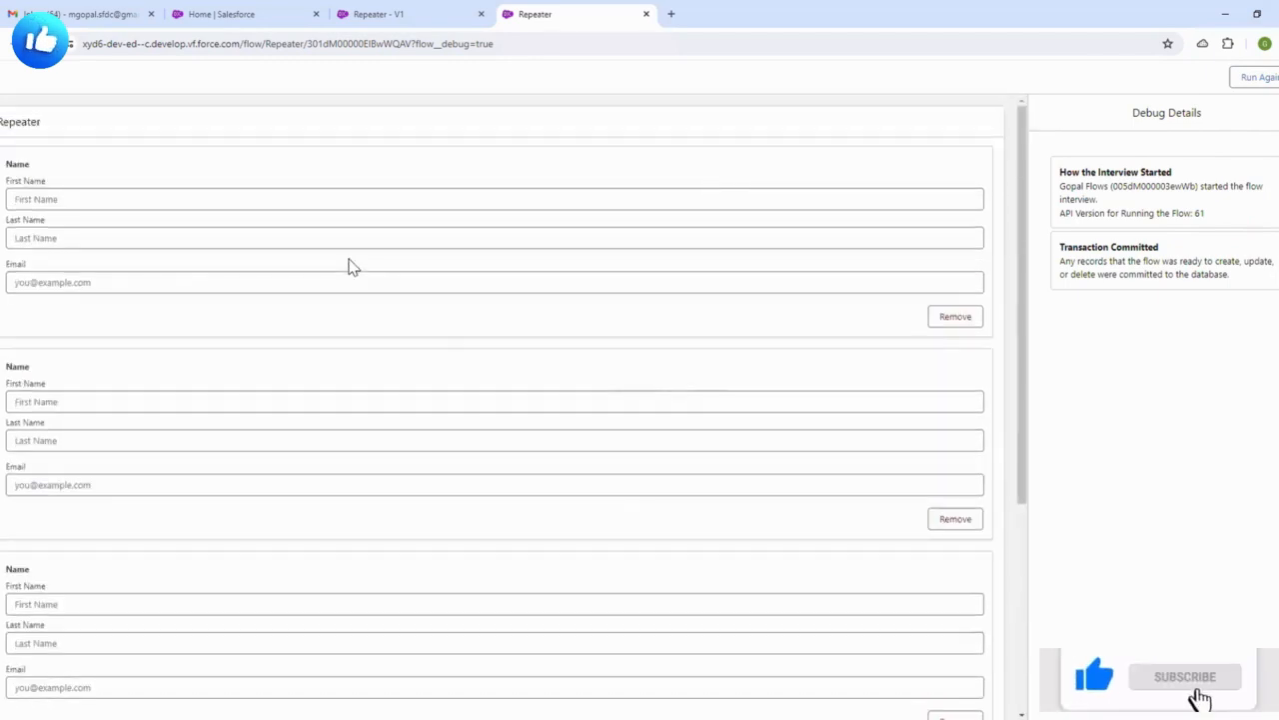
- Activate the Repeater flow and return to the Setup Flows list
{"action": "left_click", "coordinate": [440, 13]}
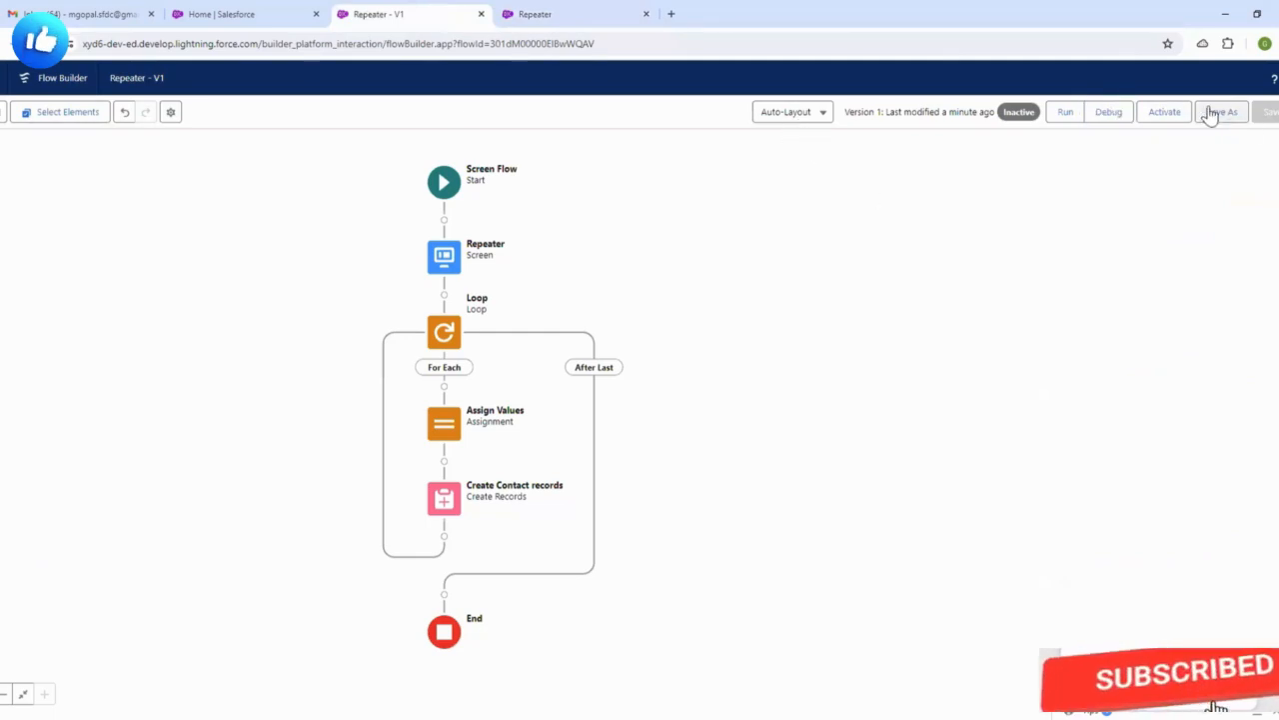
{"action": "left_click", "coordinate": [1161, 116]}
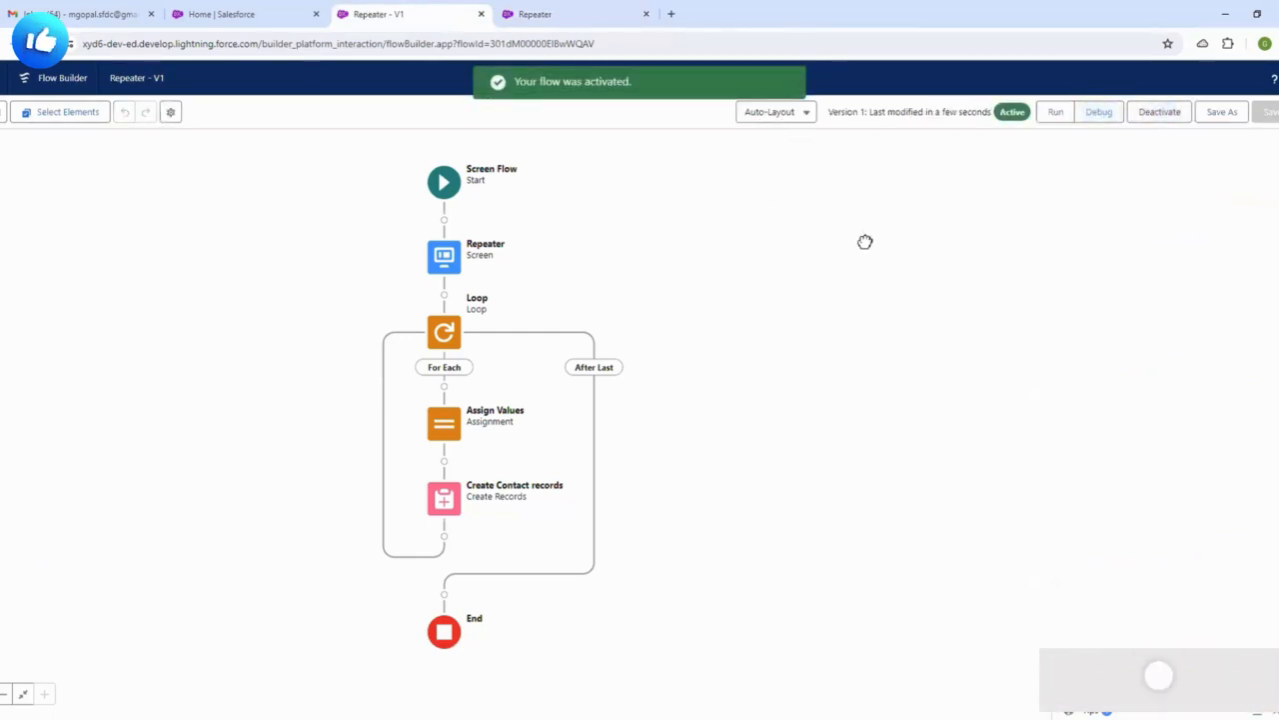
{"action": "left_click", "coordinate": [319, 8]}
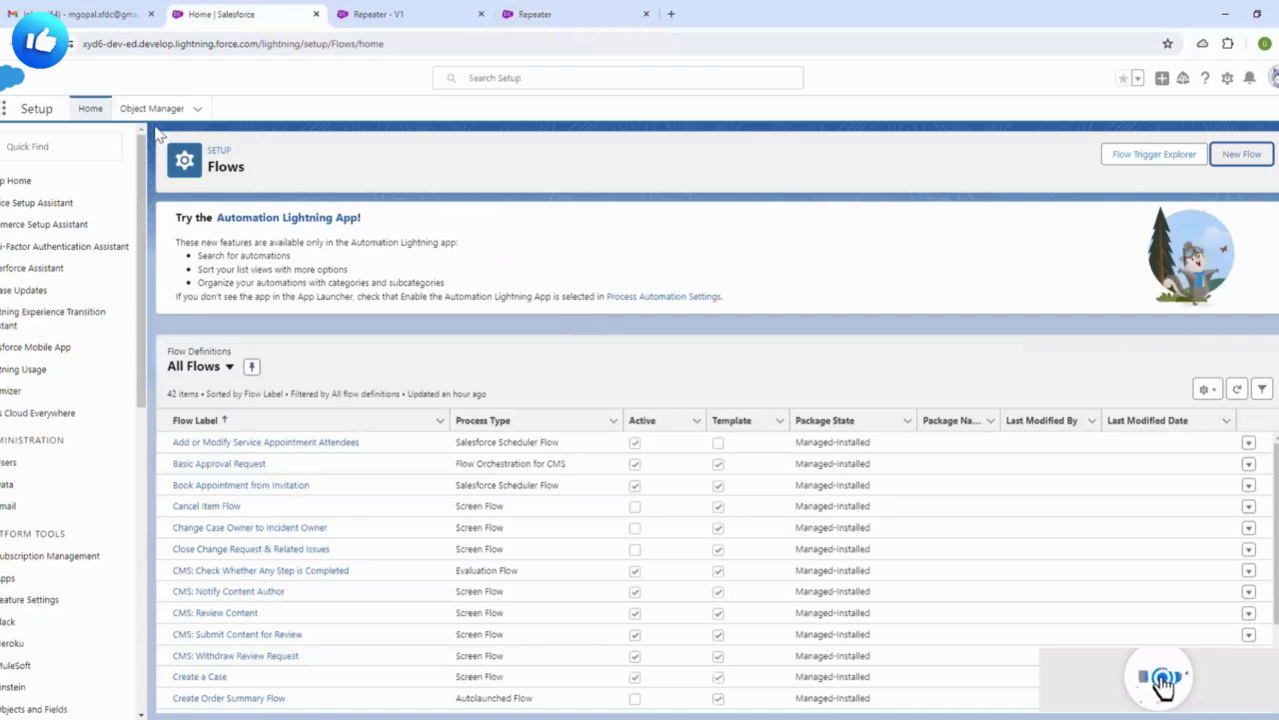
- Open the Service app from the App Launcher and open the first contact's record
{"action": "left_click", "coordinate": [7, 112]}
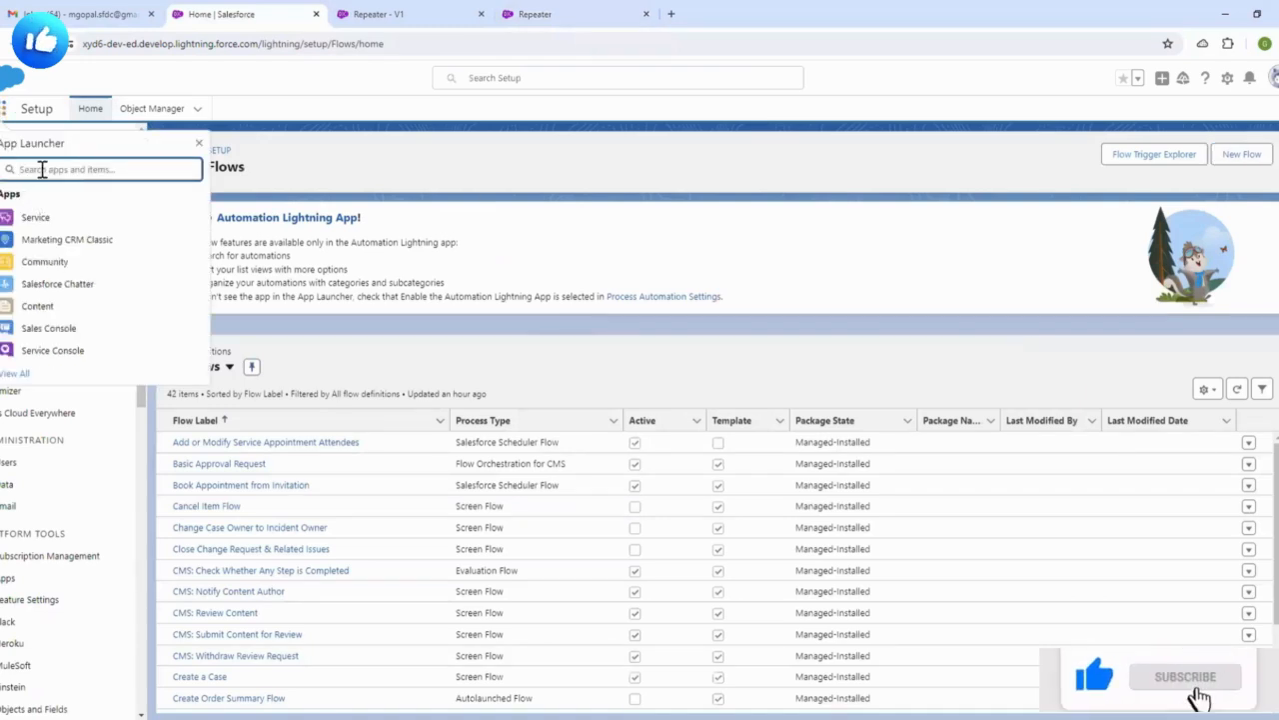
{"action": "left_click", "coordinate": [36, 217]}
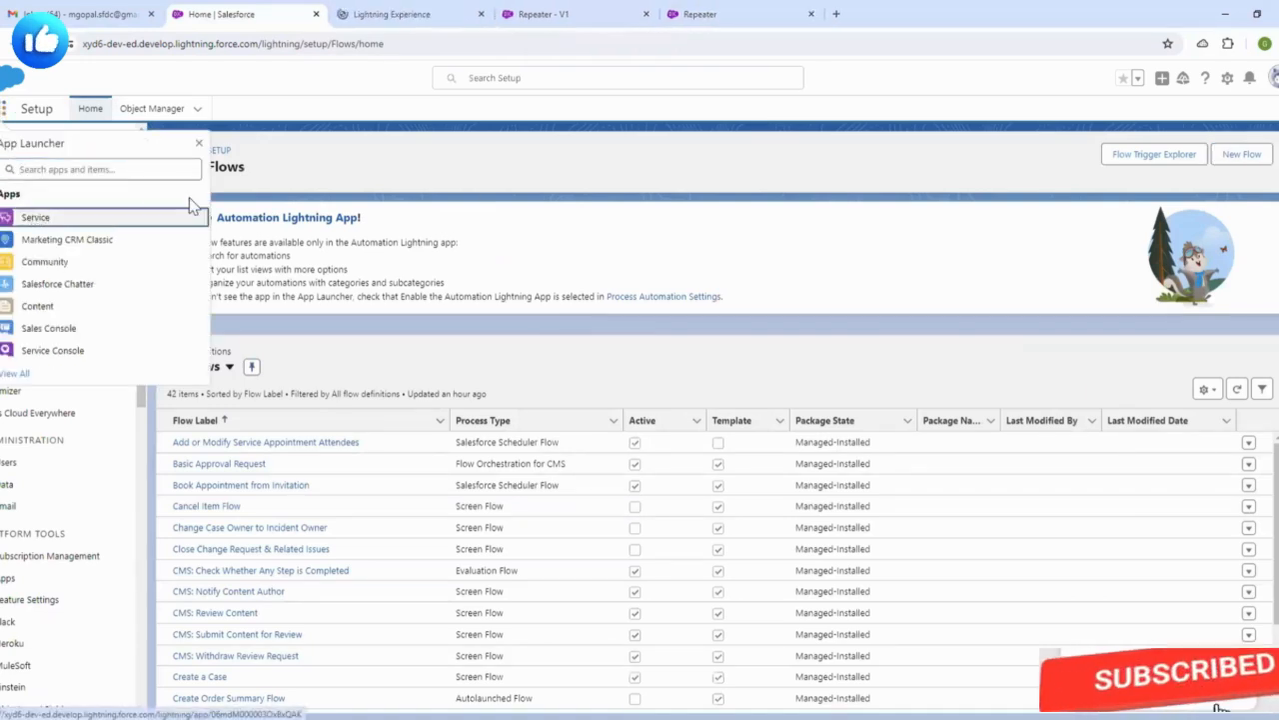
{"action": "left_click", "coordinate": [449, 10]}
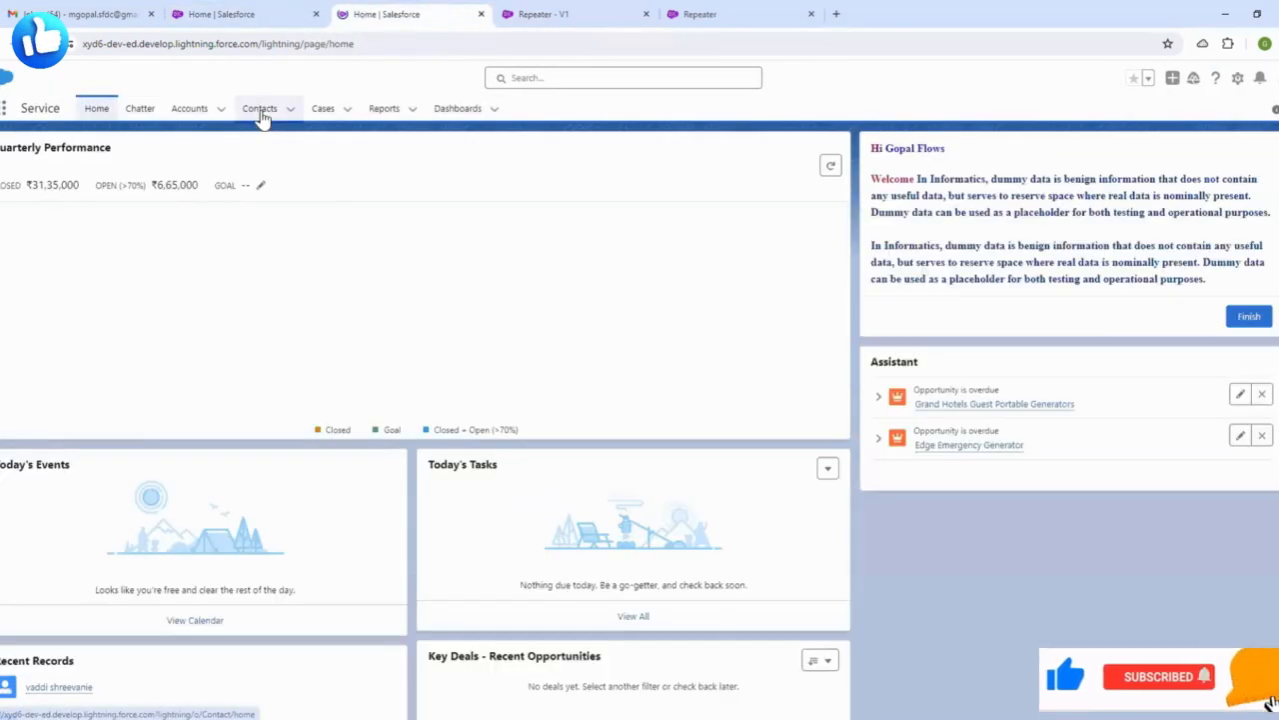
{"action": "left_click", "coordinate": [260, 110]}
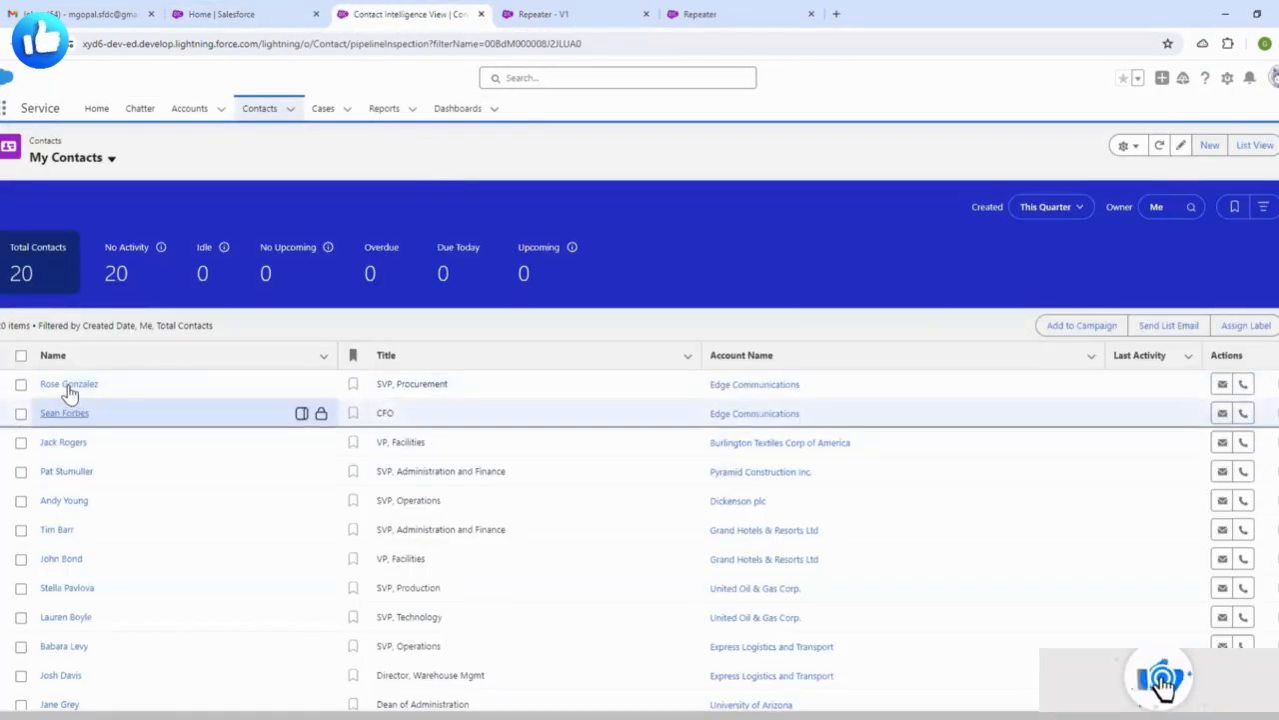
{"action": "left_click", "coordinate": [68, 386]}
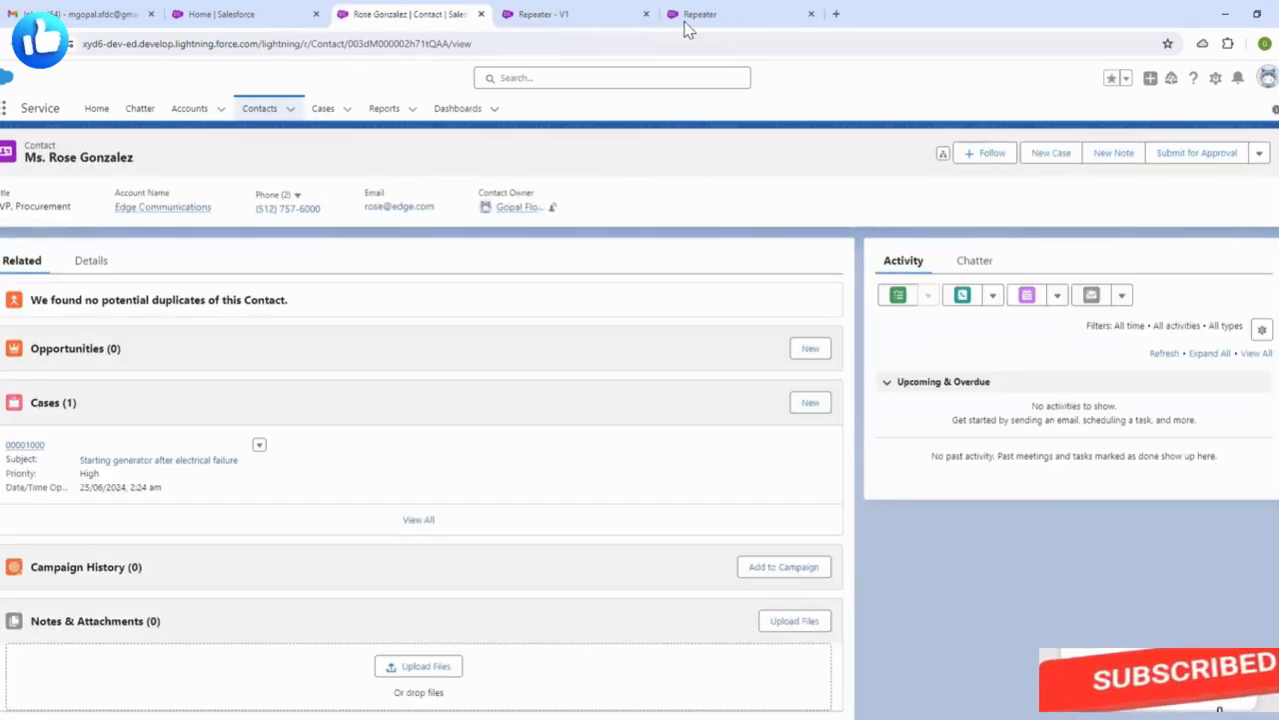
- Check the Repeater flow tabs, then return to the contact record's setup menu
{"action": "left_click", "coordinate": [632, 14]}
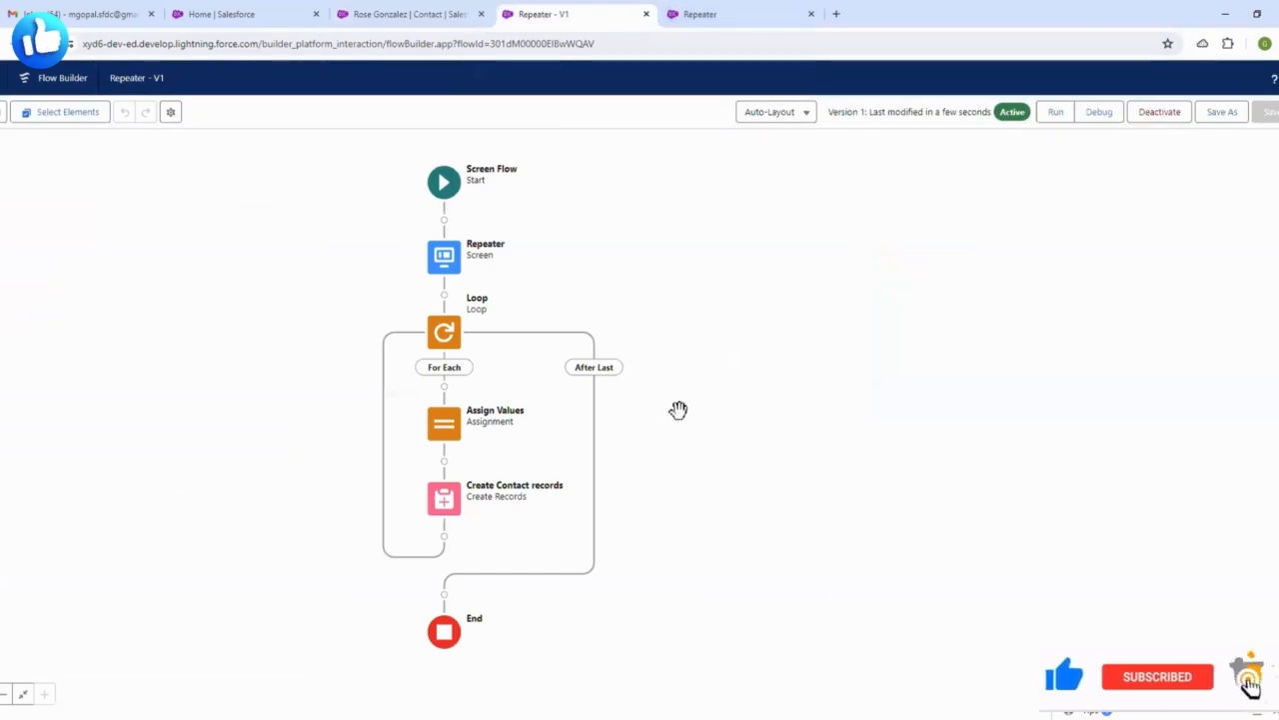
{"action": "left_click", "coordinate": [705, 14]}
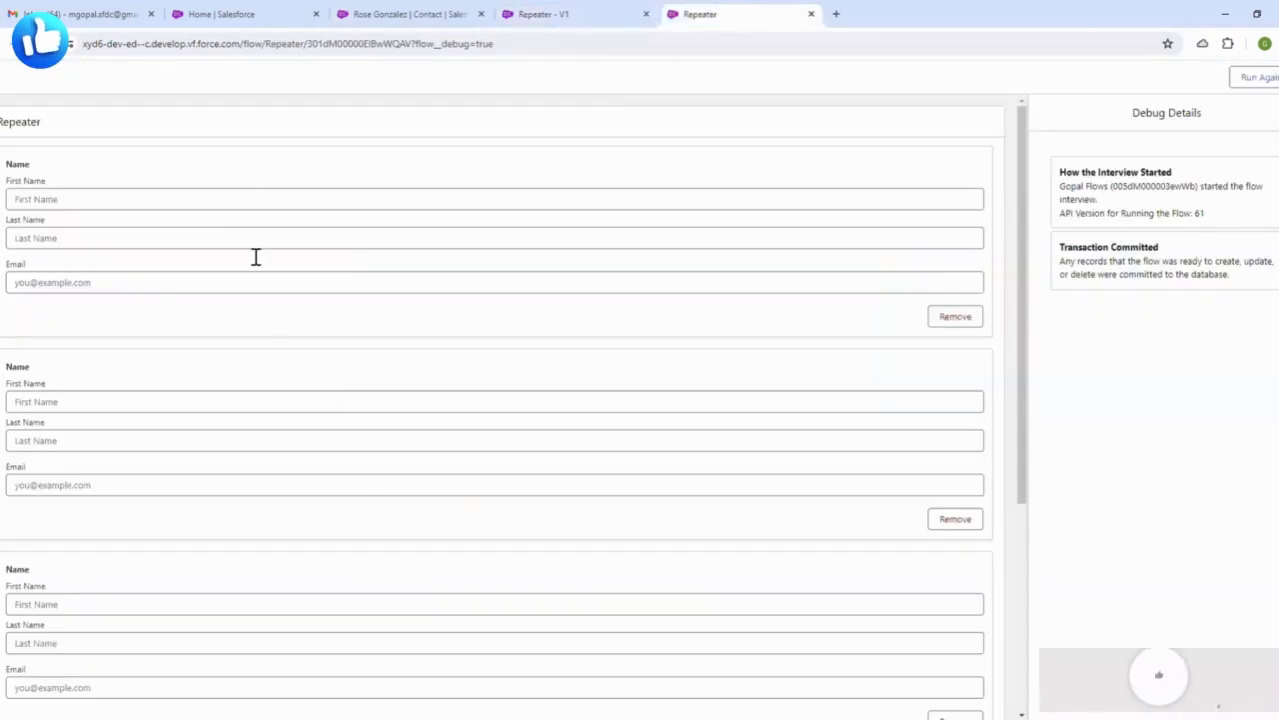
{"action": "left_click", "coordinate": [399, 13]}
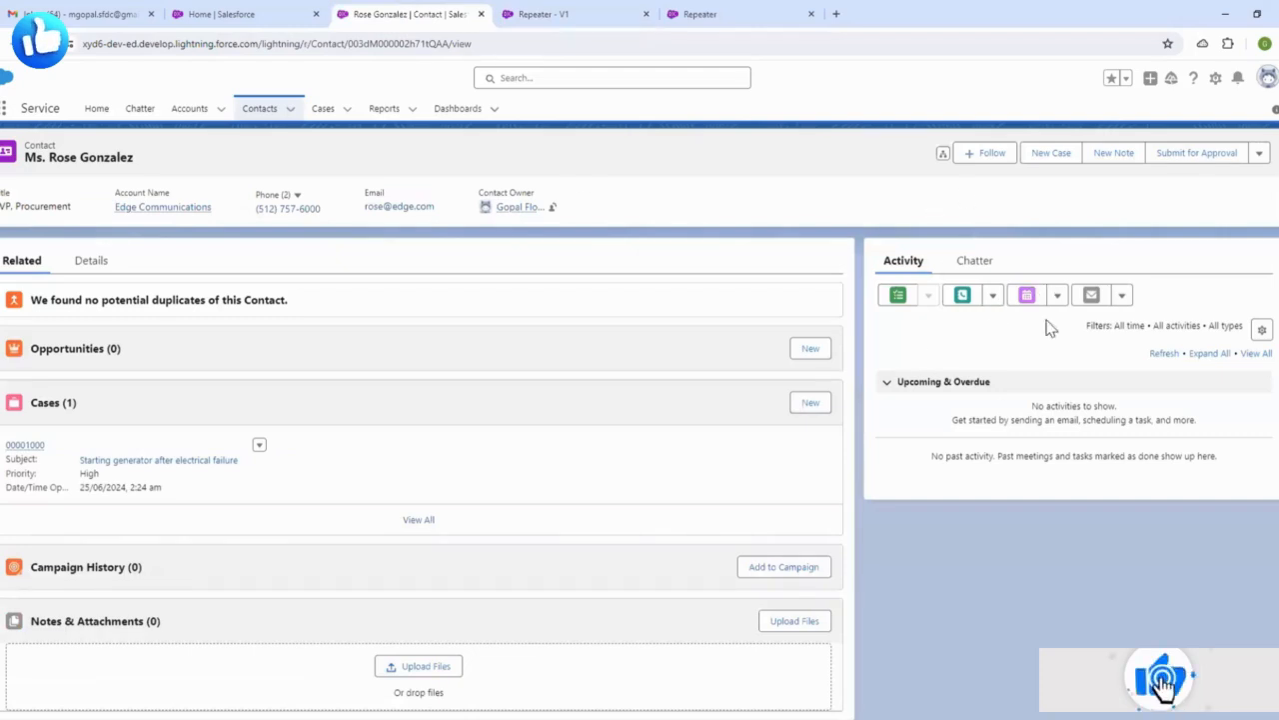
{"action": "left_click", "coordinate": [1216, 79]}
- Edit the contact record page, dismissing the component tip and Important Changes notice
{"action": "left_click", "coordinate": [1151, 242]}
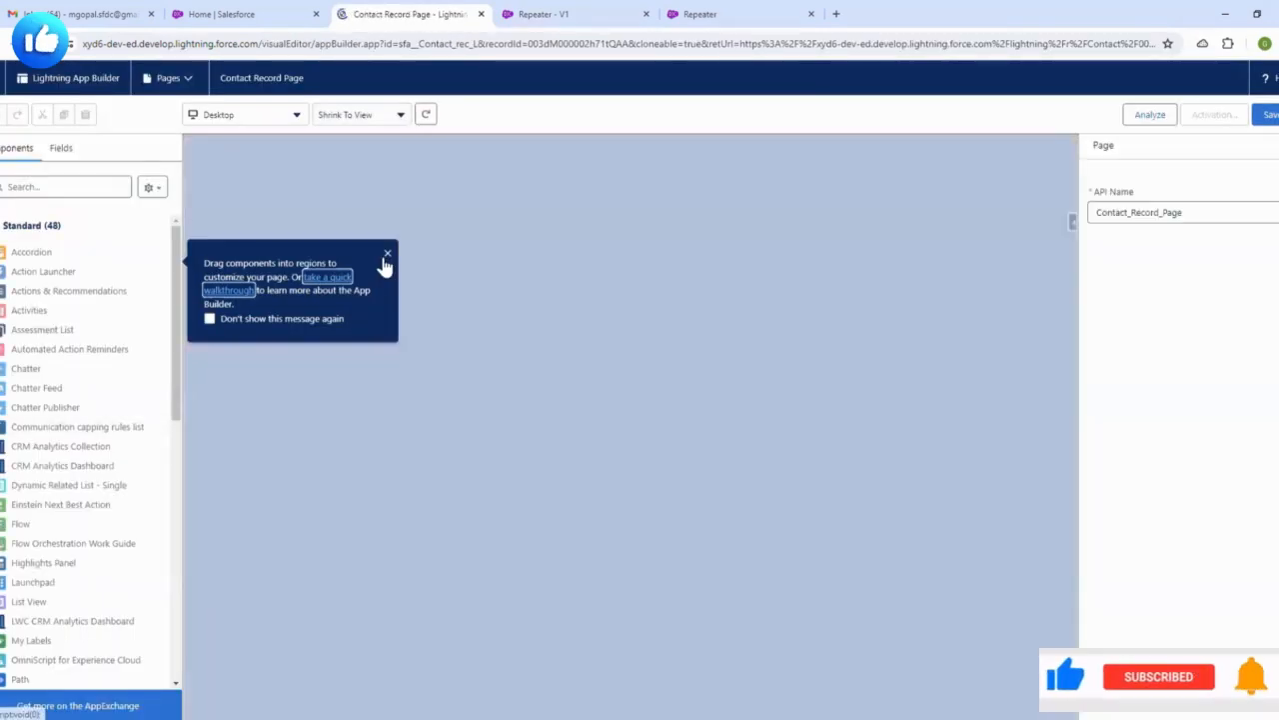
{"action": "left_click", "coordinate": [388, 253]}
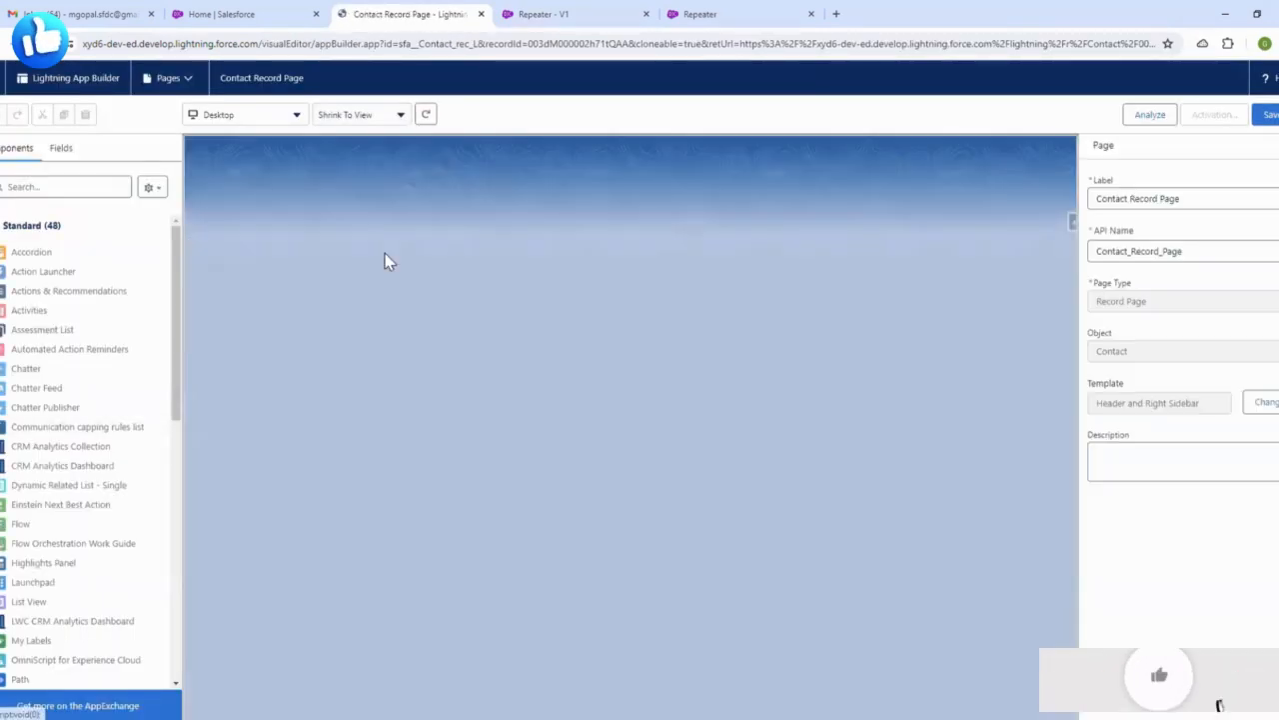
{"action": "scroll", "coordinate": [40, 510], "scroll_direction": "down", "scroll_amount": 1}
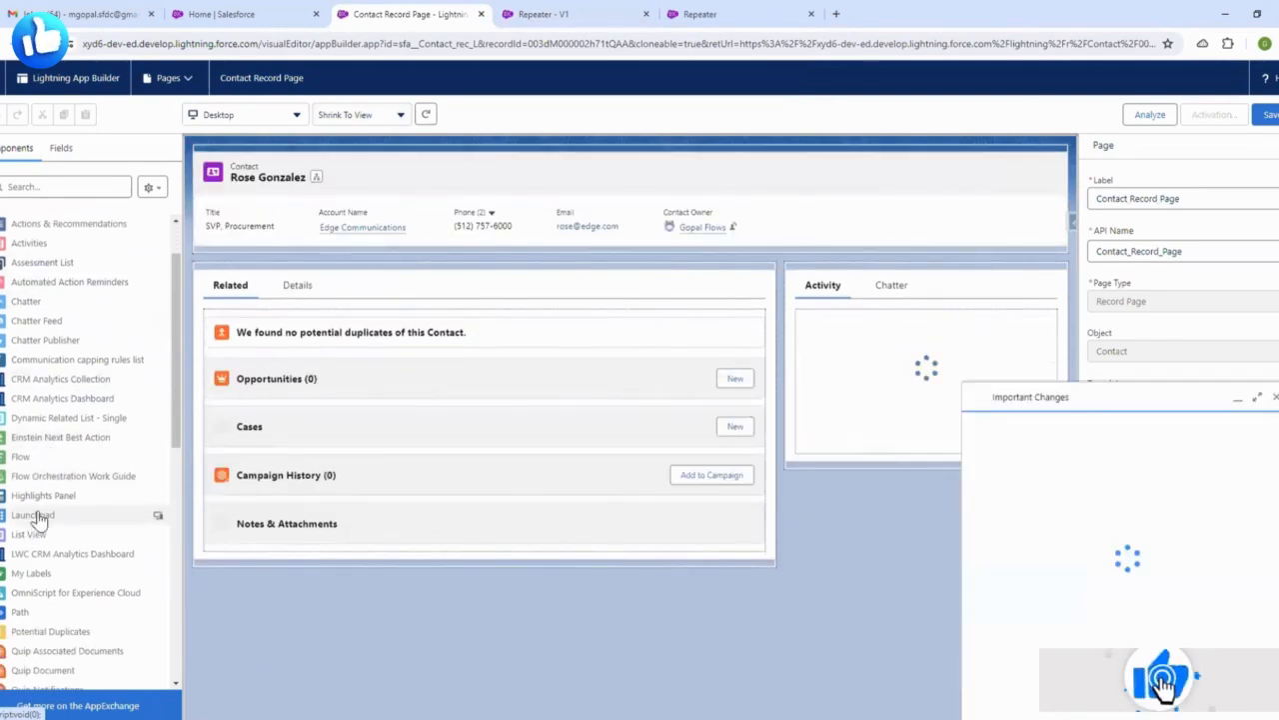
{"action": "left_click", "coordinate": [1276, 406]}
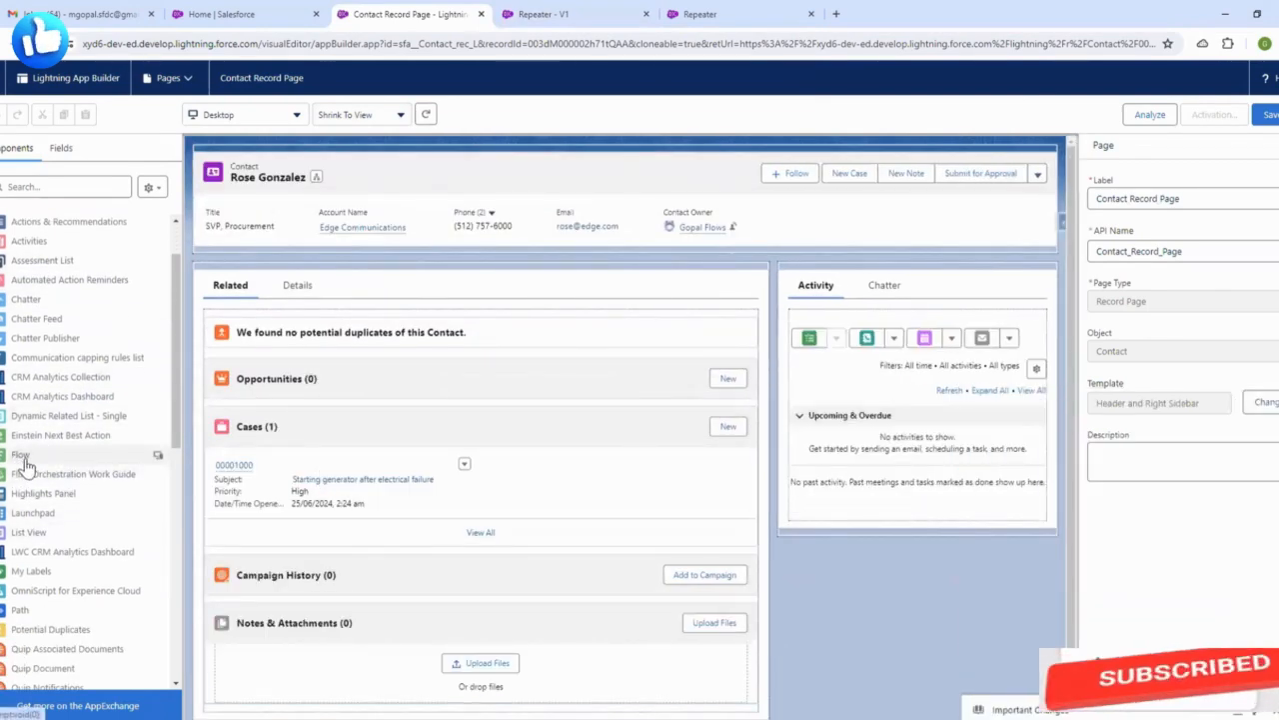
- Place a Flow component atop the right sidebar set to Repeater, and save the page
{"action": "left_click_drag", "start_coordinate": [30, 458], "coordinate": [857, 274]}
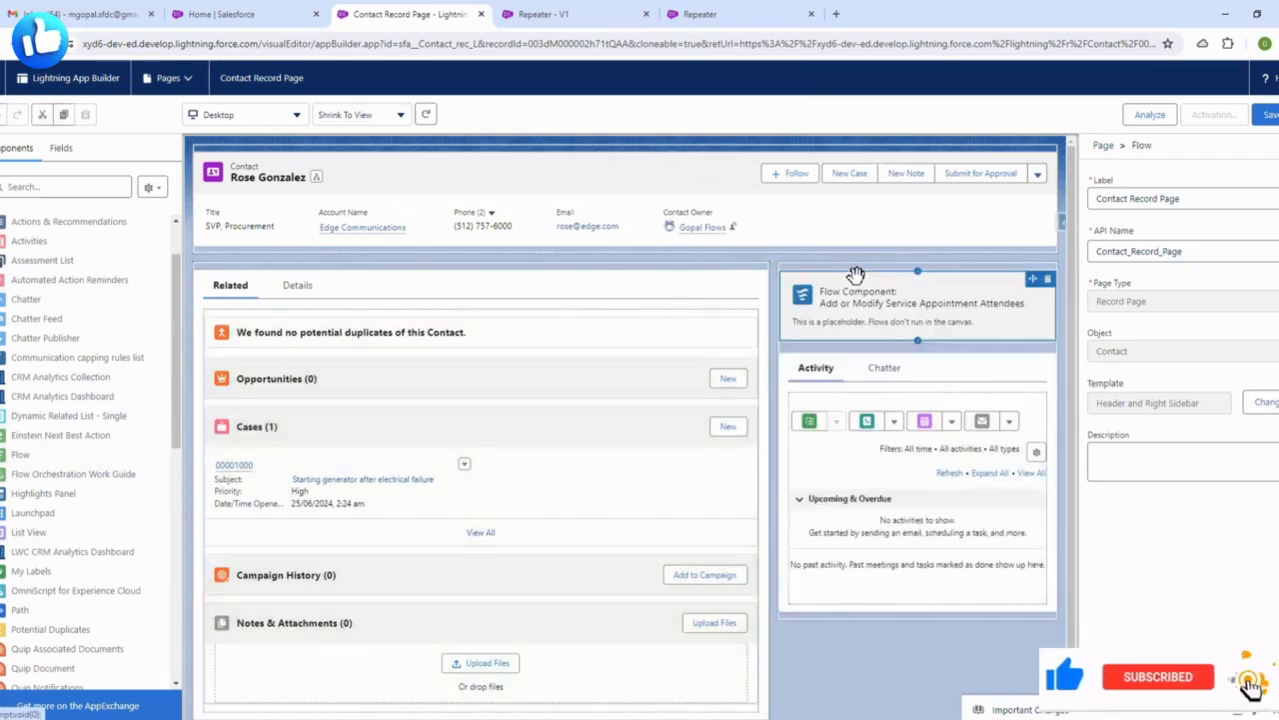
{"action": "left_click", "coordinate": [1136, 260]}
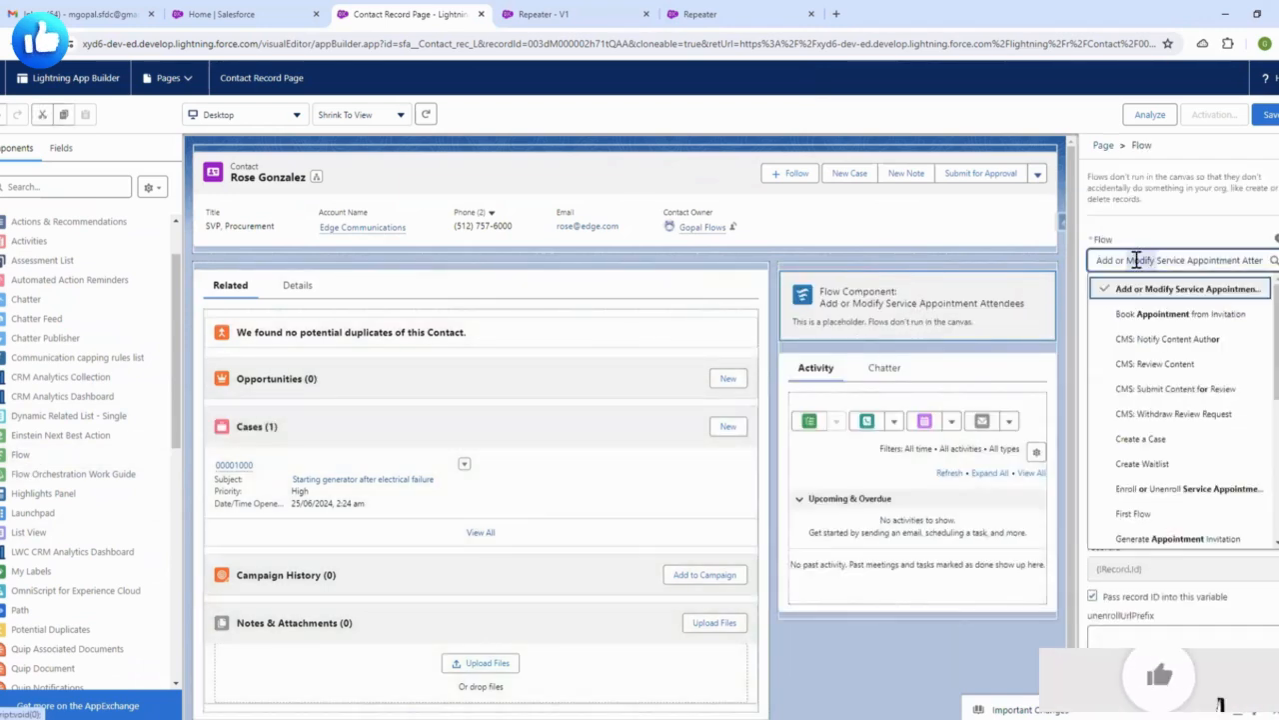
{"action": "key", "text": "BackSpace"}
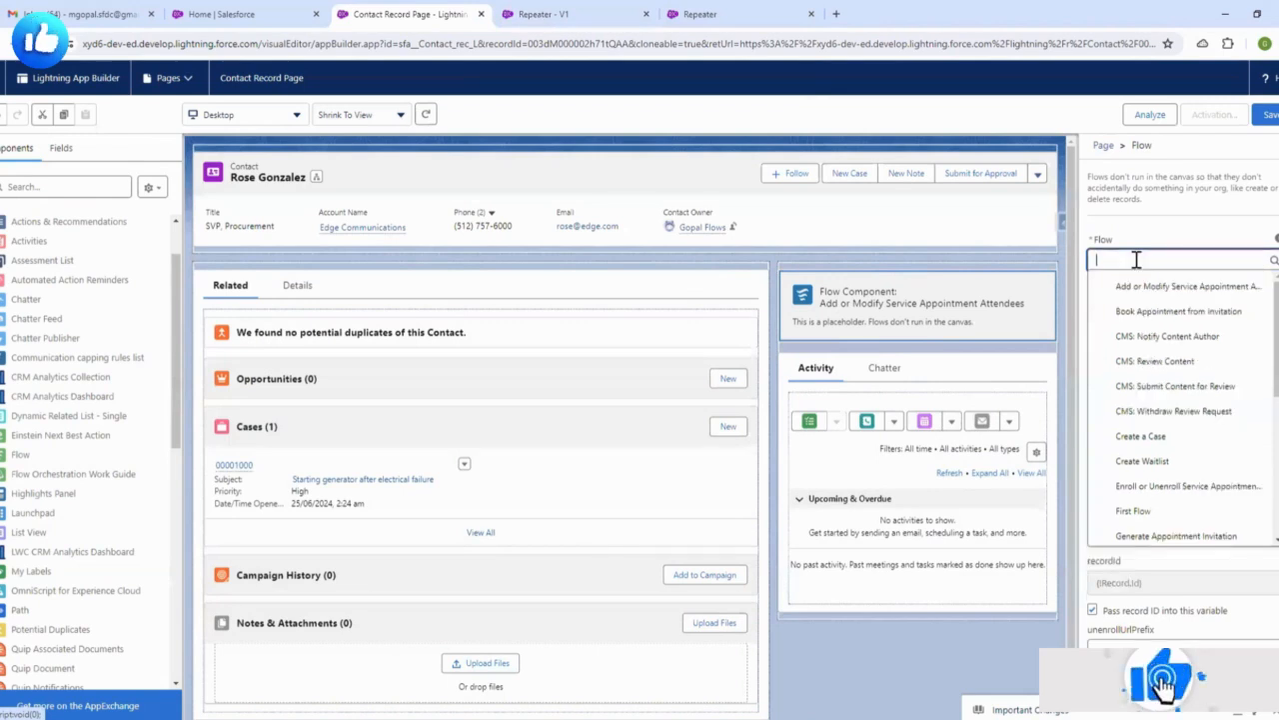
{"action": "scroll", "coordinate": [1146, 402], "scroll_direction": "down", "scroll_amount": 1}
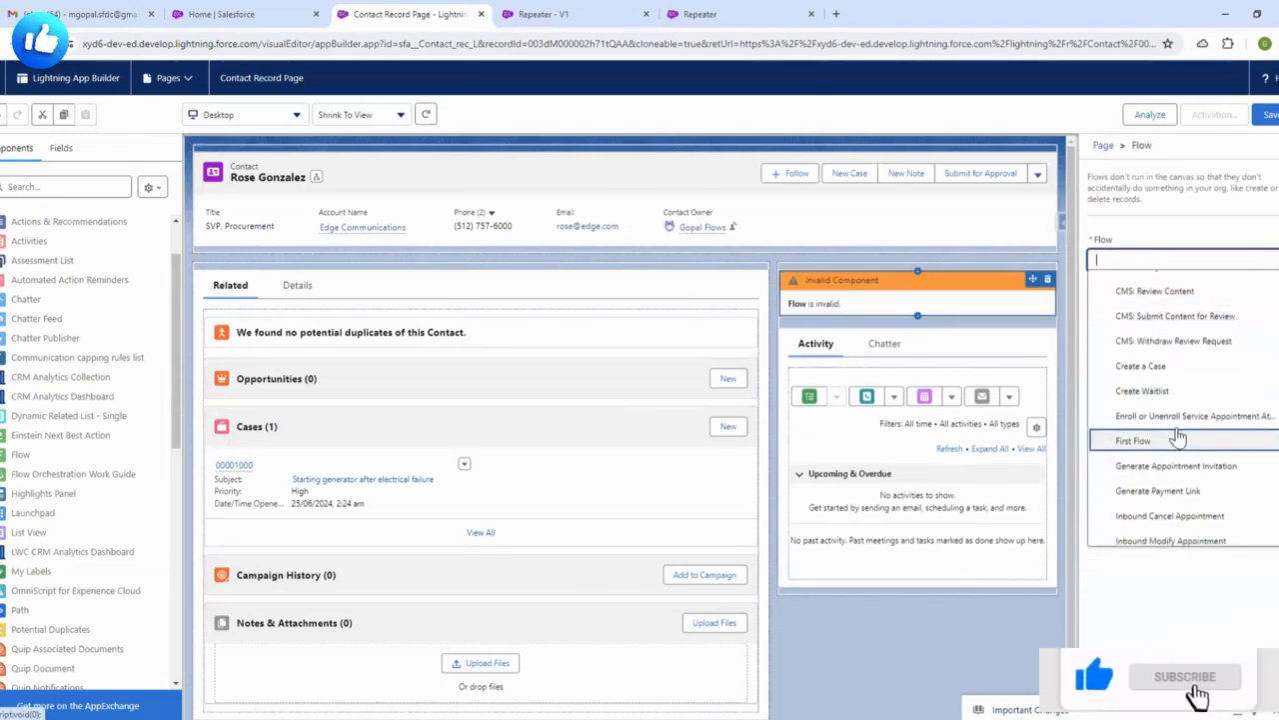
{"action": "scroll", "coordinate": [1168, 447], "scroll_direction": "down", "scroll_amount": 4}
{"action": "scroll", "coordinate": [1178, 440], "scroll_direction": "down", "scroll_amount": 1}
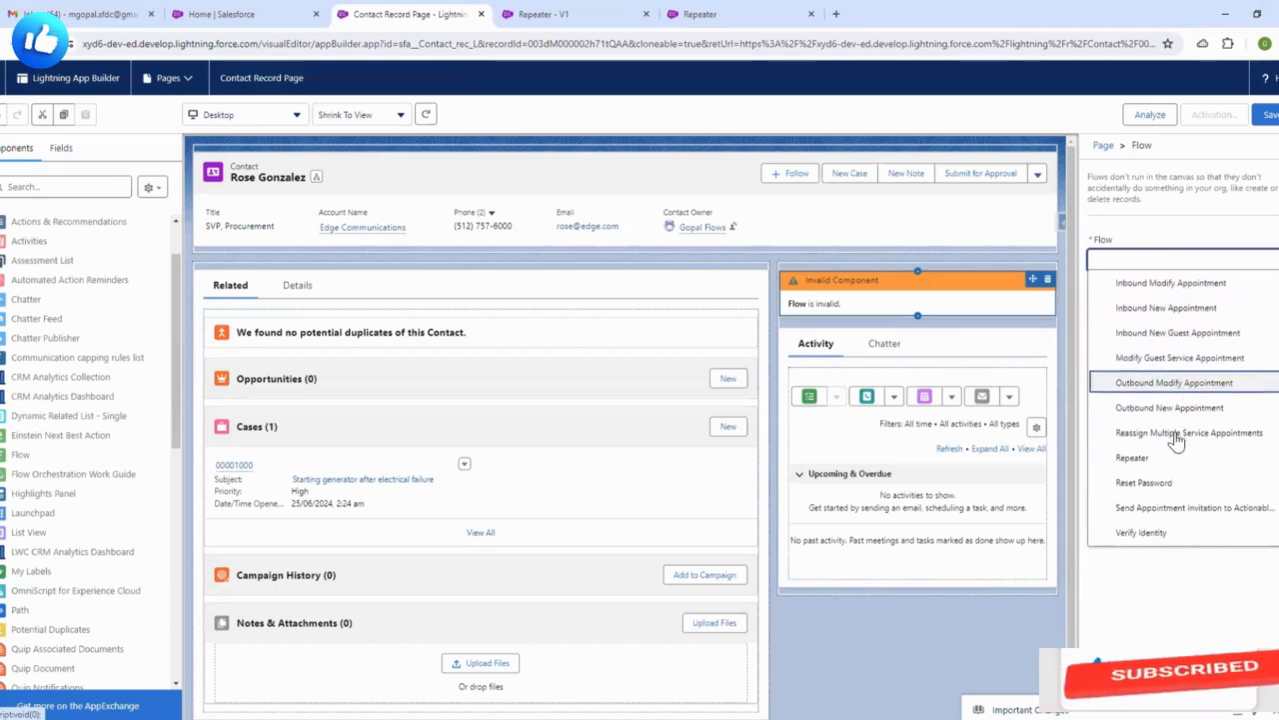
{"action": "left_click", "coordinate": [1131, 452]}
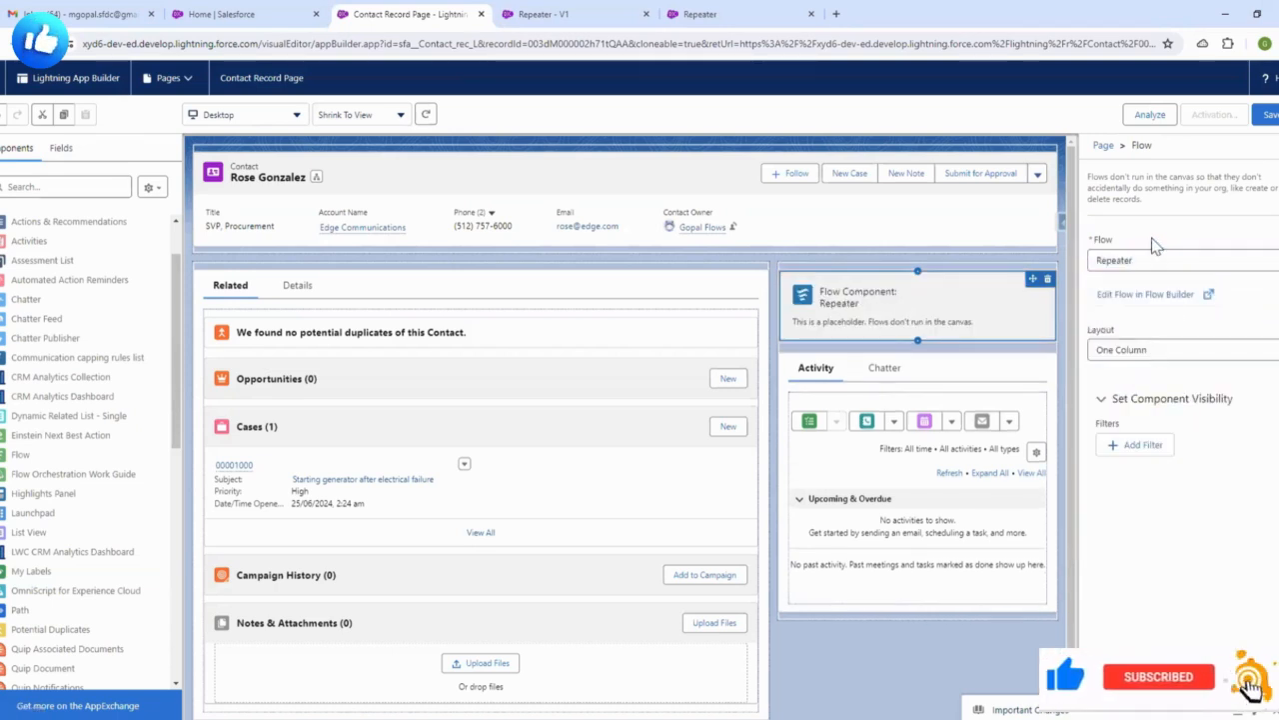
{"action": "left_click", "coordinate": [1269, 116]}
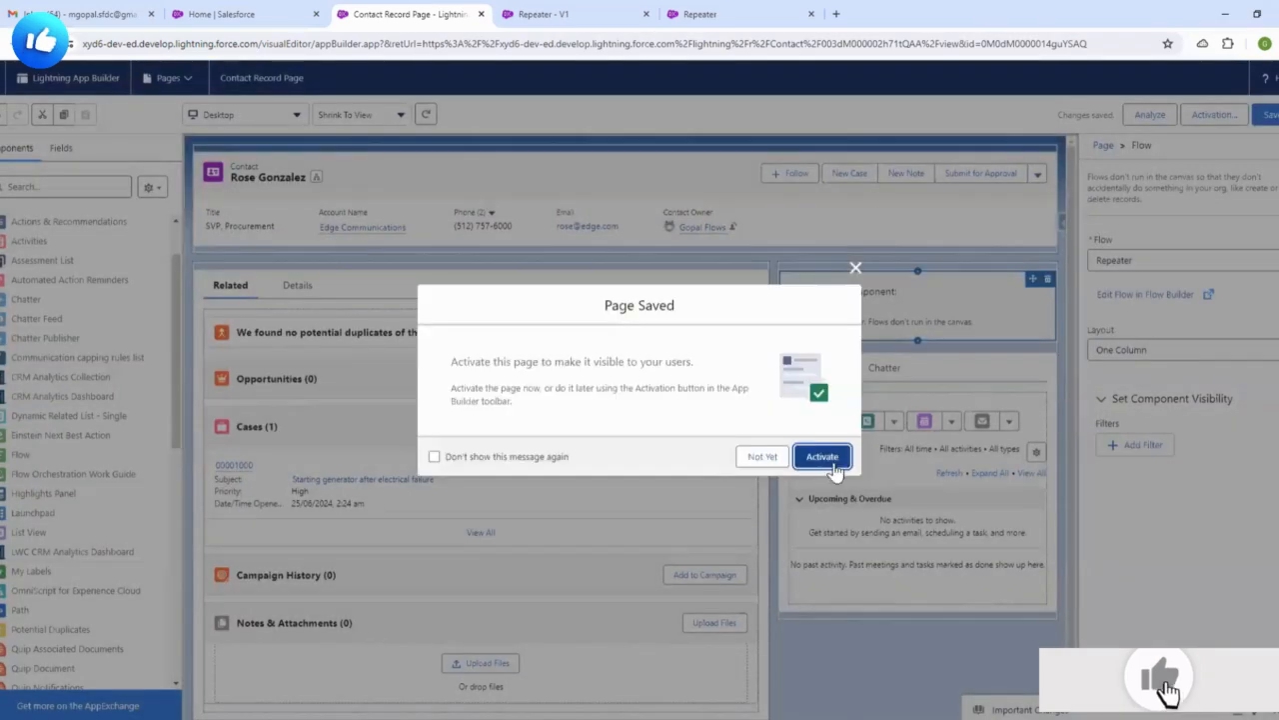
{"action": "left_click", "coordinate": [823, 456]}
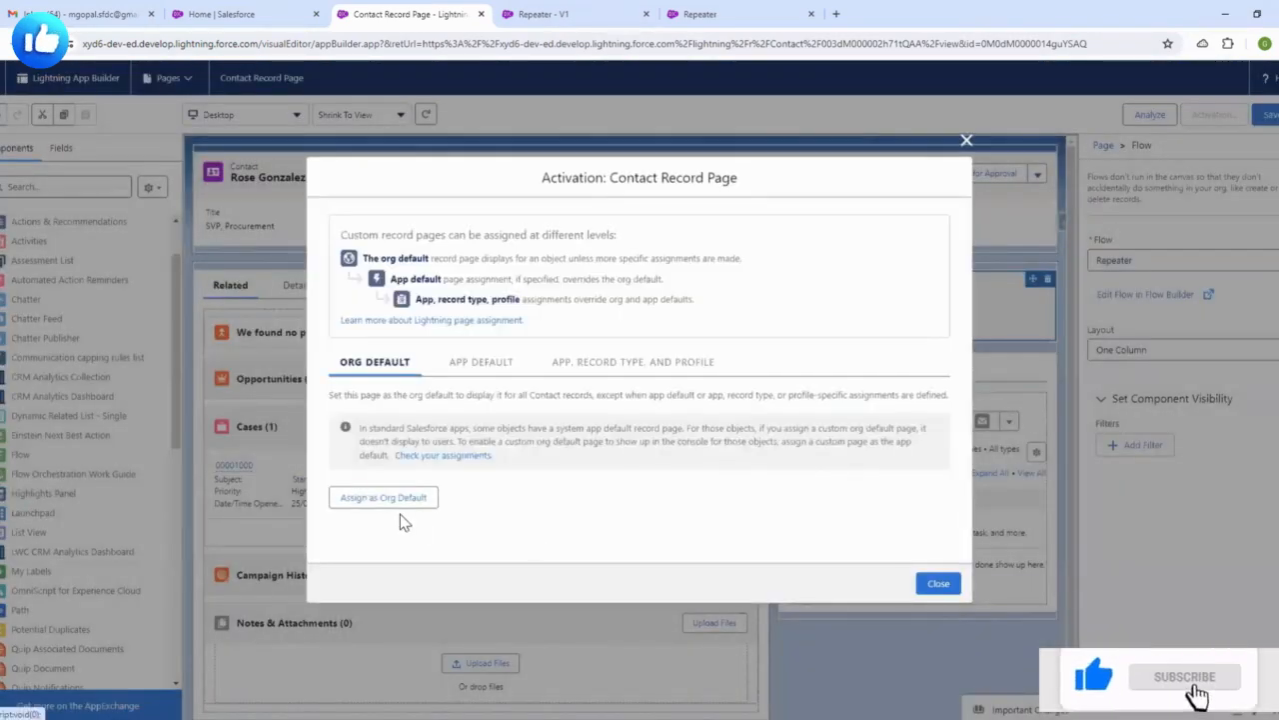
- Assign the Contact Record Page as org default for desktop and phone, then go back to the record
{"action": "left_click", "coordinate": [397, 500]}
{"action": "left_click", "coordinate": [520, 416]}
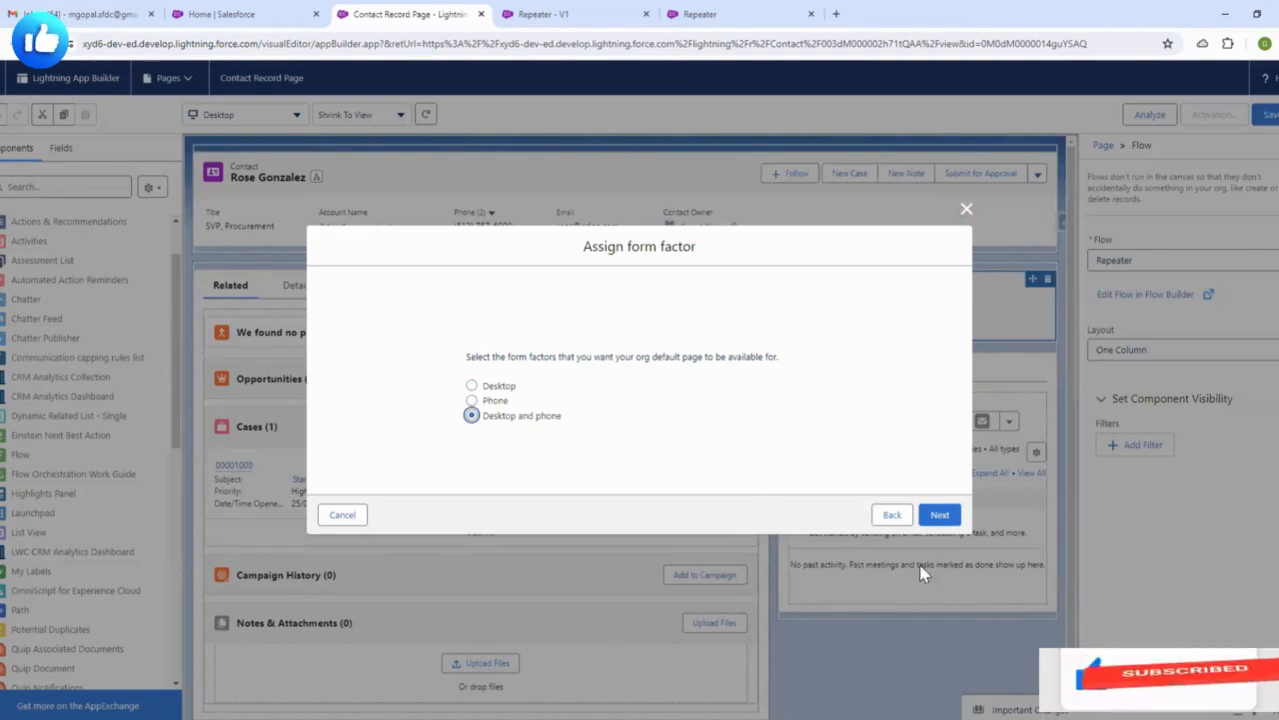
{"action": "left_click", "coordinate": [938, 514]}
{"action": "left_click", "coordinate": [937, 487]}
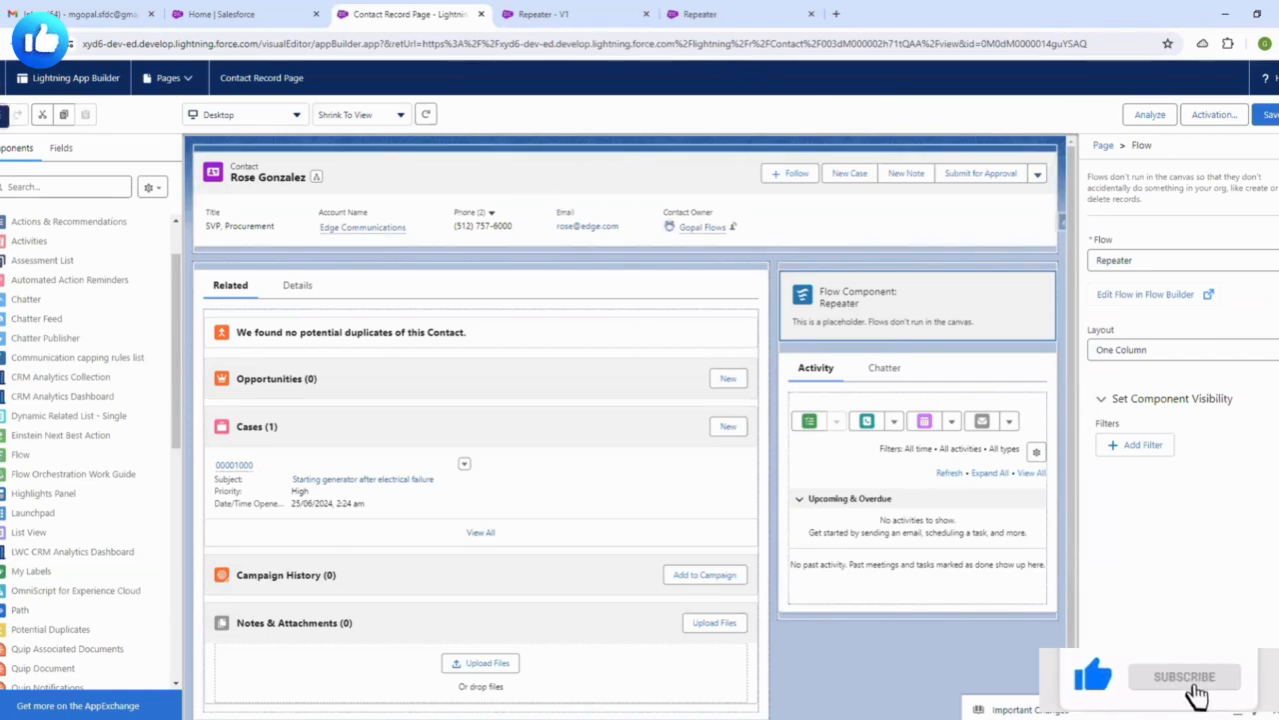
{"action": "left_click", "coordinate": [2, 78]}
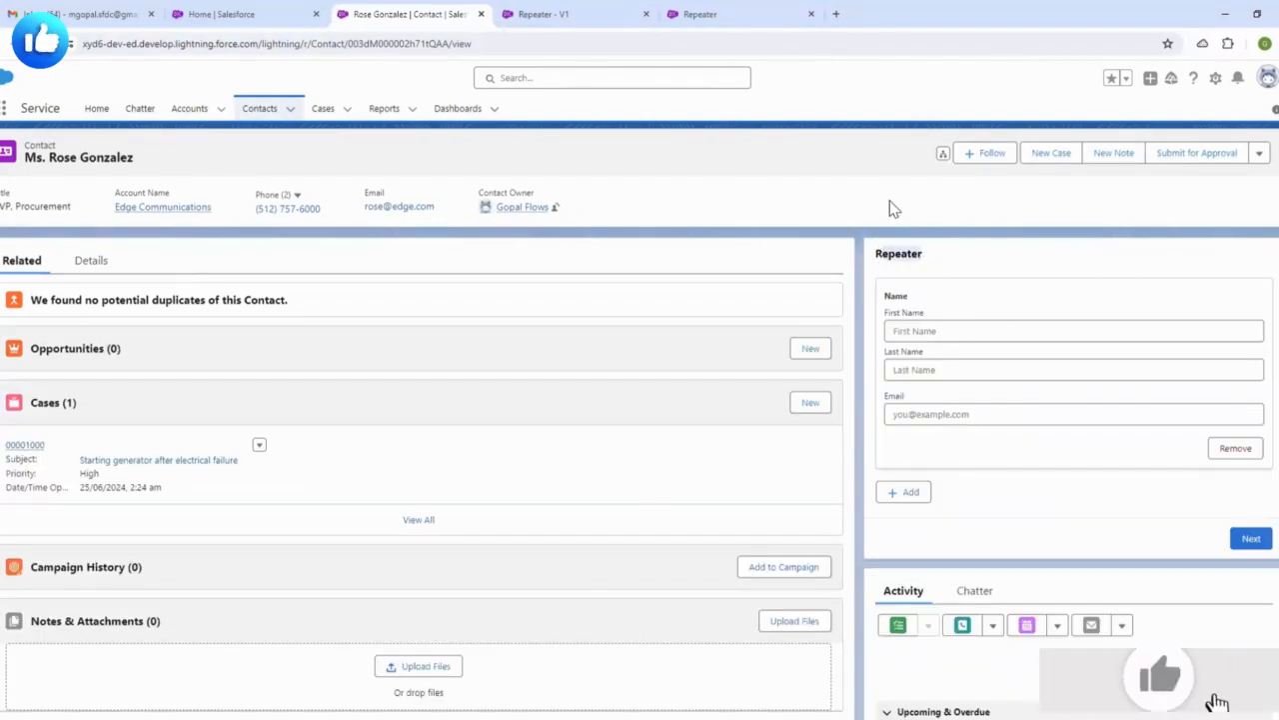
- Return to the contact record and inspect the embedded Repeater form's fields
{"action": "left_click", "coordinate": [728, 12]}
{"action": "left_click", "coordinate": [552, 13]}
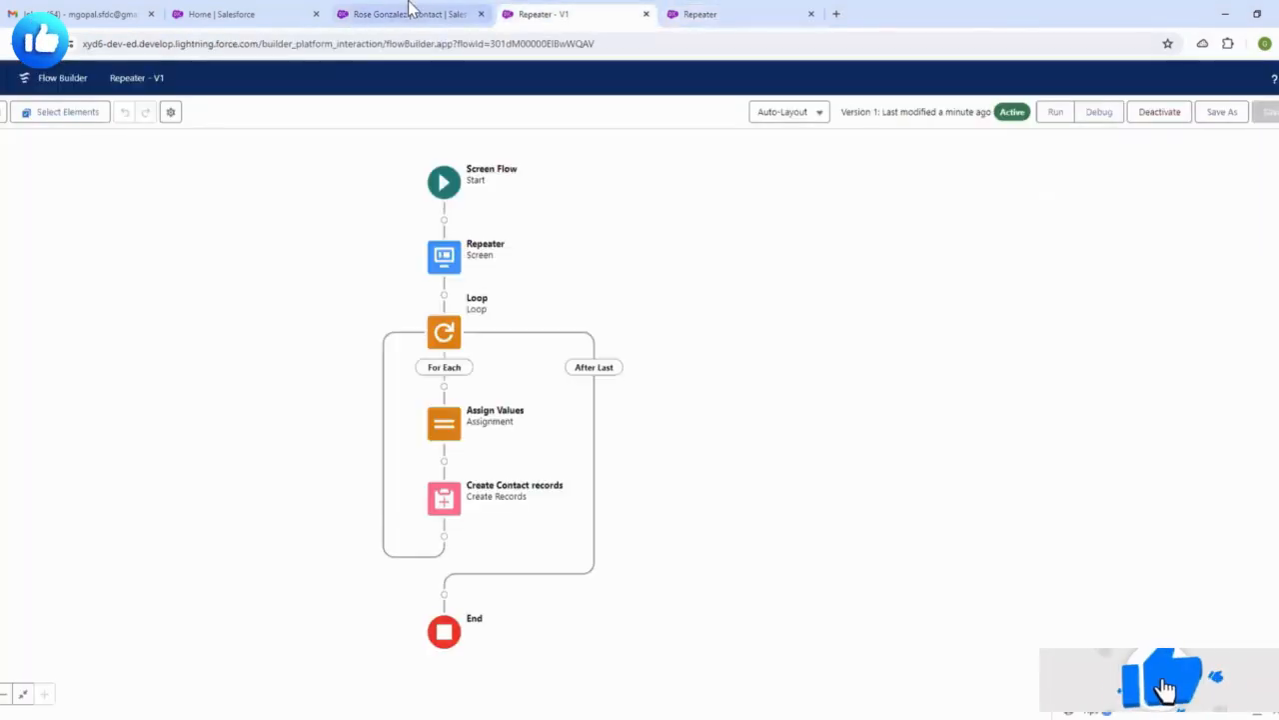
{"action": "left_click", "coordinate": [409, 13]}
{"action": "left_click", "coordinate": [906, 309]}
{"action": "left_click_drag", "start_coordinate": [885, 302], "coordinate": [1046, 482]}
{"action": "left_click", "coordinate": [1047, 488]}
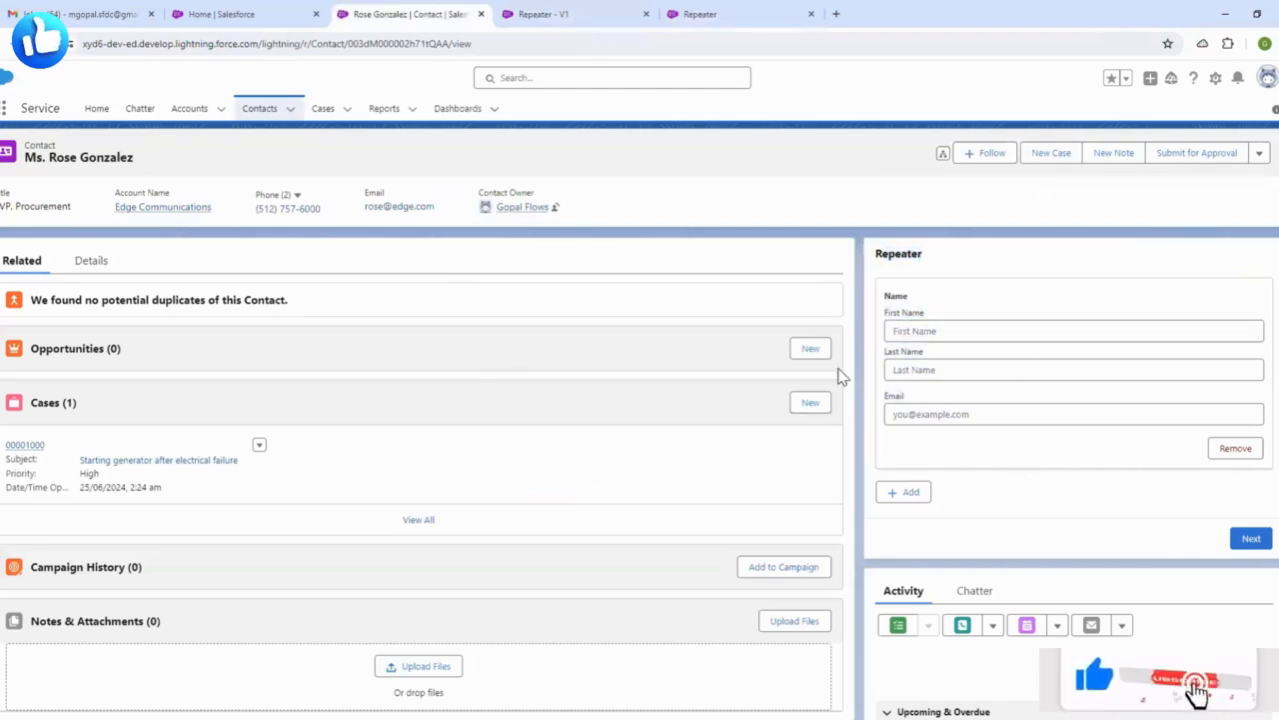
- Open the My Contacts list in a new tab, browse it, then switch back to the record
{"action": "middle_click", "coordinate": [259, 112]}
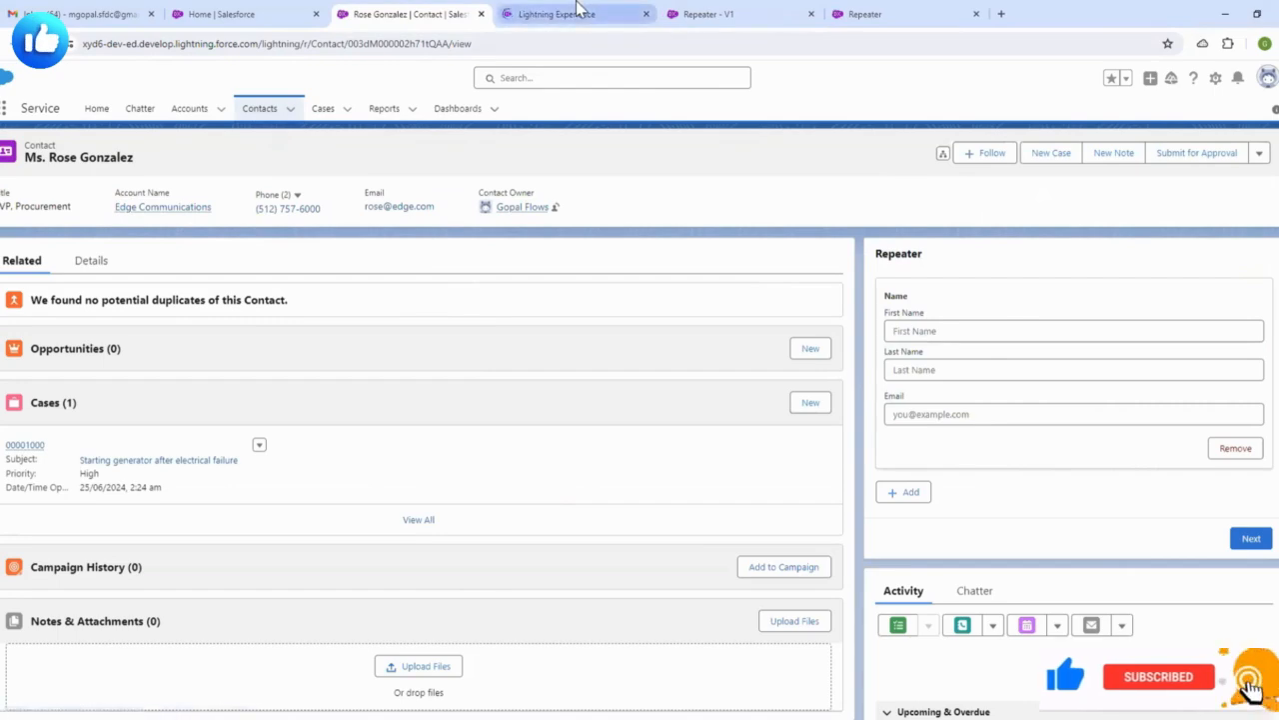
{"action": "left_click_drag", "start_coordinate": [611, 22], "coordinate": [418, 14]}
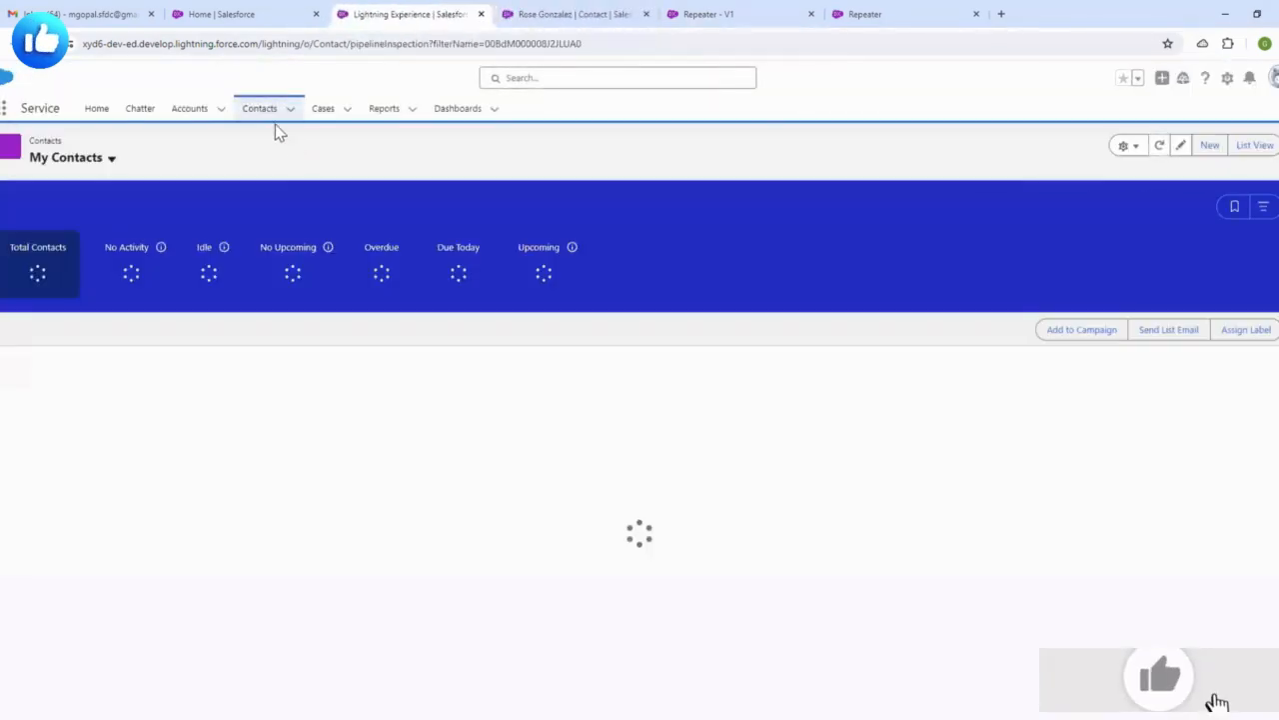
{"action": "left_click", "coordinate": [95, 159]}
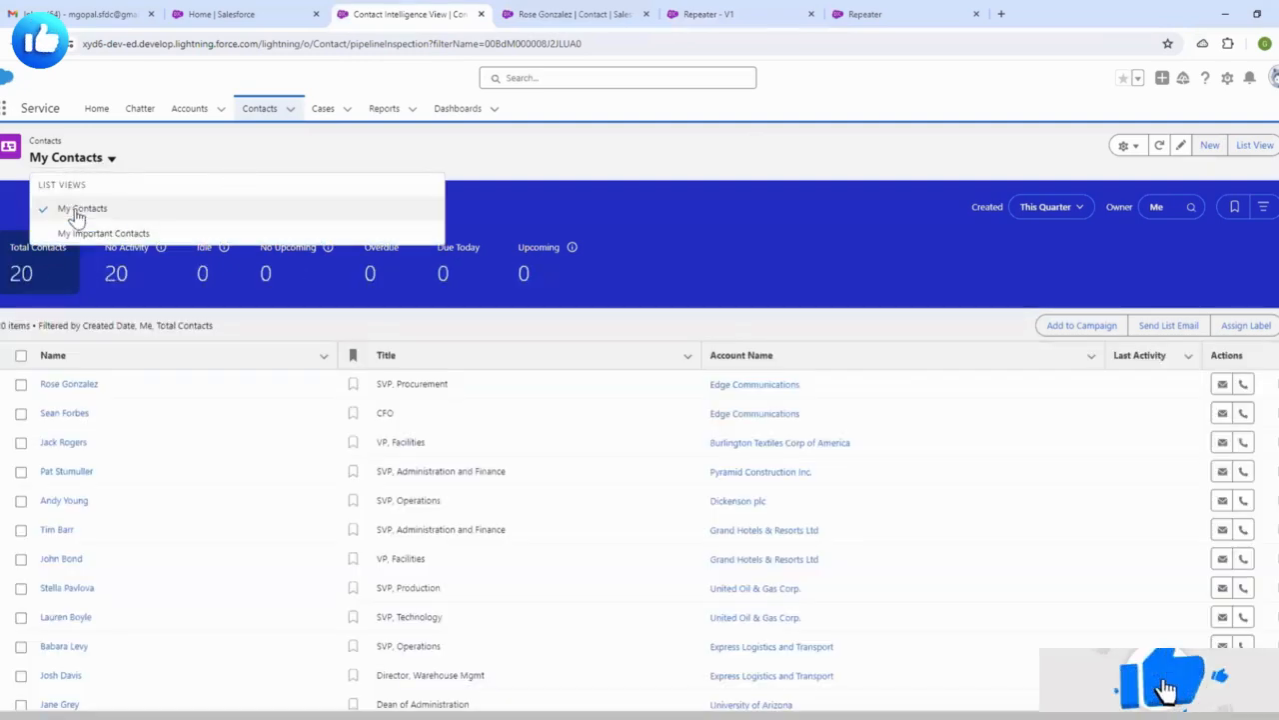
{"action": "left_click", "coordinate": [71, 205]}
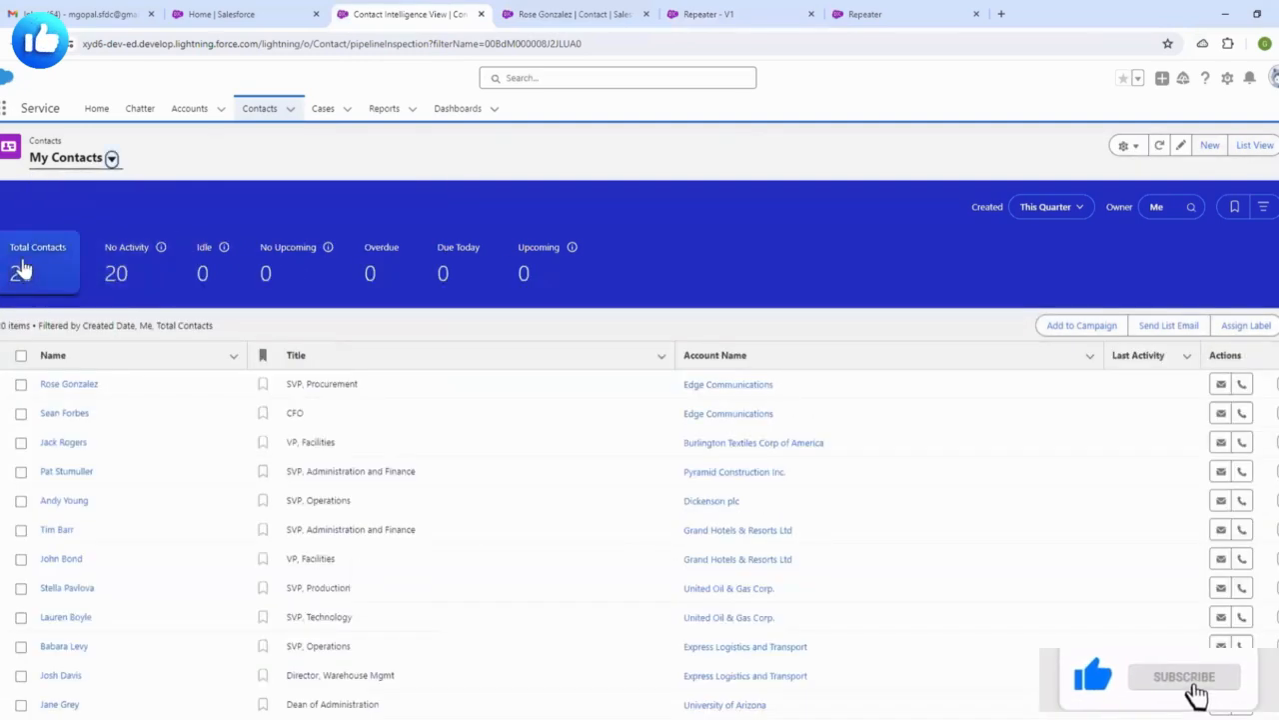
{"action": "scroll", "coordinate": [130, 490], "scroll_direction": "down", "scroll_amount": 3}
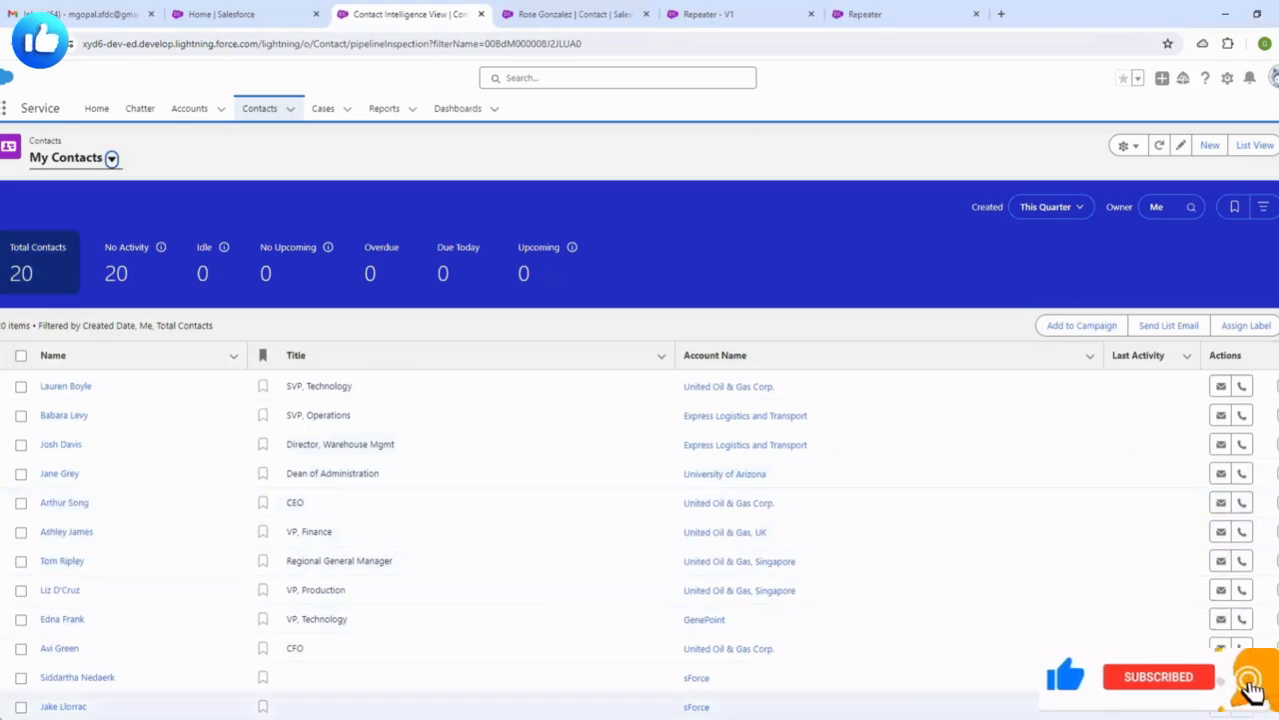
{"action": "scroll", "coordinate": [270, 447], "scroll_direction": "up", "scroll_amount": 3}
{"action": "left_click", "coordinate": [580, 14]}
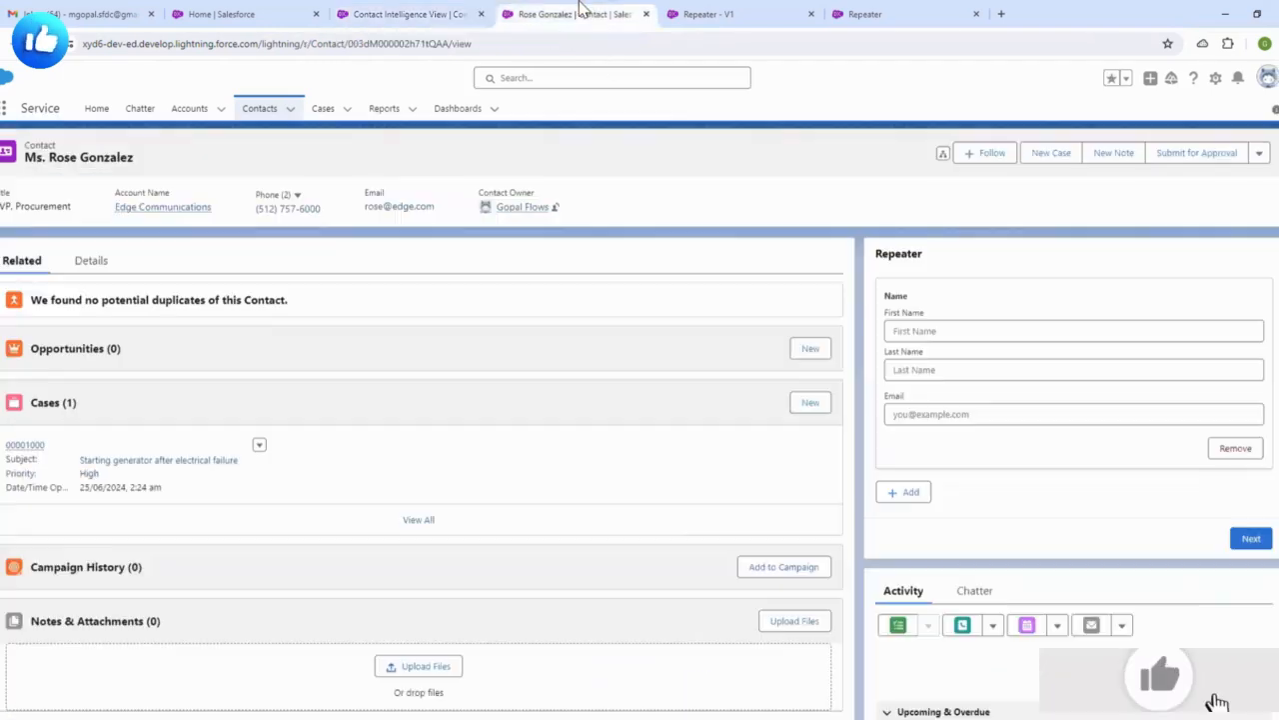
- Fill the first contact's first and last name from suggestions and its email
{"action": "left_click", "coordinate": [942, 340]}
{"action": "left_click", "coordinate": [984, 389]}
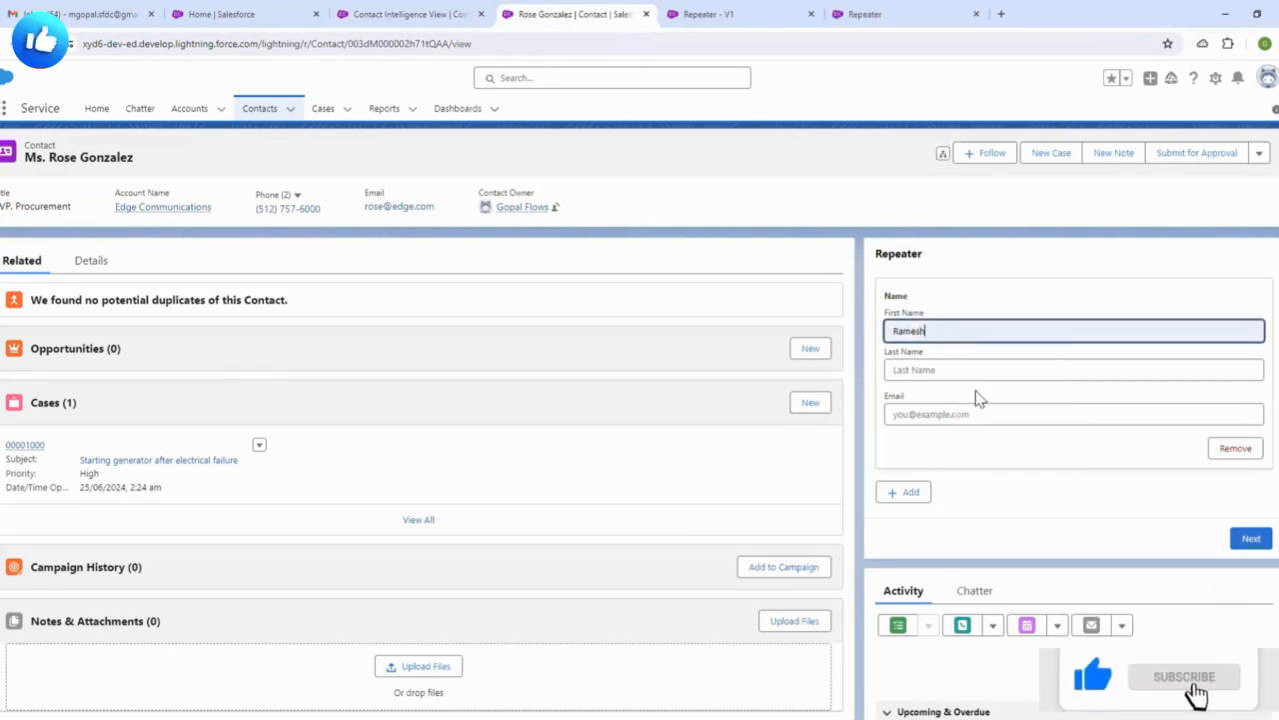
{"action": "left_click", "coordinate": [968, 372]}
{"action": "left_click", "coordinate": [964, 502]}
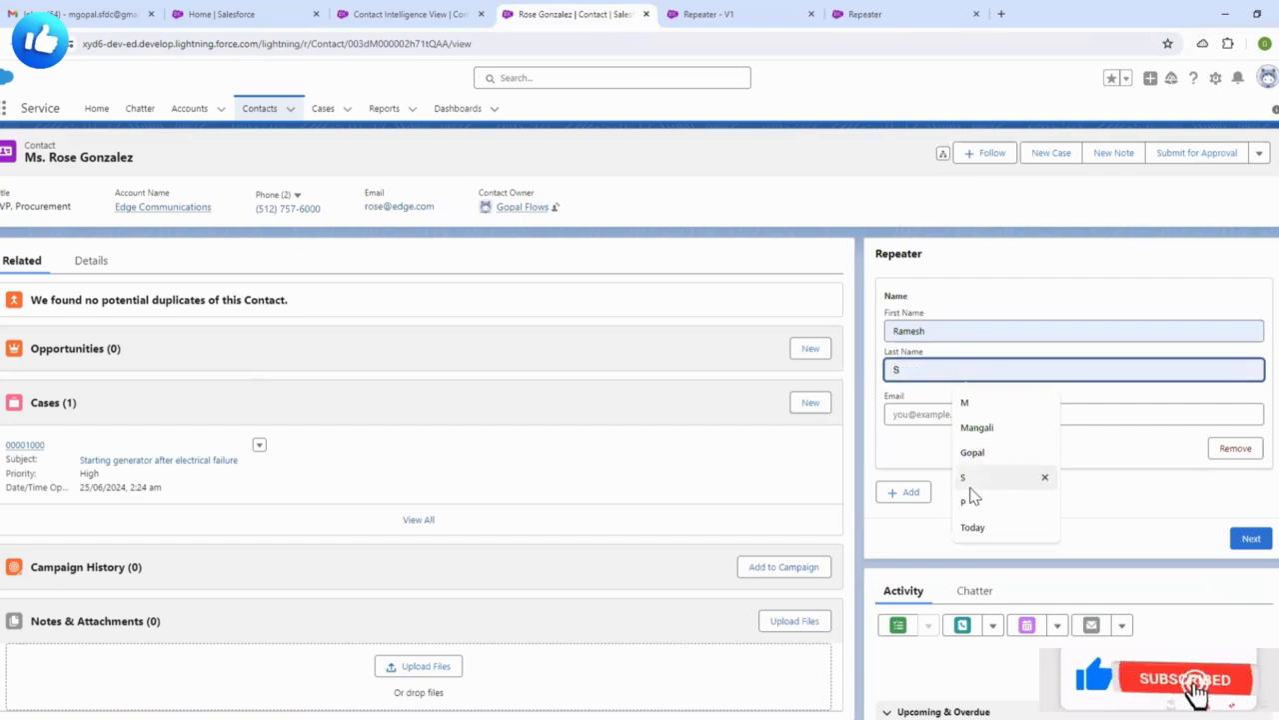
{"action": "left_click", "coordinate": [922, 414]}
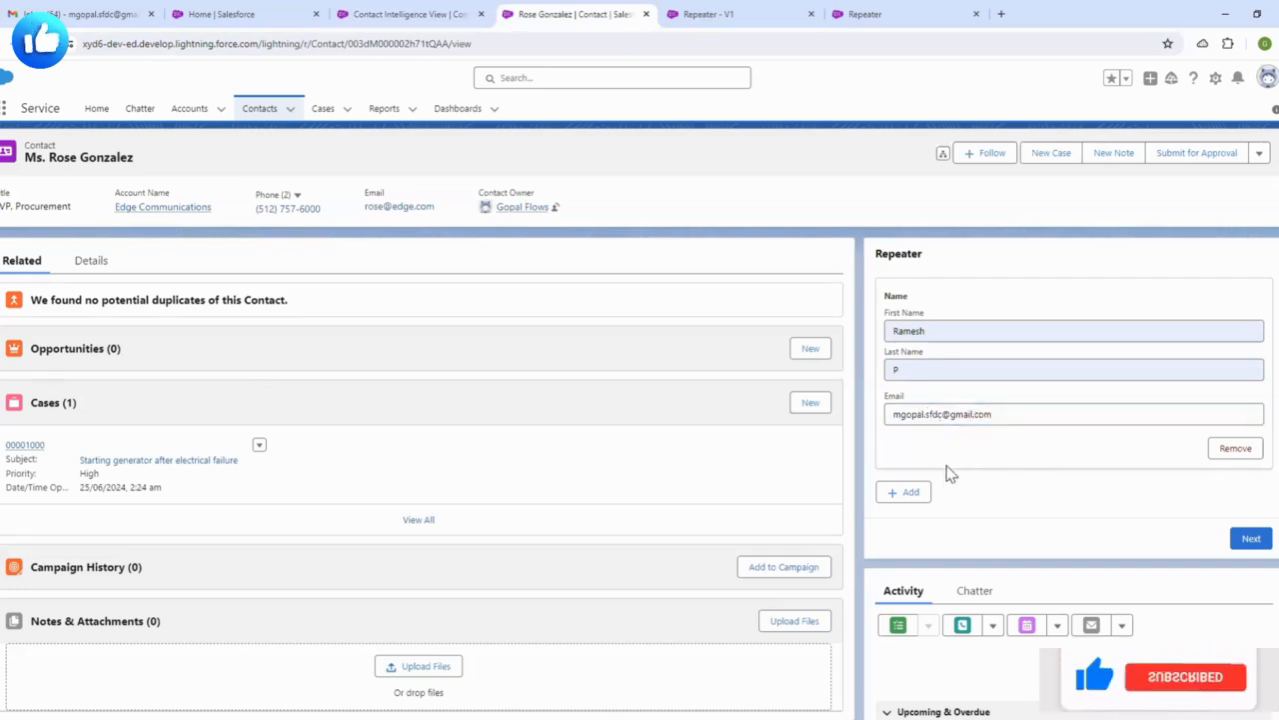
- Add a second contact row with suggested first and last names and a typed email
{"action": "left_click", "coordinate": [905, 492]}
{"action": "scroll", "coordinate": [989, 435], "scroll_direction": "down", "scroll_amount": 2}
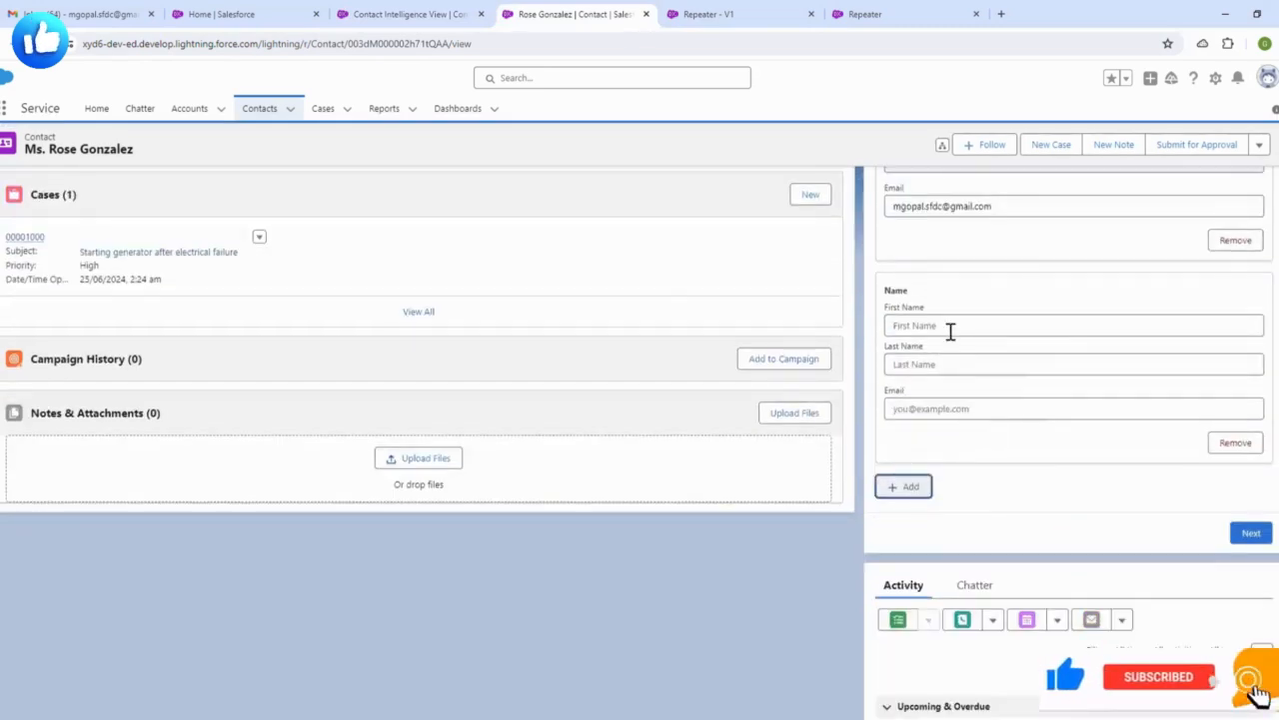
{"action": "left_click", "coordinate": [951, 327]}
{"action": "left_click", "coordinate": [975, 457]}
{"action": "left_click", "coordinate": [950, 364]}
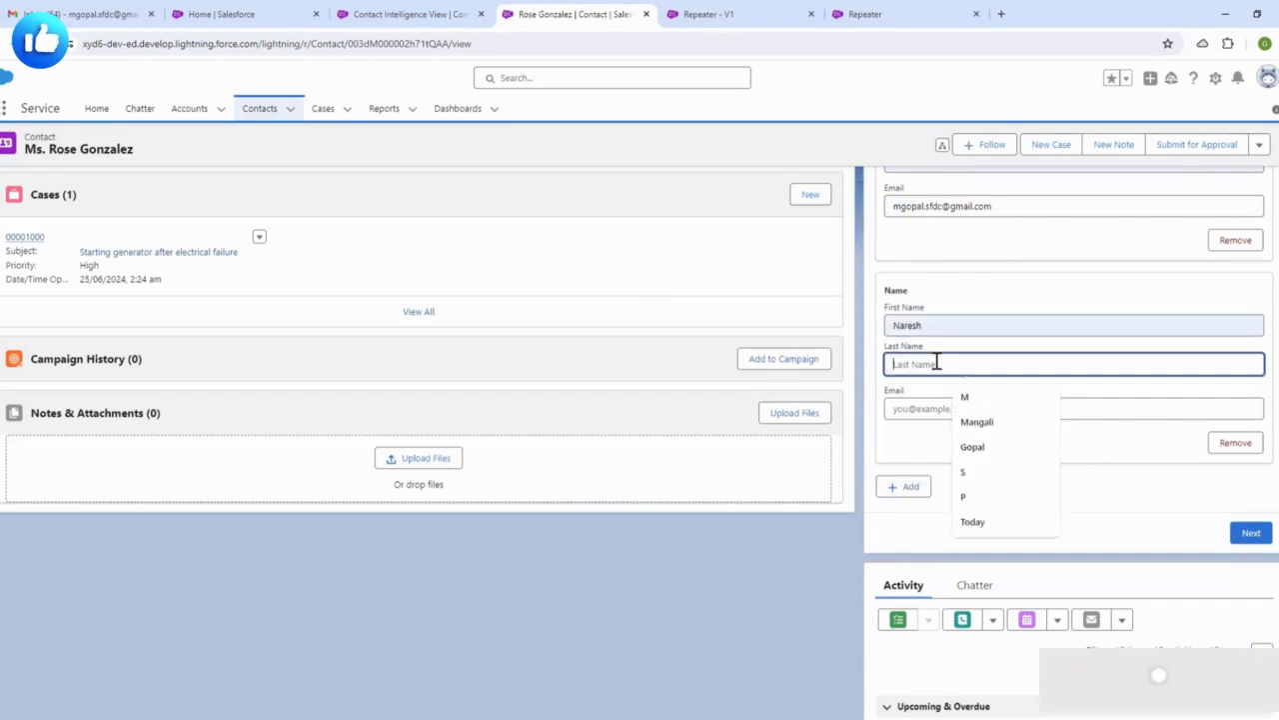
{"action": "left_click", "coordinate": [975, 518]}
{"action": "left_click", "coordinate": [921, 406]}
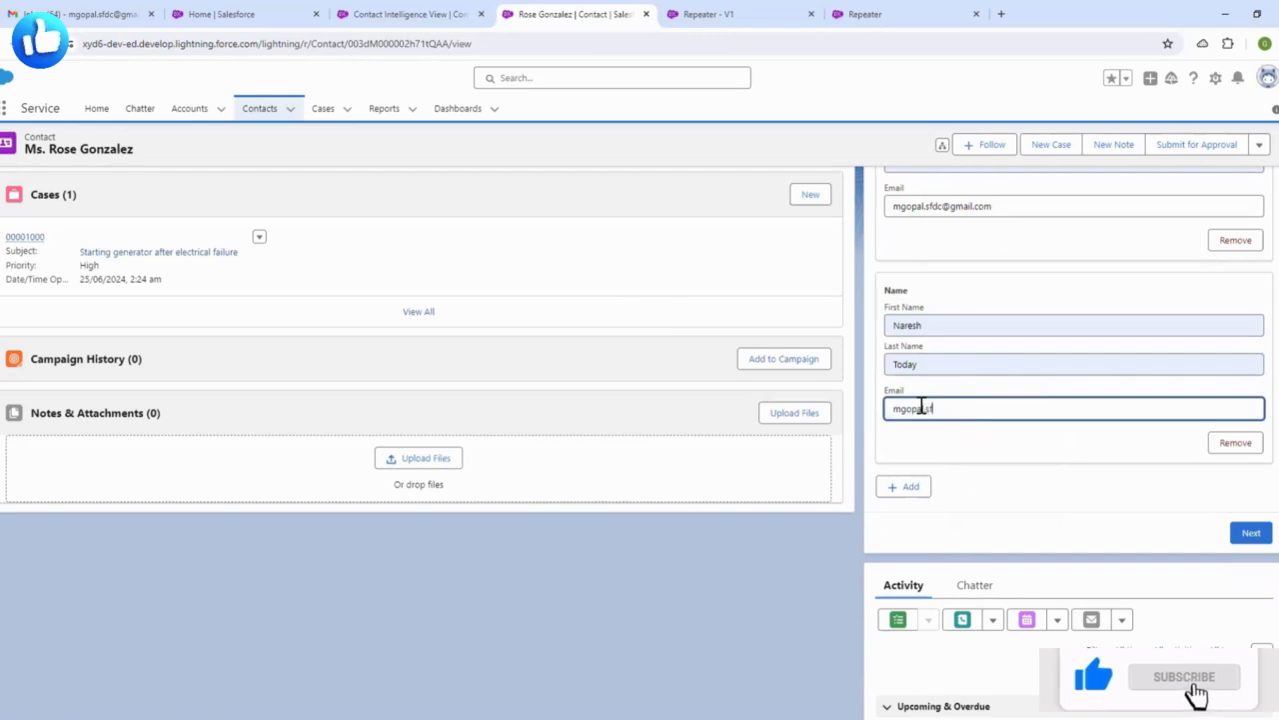
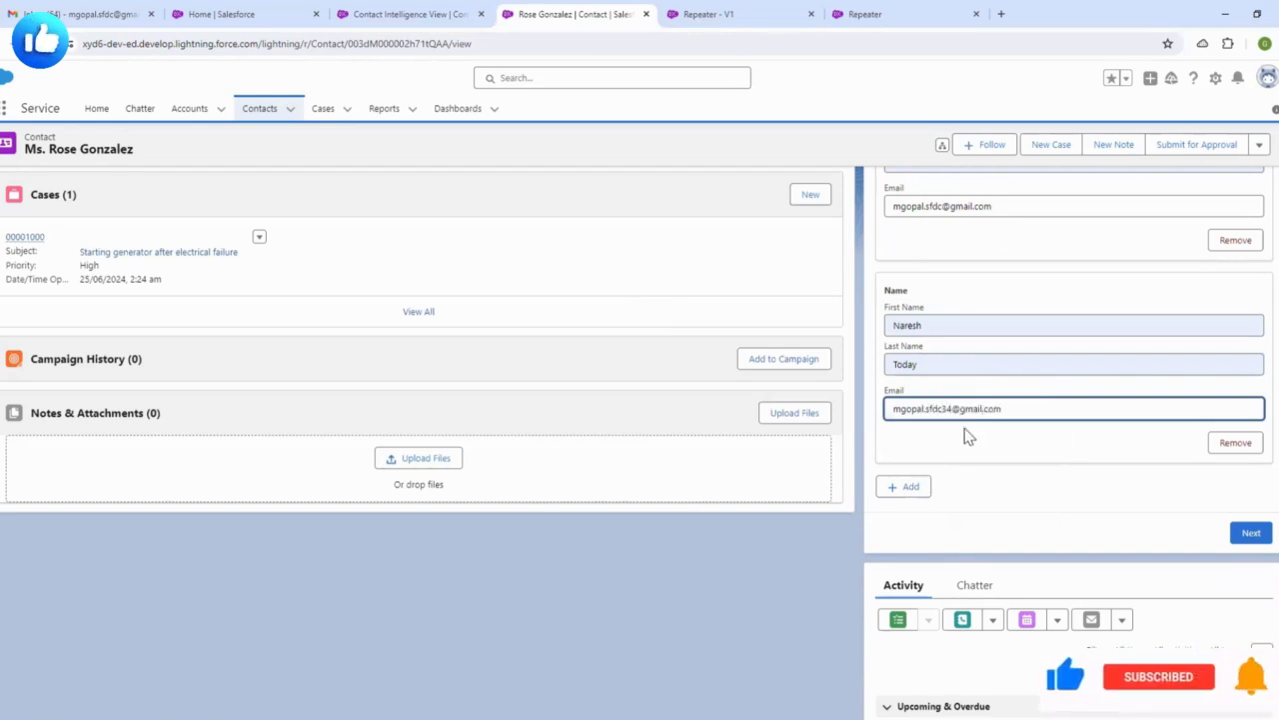
{"action": "left_click", "coordinate": [965, 428]}
- Add a third contact row with suggested first and last names and a Gmail address
{"action": "scroll", "coordinate": [973, 400], "scroll_direction": "up", "scroll_amount": 2}
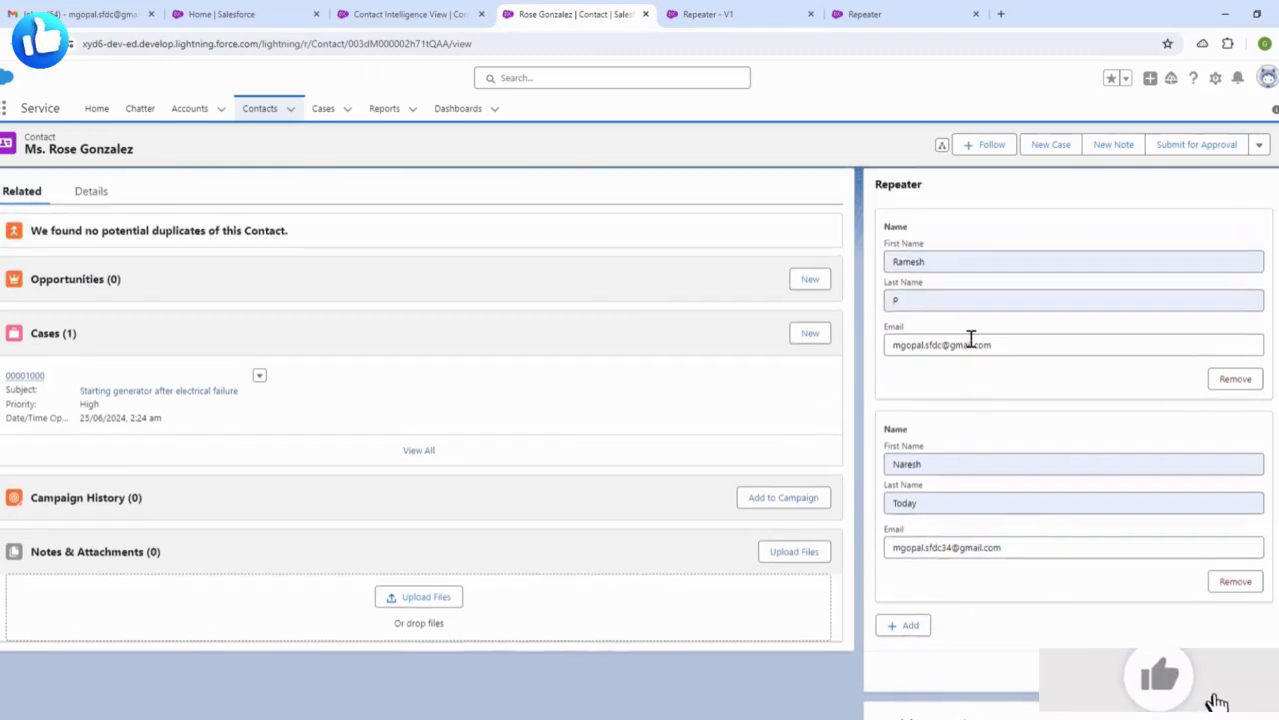
{"action": "scroll", "coordinate": [967, 370], "scroll_direction": "down", "scroll_amount": 4}
{"action": "left_click", "coordinate": [917, 381]}
{"action": "left_click", "coordinate": [967, 421]}
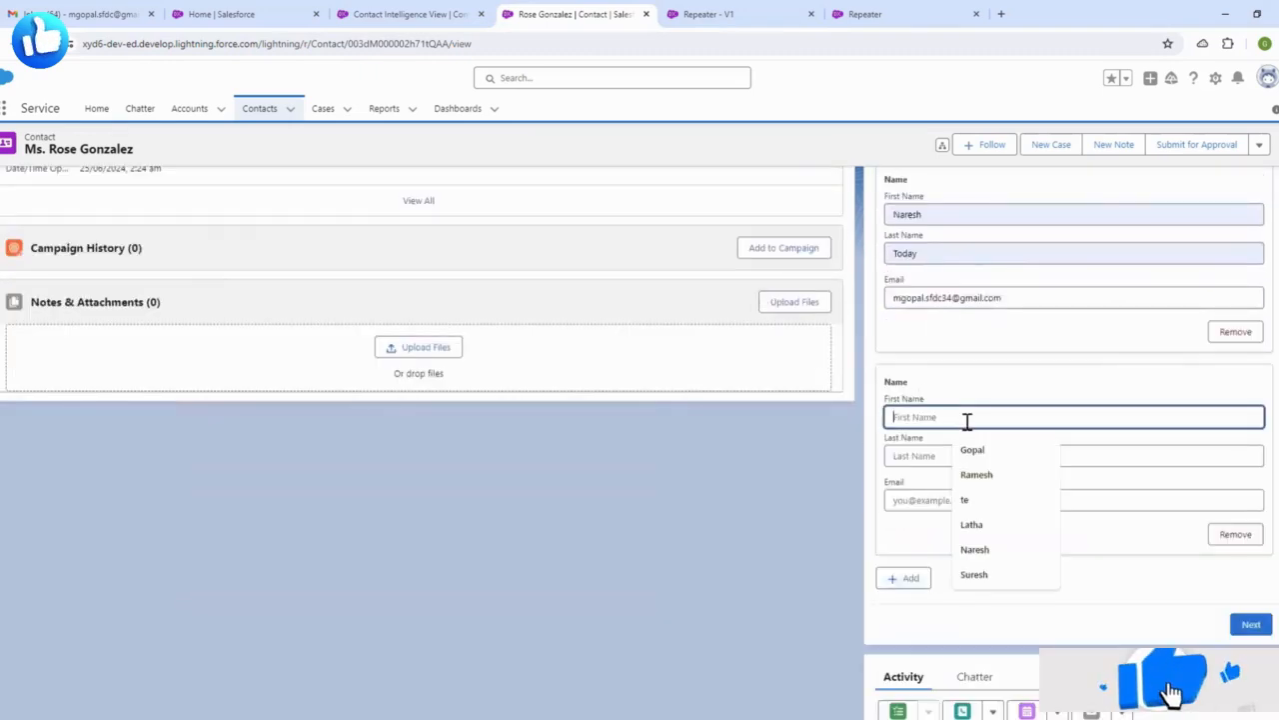
{"action": "left_click", "coordinate": [991, 575]}
{"action": "left_click", "coordinate": [917, 457]}
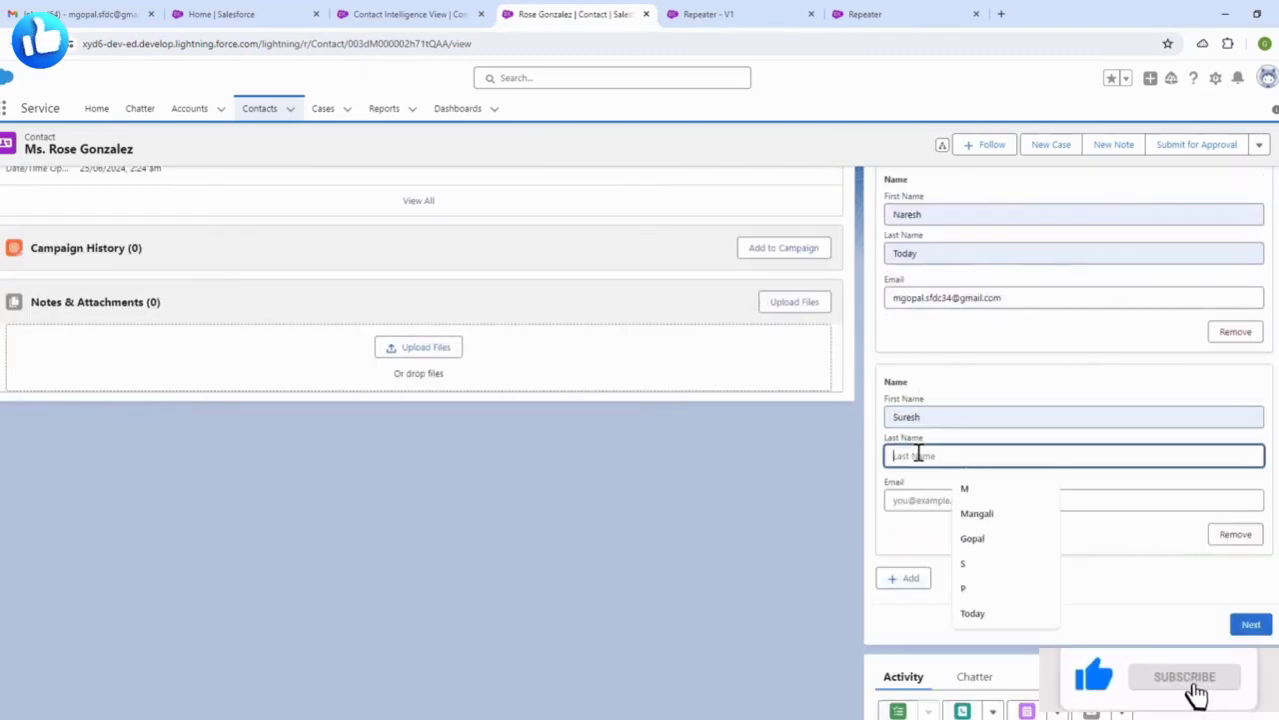
{"action": "left_click", "coordinate": [965, 585]}
{"action": "left_click", "coordinate": [928, 500]}
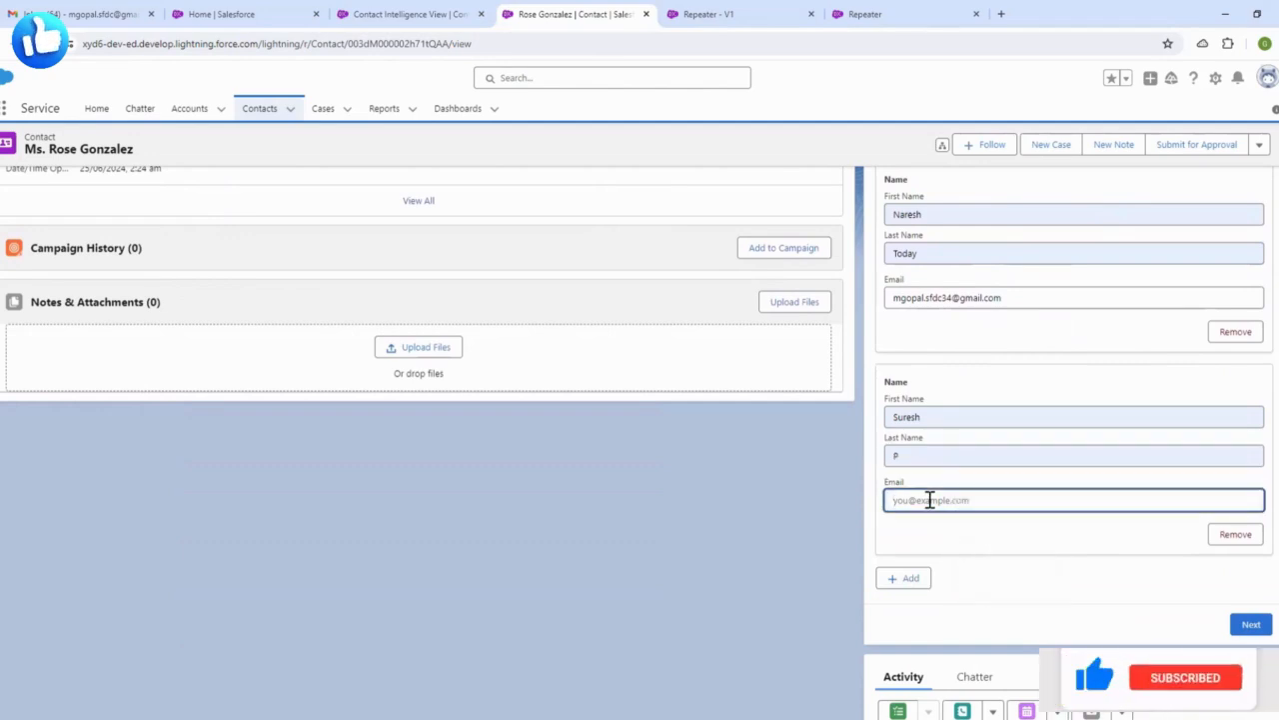
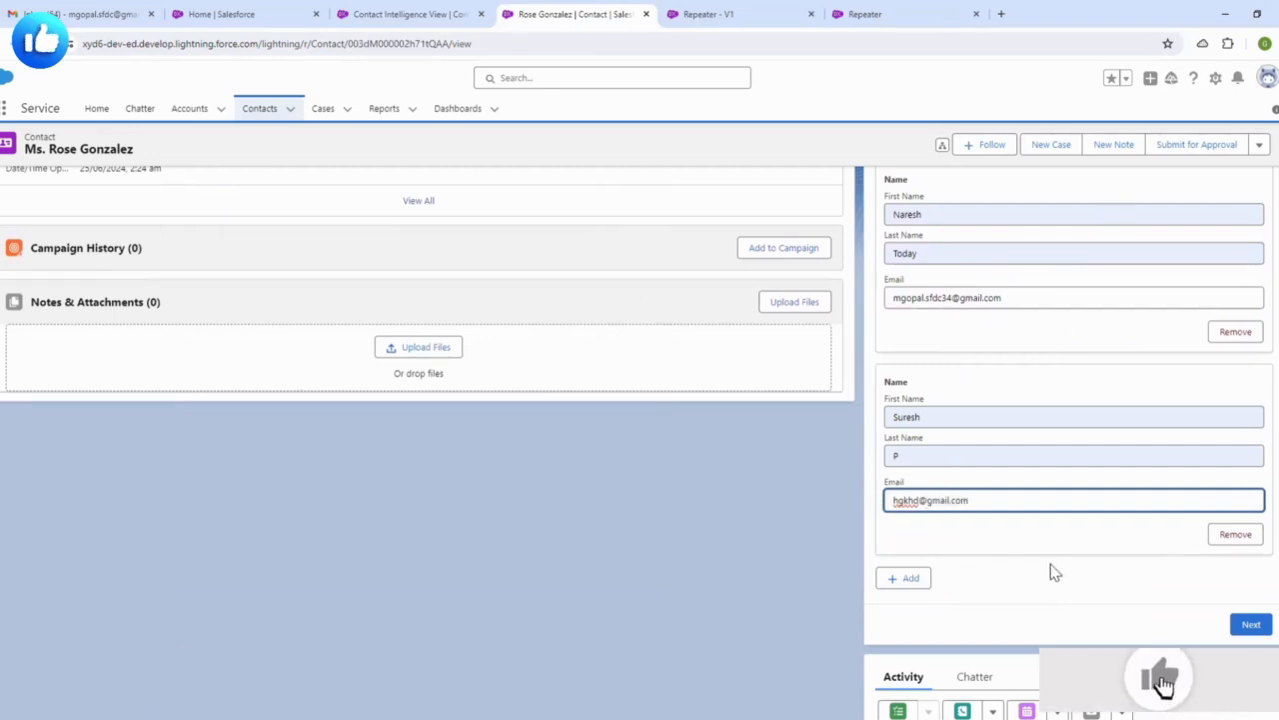
{"action": "left_click", "coordinate": [1051, 566]}
{"action": "scroll", "coordinate": [993, 471], "scroll_direction": "up", "scroll_amount": 3}
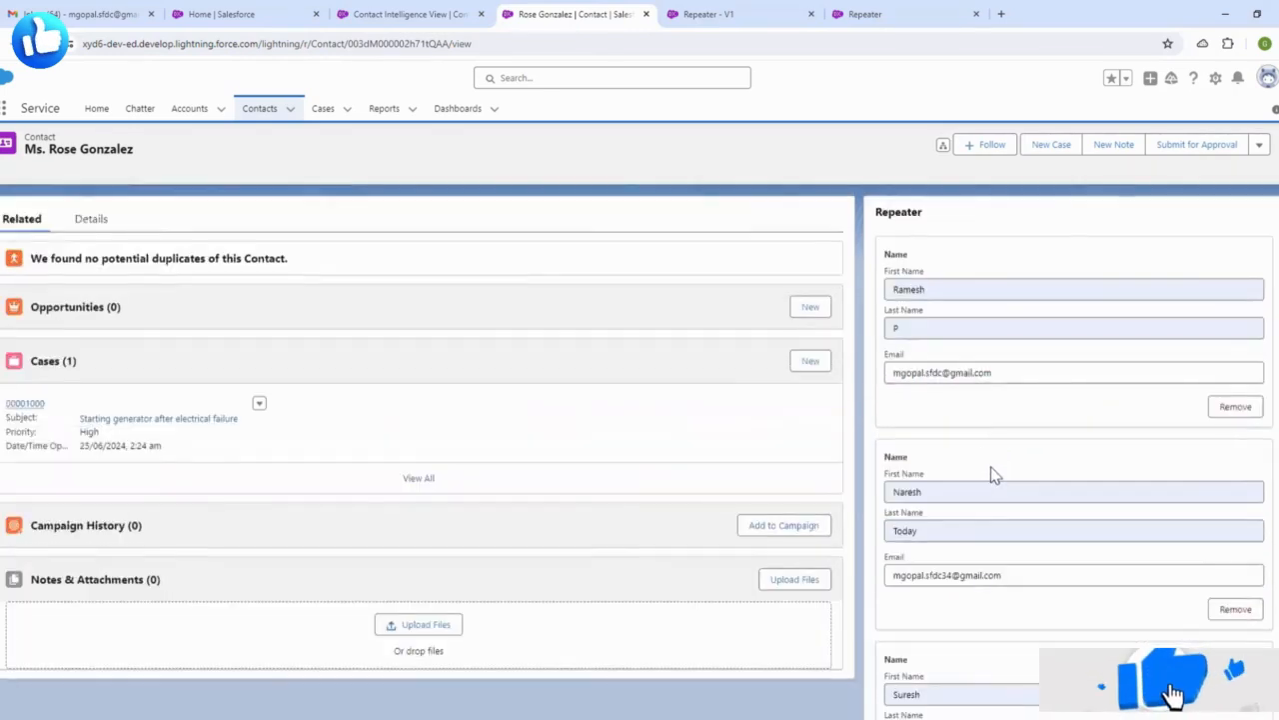
{"action": "scroll", "coordinate": [999, 400], "scroll_direction": "down", "scroll_amount": 2}
{"action": "scroll", "coordinate": [990, 310], "scroll_direction": "up", "scroll_amount": 2}
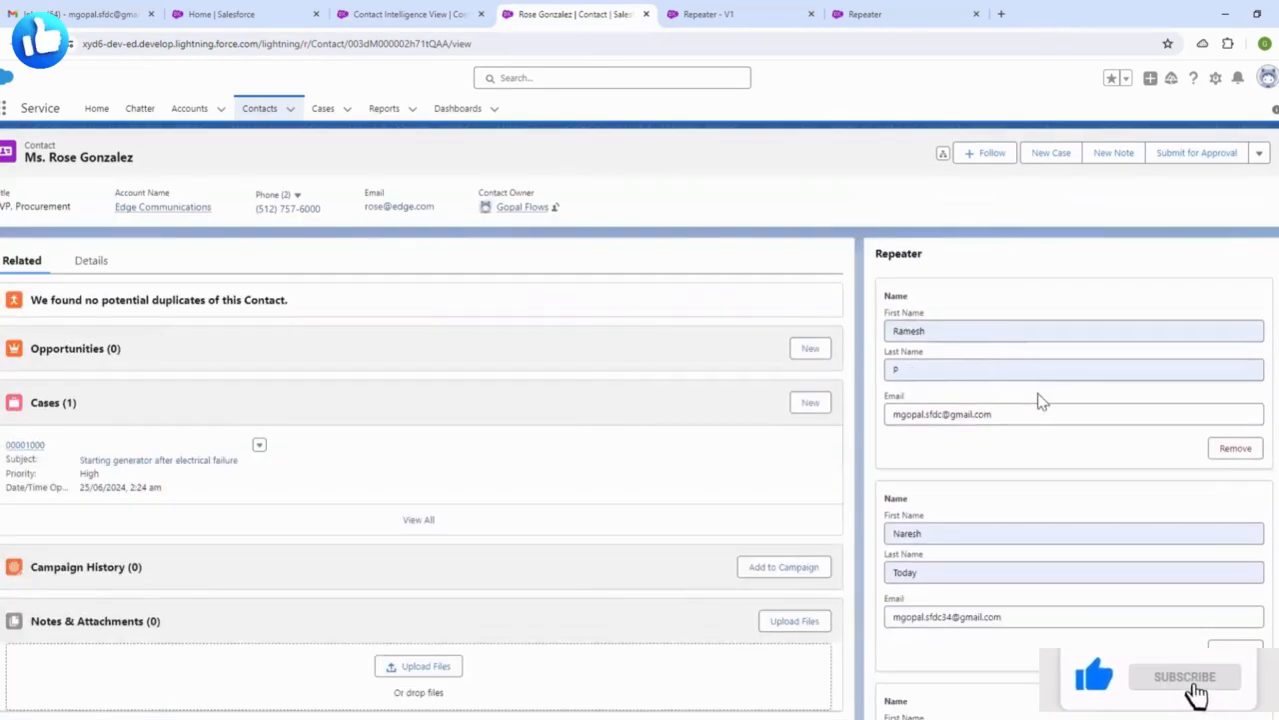
{"action": "scroll", "coordinate": [1040, 400], "scroll_direction": "down", "scroll_amount": 2}
{"action": "scroll", "coordinate": [989, 394], "scroll_direction": "down", "scroll_amount": 2}
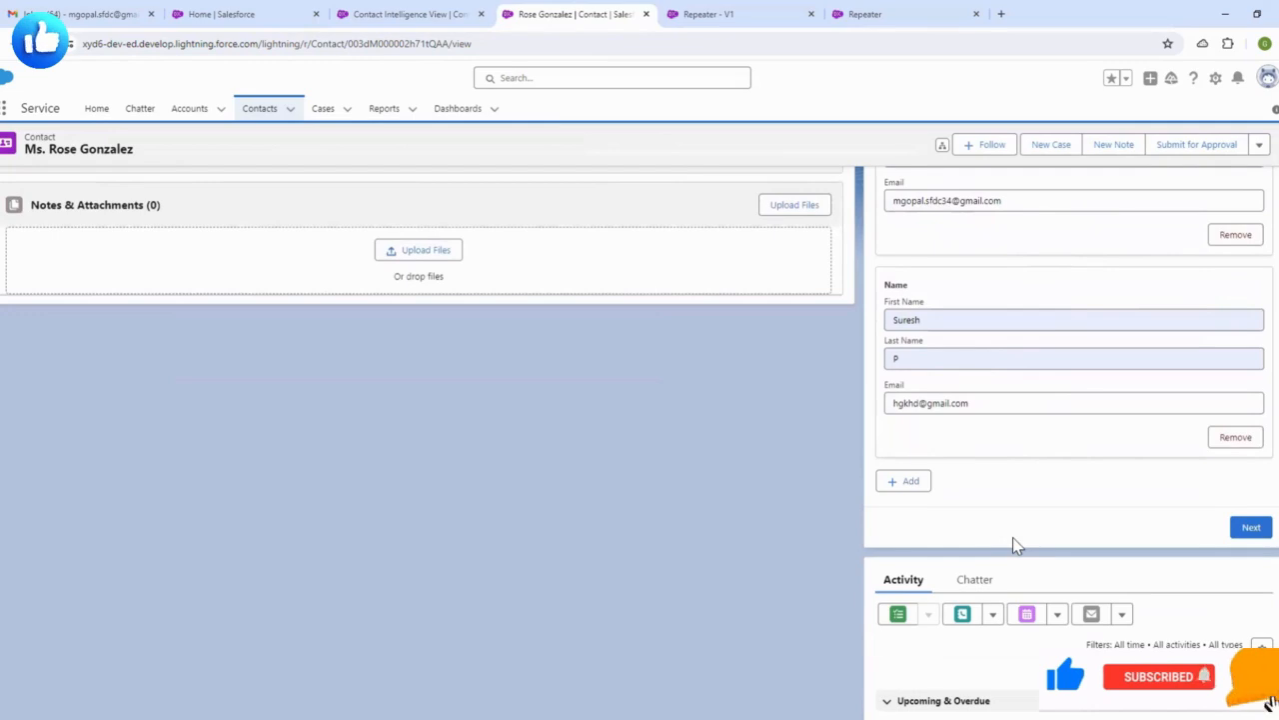
- Append about two dozen blank First Name, Last Name and Email blocks after the three filled contacts
{"action": "left_click", "coordinate": [929, 490]}
{"action": "scroll", "coordinate": [1012, 487], "scroll_direction": "down", "scroll_amount": 2}
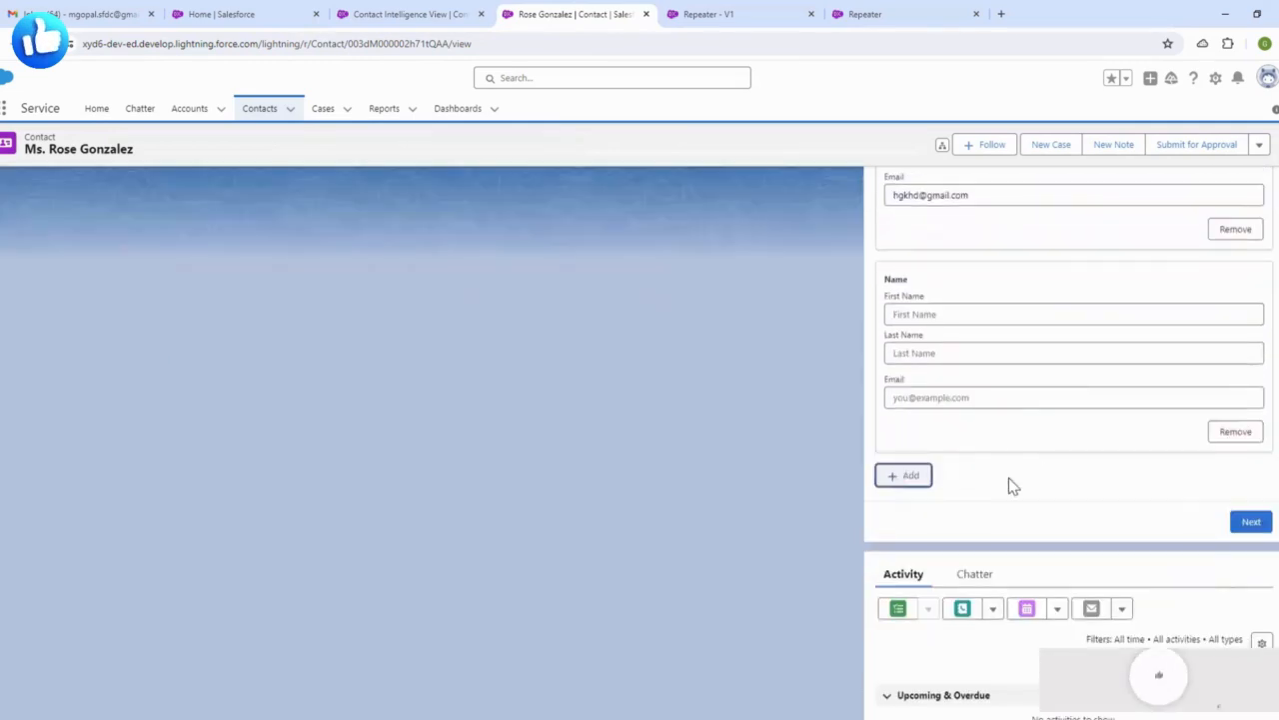
{"action": "left_click", "coordinate": [922, 487]}
{"action": "scroll", "coordinate": [951, 512], "scroll_direction": "down", "scroll_amount": 2}
{"action": "left_click", "coordinate": [916, 540]}
{"action": "scroll", "coordinate": [968, 524], "scroll_direction": "down", "scroll_amount": 4}
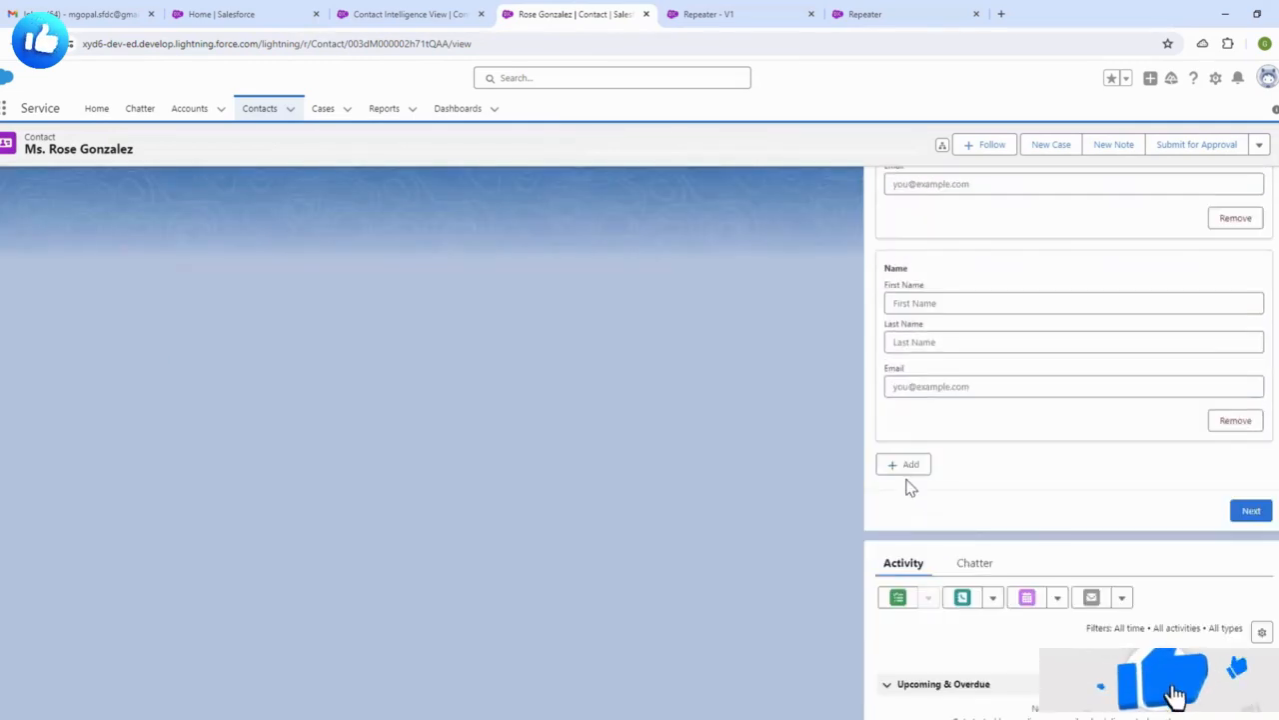
{"action": "left_click", "coordinate": [905, 474]}
{"action": "scroll", "coordinate": [919, 449], "scroll_direction": "down", "scroll_amount": 3}
{"action": "left_click", "coordinate": [911, 396]}
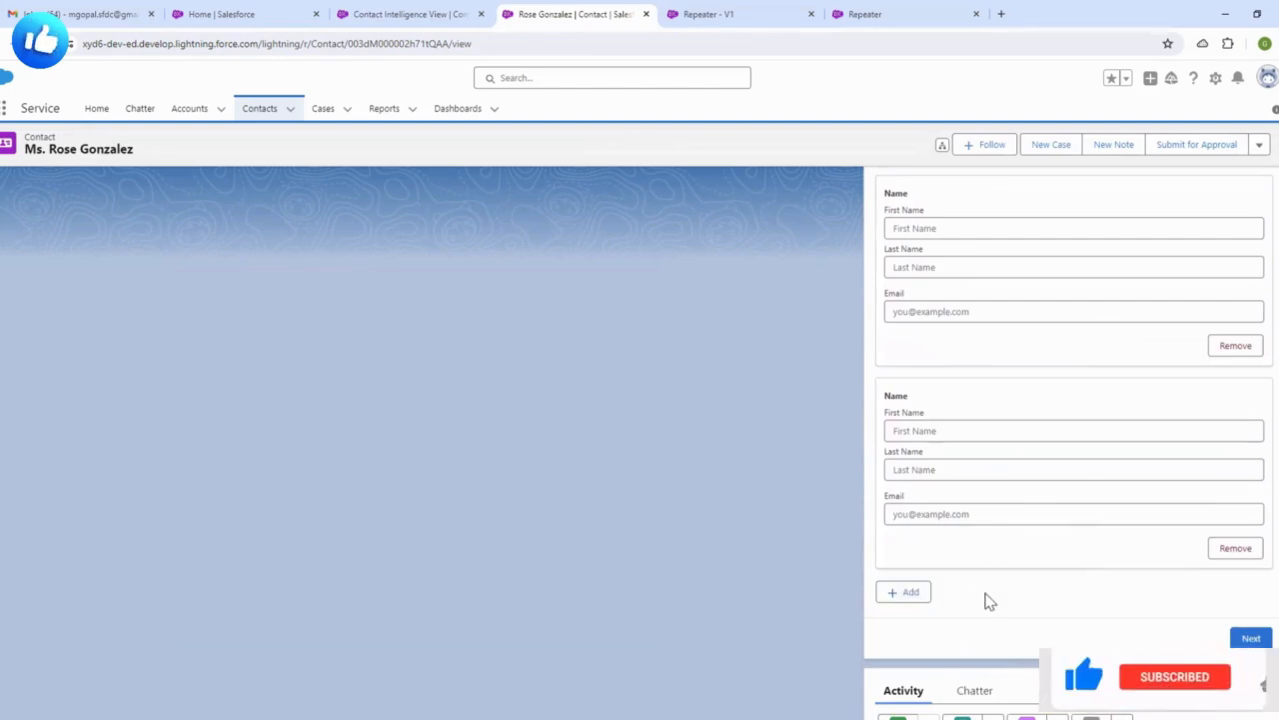
{"action": "left_click", "coordinate": [907, 593]}
{"action": "scroll", "coordinate": [993, 546], "scroll_direction": "down", "scroll_amount": 3}
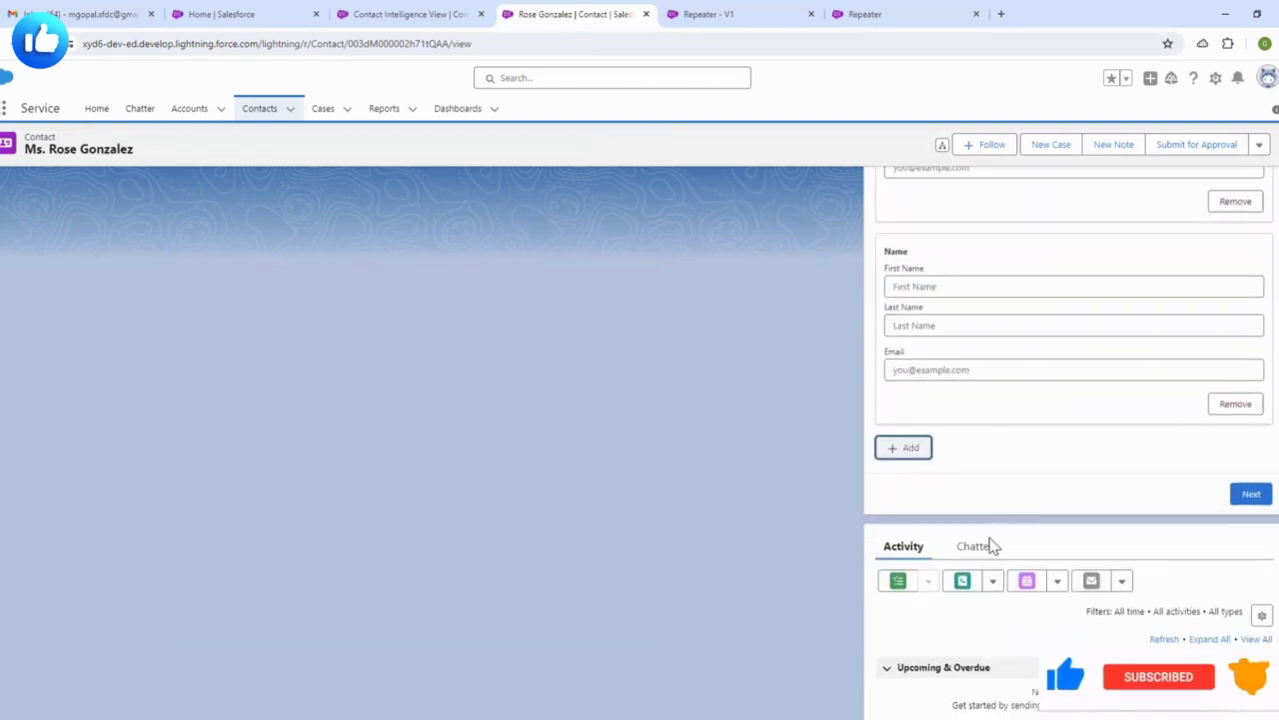
{"action": "left_click", "coordinate": [918, 447]}
{"action": "scroll", "coordinate": [934, 449], "scroll_direction": "down", "scroll_amount": 2}
{"action": "left_click", "coordinate": [922, 440]}
{"action": "scroll", "coordinate": [1008, 471], "scroll_direction": "down", "scroll_amount": 3}
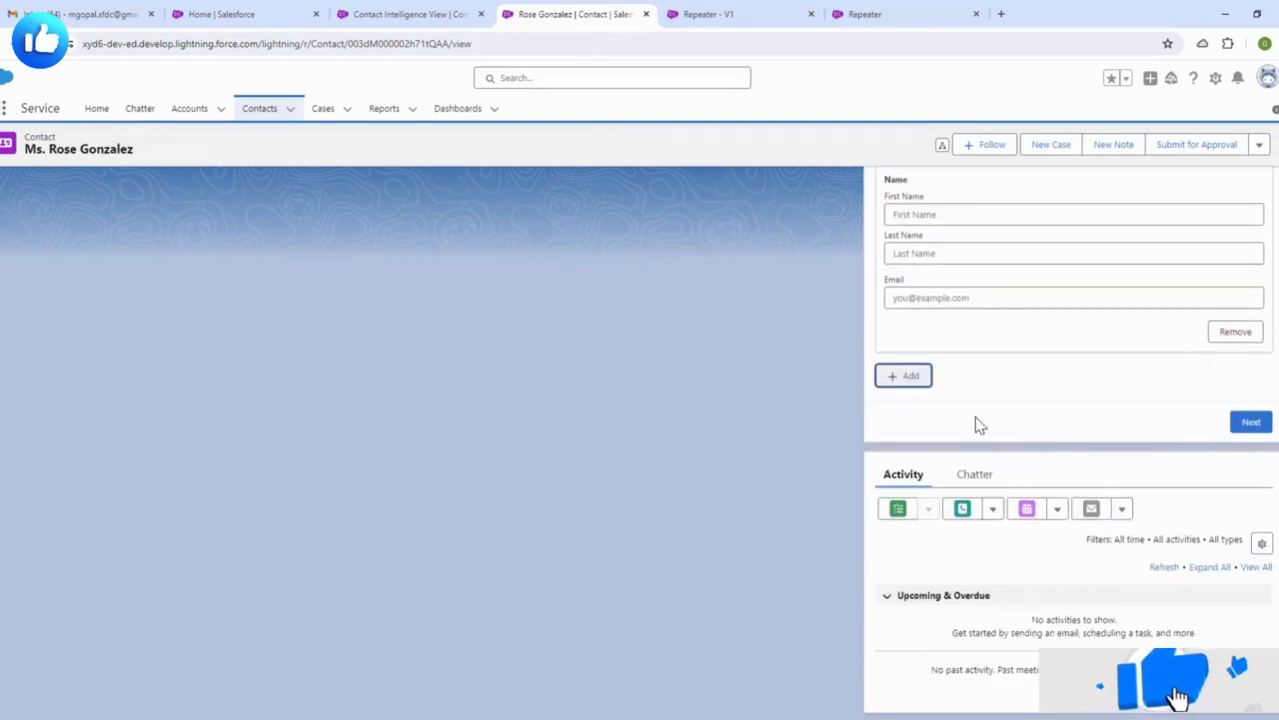
{"action": "left_click", "coordinate": [904, 374]}
{"action": "scroll", "coordinate": [1009, 498], "scroll_direction": "down", "scroll_amount": 2}
{"action": "left_click", "coordinate": [1020, 487]}
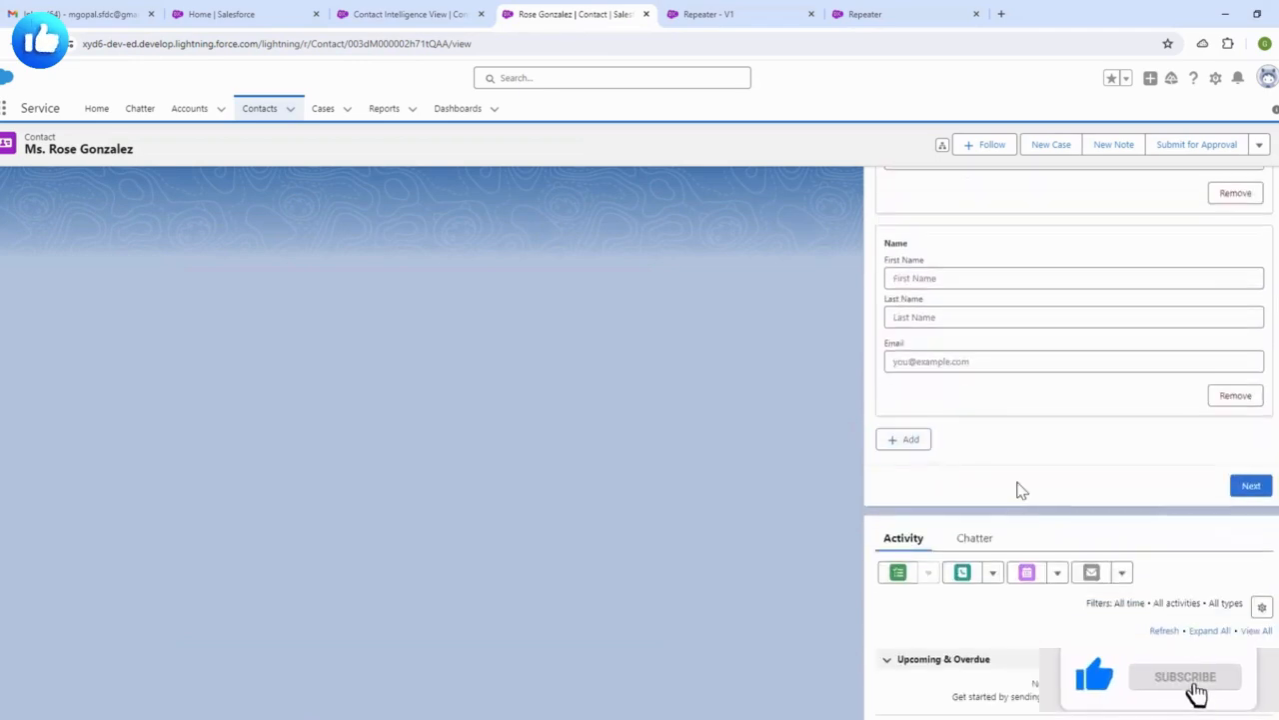
{"action": "left_click", "coordinate": [911, 444]}
{"action": "scroll", "coordinate": [1044, 461], "scroll_direction": "down", "scroll_amount": 3}
{"action": "left_click", "coordinate": [915, 376]}
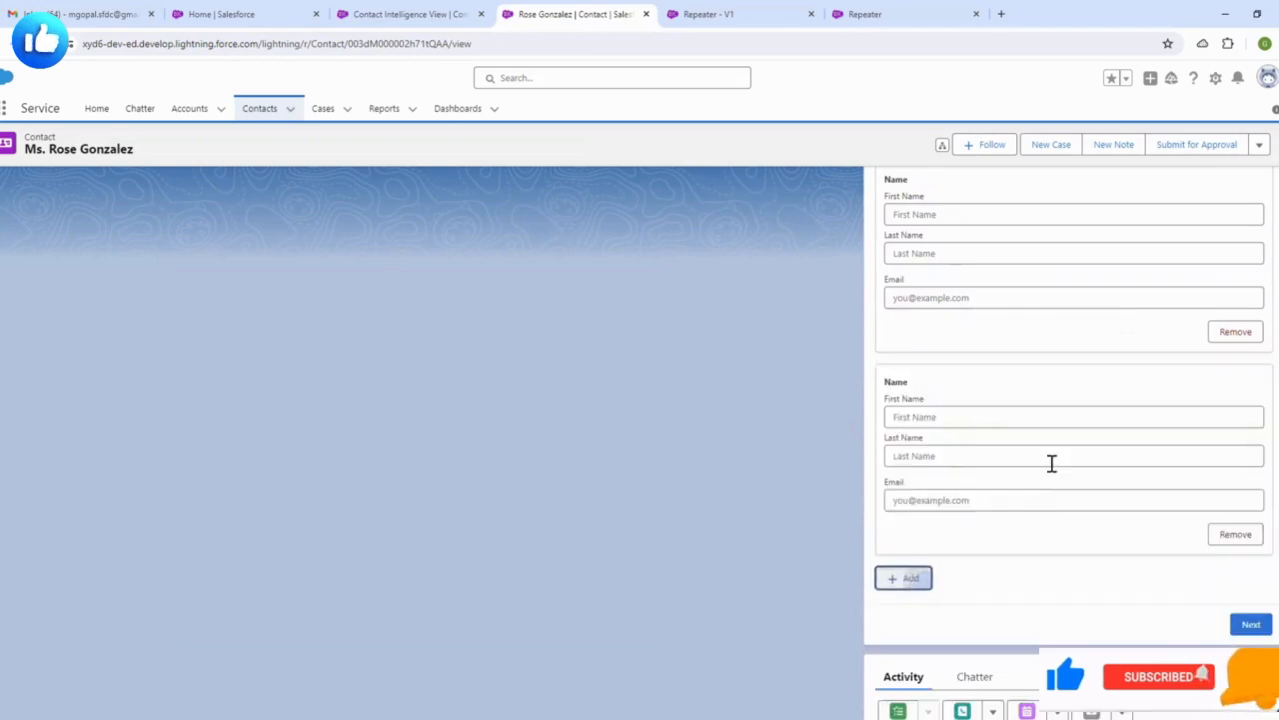
{"action": "scroll", "coordinate": [1051, 463], "scroll_direction": "down", "scroll_amount": 3}
{"action": "left_click", "coordinate": [924, 379]}
{"action": "scroll", "coordinate": [958, 414], "scroll_direction": "down", "scroll_amount": 3}
{"action": "left_click", "coordinate": [921, 381]}
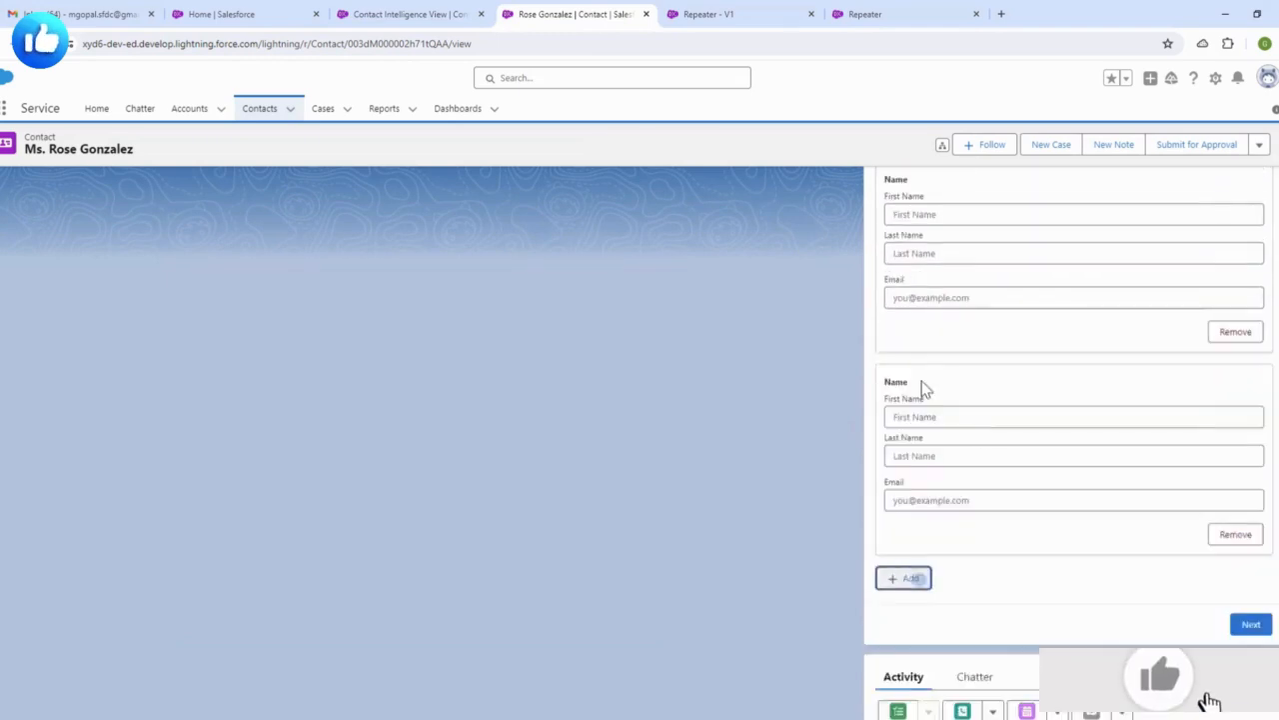
{"action": "scroll", "coordinate": [918, 383], "scroll_direction": "down", "scroll_amount": 3}
{"action": "left_click", "coordinate": [915, 380]}
{"action": "scroll", "coordinate": [950, 410], "scroll_direction": "down", "scroll_amount": 3}
{"action": "left_click", "coordinate": [918, 380]}
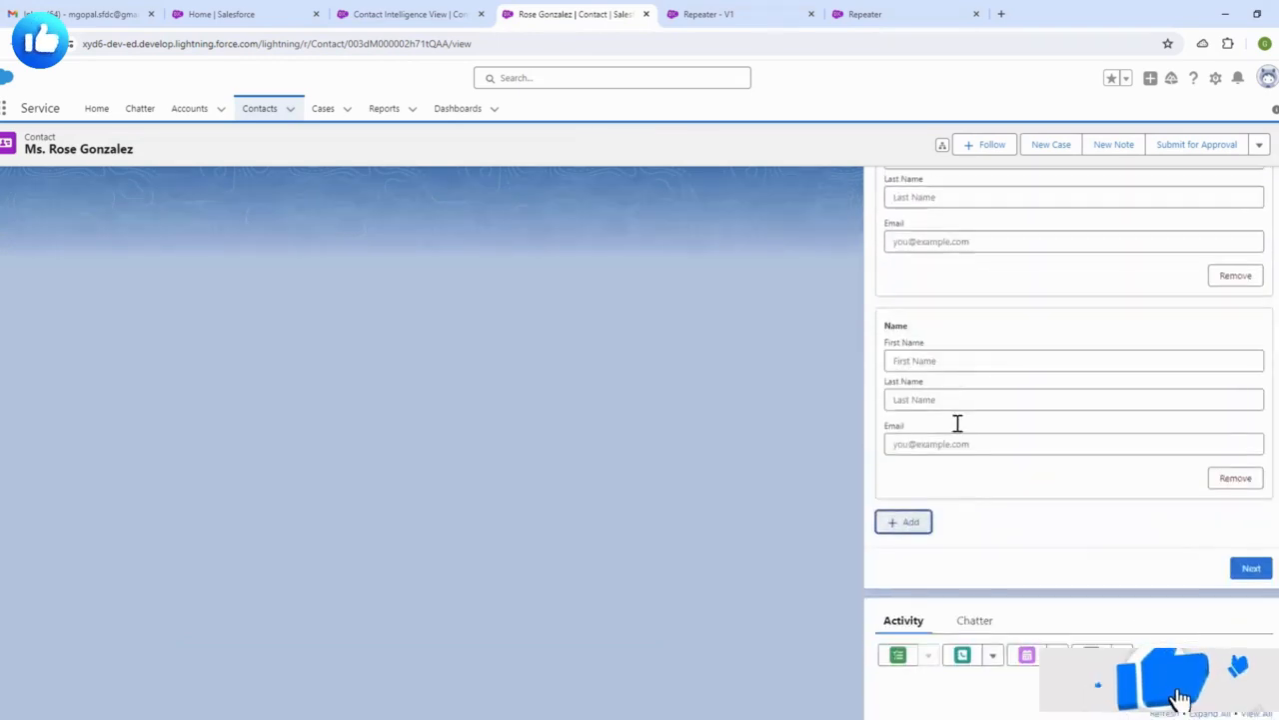
{"action": "scroll", "coordinate": [958, 422], "scroll_direction": "down", "scroll_amount": 3}
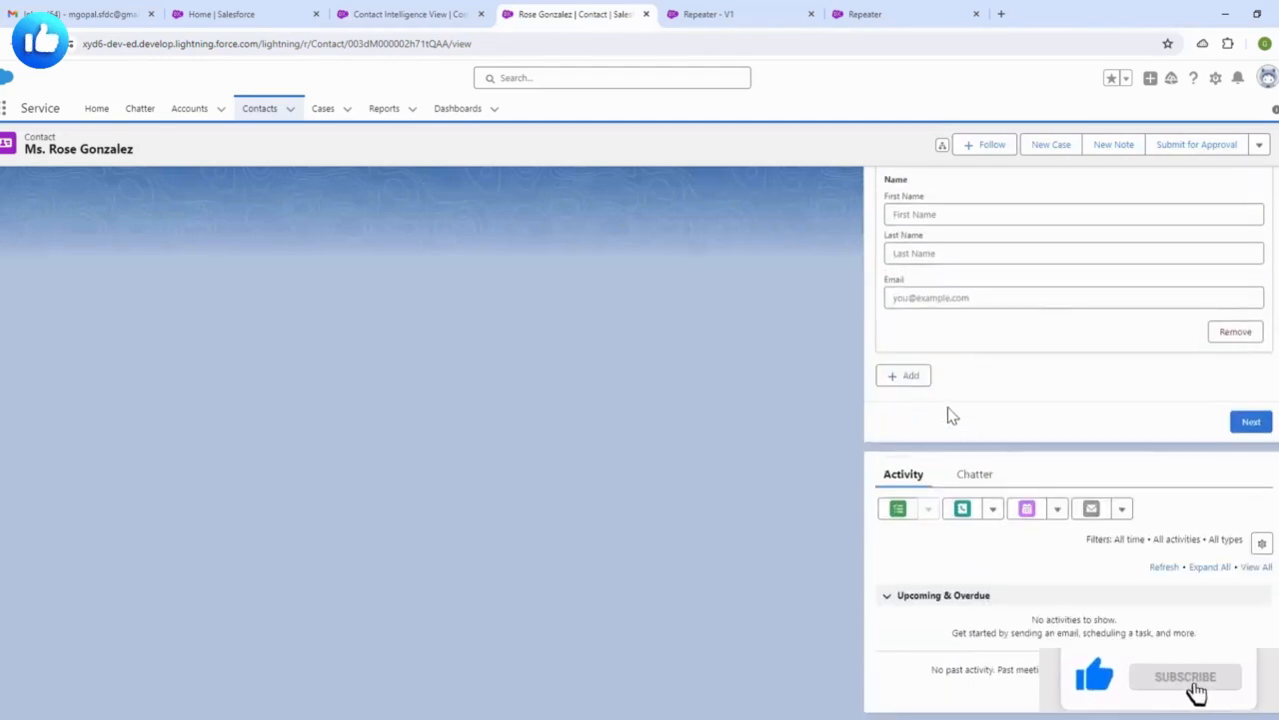
{"action": "left_click", "coordinate": [908, 379]}
{"action": "scroll", "coordinate": [905, 388], "scroll_direction": "down", "scroll_amount": 3}
{"action": "left_click", "coordinate": [914, 381]}
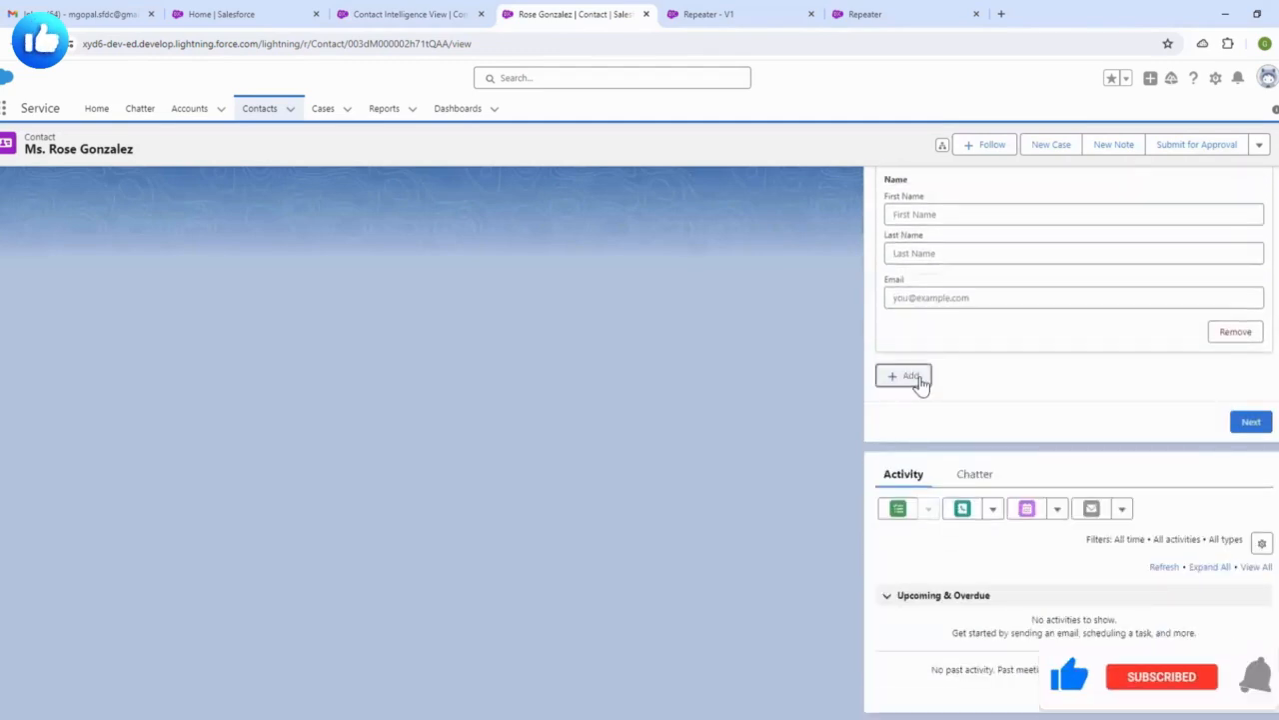
{"action": "scroll", "coordinate": [957, 394], "scroll_direction": "down", "scroll_amount": 3}
{"action": "left_click", "coordinate": [914, 384]}
{"action": "scroll", "coordinate": [1000, 419], "scroll_direction": "down", "scroll_amount": 3}
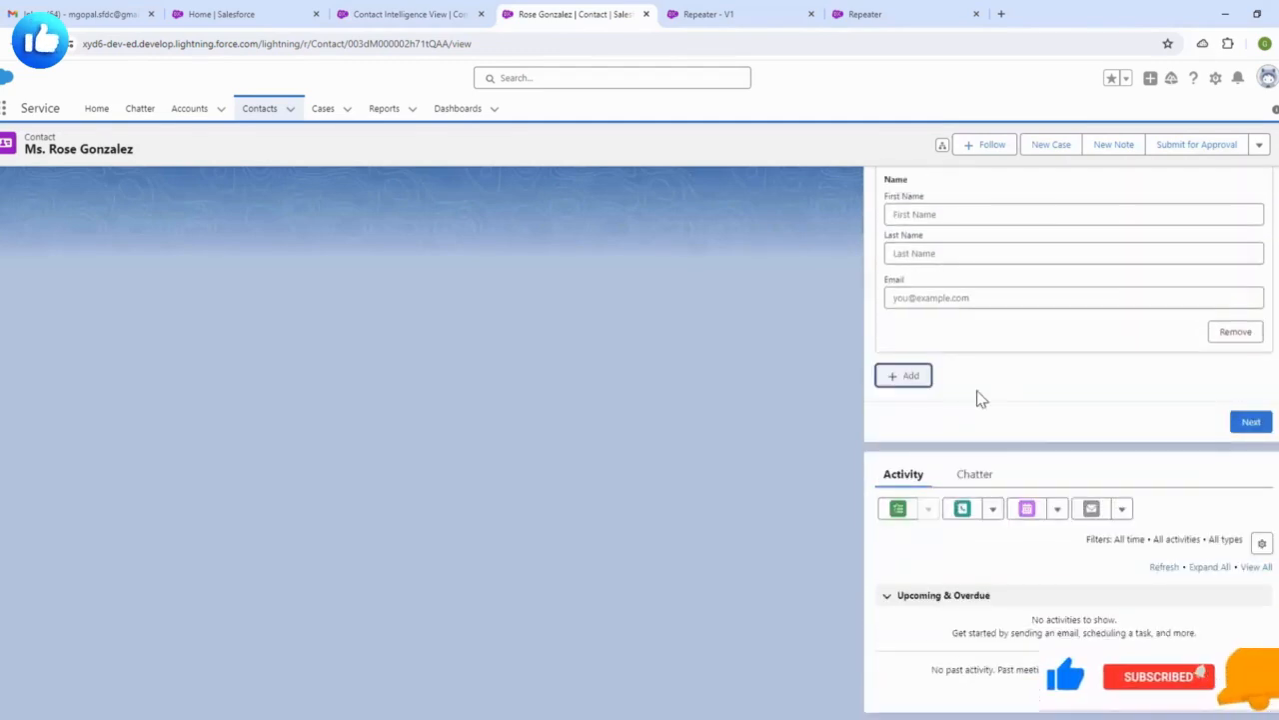
{"action": "left_click", "coordinate": [925, 379]}
{"action": "scroll", "coordinate": [959, 420], "scroll_direction": "down", "scroll_amount": 3}
{"action": "left_click", "coordinate": [909, 371]}
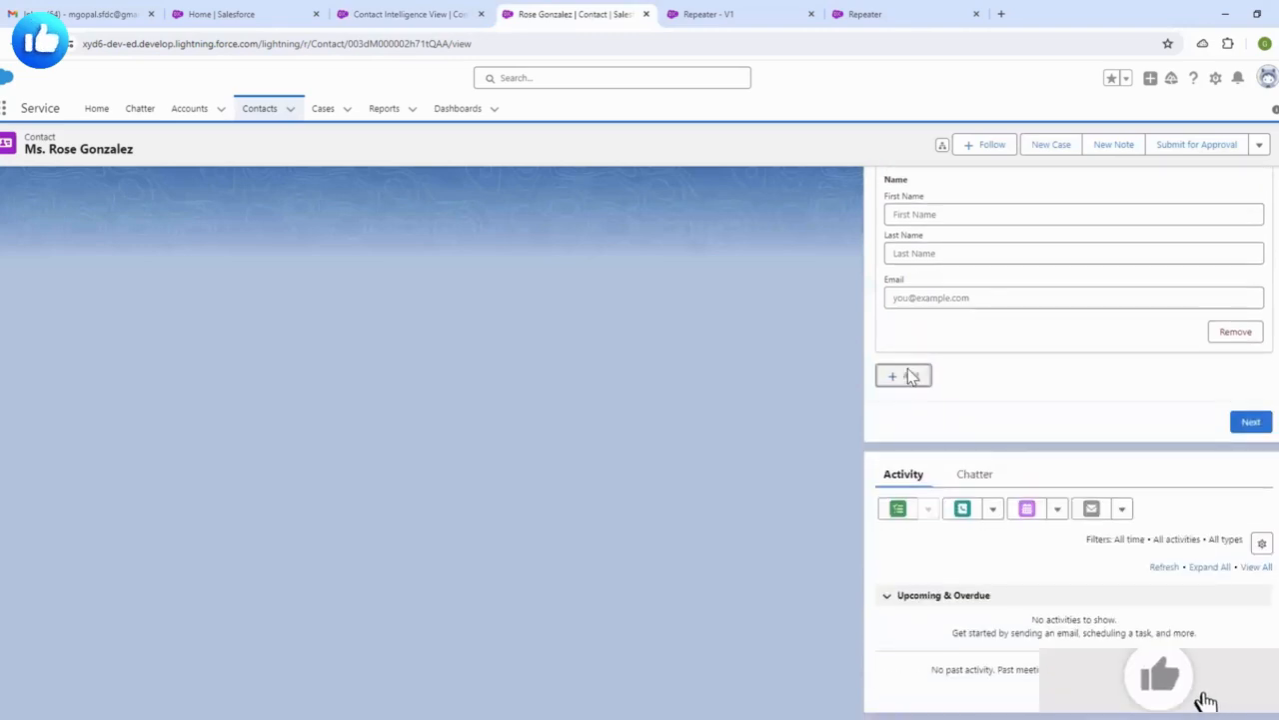
{"action": "scroll", "coordinate": [993, 449], "scroll_direction": "down", "scroll_amount": 3}
{"action": "left_click", "coordinate": [912, 382]}
{"action": "scroll", "coordinate": [978, 465], "scroll_direction": "down", "scroll_amount": 3}
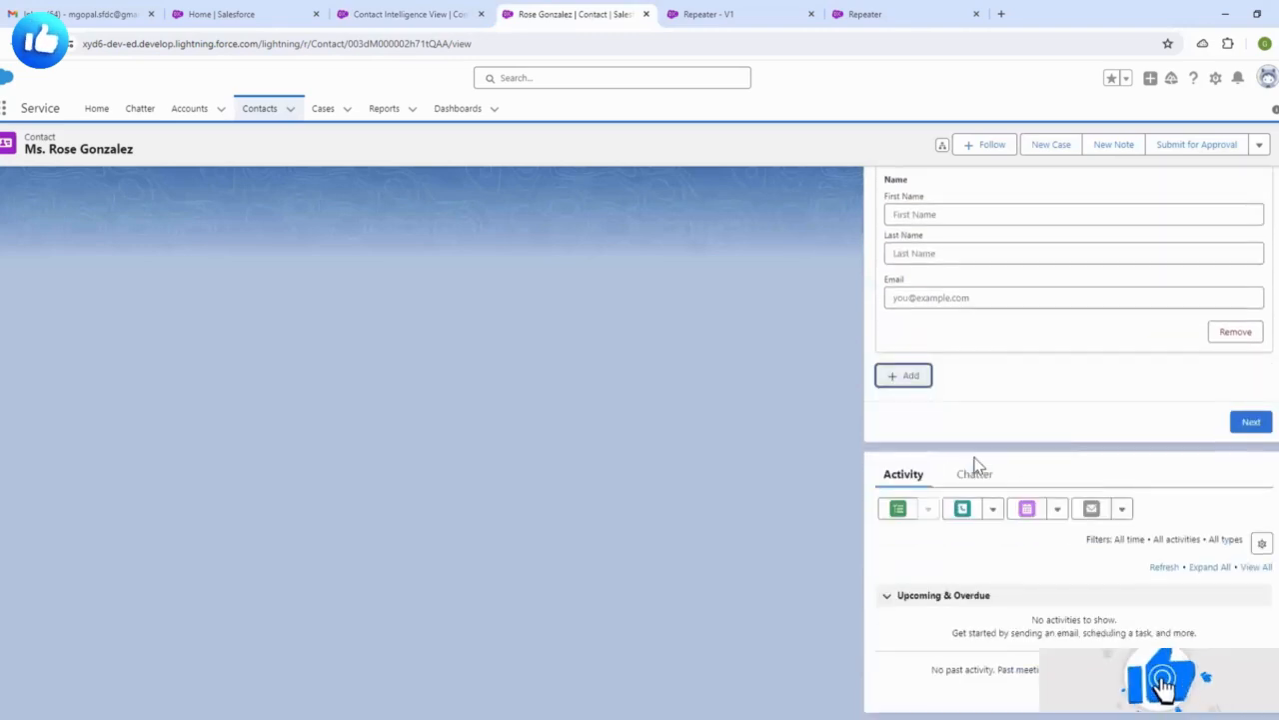
{"action": "left_click", "coordinate": [914, 384]}
{"action": "scroll", "coordinate": [919, 392], "scroll_direction": "down", "scroll_amount": 3}
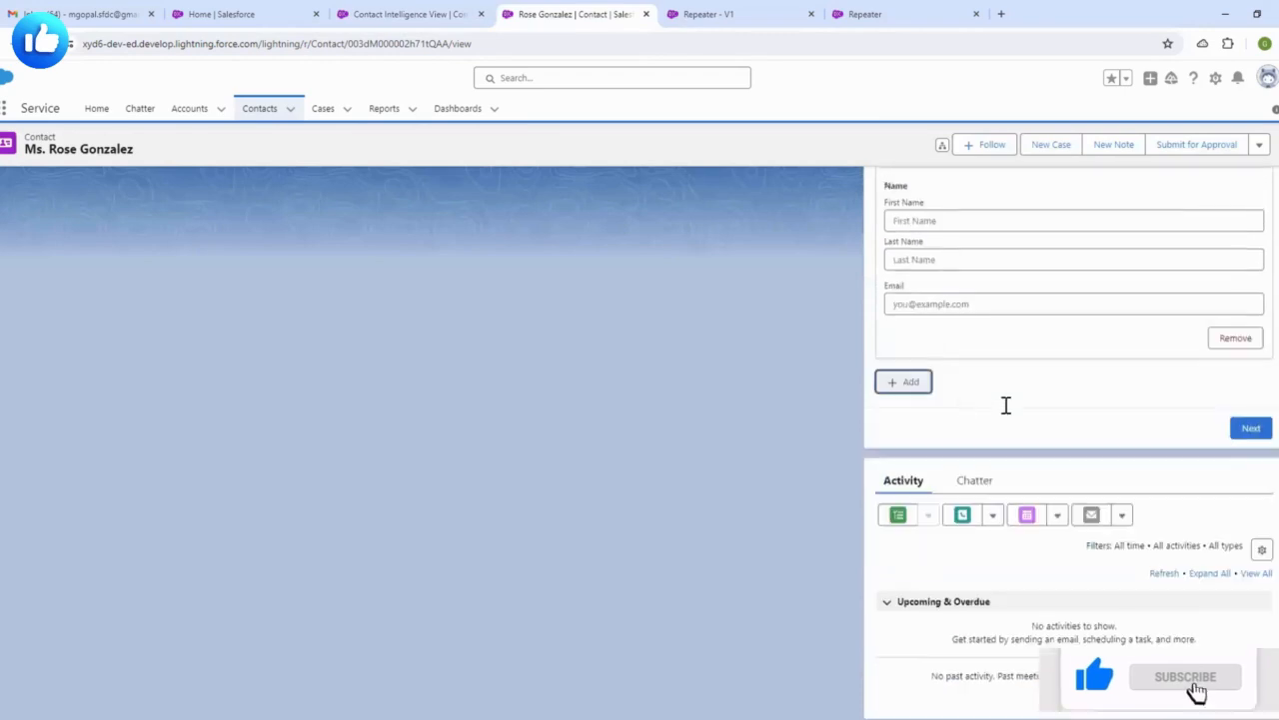
{"action": "left_click", "coordinate": [922, 384]}
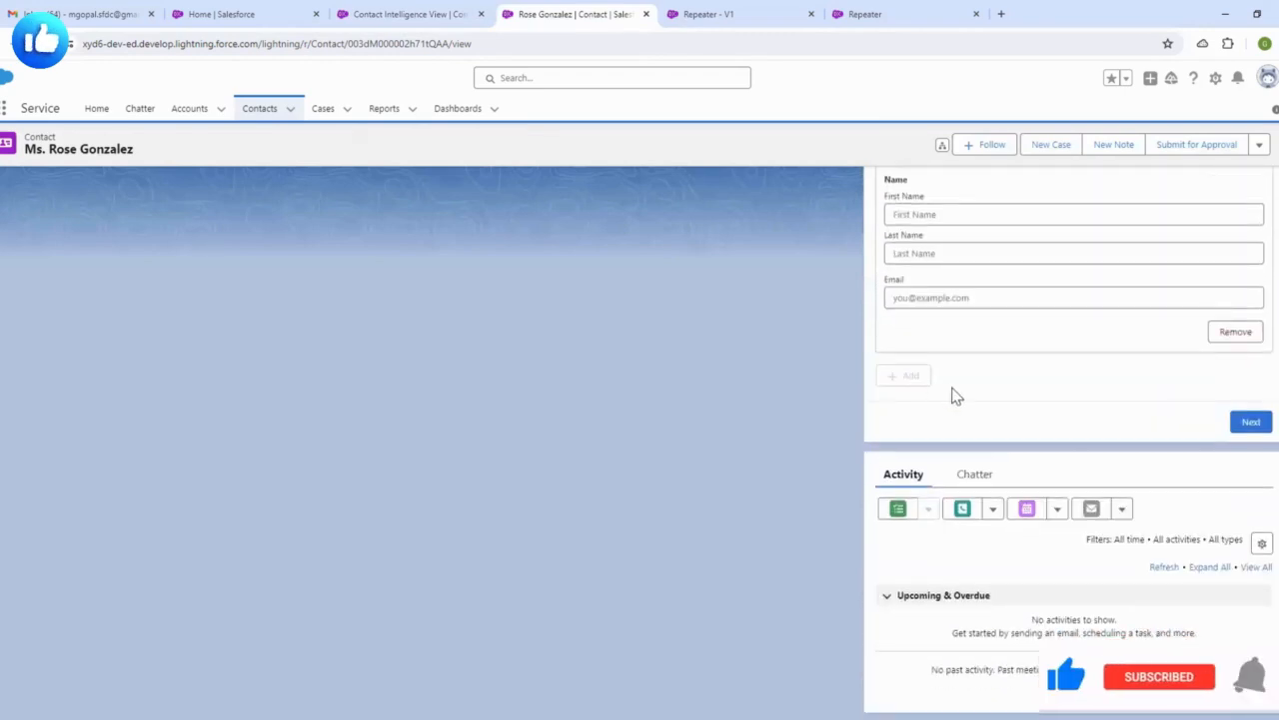
{"action": "scroll", "coordinate": [955, 396], "scroll_direction": "up", "scroll_amount": 1}
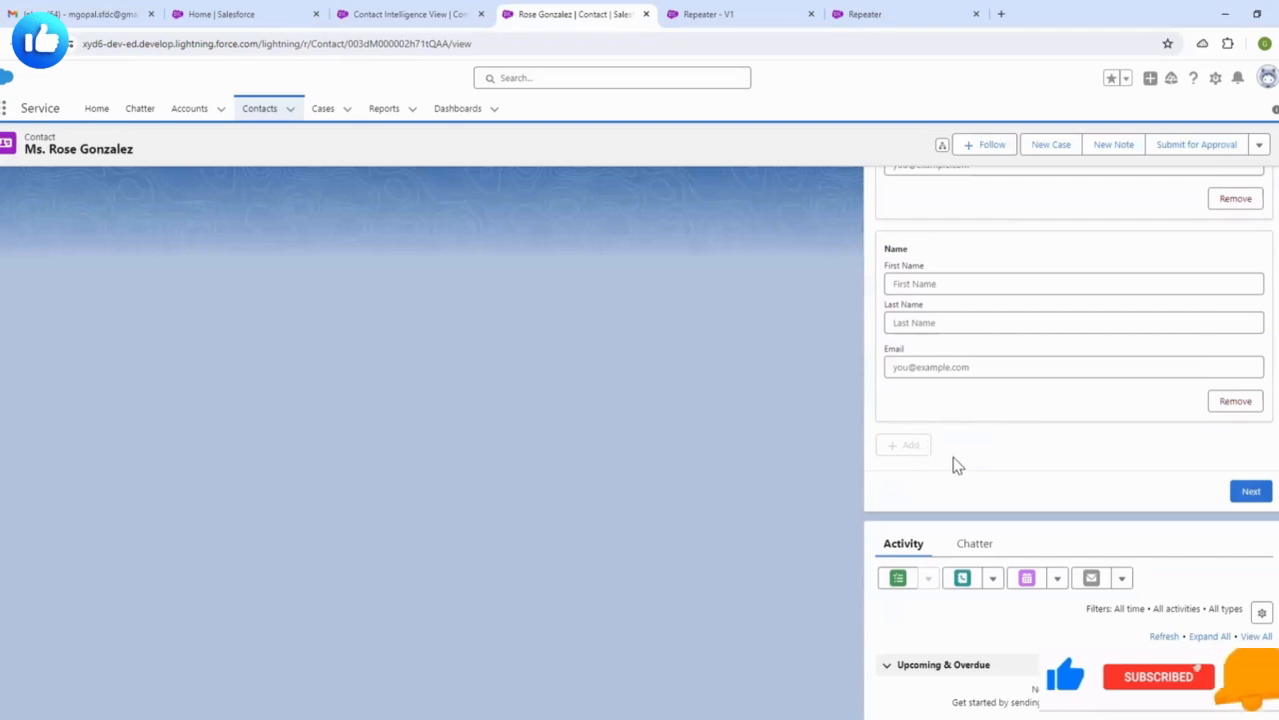
{"action": "scroll", "coordinate": [1021, 468], "scroll_direction": "up", "scroll_amount": 2}
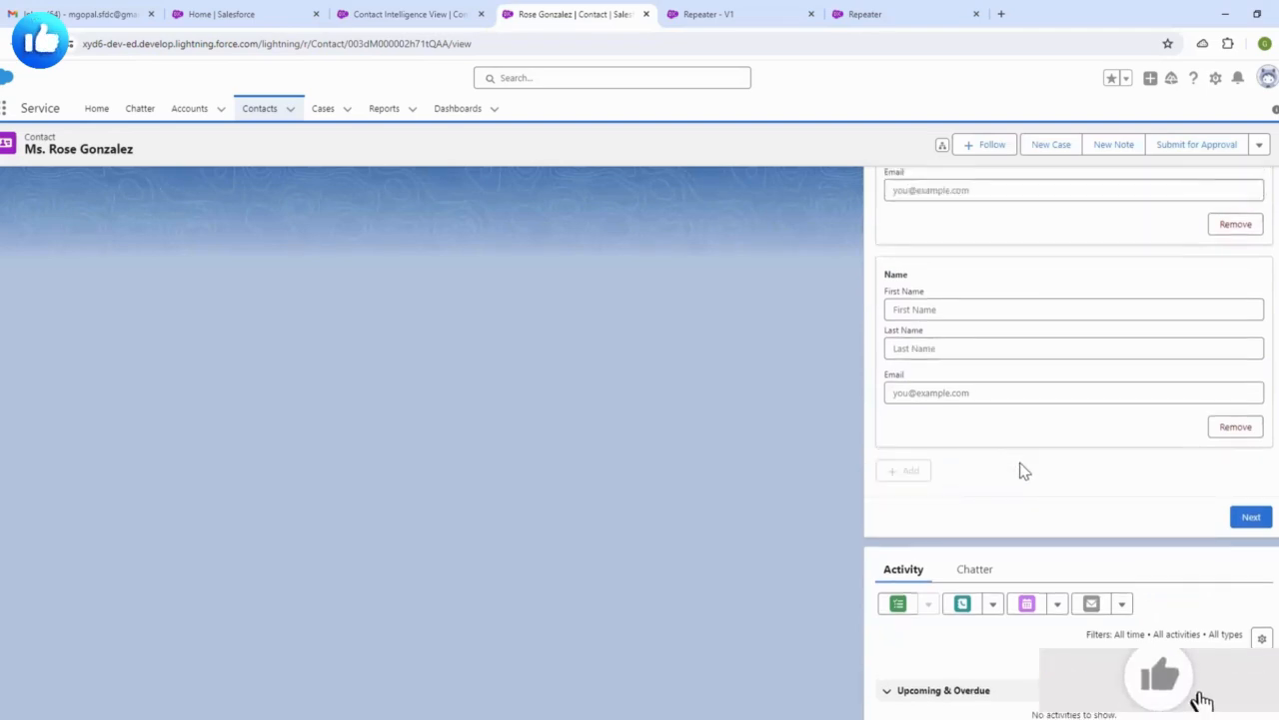
{"action": "scroll", "coordinate": [948, 495], "scroll_direction": "down", "scroll_amount": 2}
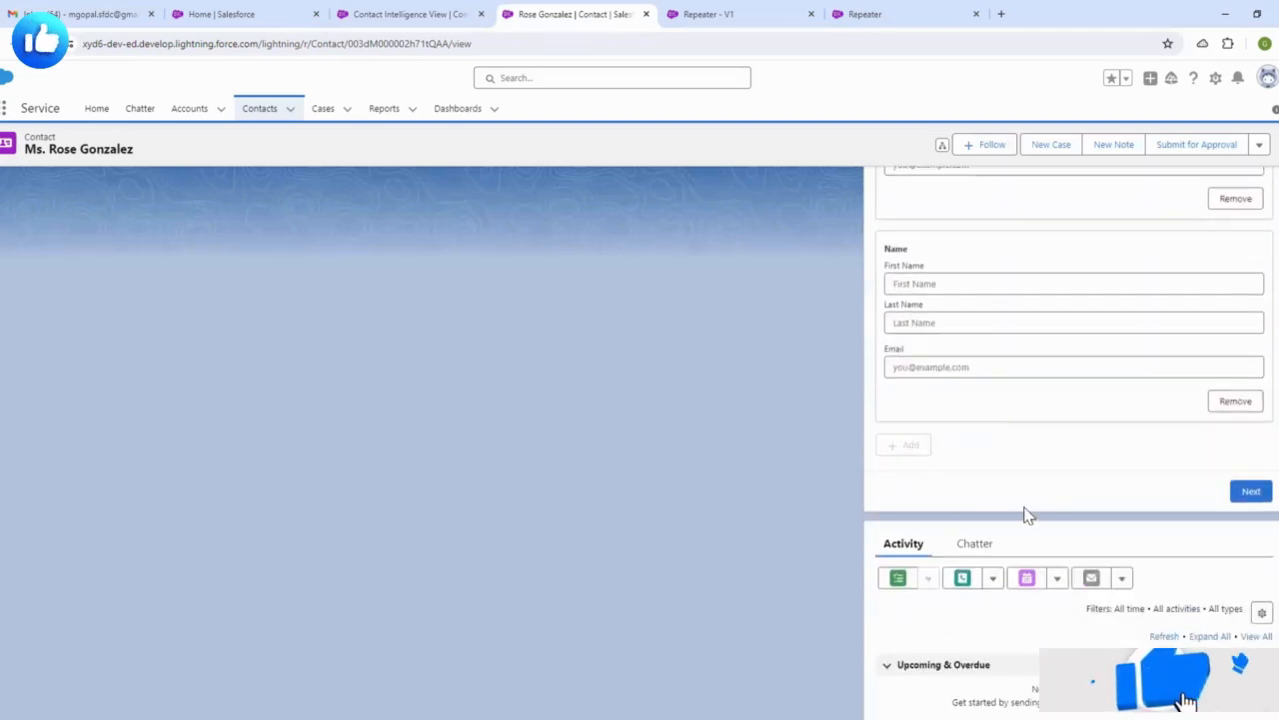
{"action": "scroll", "coordinate": [968, 427], "scroll_direction": "up", "scroll_amount": 4}
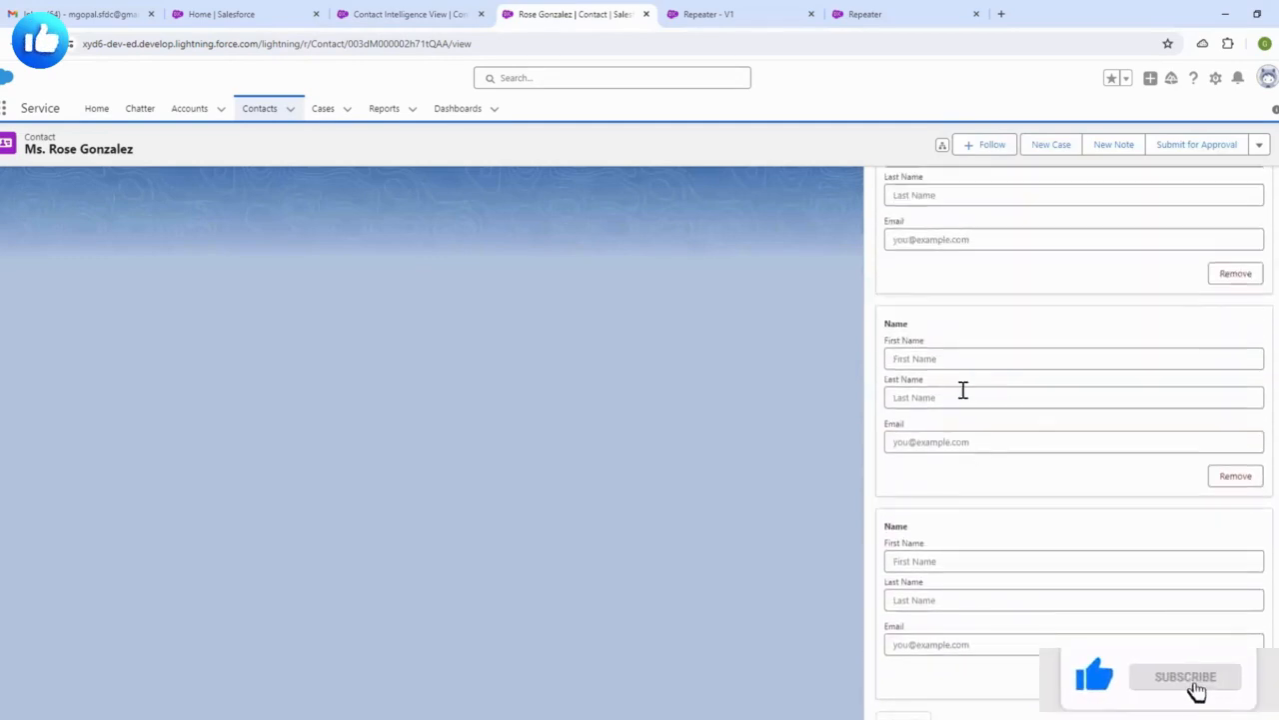
{"action": "scroll", "coordinate": [964, 391], "scroll_direction": "up", "scroll_amount": 3}
{"action": "scroll", "coordinate": [966, 412], "scroll_direction": "up", "scroll_amount": 4}
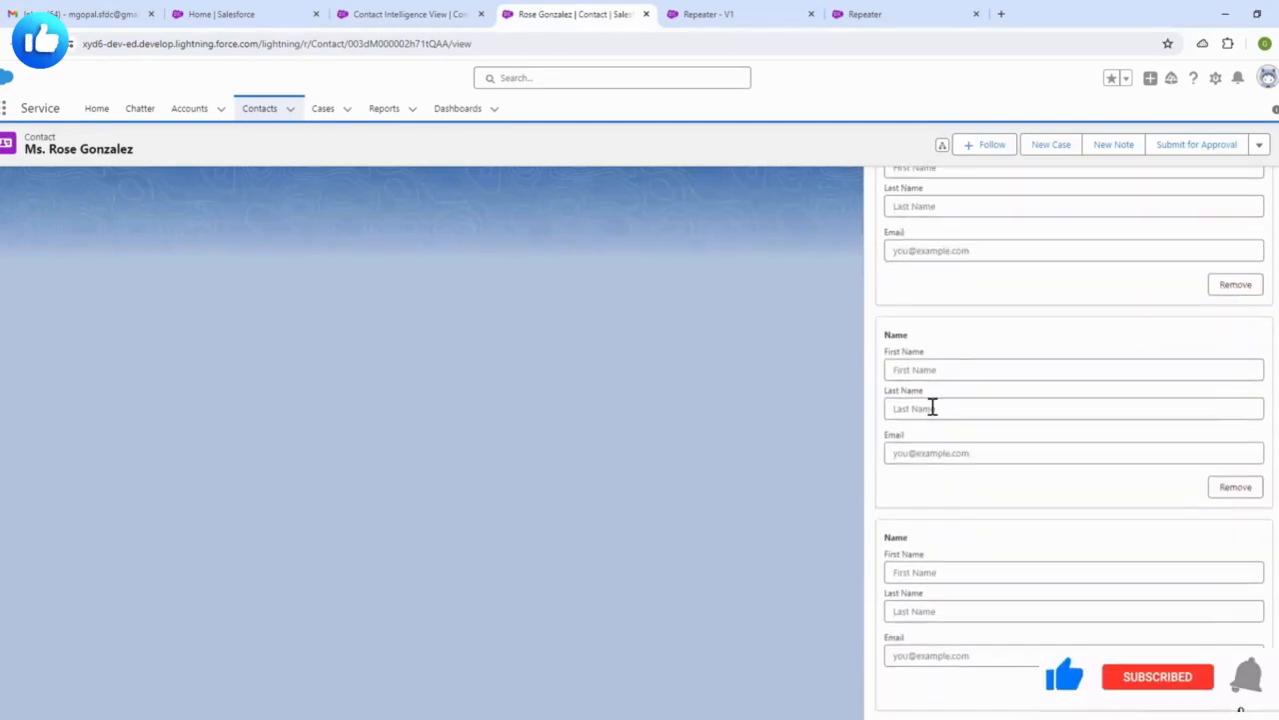
{"action": "scroll", "coordinate": [965, 380], "scroll_direction": "down", "scroll_amount": 1}
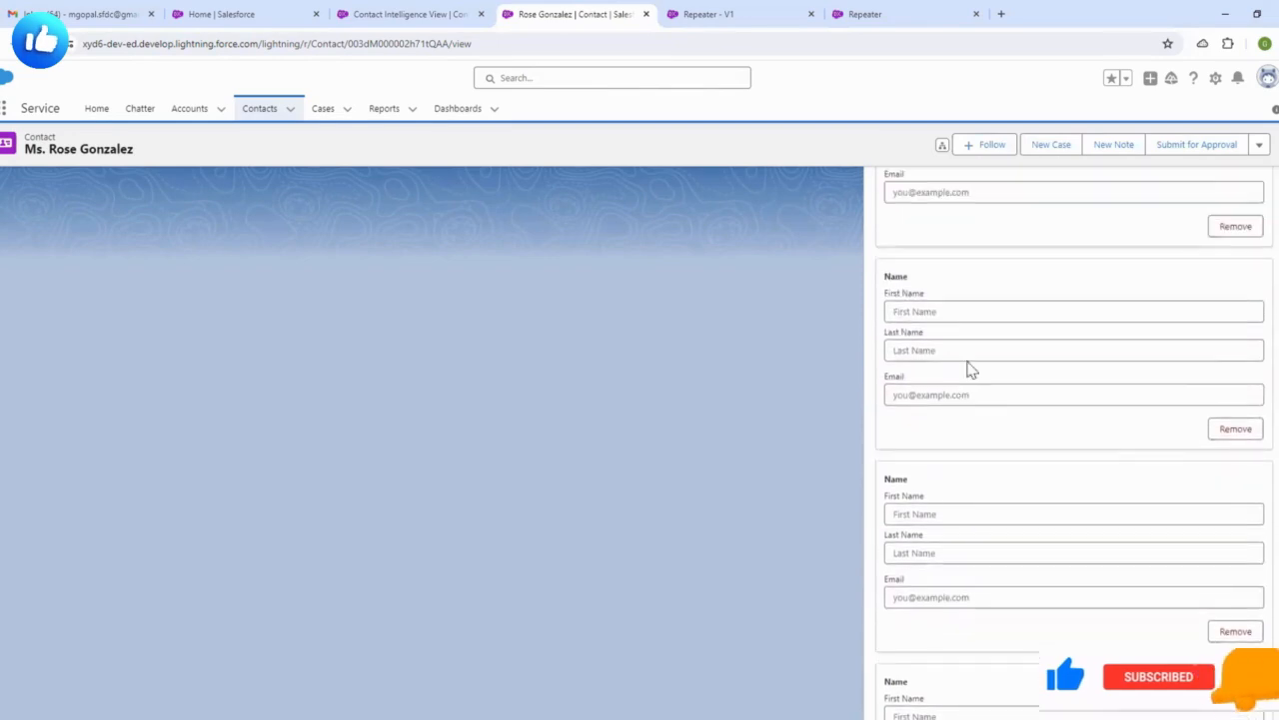
{"action": "scroll", "coordinate": [933, 371], "scroll_direction": "up", "scroll_amount": 2}
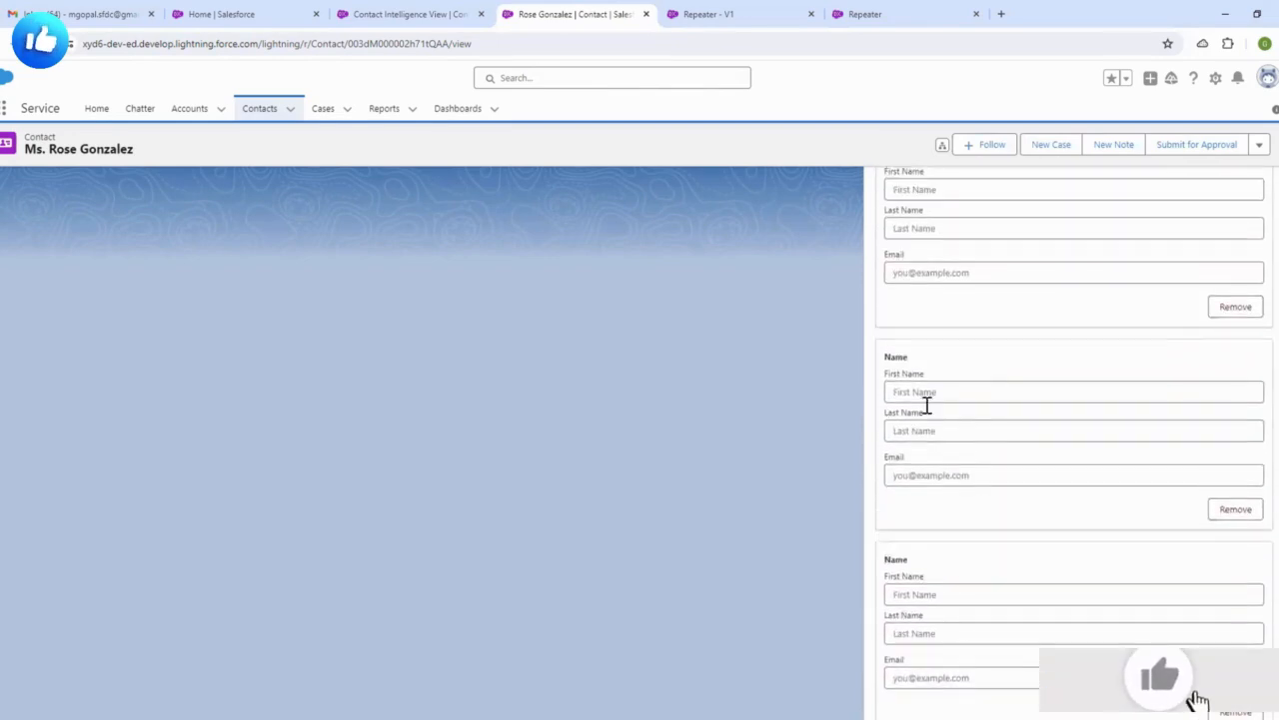
{"action": "scroll", "coordinate": [960, 418], "scroll_direction": "down", "scroll_amount": 1}
{"action": "scroll", "coordinate": [961, 397], "scroll_direction": "up", "scroll_amount": 1}
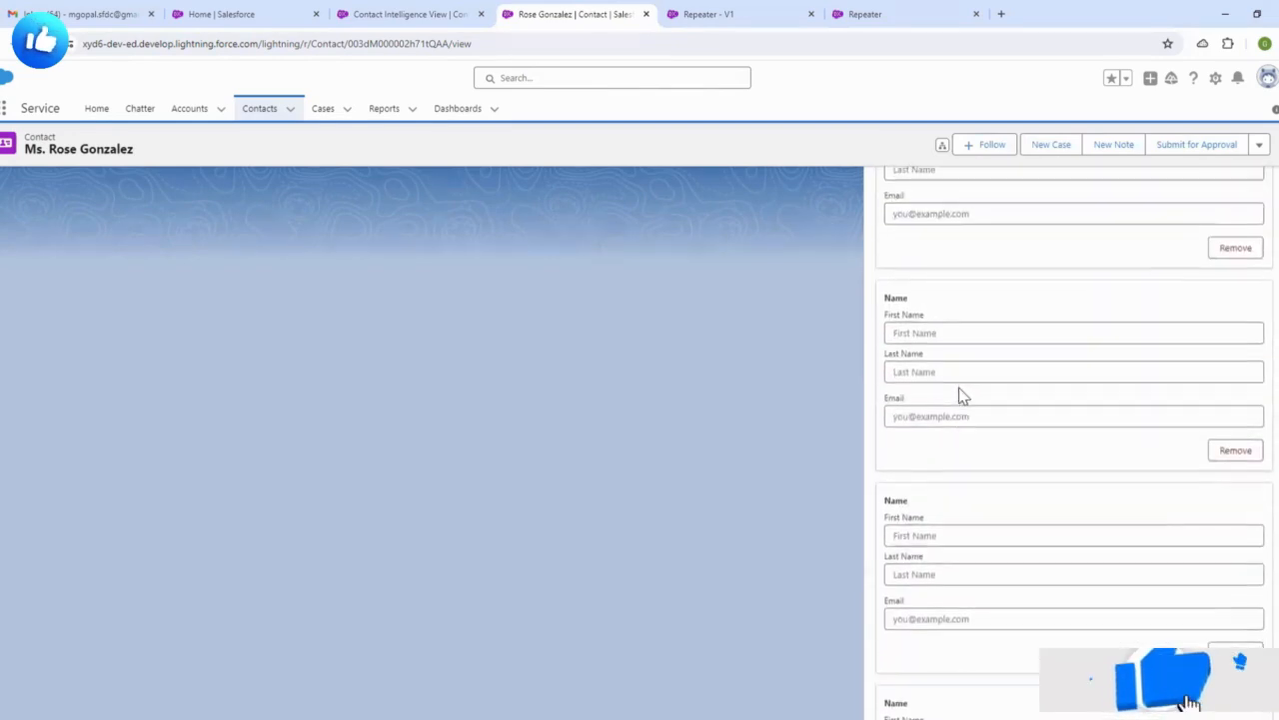
{"action": "scroll", "coordinate": [965, 402], "scroll_direction": "up", "scroll_amount": 1}
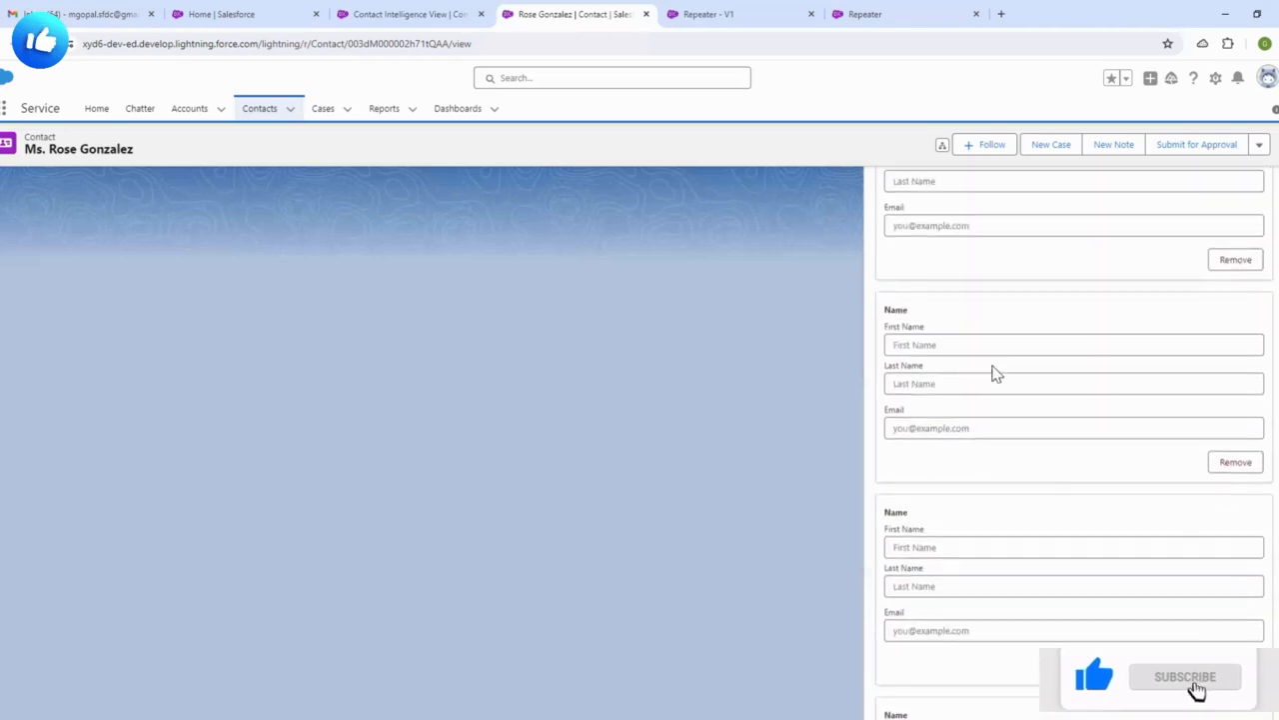
{"action": "scroll", "coordinate": [993, 371], "scroll_direction": "up", "scroll_amount": 1}
{"action": "scroll", "coordinate": [959, 403], "scroll_direction": "down", "scroll_amount": 1}
{"action": "scroll", "coordinate": [953, 343], "scroll_direction": "up", "scroll_amount": 2}
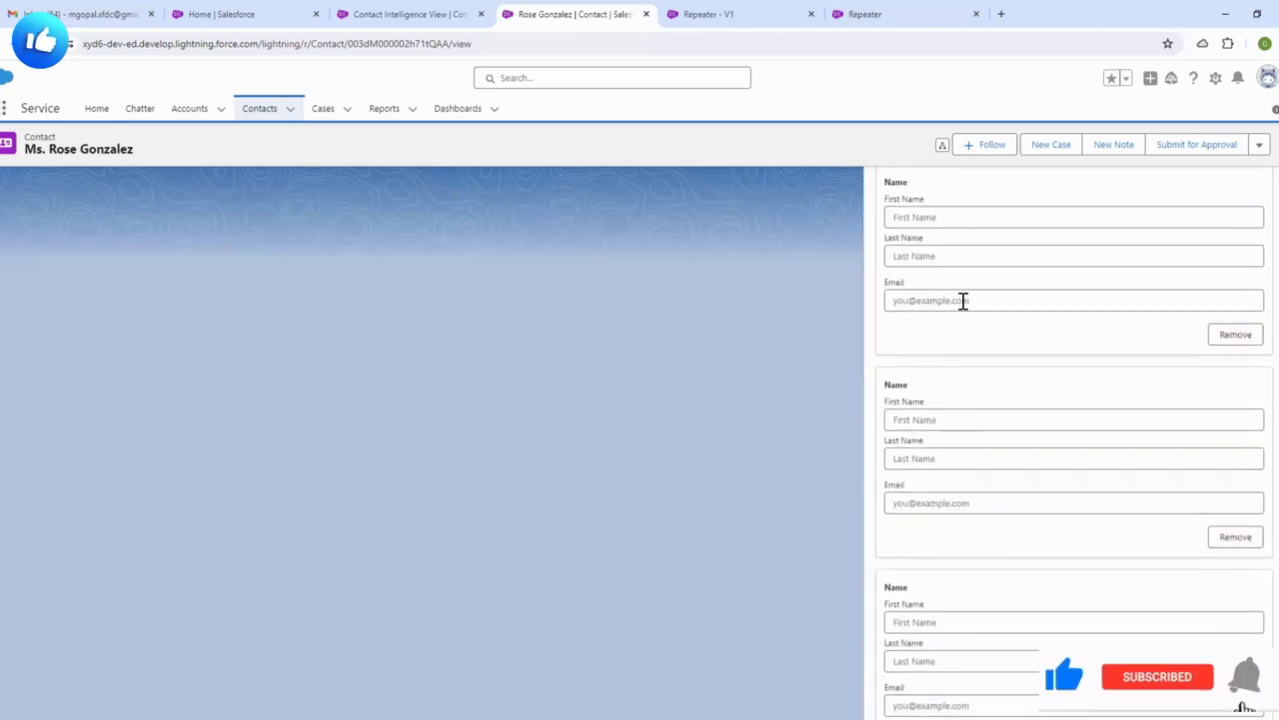
{"action": "scroll", "coordinate": [961, 322], "scroll_direction": "up", "scroll_amount": 1}
{"action": "scroll", "coordinate": [947, 351], "scroll_direction": "down", "scroll_amount": 1}
{"action": "scroll", "coordinate": [950, 357], "scroll_direction": "up", "scroll_amount": 1}
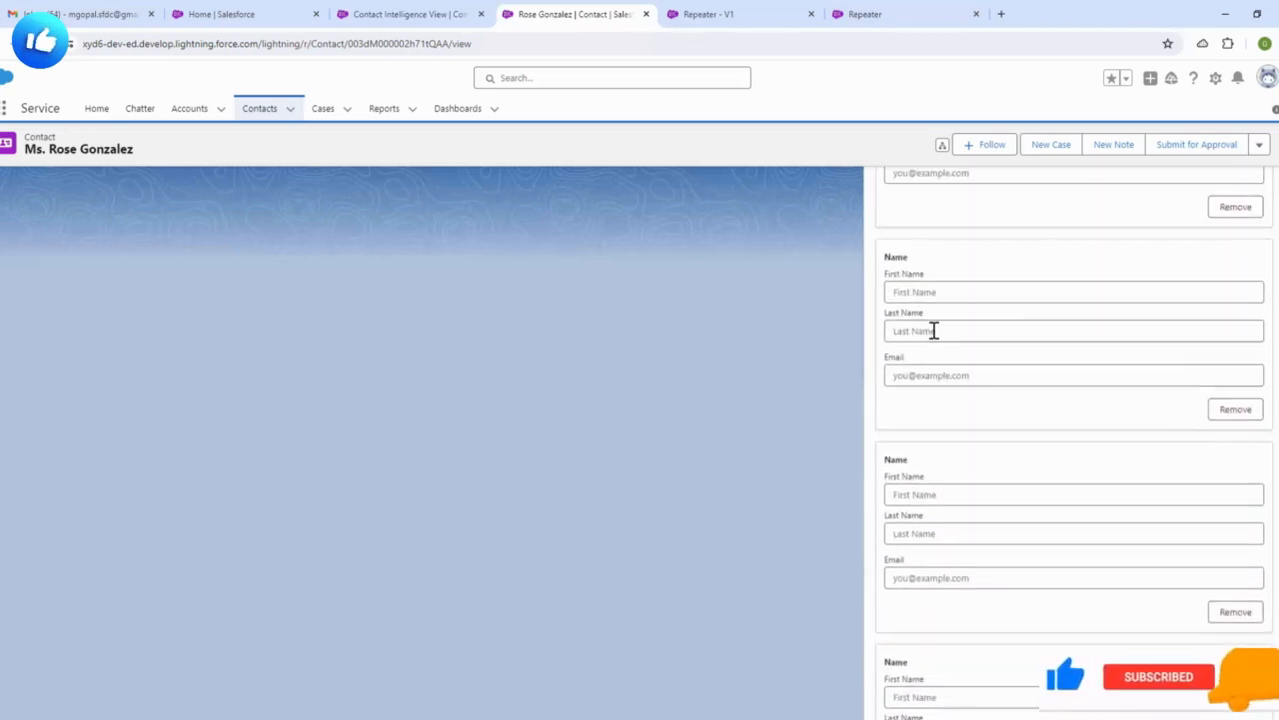
{"action": "scroll", "coordinate": [934, 329], "scroll_direction": "down", "scroll_amount": 1}
{"action": "scroll", "coordinate": [940, 290], "scroll_direction": "down", "scroll_amount": 2}
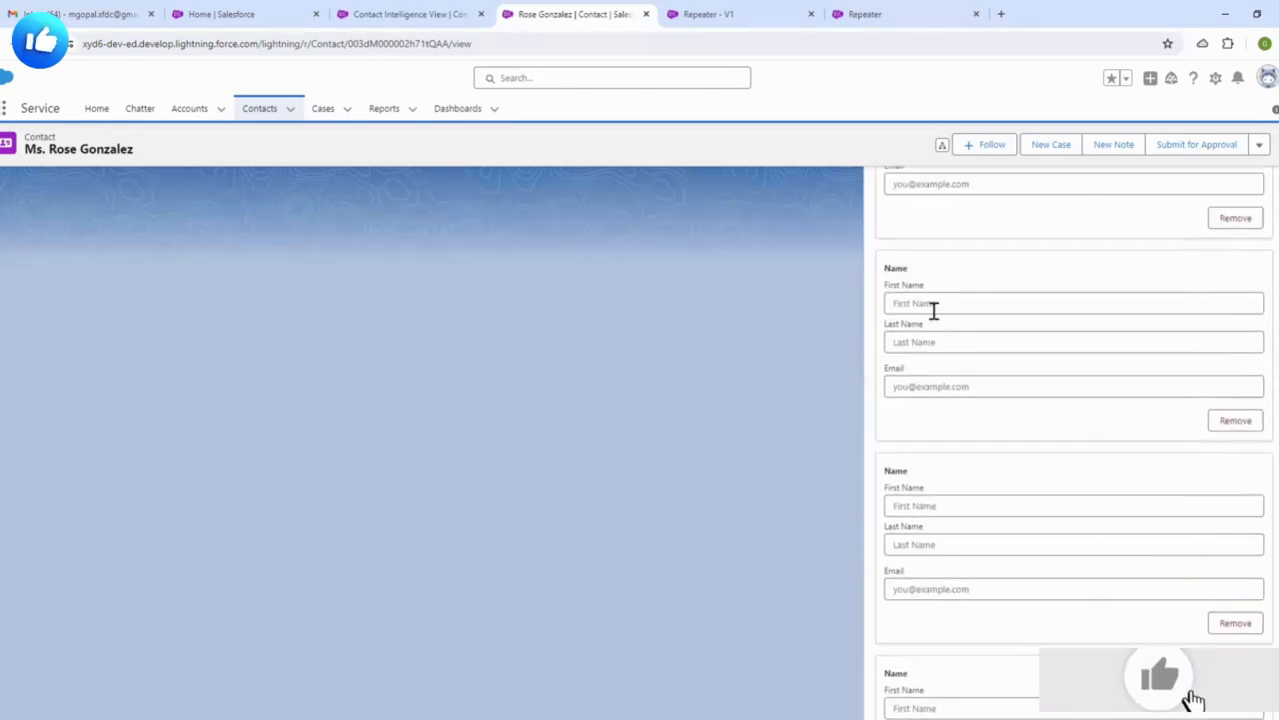
{"action": "scroll", "coordinate": [957, 331], "scroll_direction": "up", "scroll_amount": 1}
{"action": "scroll", "coordinate": [964, 352], "scroll_direction": "down", "scroll_amount": 1}
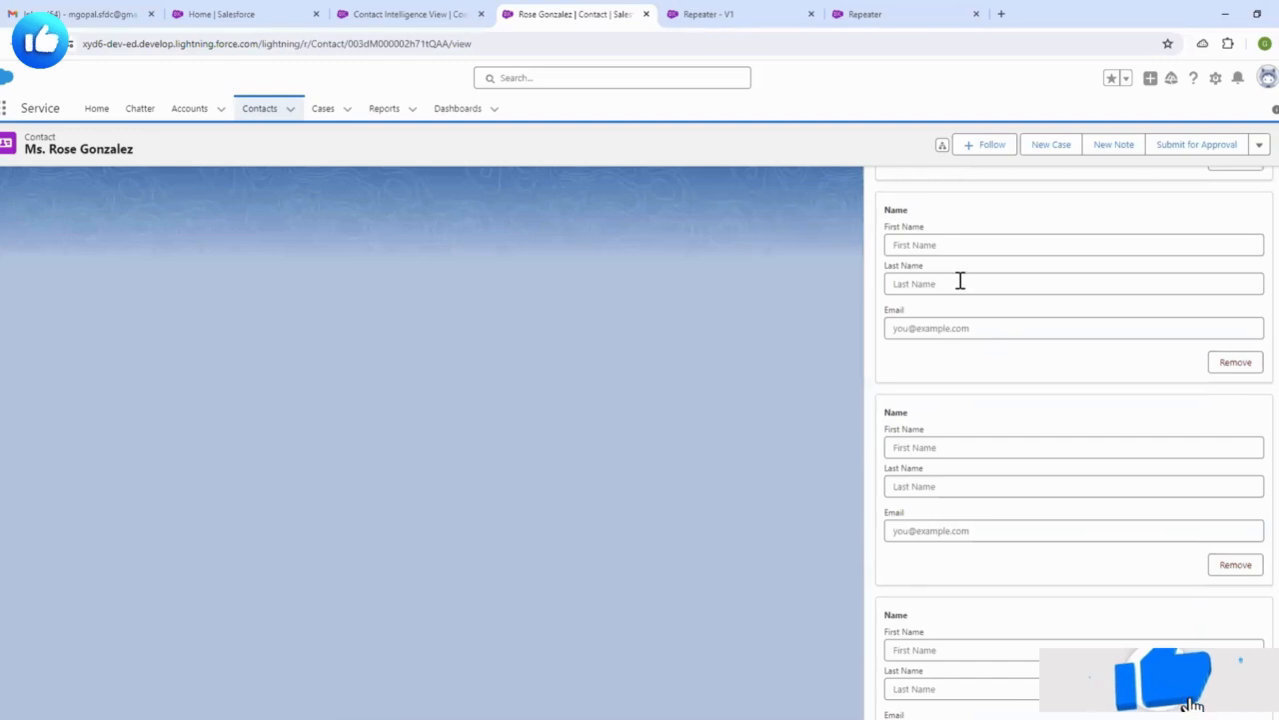
{"action": "scroll", "coordinate": [954, 289], "scroll_direction": "down", "scroll_amount": 5}
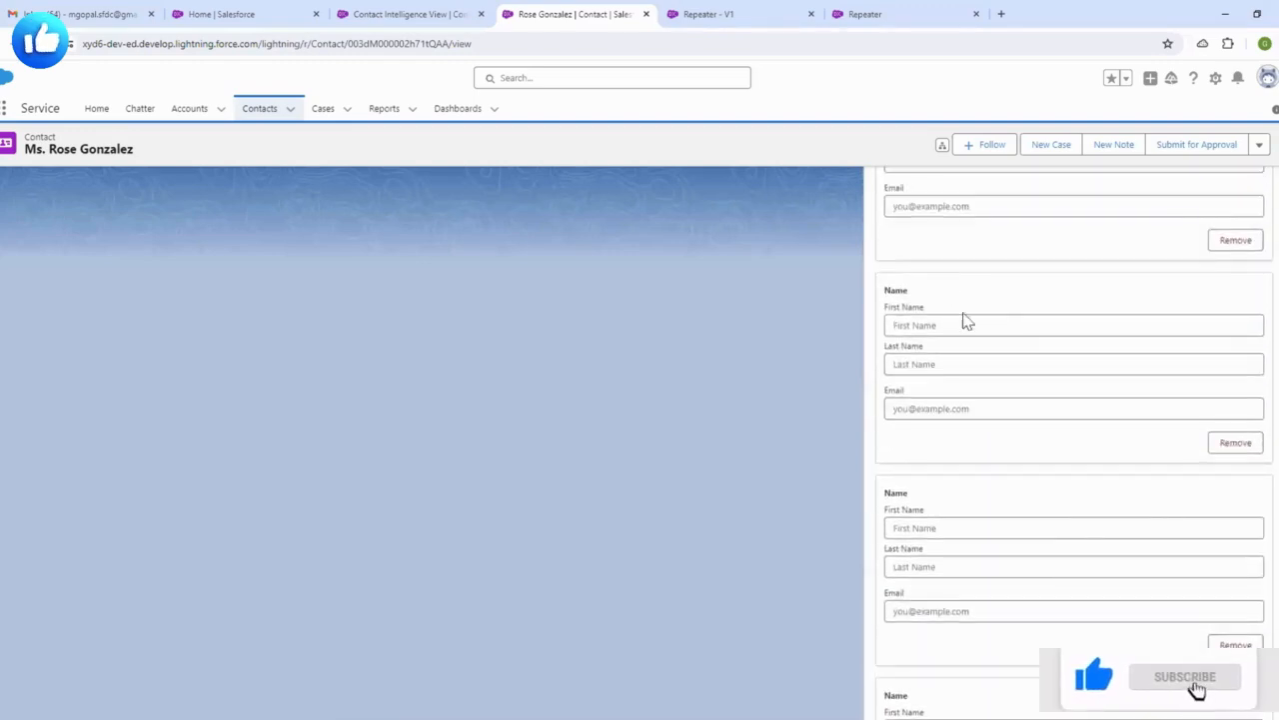
{"action": "scroll", "coordinate": [970, 327], "scroll_direction": "down", "scroll_amount": 4}
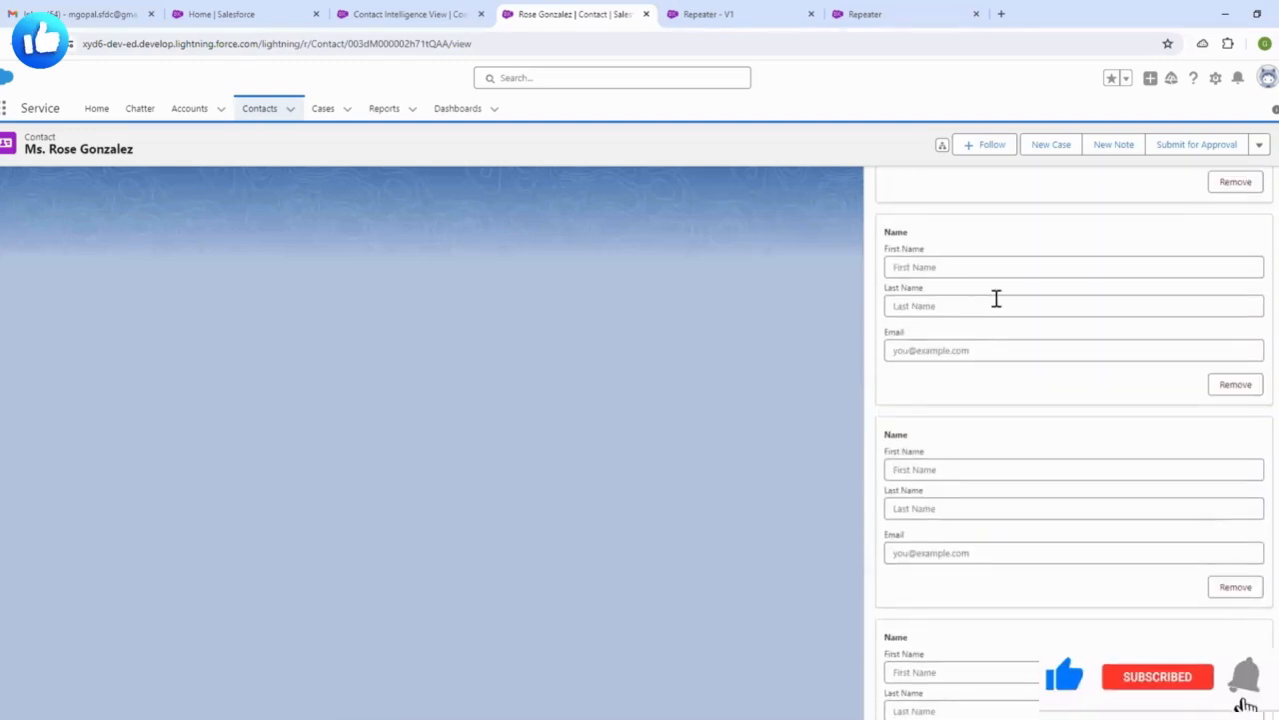
{"action": "scroll", "coordinate": [983, 350], "scroll_direction": "down", "scroll_amount": 1}
{"action": "scroll", "coordinate": [987, 272], "scroll_direction": "down", "scroll_amount": 2}
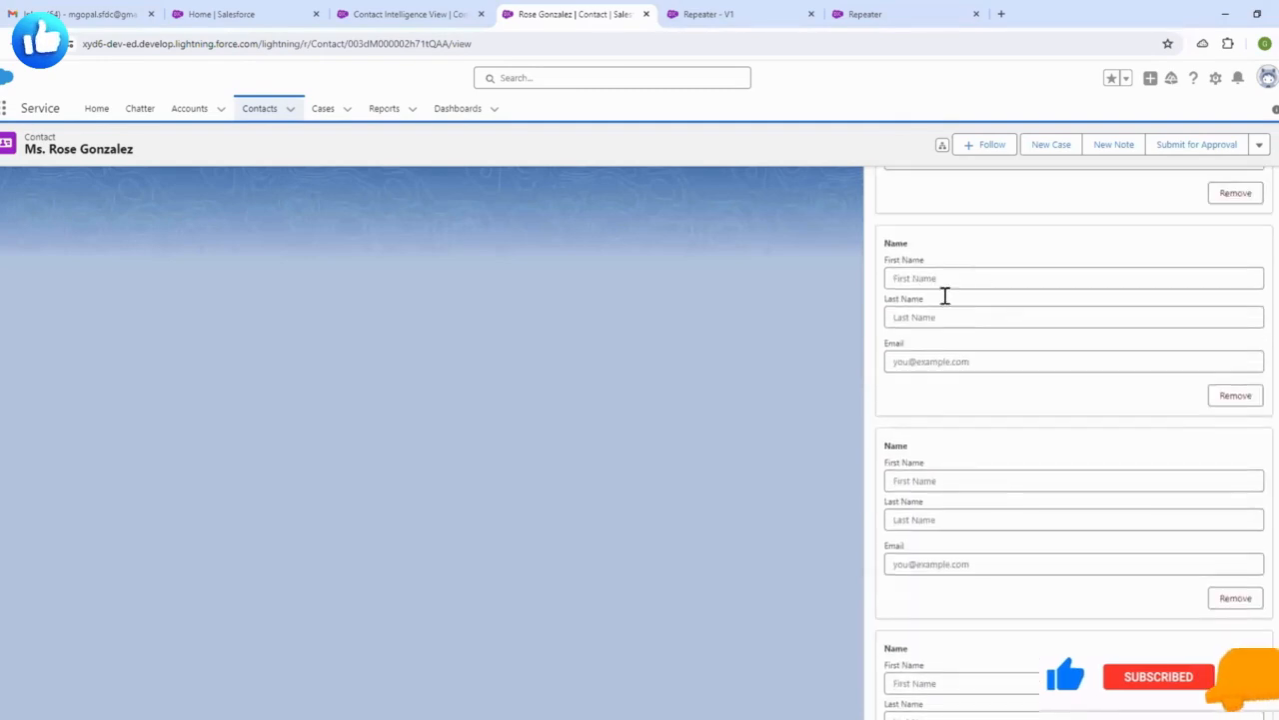
{"action": "scroll", "coordinate": [957, 327], "scroll_direction": "up", "scroll_amount": 1}
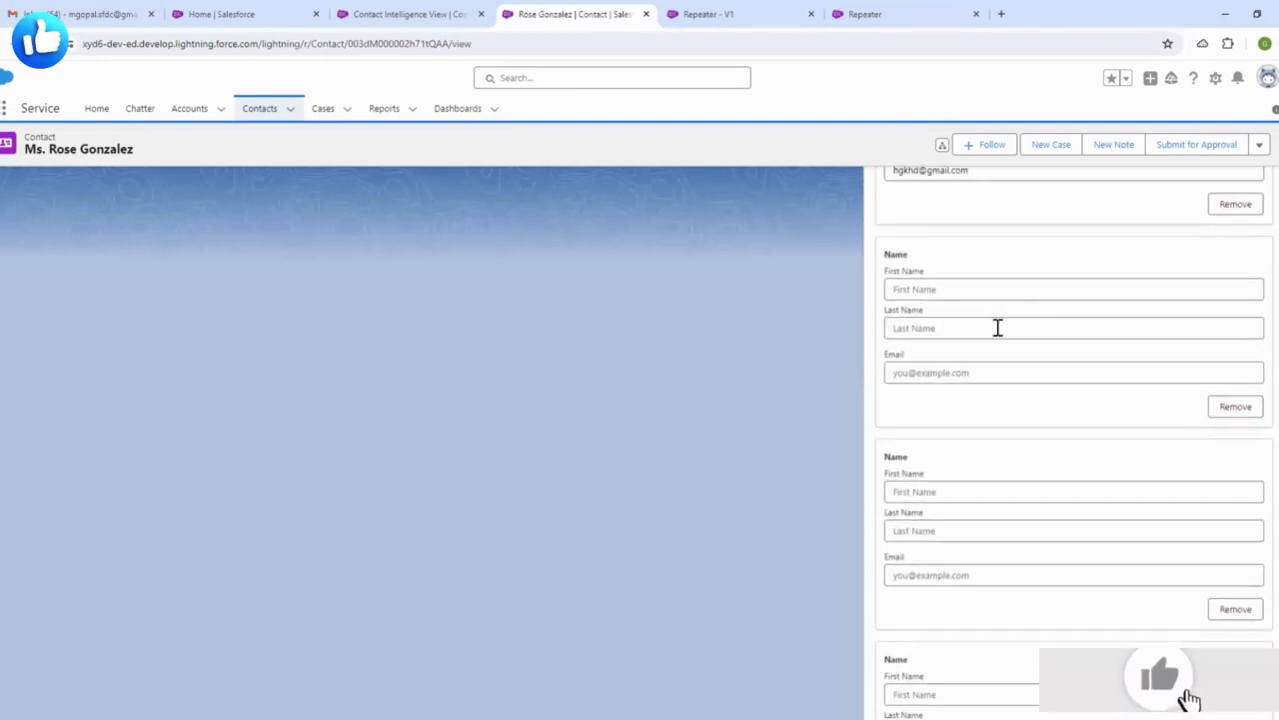
{"action": "scroll", "coordinate": [950, 332], "scroll_direction": "up", "scroll_amount": 3}
{"action": "scroll", "coordinate": [964, 330], "scroll_direction": "up", "scroll_amount": 3}
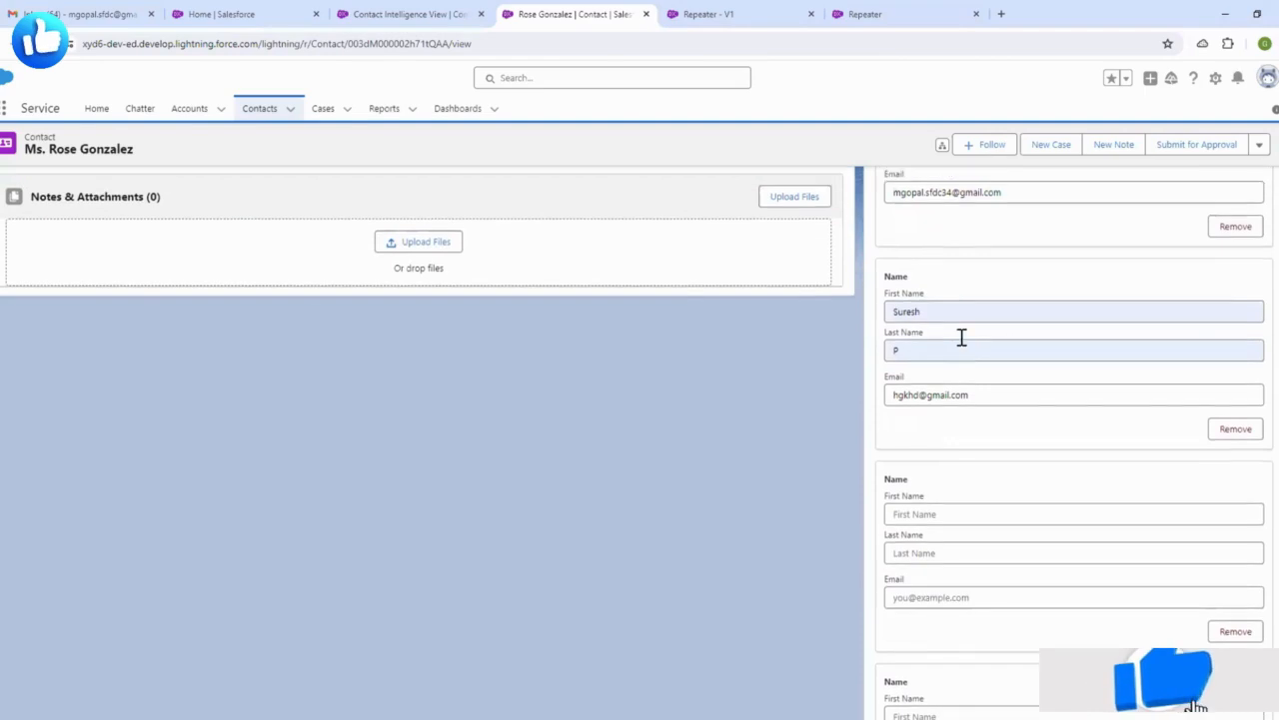
{"action": "scroll", "coordinate": [985, 320], "scroll_direction": "up", "scroll_amount": 5}
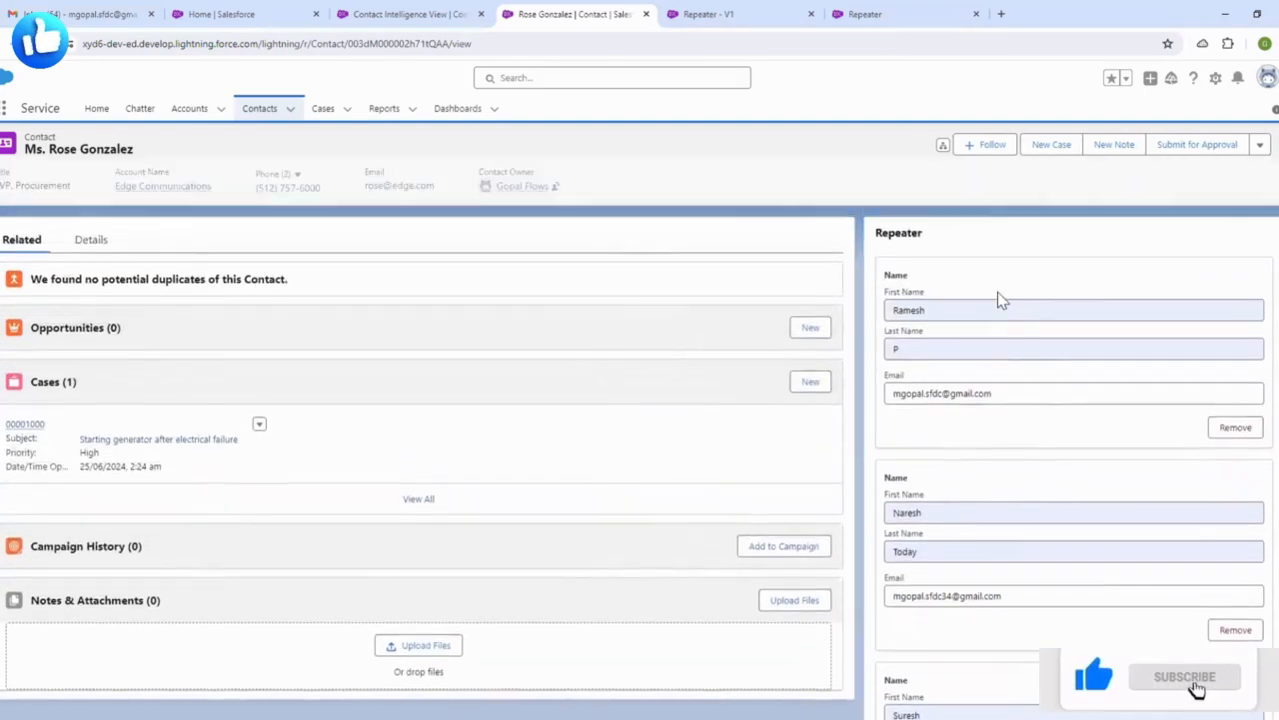
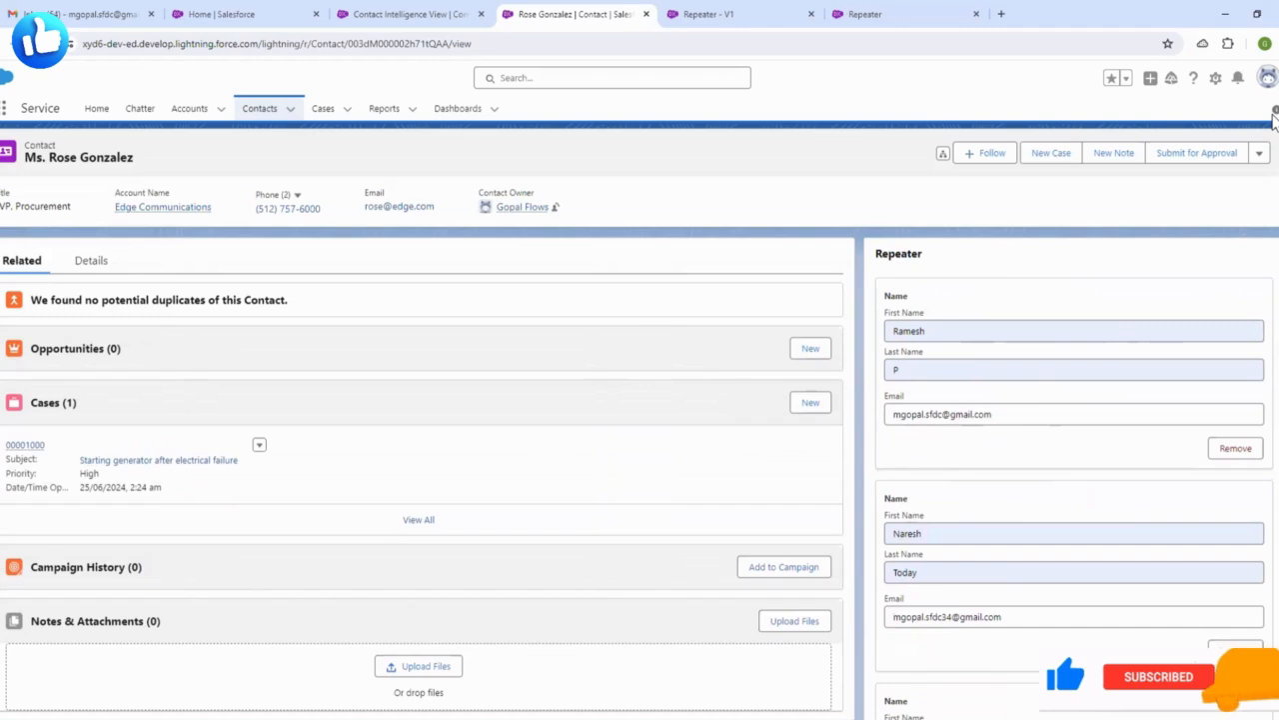
- Remove about a dozen empty Name/Email blocks until only the two filled contact entries remain
{"action": "left_click_drag", "start_coordinate": [1274, 118], "coordinate": [1275, 700]}
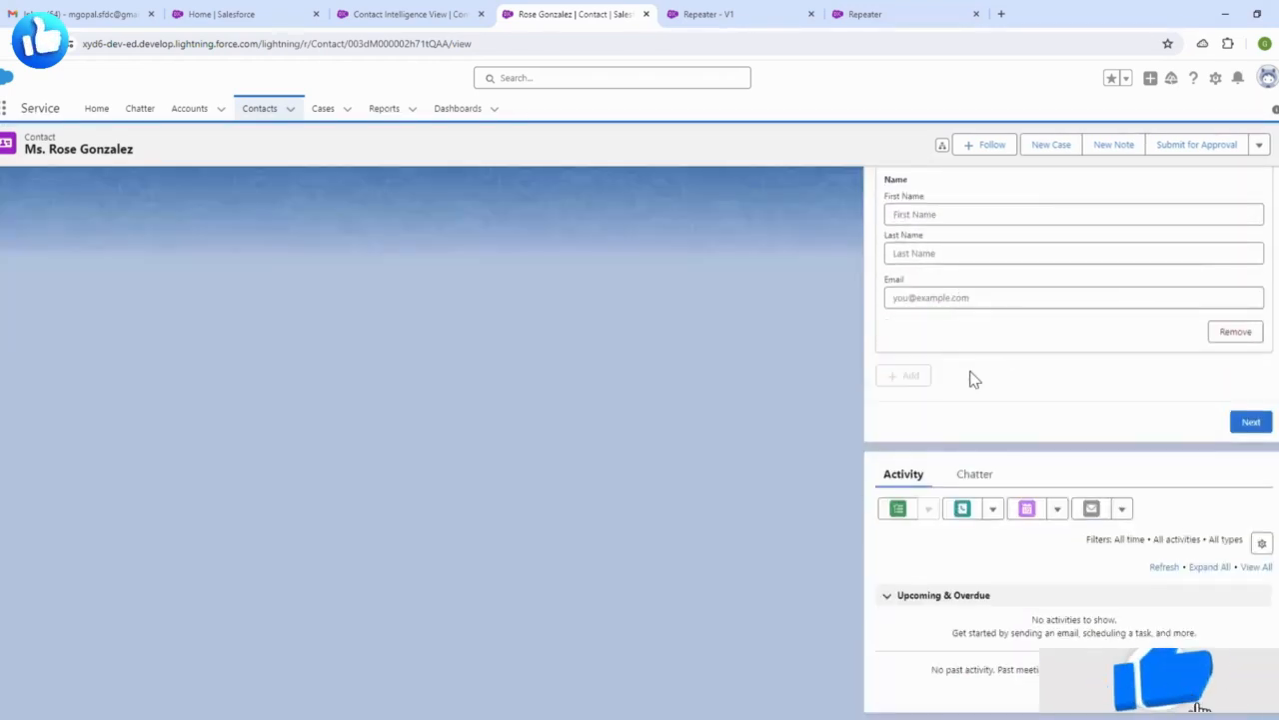
{"action": "scroll", "coordinate": [1040, 286], "scroll_direction": "up", "scroll_amount": 4}
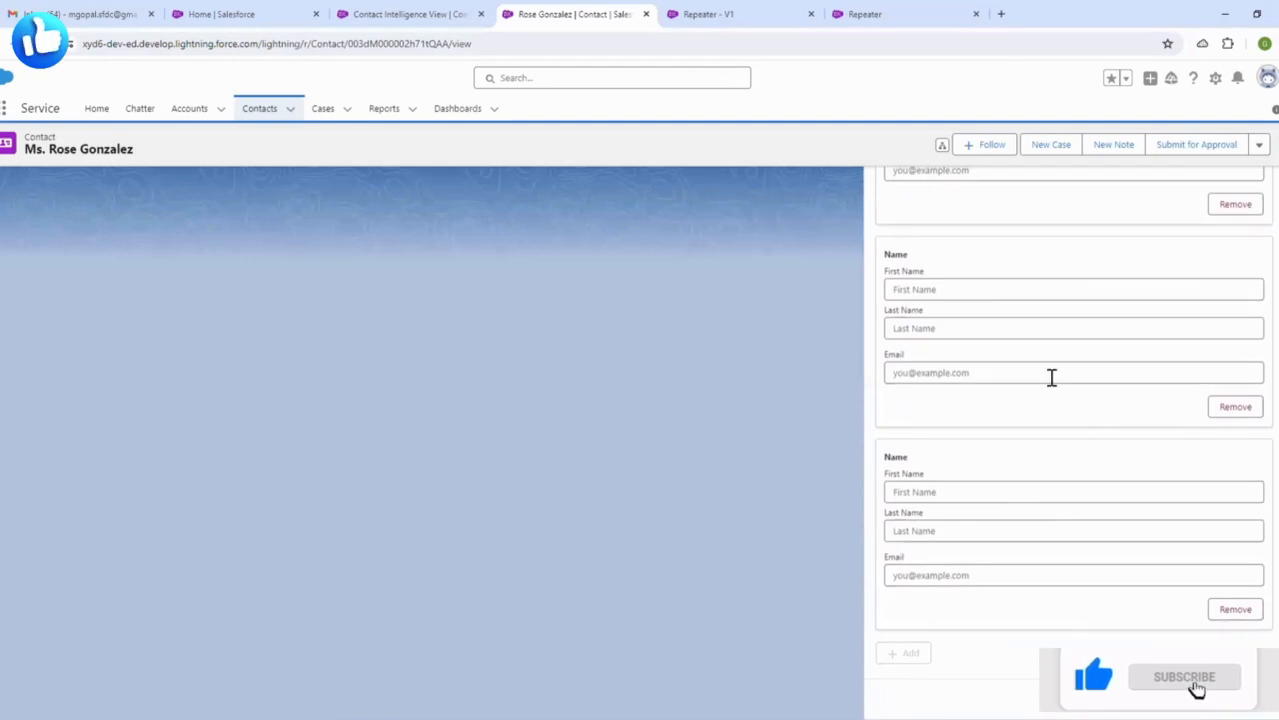
{"action": "scroll", "coordinate": [1052, 376], "scroll_direction": "down", "scroll_amount": 4}
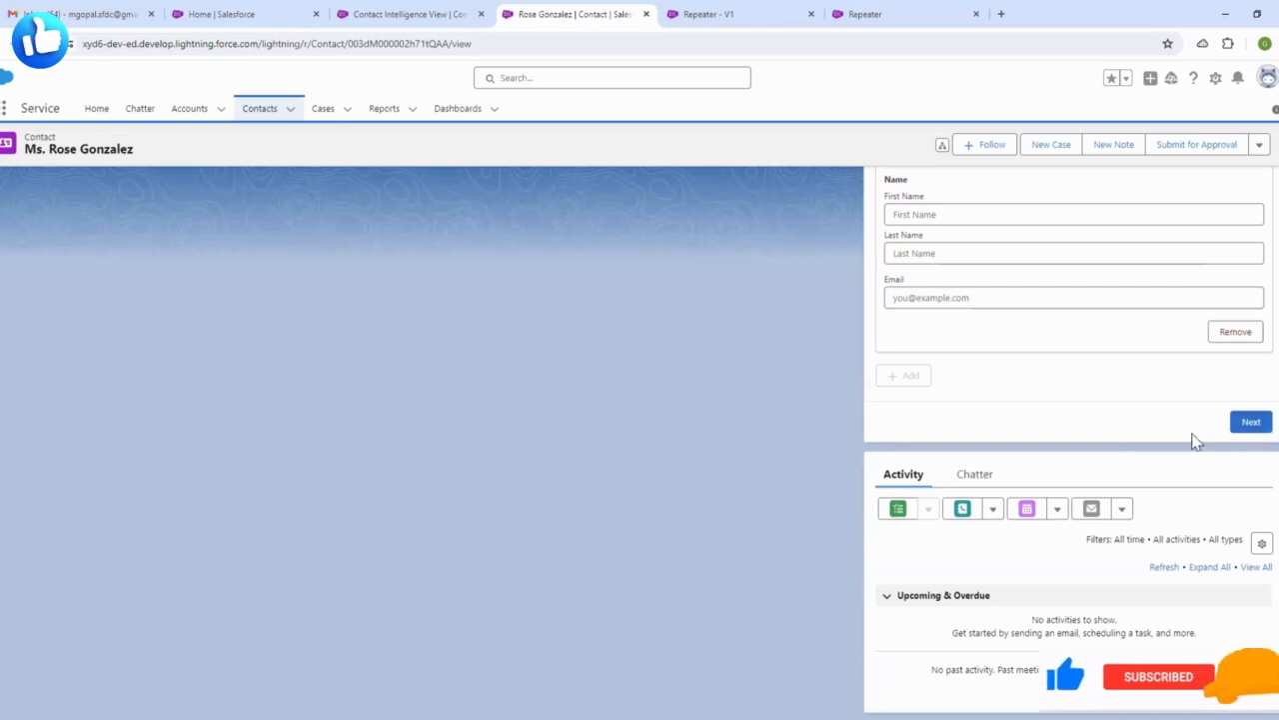
{"action": "scroll", "coordinate": [1073, 396], "scroll_direction": "up", "scroll_amount": 1}
{"action": "left_click", "coordinate": [1225, 410]}
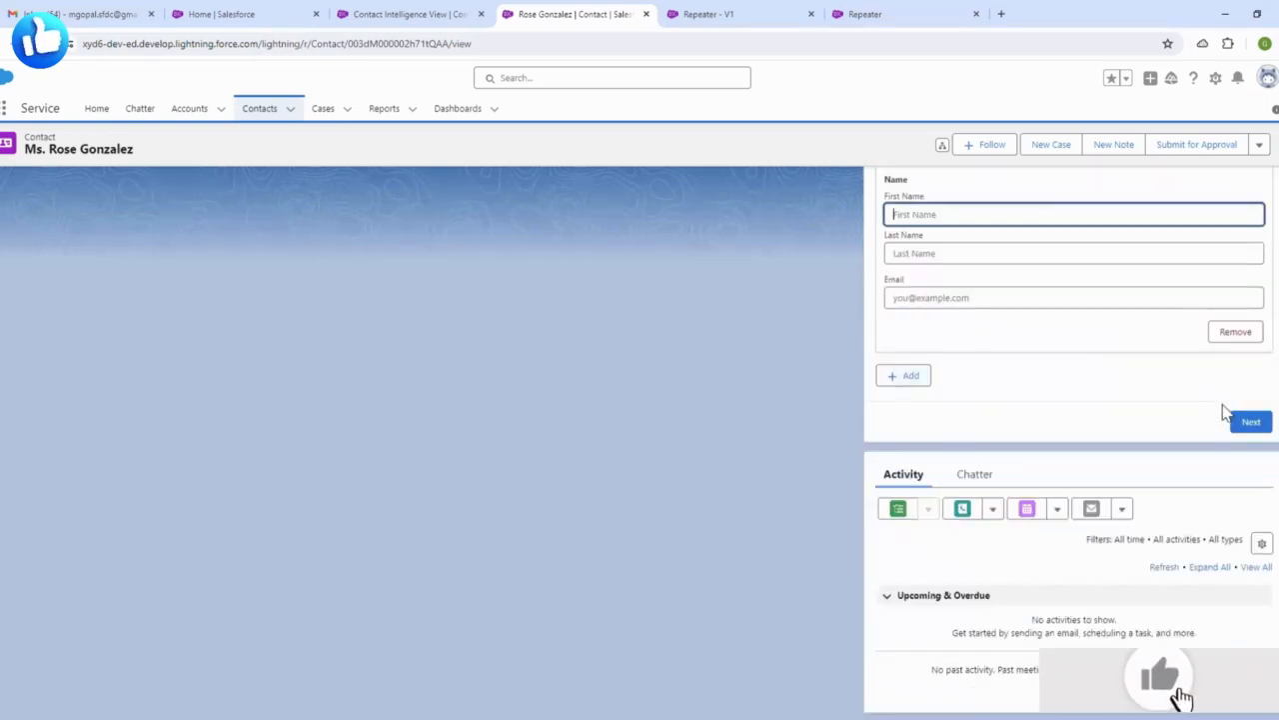
{"action": "left_click", "coordinate": [1242, 332]}
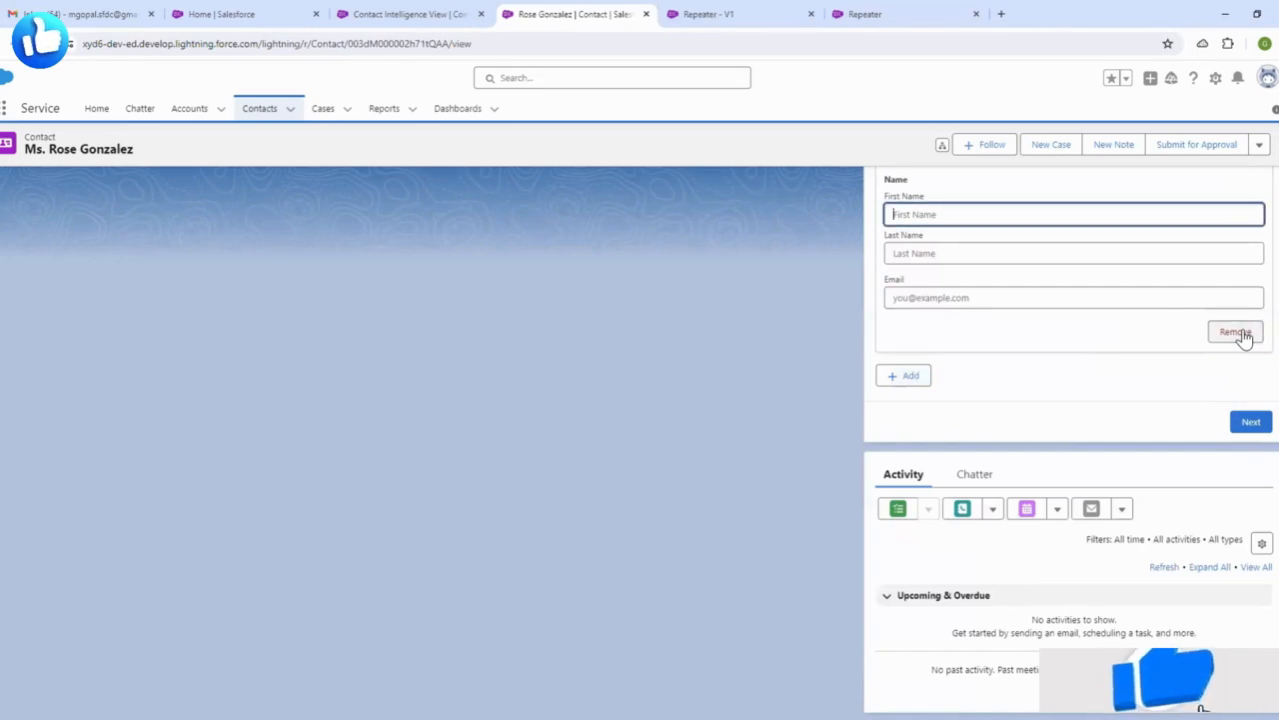
{"action": "left_click", "coordinate": [1242, 332]}
{"action": "left_click", "coordinate": [1244, 336]}
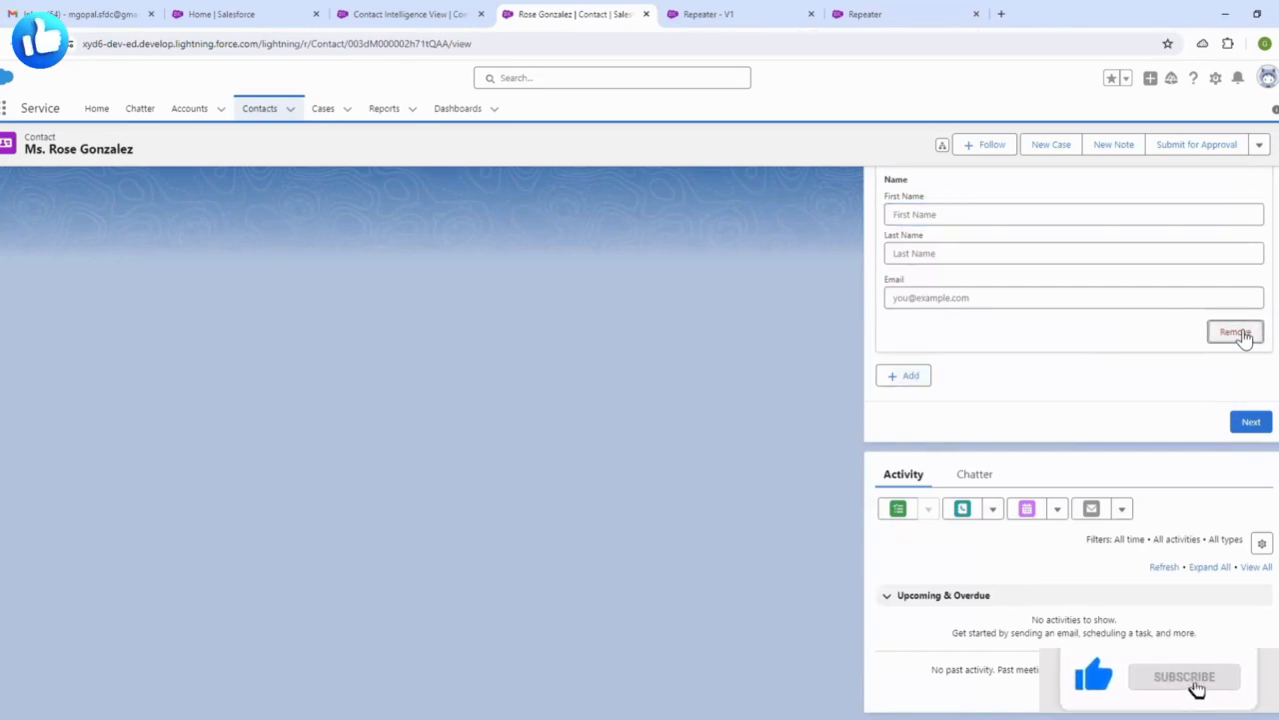
{"action": "left_click", "coordinate": [1245, 337]}
{"action": "left_click", "coordinate": [1244, 337]}
{"action": "left_click", "coordinate": [1245, 337]}
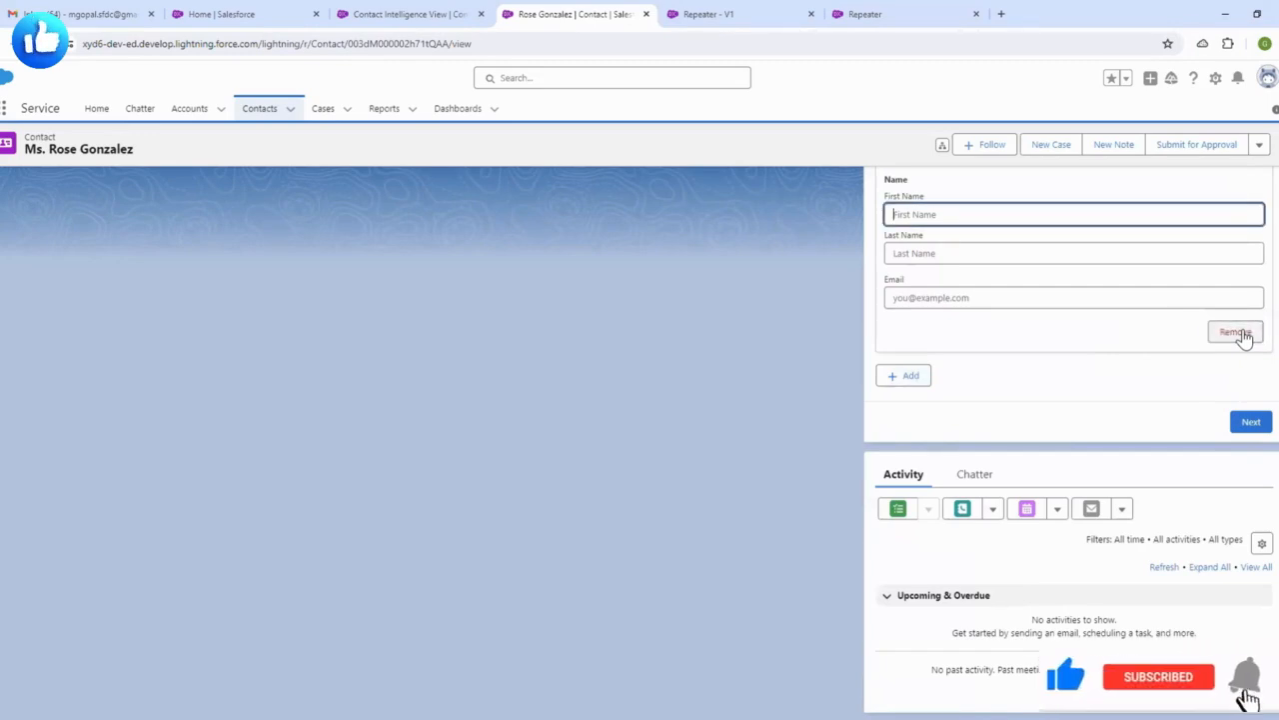
{"action": "left_click", "coordinate": [1245, 337]}
{"action": "left_click", "coordinate": [1244, 337]}
{"action": "scroll", "coordinate": [1143, 363], "scroll_direction": "up", "scroll_amount": 4}
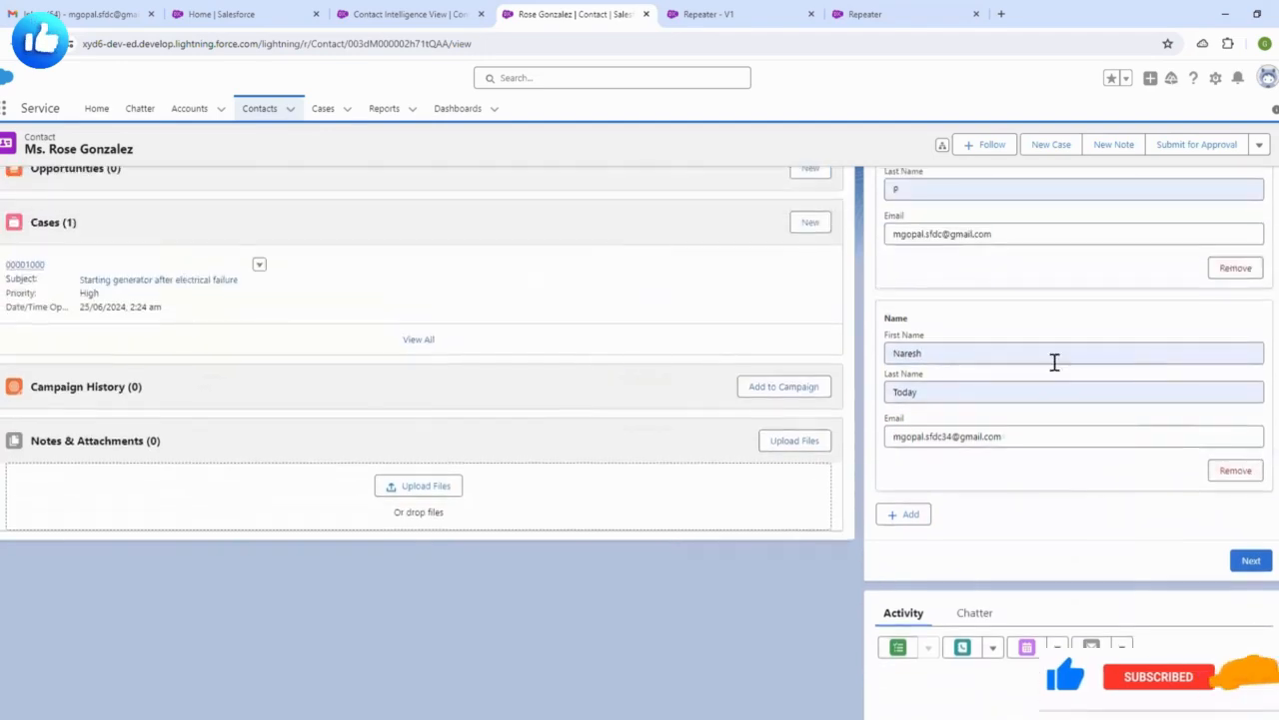
{"action": "scroll", "coordinate": [1000, 390], "scroll_direction": "down", "scroll_amount": 3}
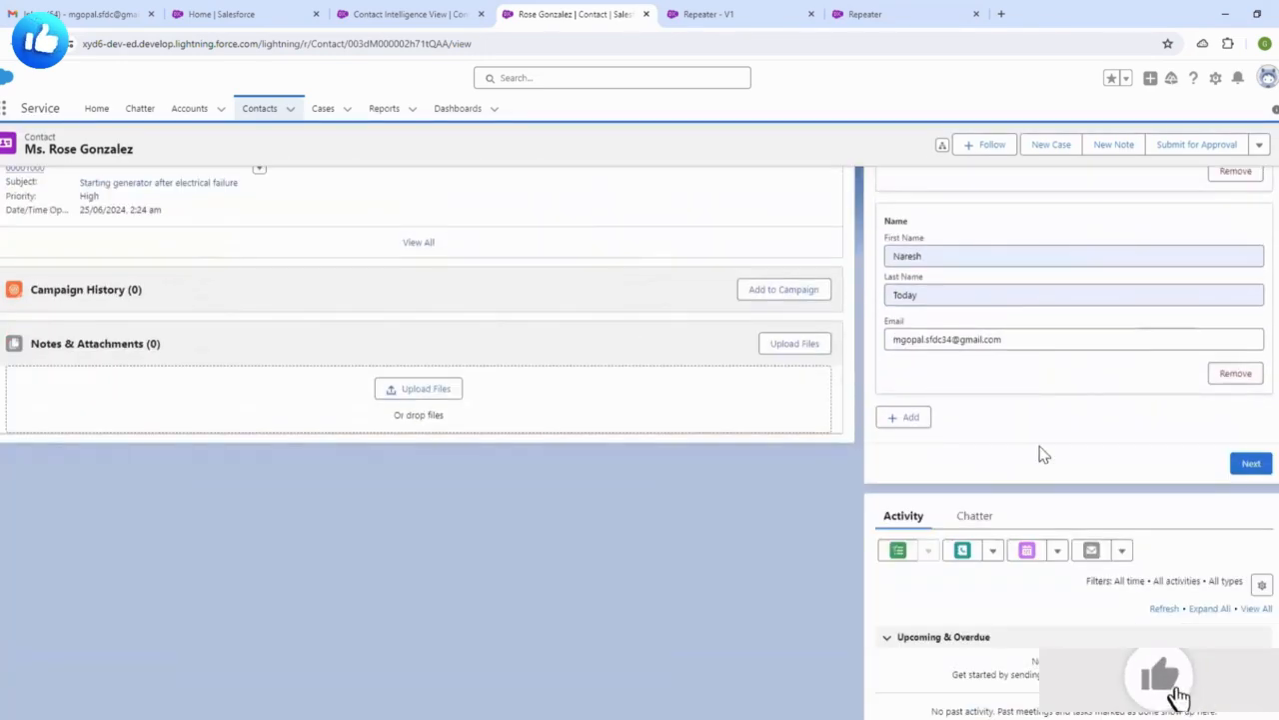
{"action": "scroll", "coordinate": [1039, 453], "scroll_direction": "up", "scroll_amount": 3}
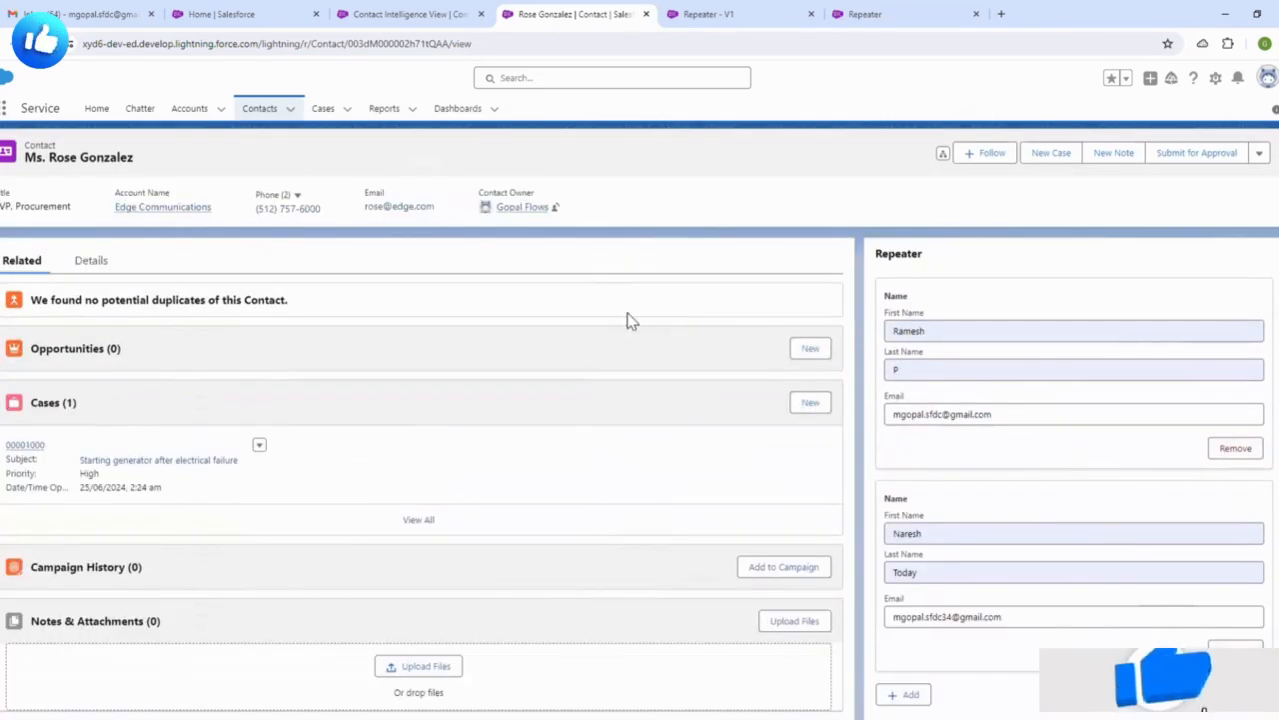
{"action": "left_click", "coordinate": [412, 18]}
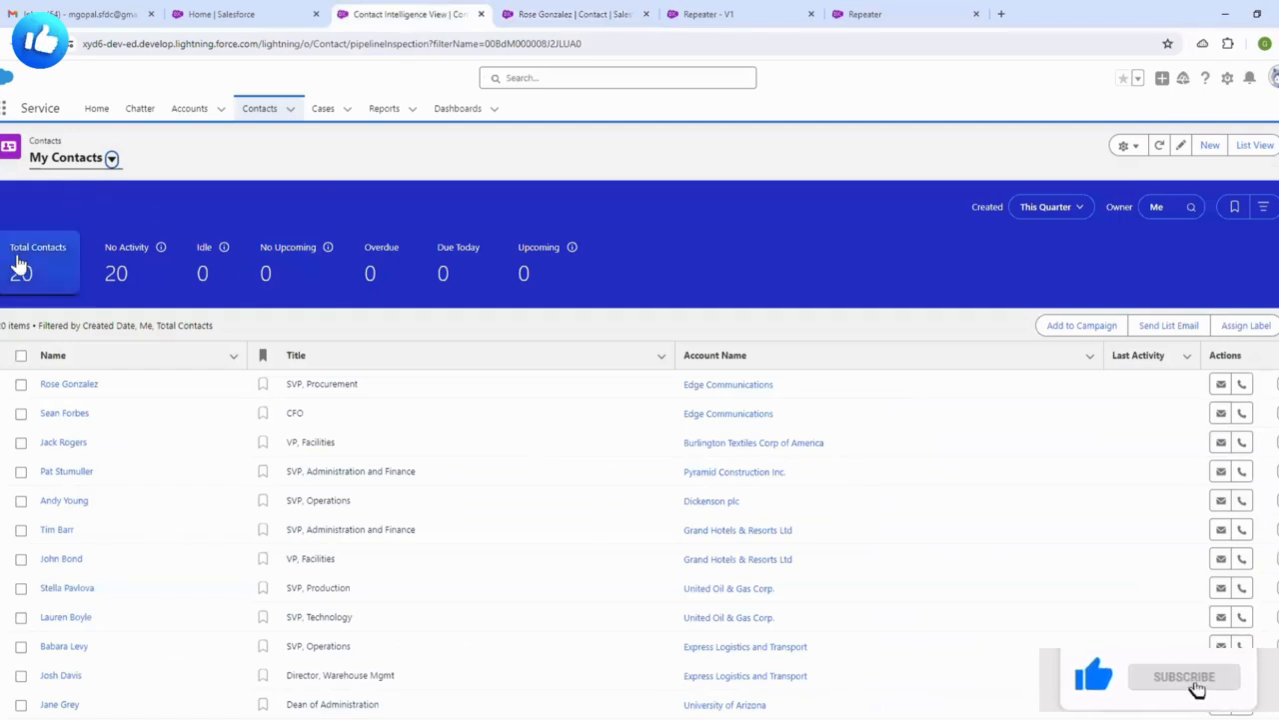
{"action": "left_click", "coordinate": [104, 158]}
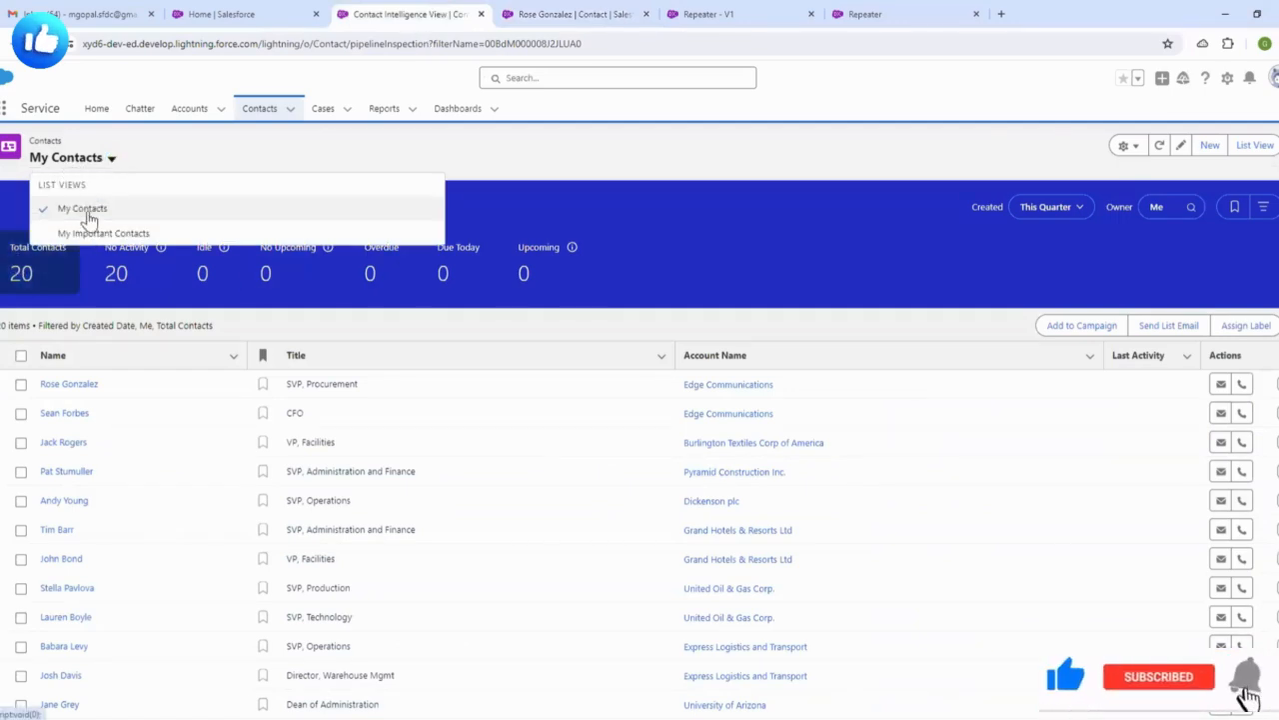
{"action": "left_click", "coordinate": [83, 210]}
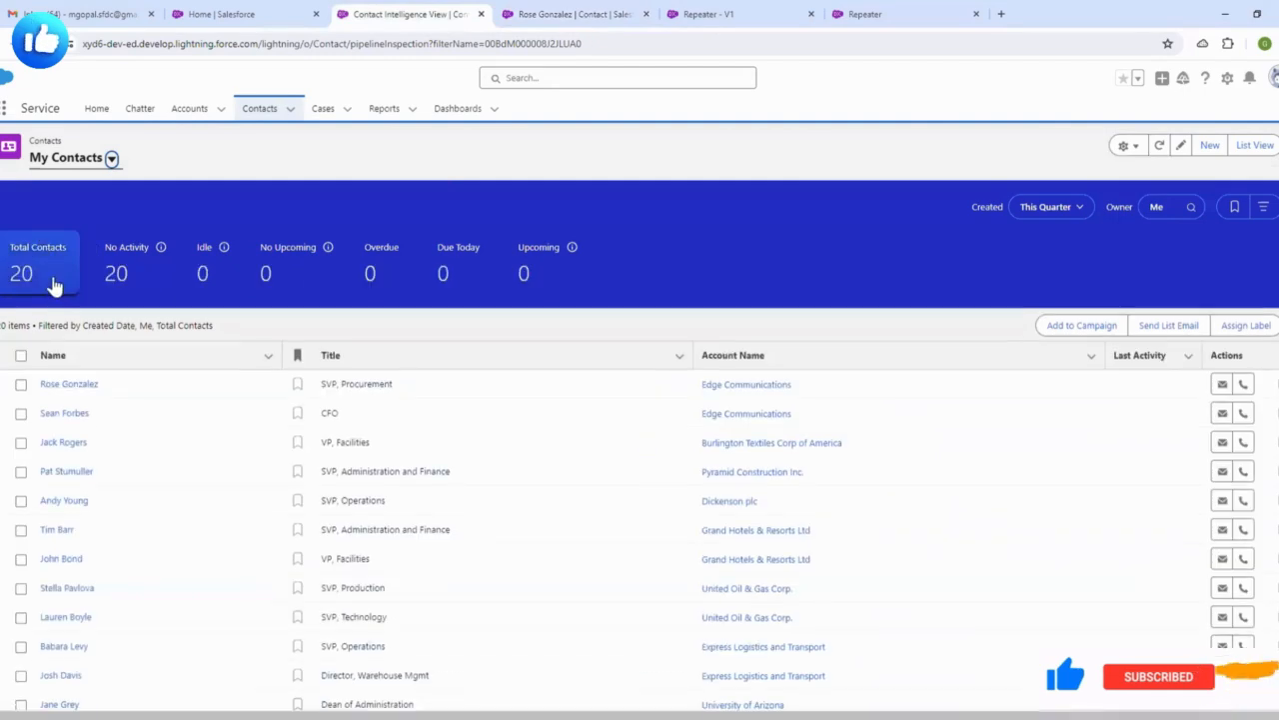
{"action": "left_click", "coordinate": [560, 12]}
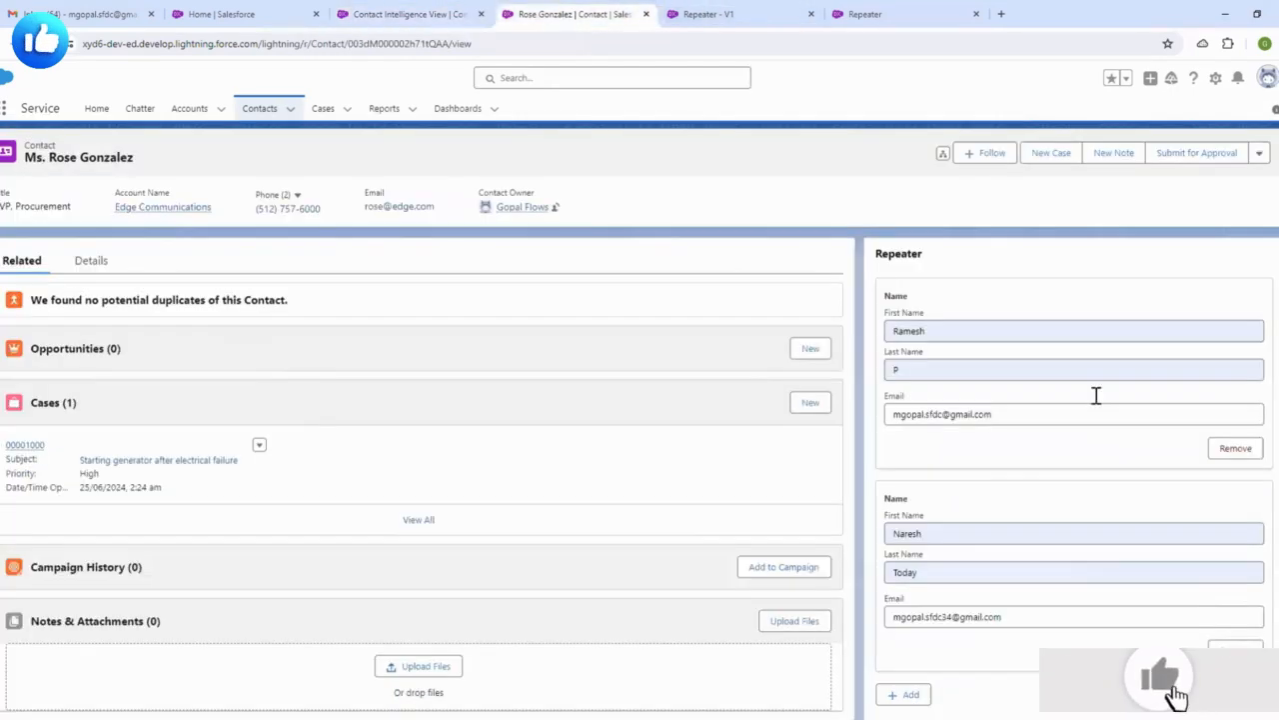
{"action": "scroll", "coordinate": [1013, 309], "scroll_direction": "down", "scroll_amount": 2}
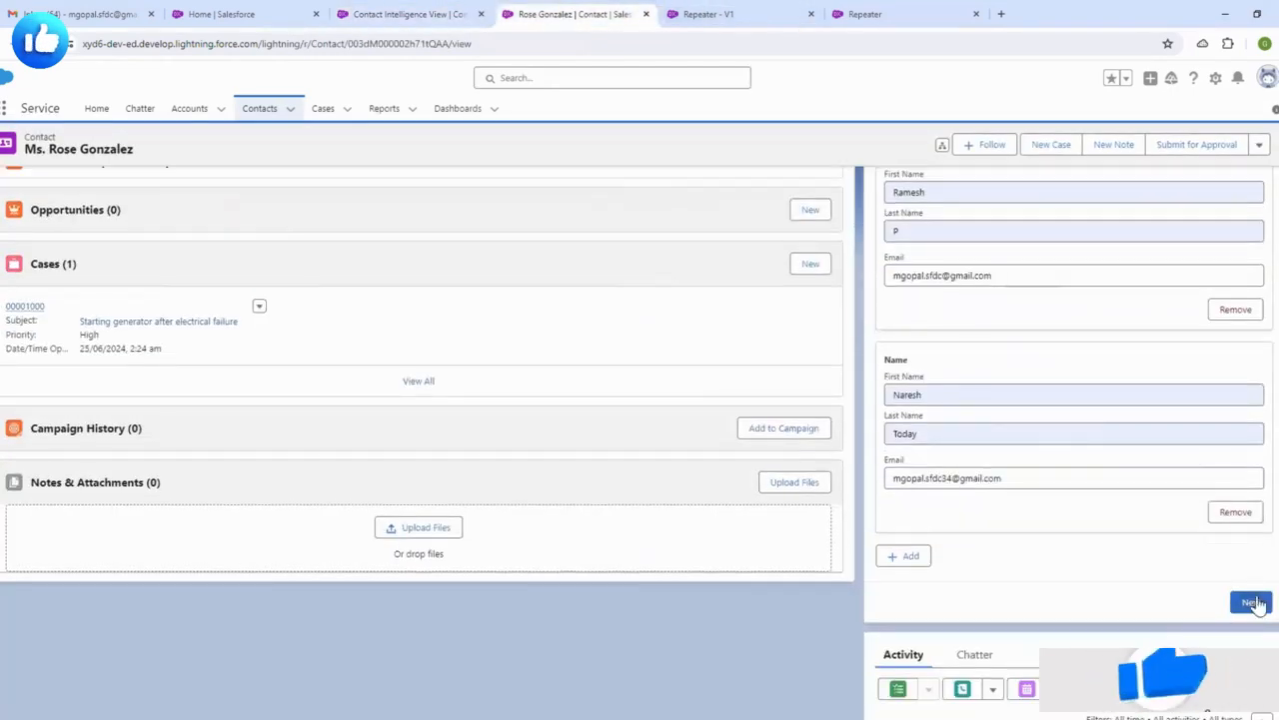
{"action": "scroll", "coordinate": [1256, 605], "scroll_direction": "down", "scroll_amount": 3}
- Submit the two entries, read the unhandled-fault message, then bring up the Repeater debug run
{"action": "left_click", "coordinate": [1250, 424]}
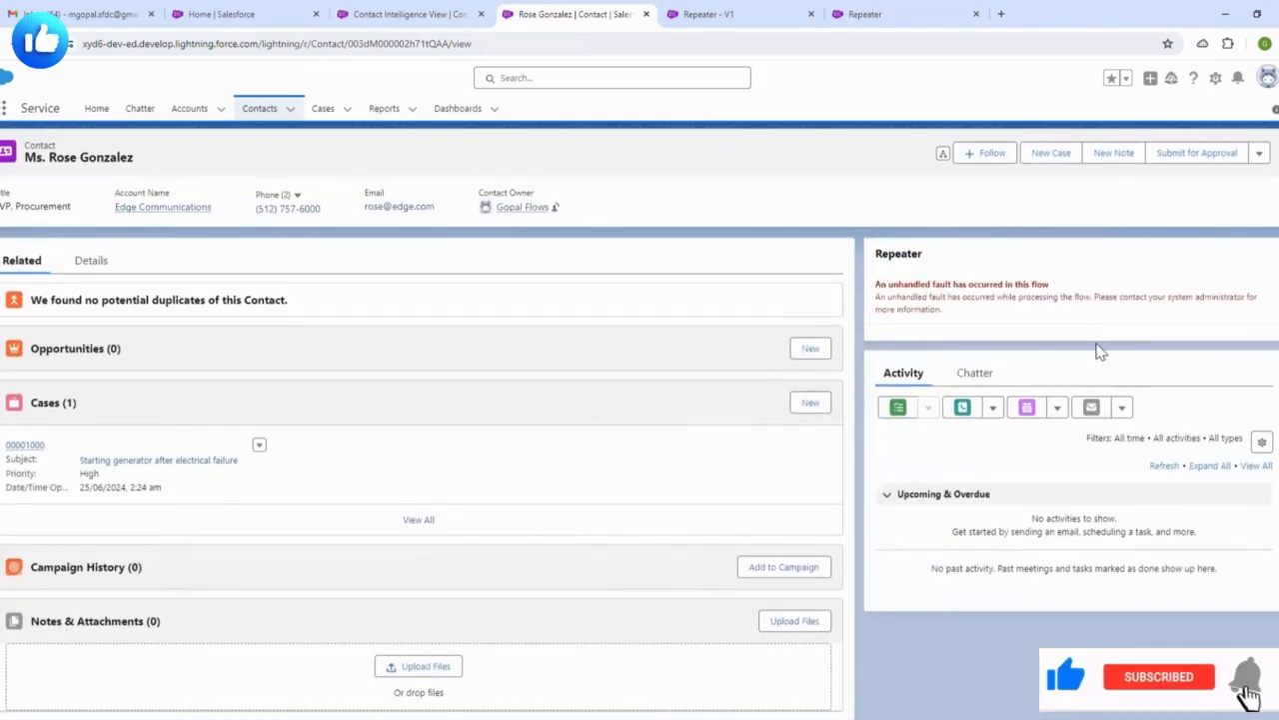
{"action": "left_click_drag", "start_coordinate": [876, 289], "coordinate": [962, 337]}
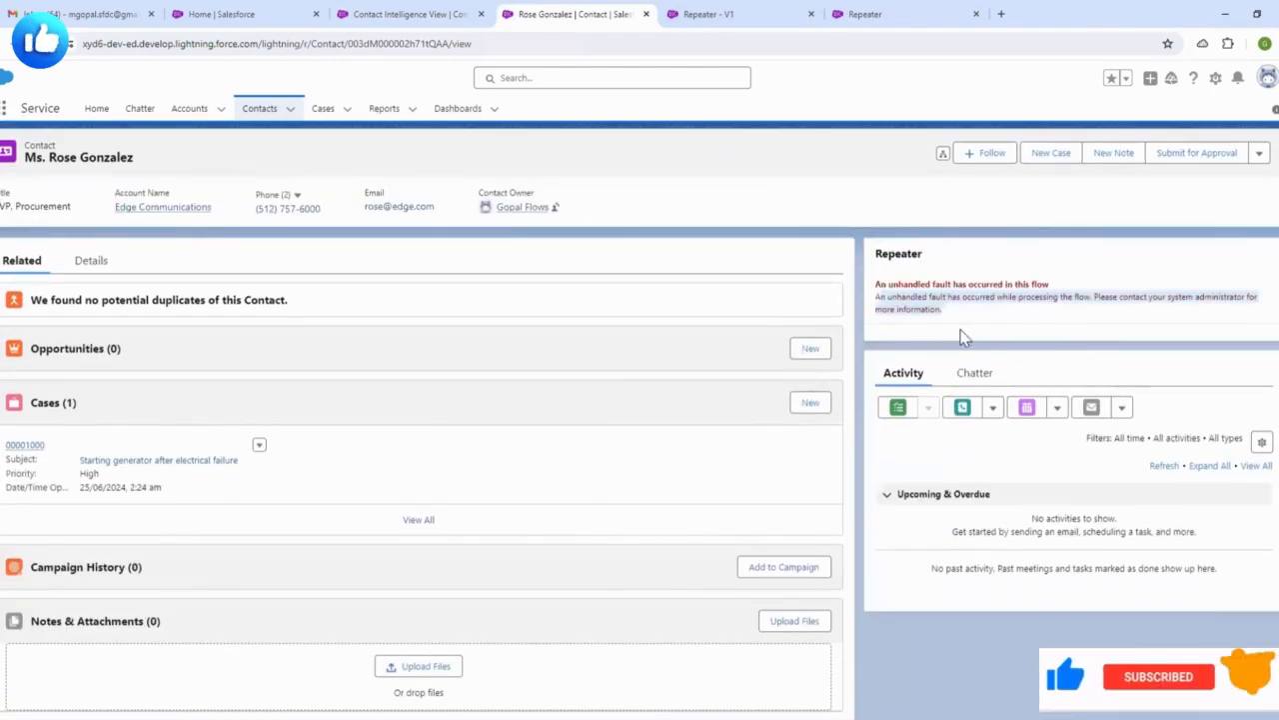
{"action": "left_click", "coordinate": [1022, 326]}
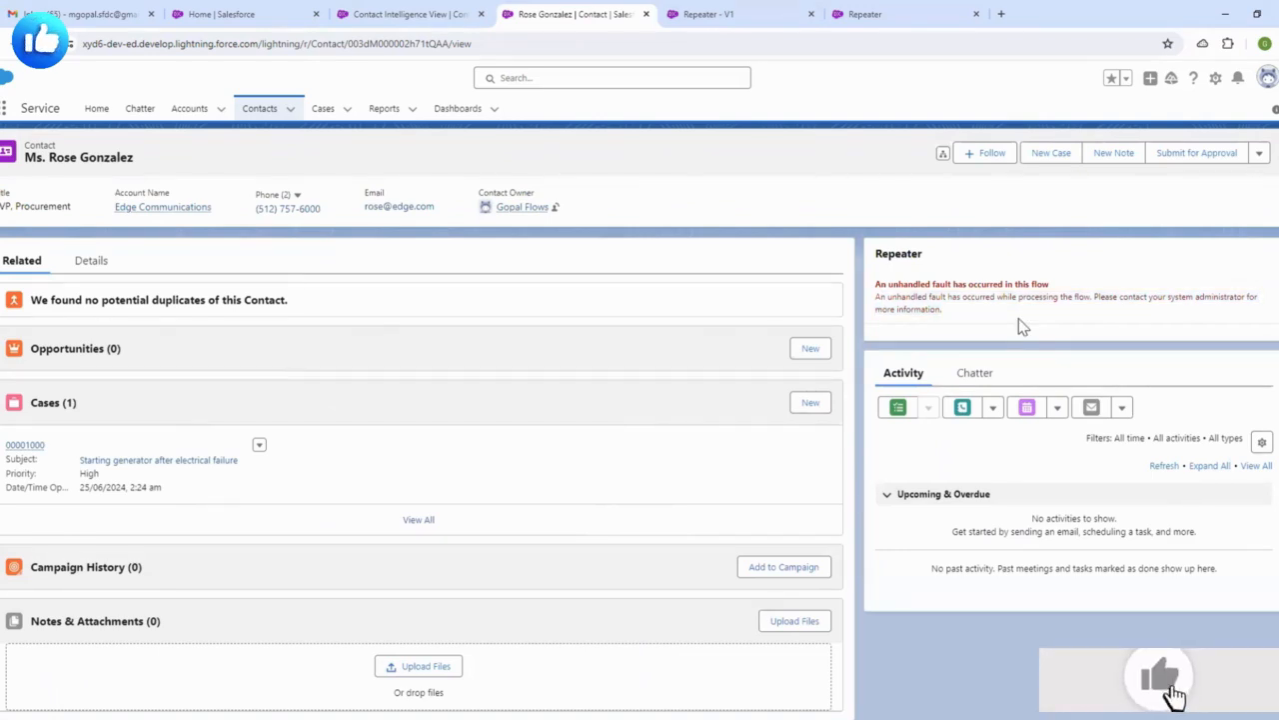
{"action": "left_click_drag", "start_coordinate": [982, 313], "coordinate": [890, 288]}
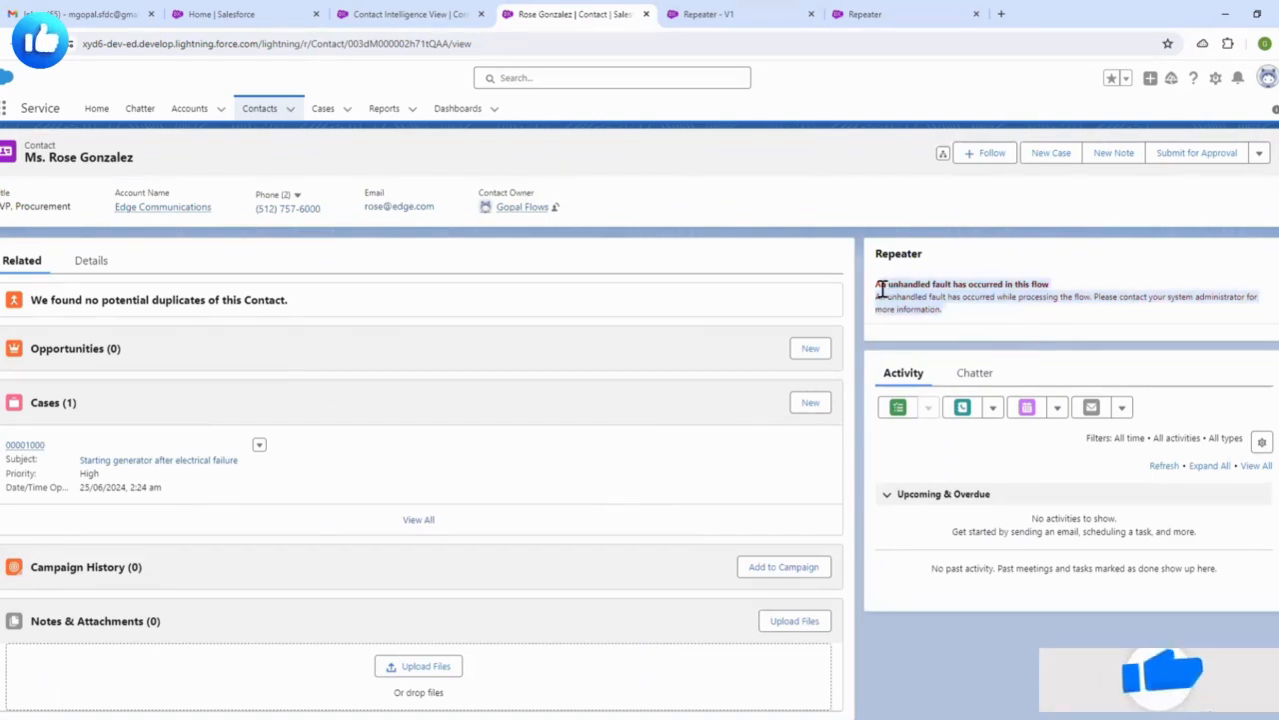
{"action": "left_click", "coordinate": [951, 309]}
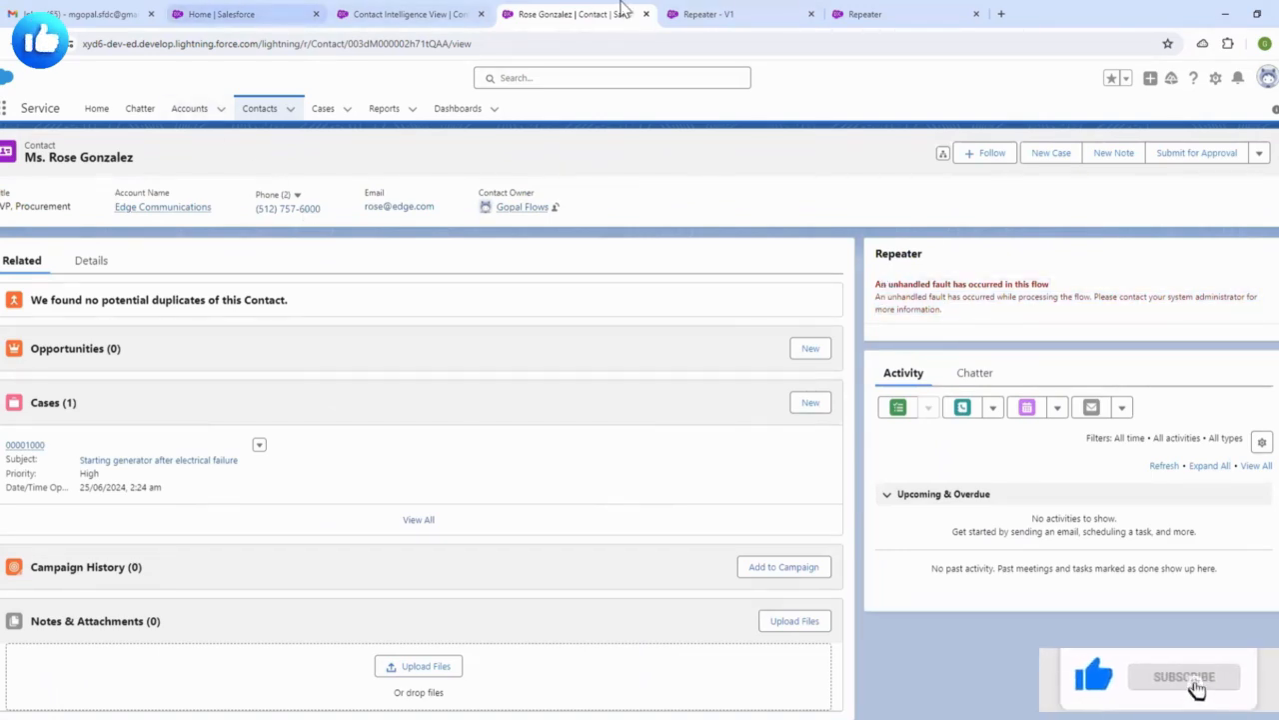
{"action": "left_click", "coordinate": [704, 14]}
{"action": "left_click", "coordinate": [866, 14]}
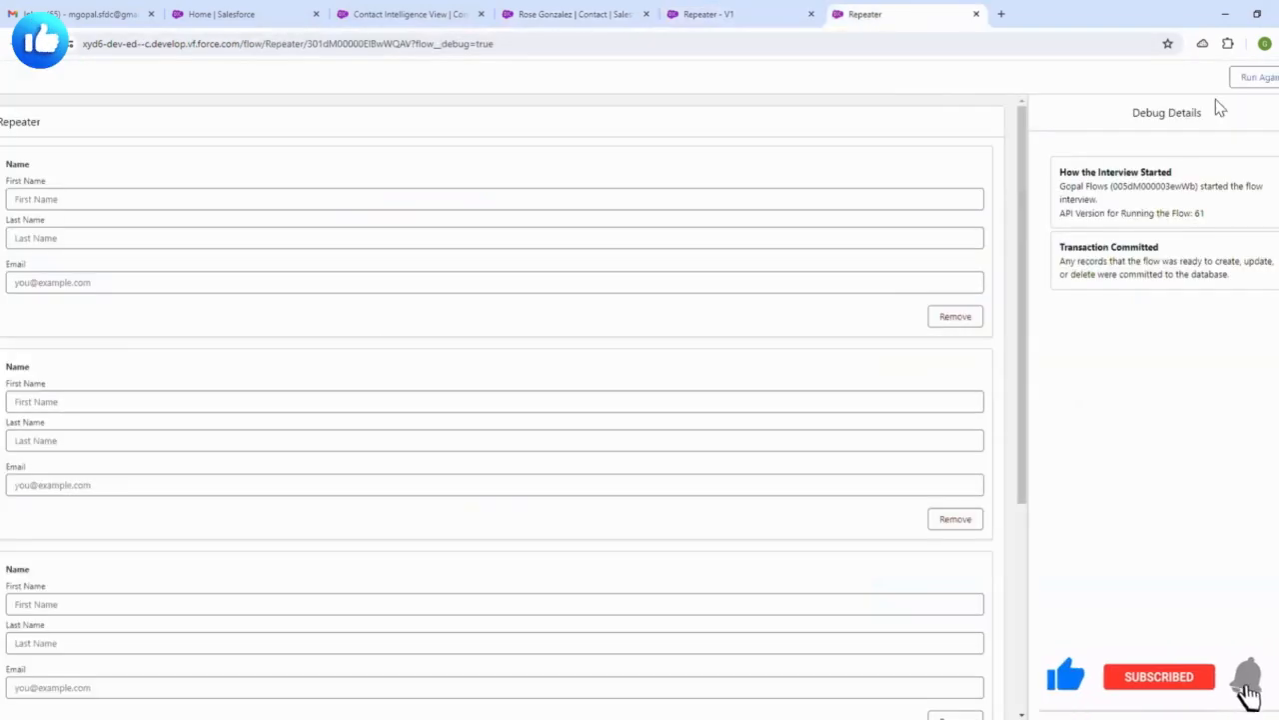
- Remove the empty entries from the debug run's repeater form
{"action": "scroll", "coordinate": [851, 294], "scroll_direction": "down", "scroll_amount": 2}
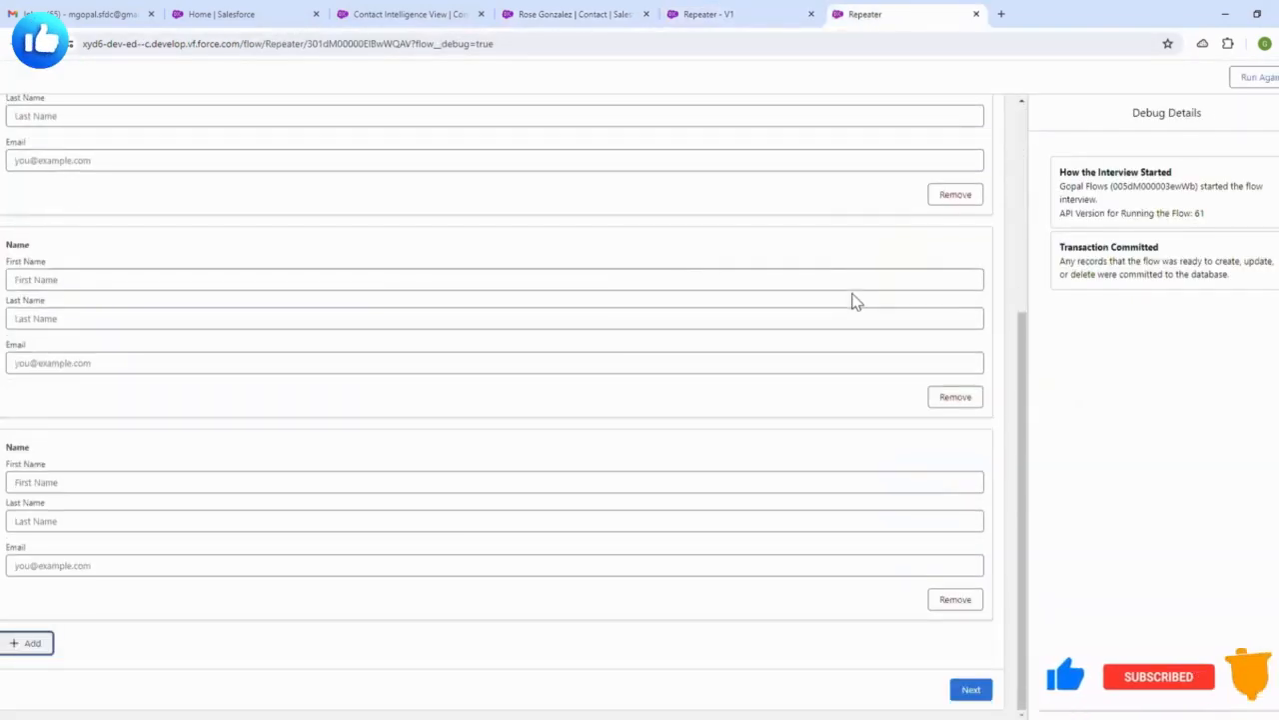
{"action": "left_click", "coordinate": [952, 593]}
{"action": "double_click", "coordinate": [956, 388]}
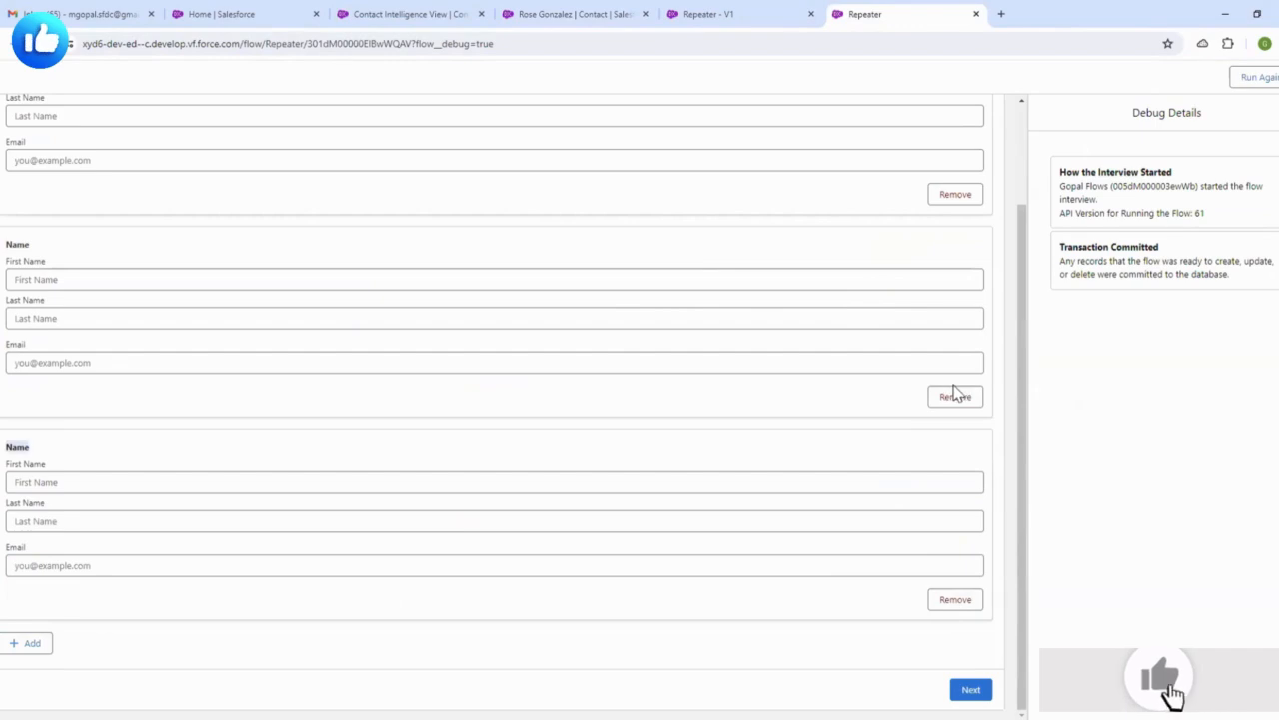
{"action": "left_click", "coordinate": [966, 519]}
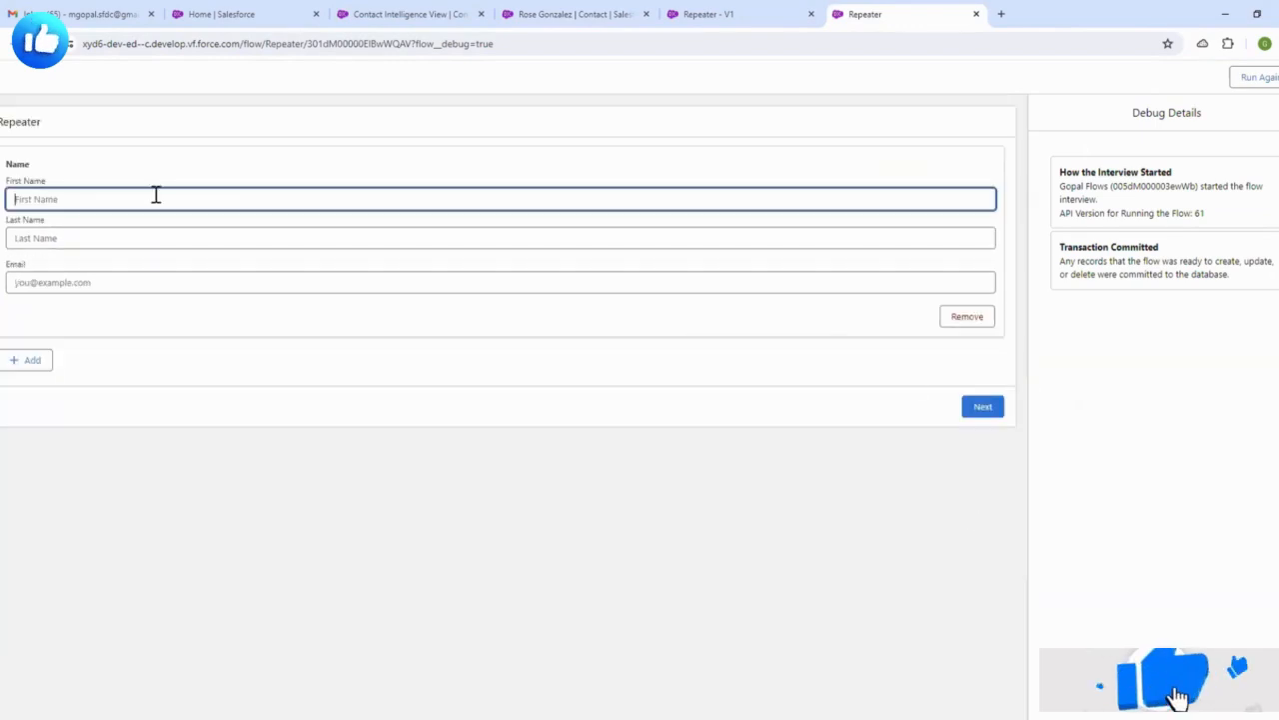
- Fill one entry with suggested first and last names and a Gmail address, then submit it
{"action": "left_click", "coordinate": [72, 204]}
{"action": "left_click", "coordinate": [100, 258]}
{"action": "left_click", "coordinate": [100, 238]}
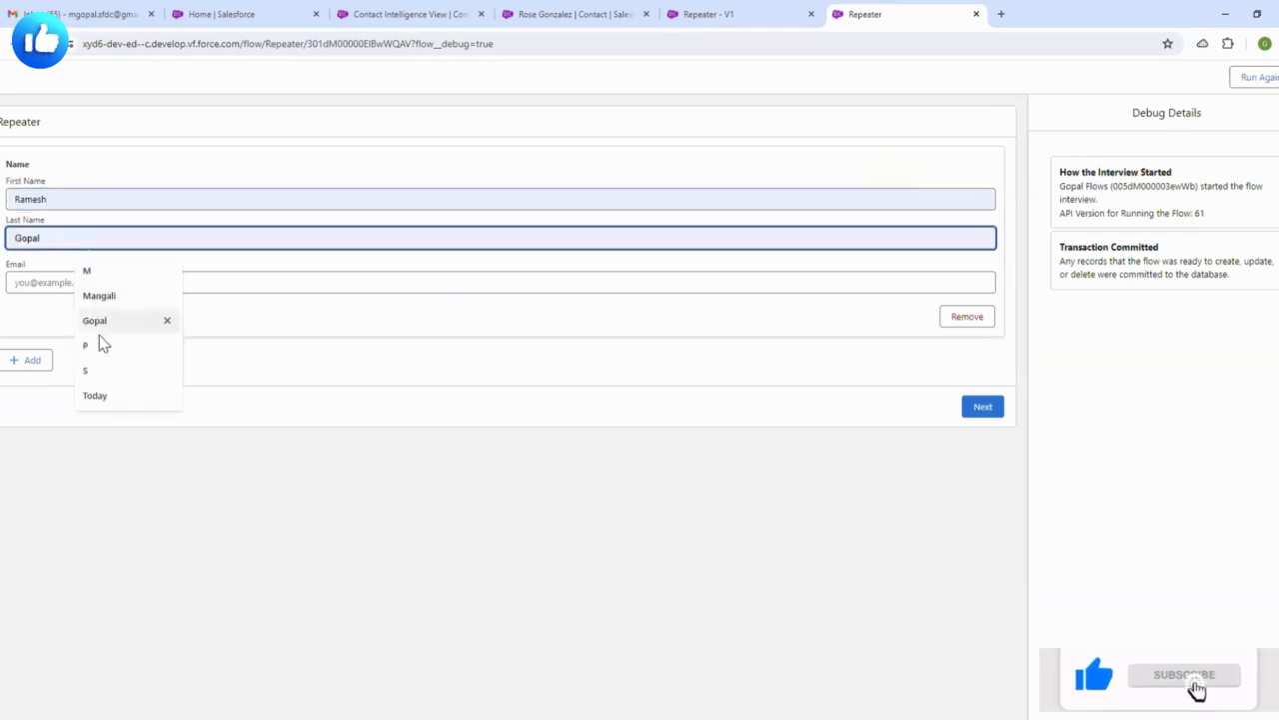
{"action": "left_click", "coordinate": [95, 321]}
{"action": "left_click", "coordinate": [66, 287]}
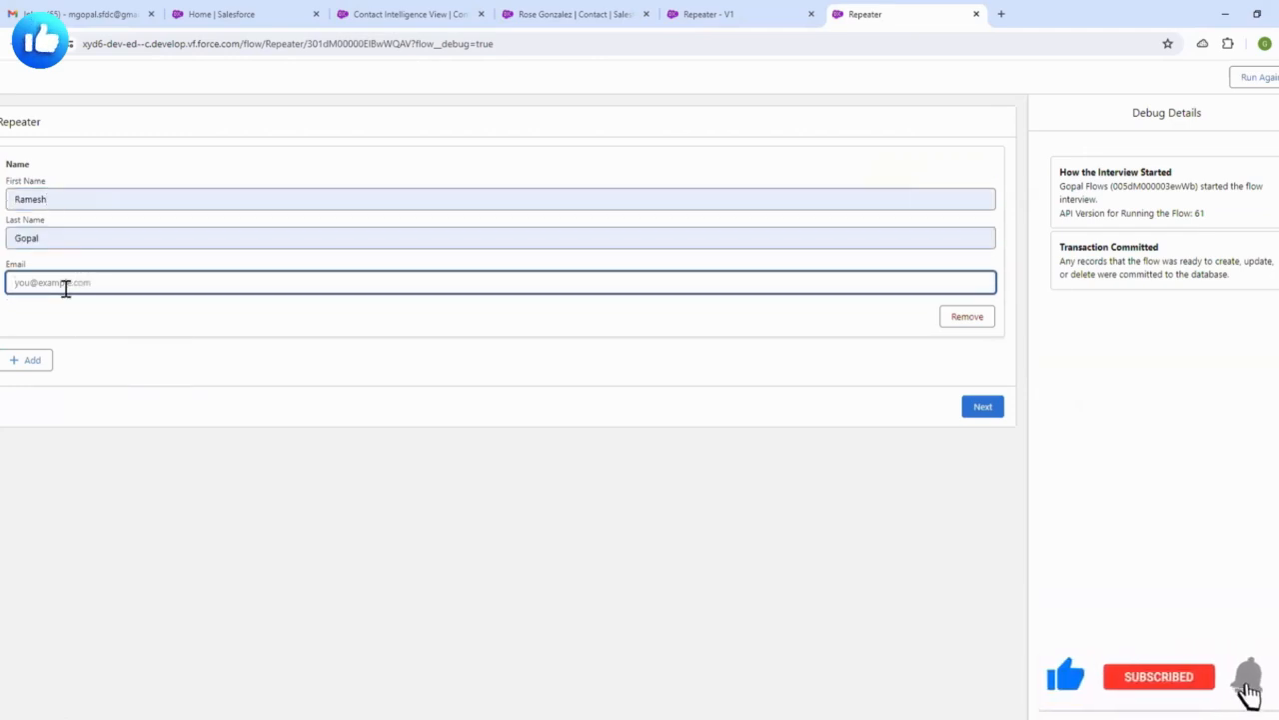
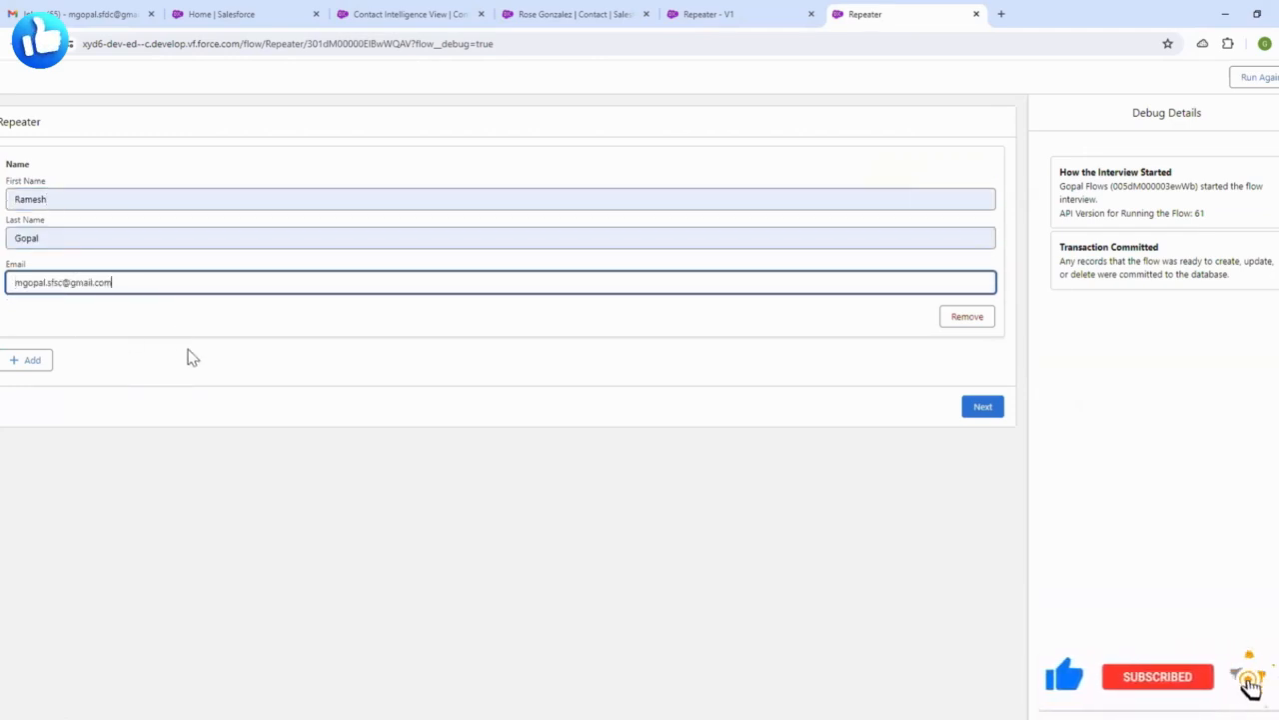
{"action": "left_click", "coordinate": [188, 350]}
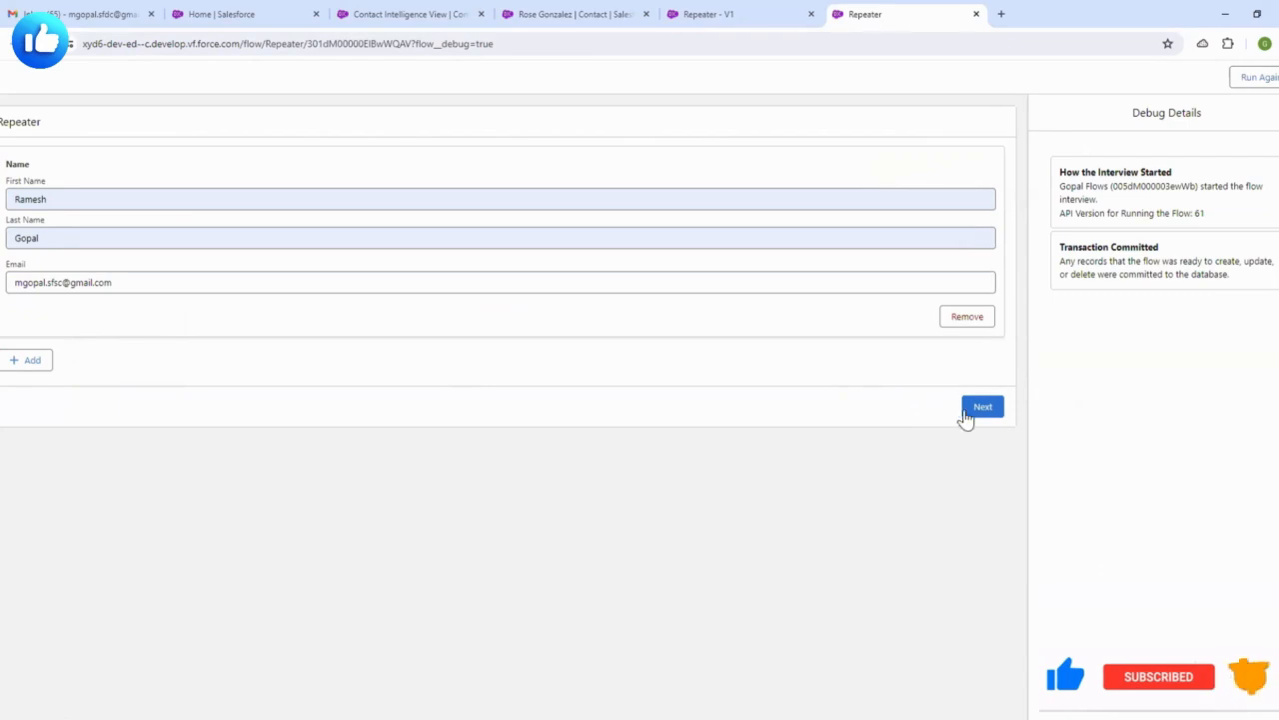
{"action": "left_click", "coordinate": [966, 414]}
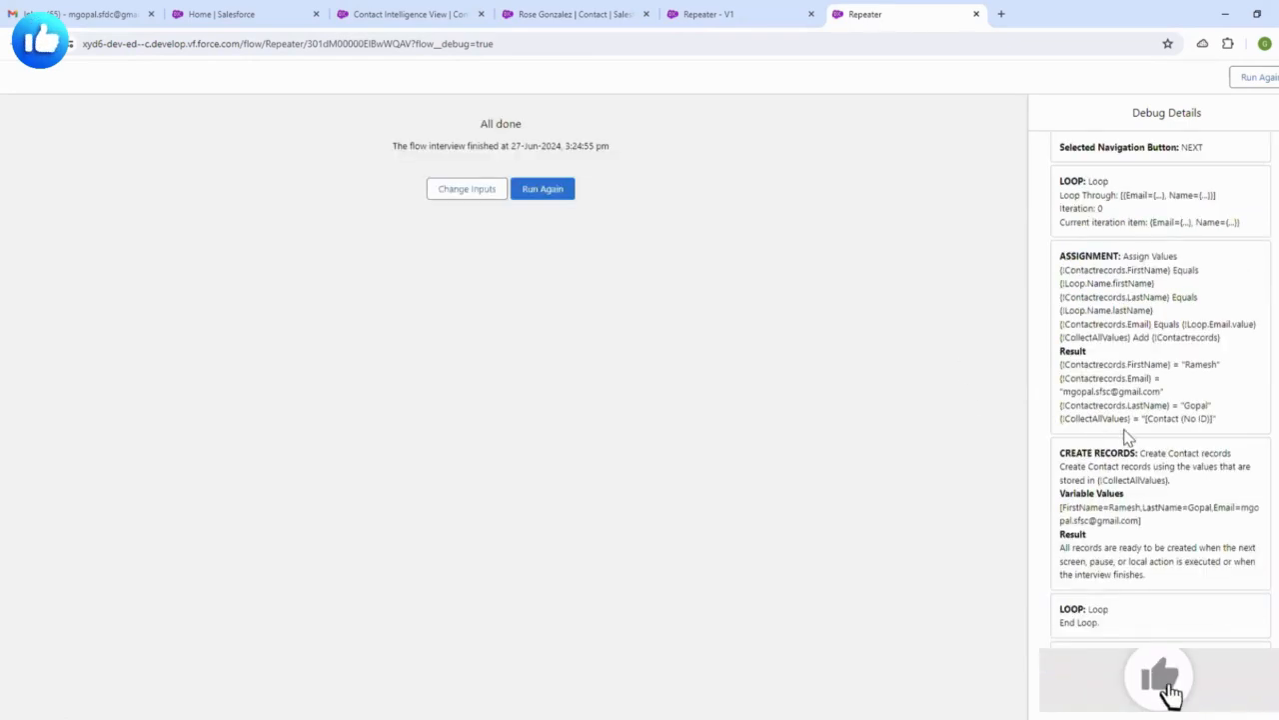
- Review the created record values in Debug Details, then return to the contact record tab
{"action": "scroll", "coordinate": [1134, 439], "scroll_direction": "up", "scroll_amount": 5}
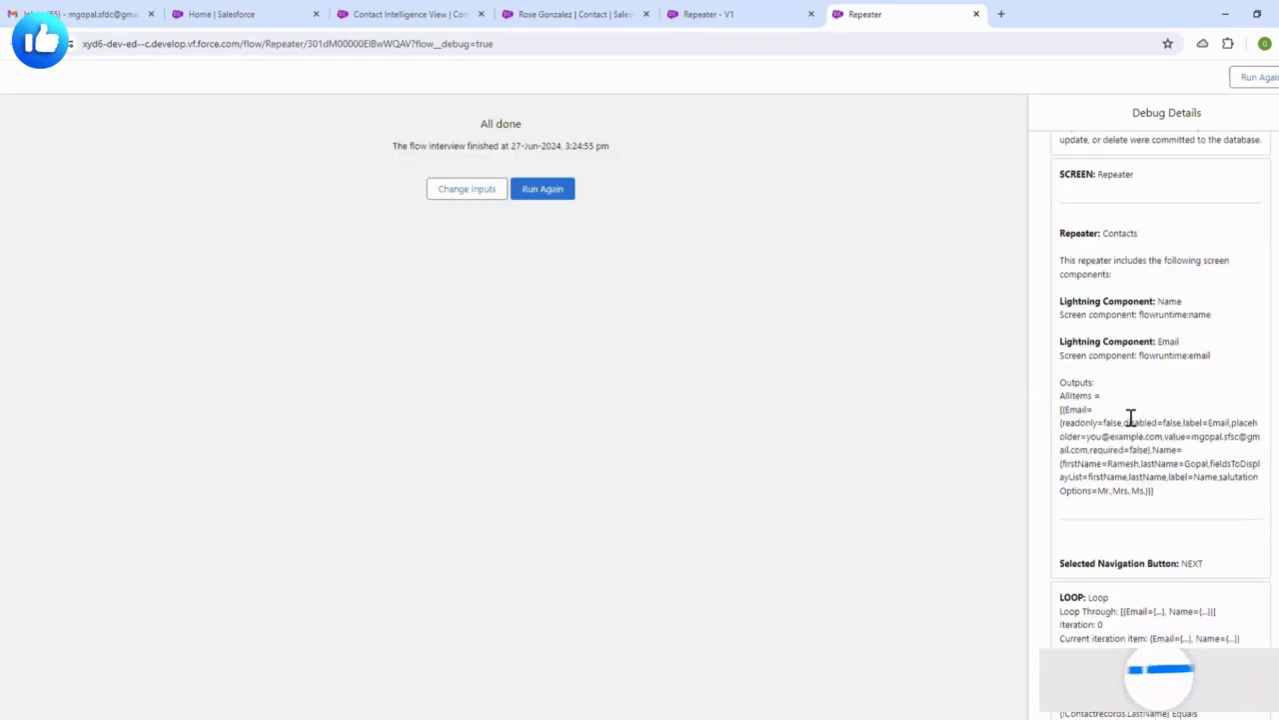
{"action": "scroll", "coordinate": [1121, 400], "scroll_direction": "down", "scroll_amount": 5}
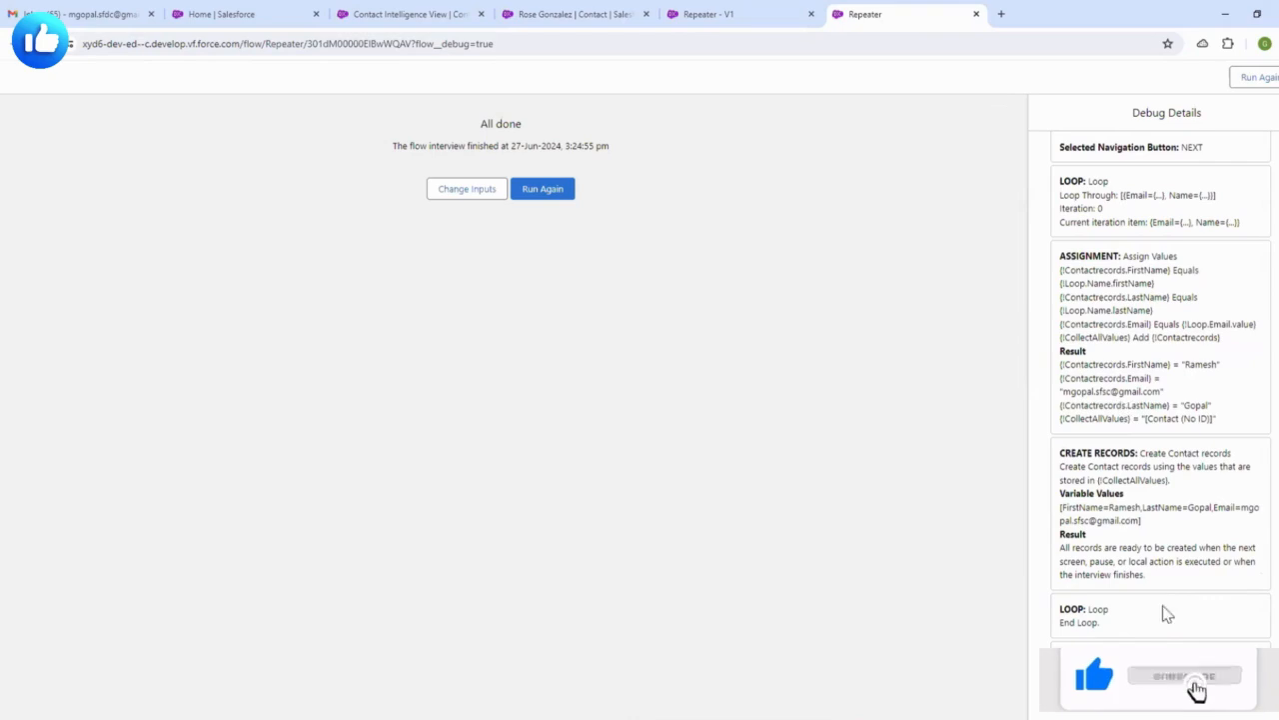
{"action": "scroll", "coordinate": [1136, 478], "scroll_direction": "up", "scroll_amount": 6}
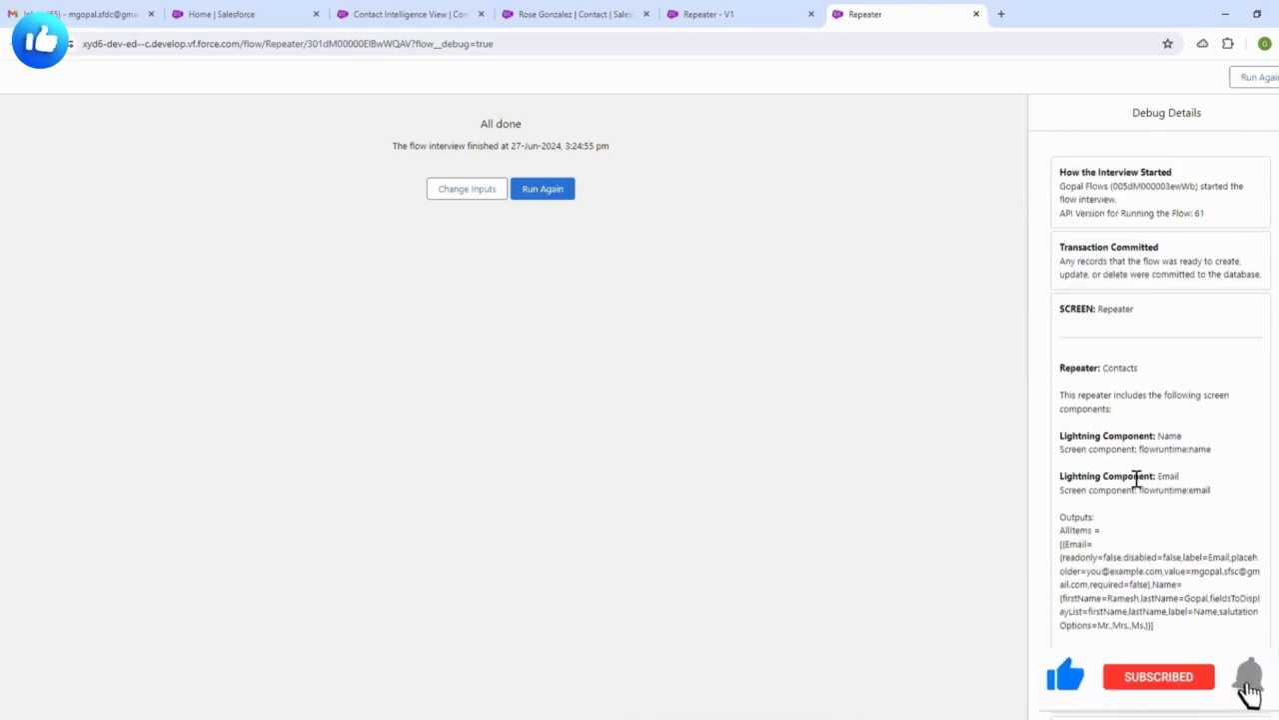
{"action": "scroll", "coordinate": [1136, 479], "scroll_direction": "down", "scroll_amount": 6}
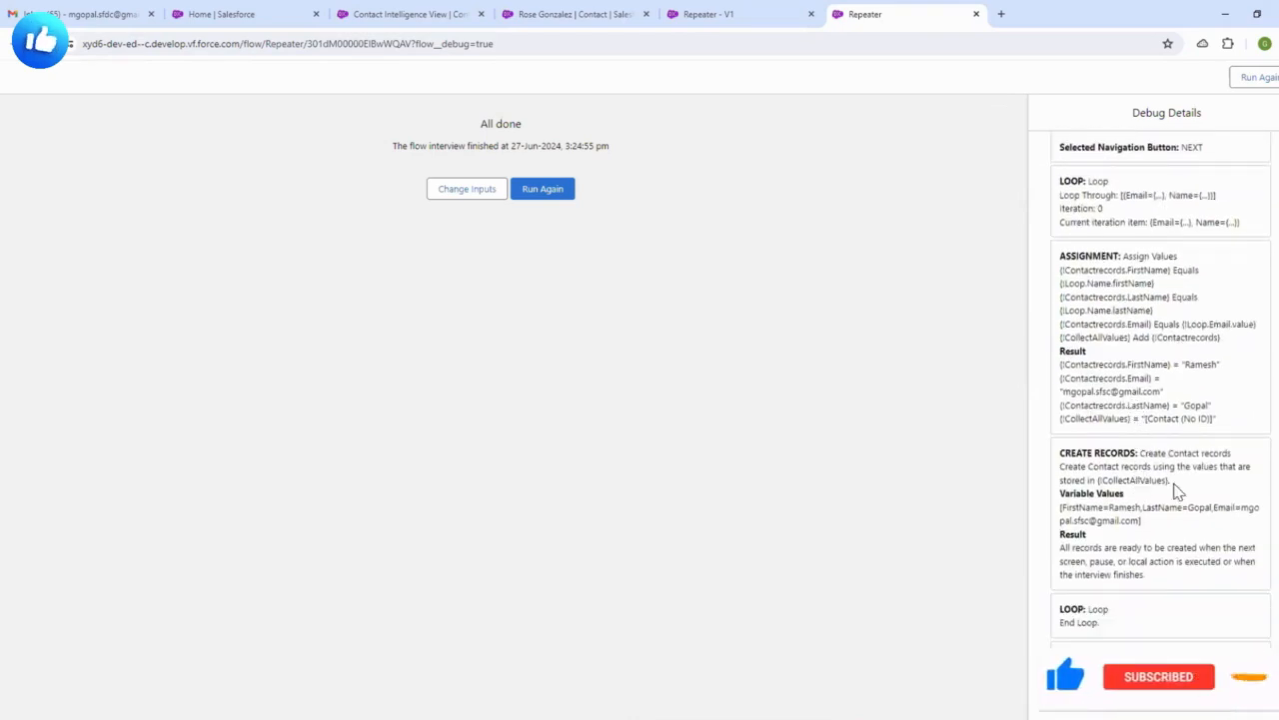
{"action": "left_click_drag", "start_coordinate": [1201, 408], "coordinate": [1220, 452]}
{"action": "left_click", "coordinate": [1187, 539]}
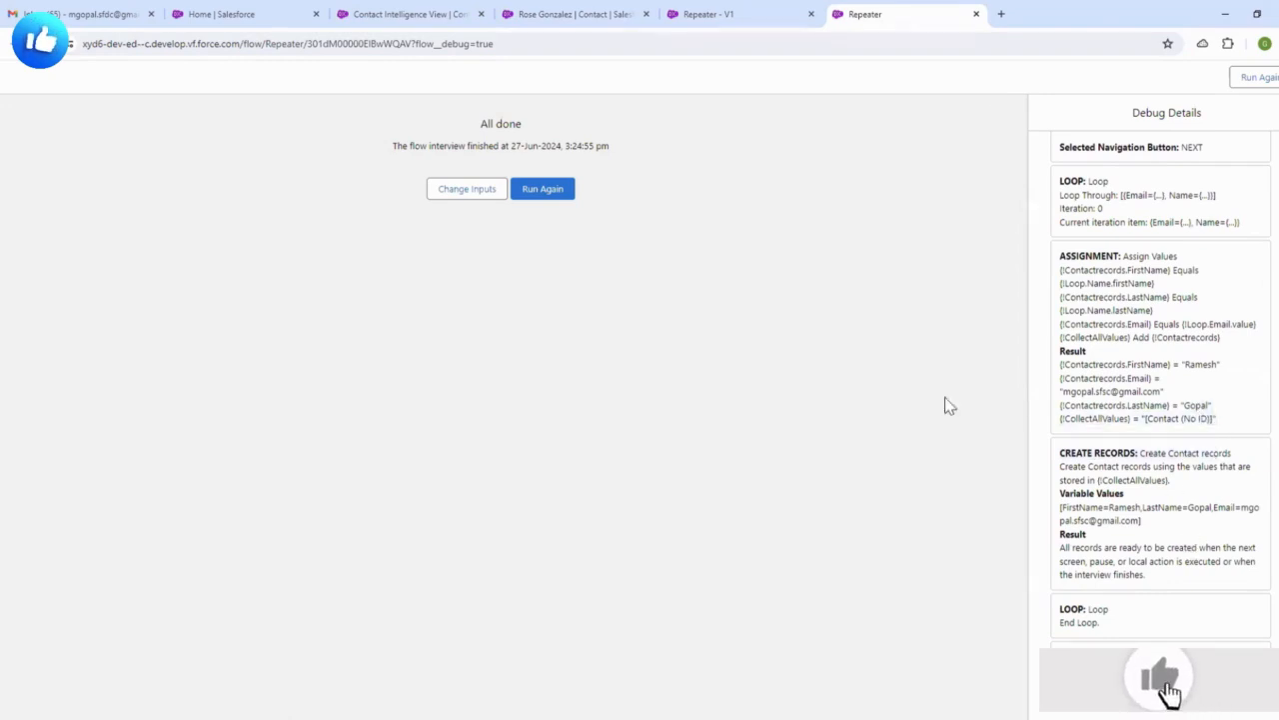
{"action": "left_click", "coordinate": [590, 14]}
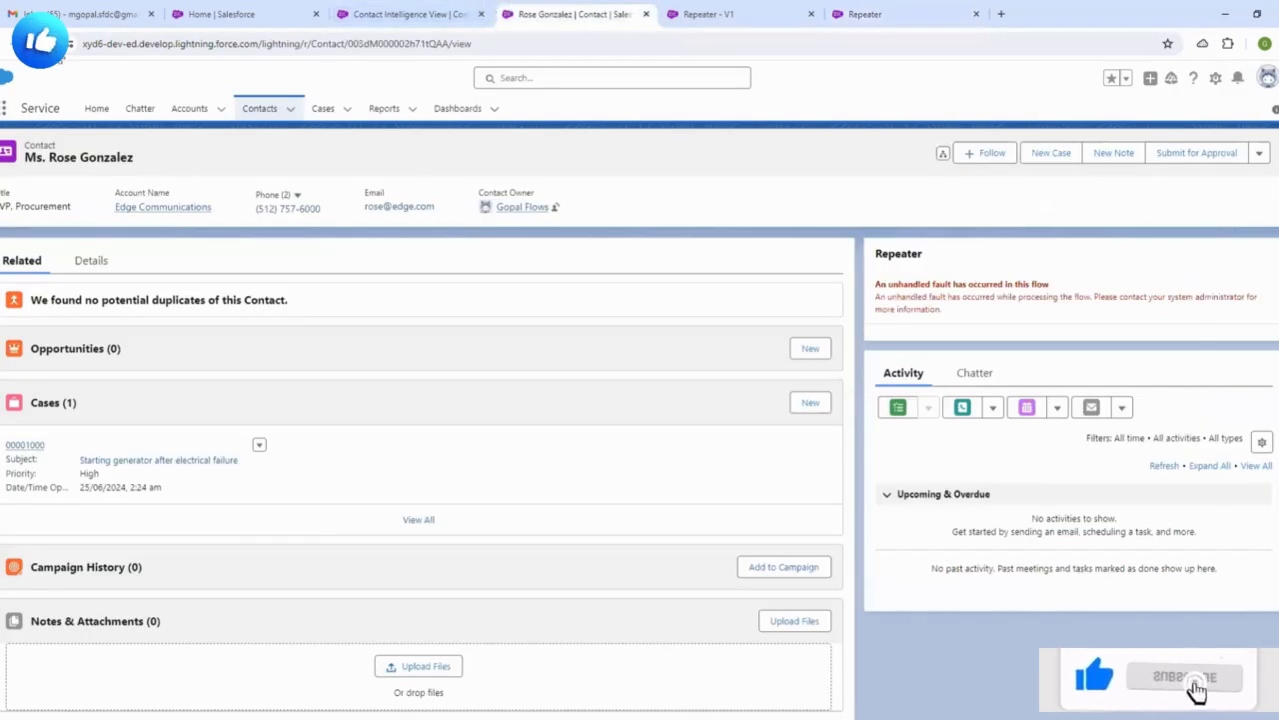
- Reload the contact page, enter a new contact's first and last name with e-mail 'salesforce', and submit
{"action": "left_click", "coordinate": [68, 43]}
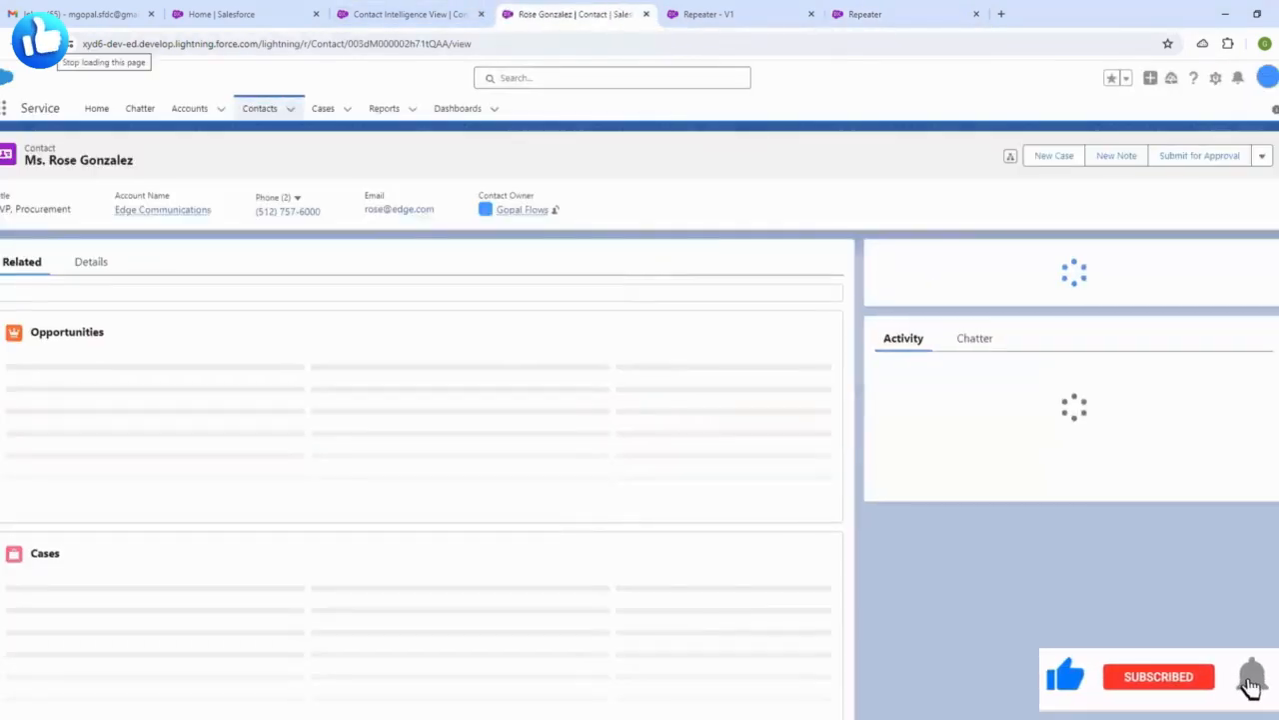
{"action": "left_click", "coordinate": [949, 332]}
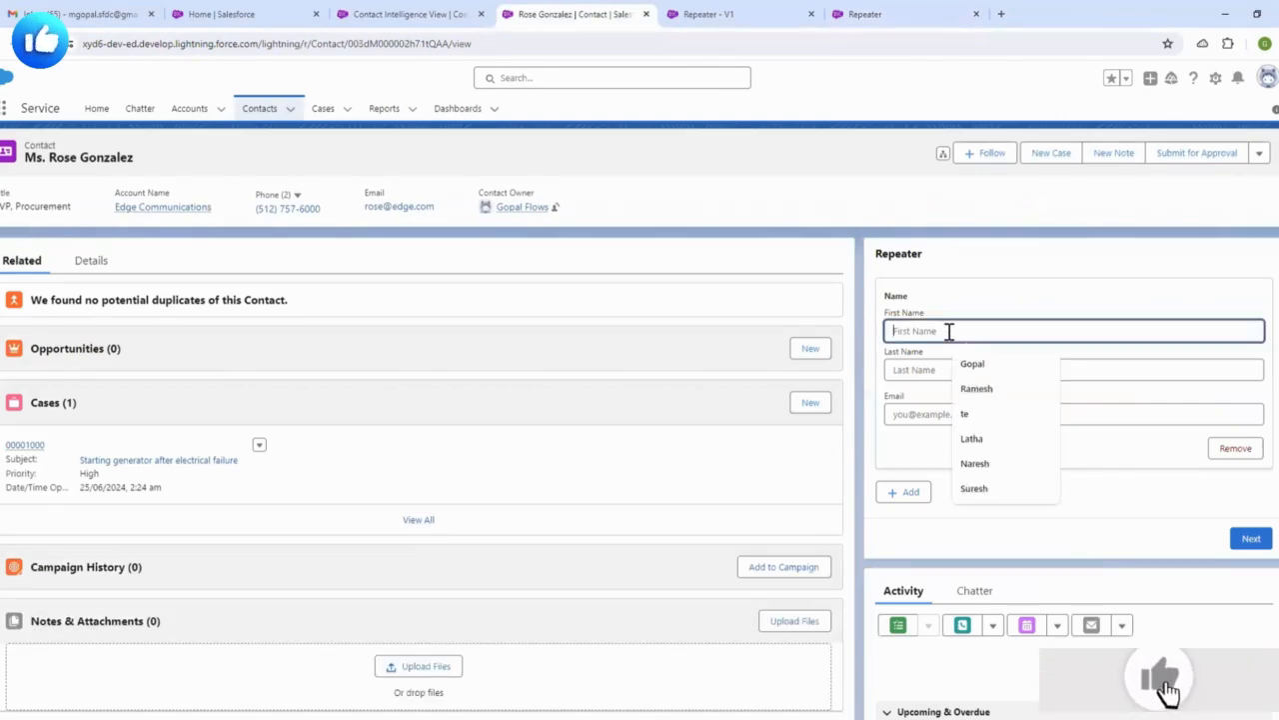
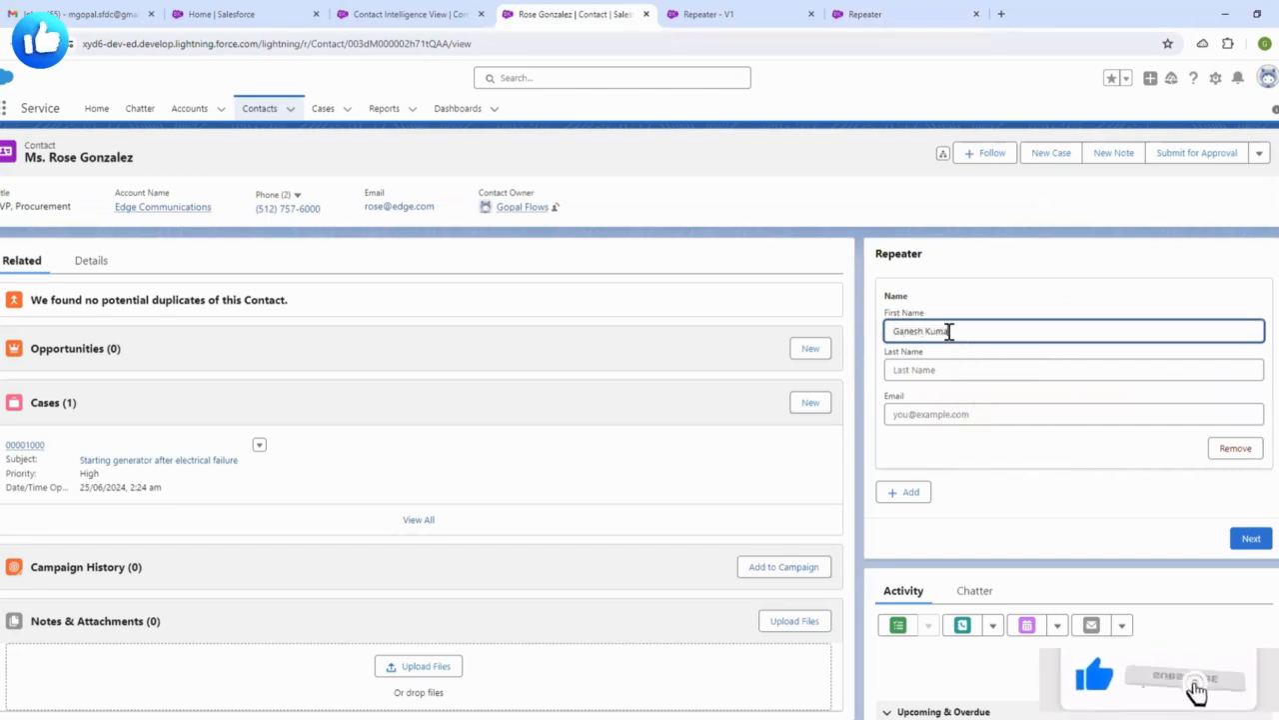
{"action": "left_click", "coordinate": [973, 316]}
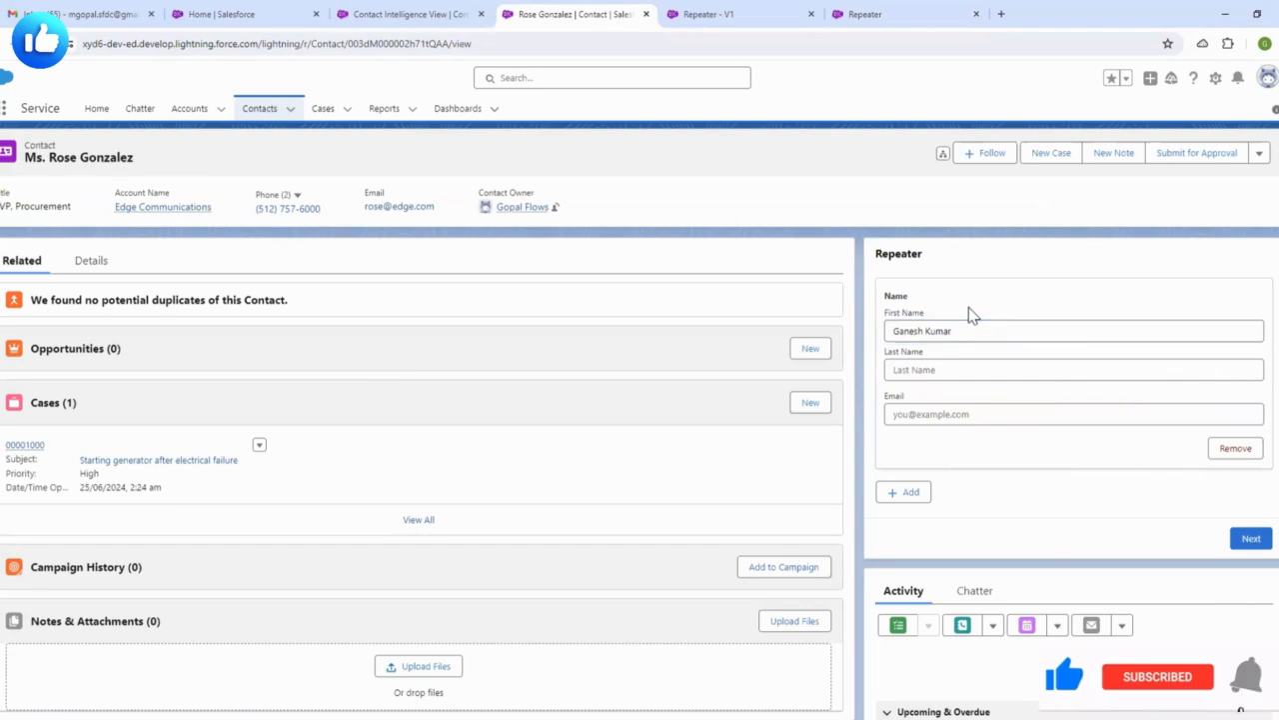
{"action": "left_click", "coordinate": [945, 366]}
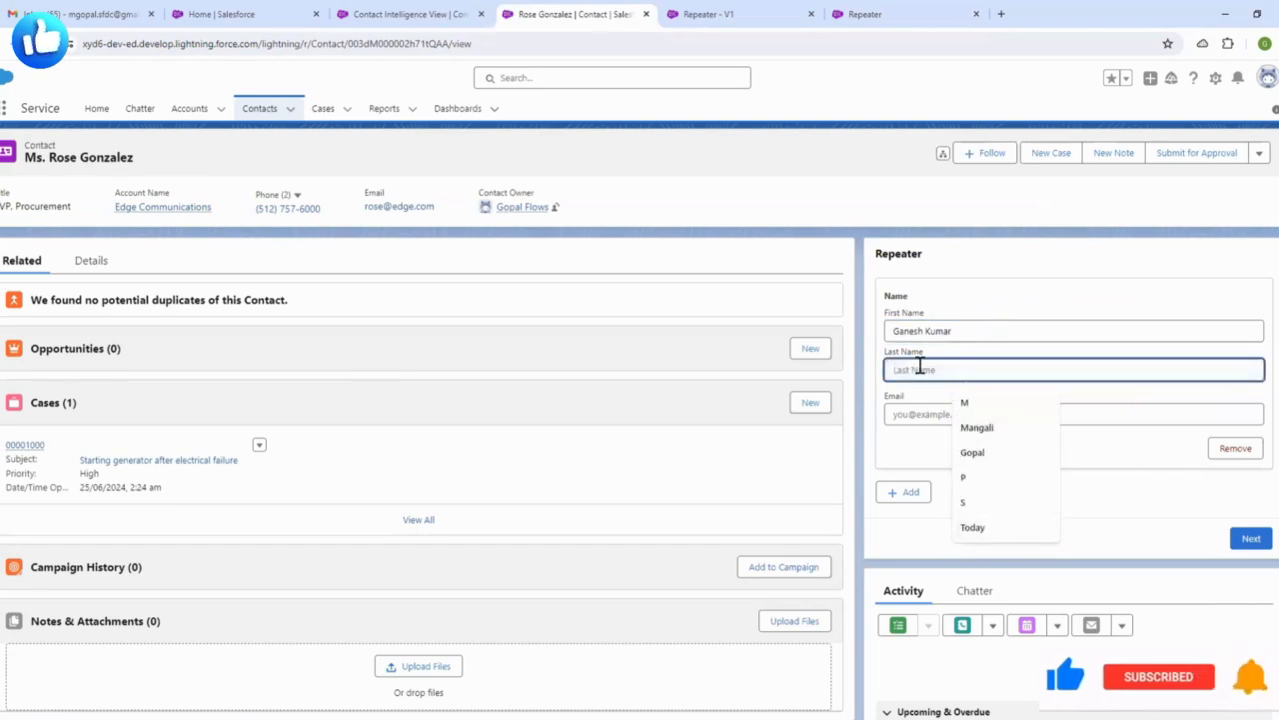
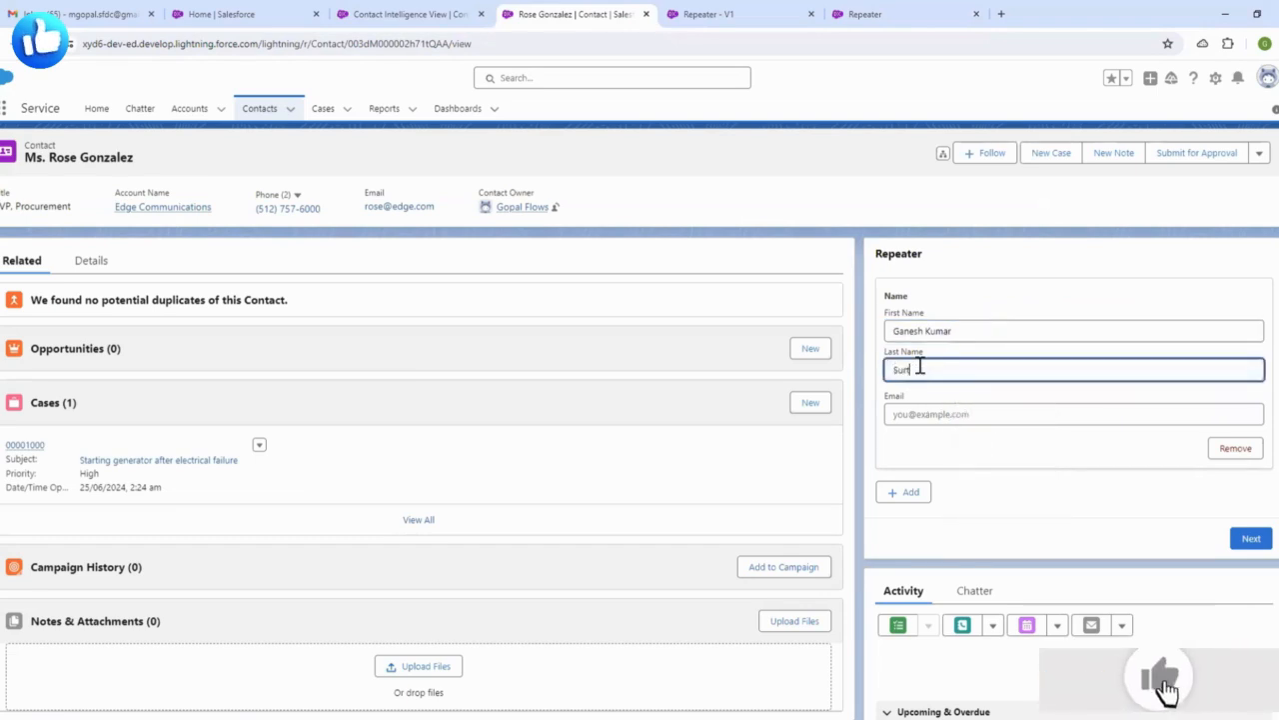
{"action": "left_click", "coordinate": [931, 410]}
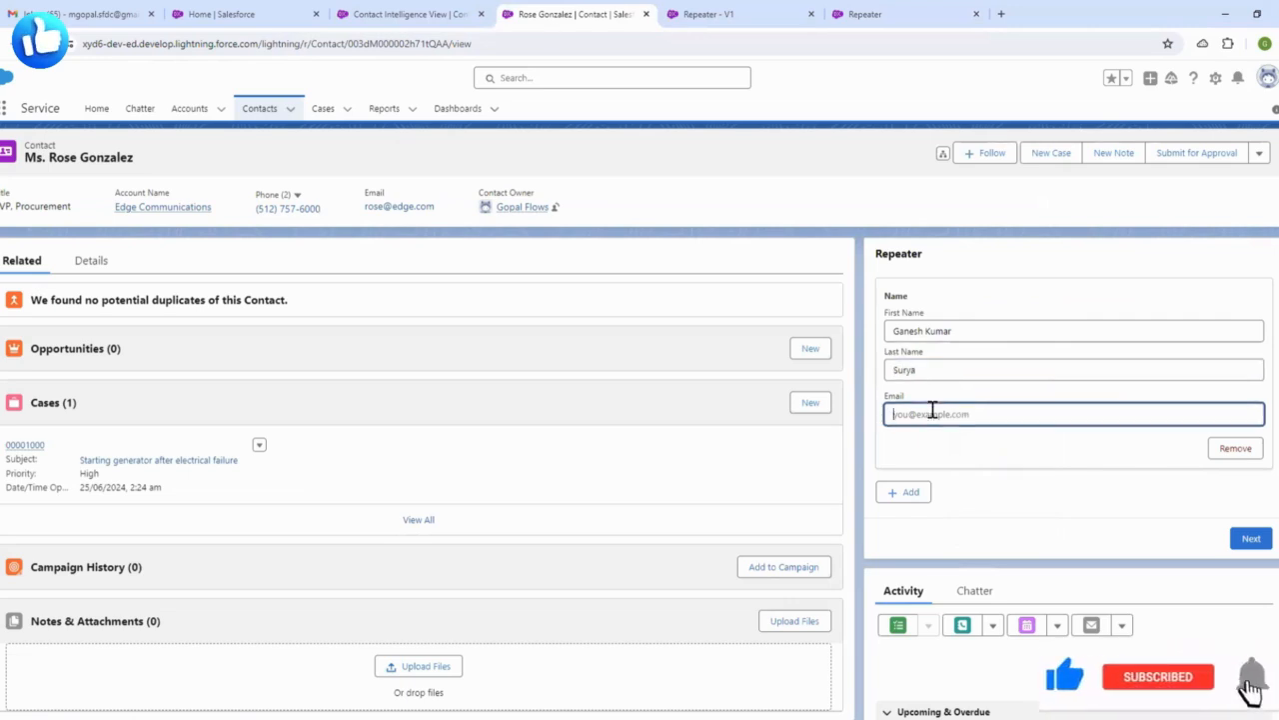
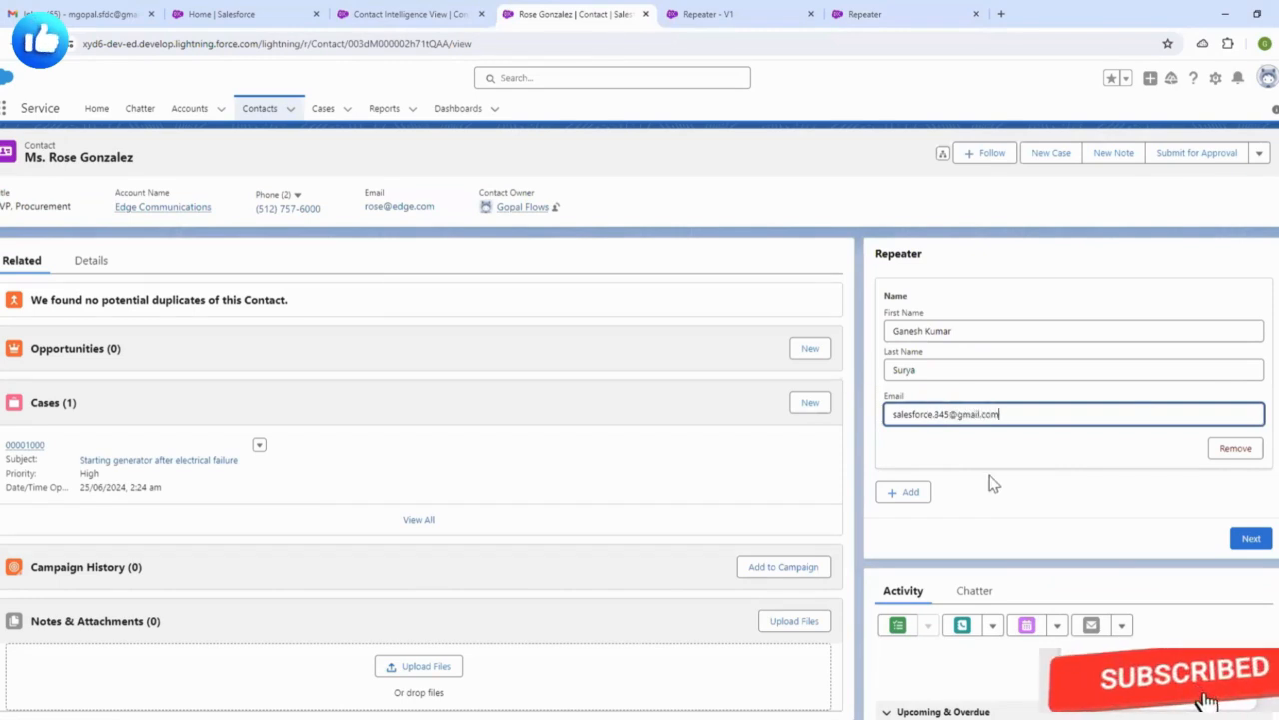
{"action": "left_click", "coordinate": [997, 472]}
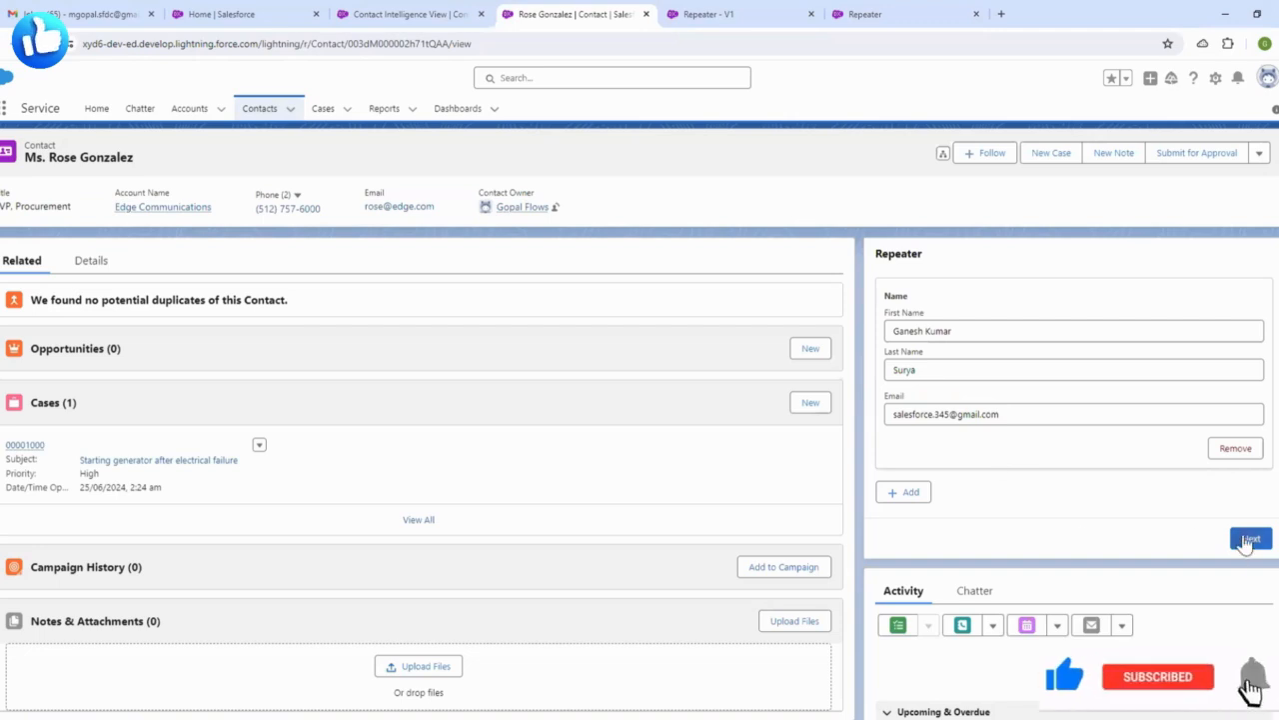
{"action": "left_click", "coordinate": [1249, 540]}
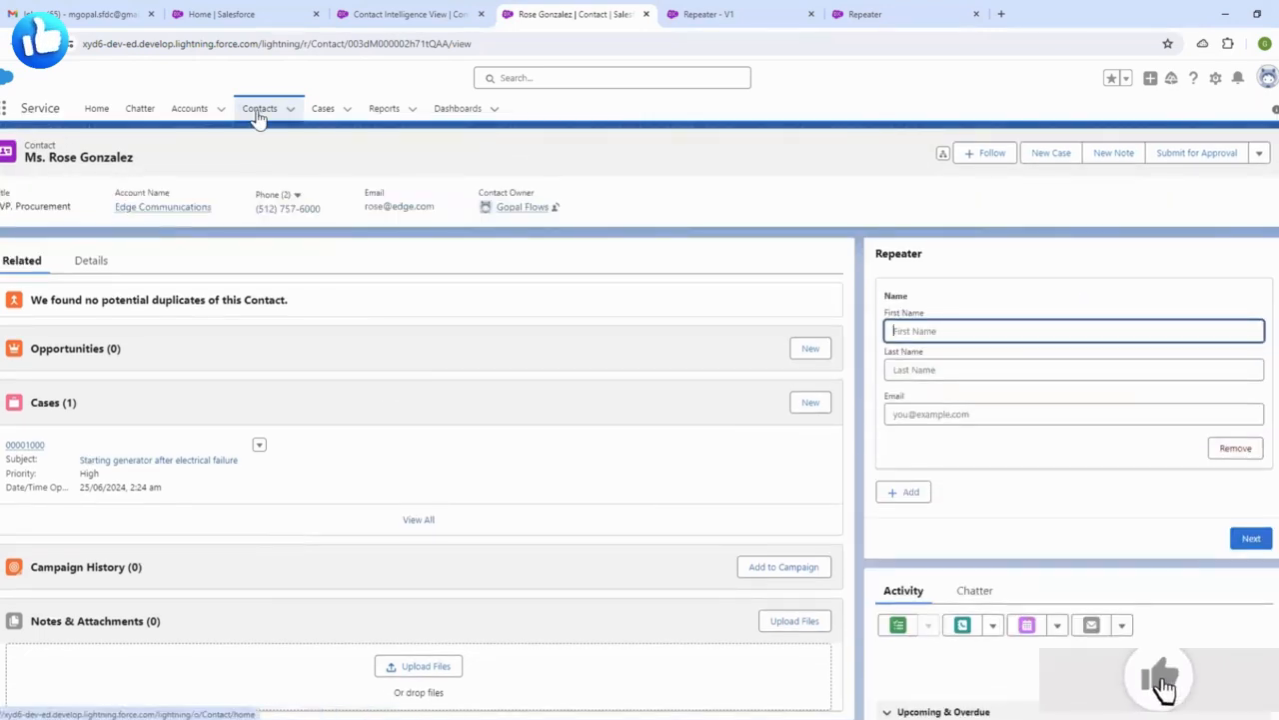
- Open Contacts, refresh the list and show all contacts to confirm the total of 22
{"action": "left_click", "coordinate": [258, 110]}
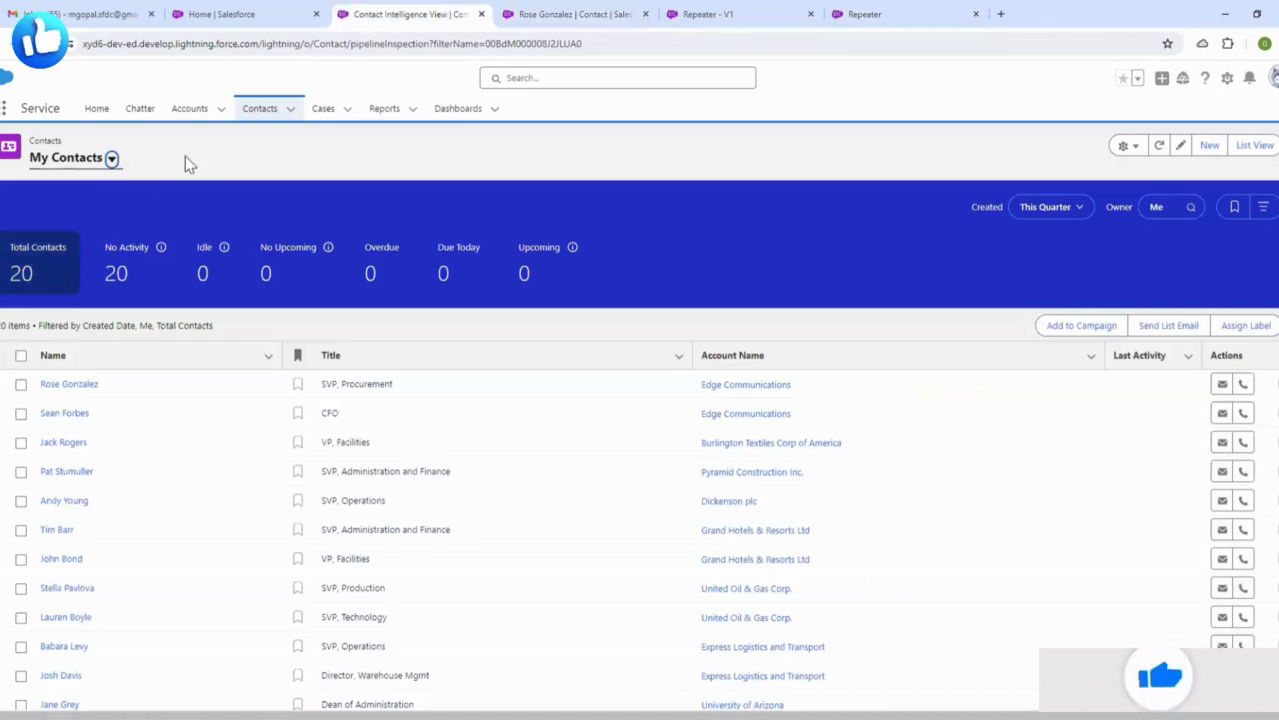
{"action": "left_click", "coordinate": [1161, 150]}
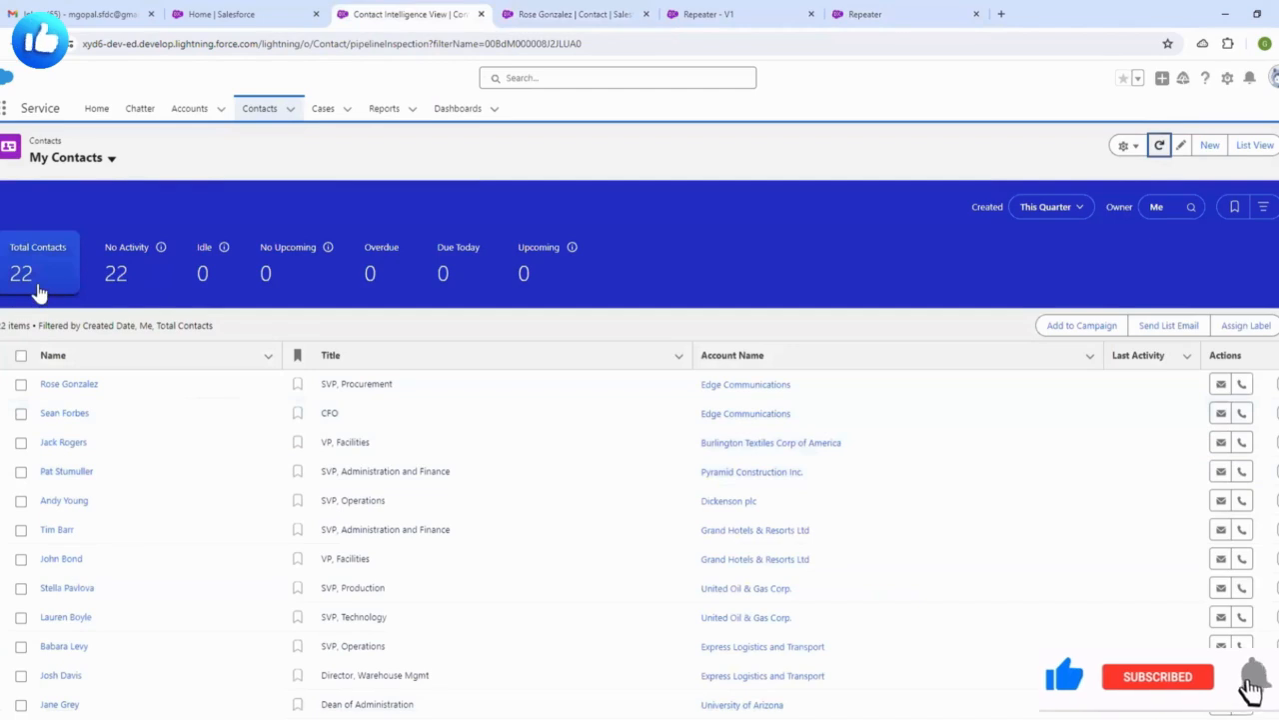
{"action": "left_click", "coordinate": [37, 290]}
{"action": "scroll", "coordinate": [200, 389], "scroll_direction": "down", "scroll_amount": 3}
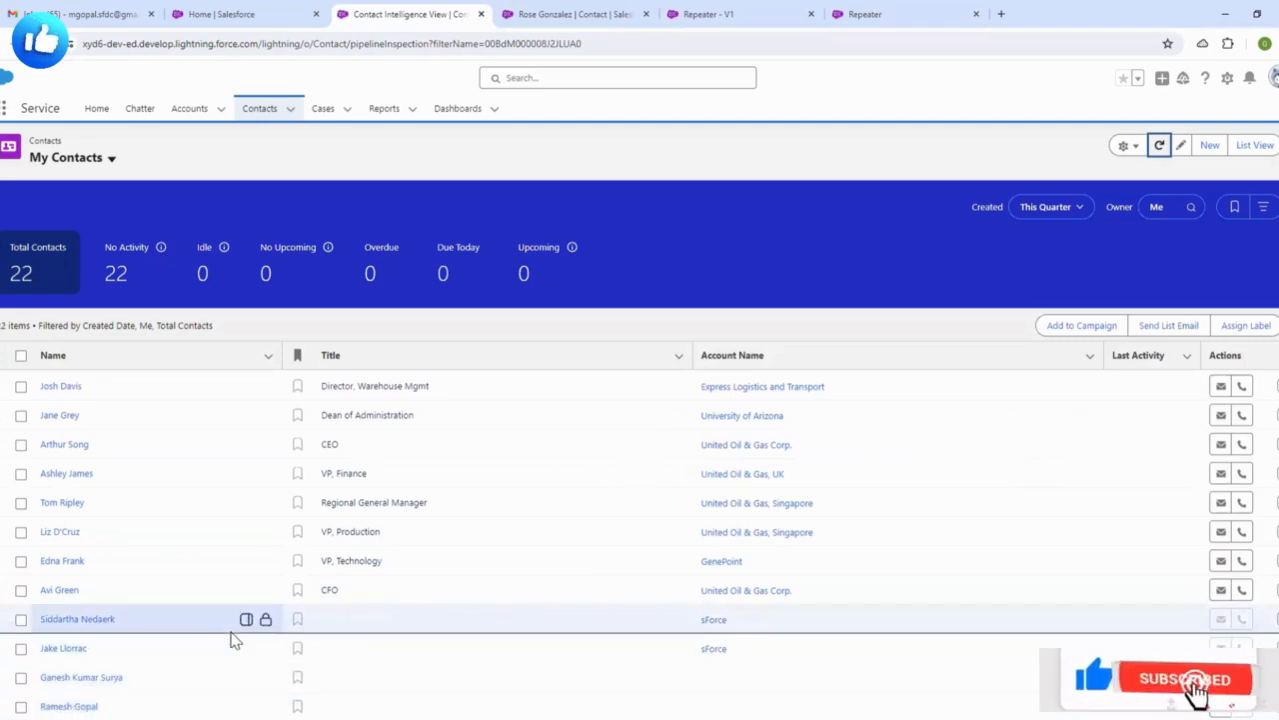
- Open the two newly created contacts in background tabs and view each record
{"action": "middle_click", "coordinate": [84, 707]}
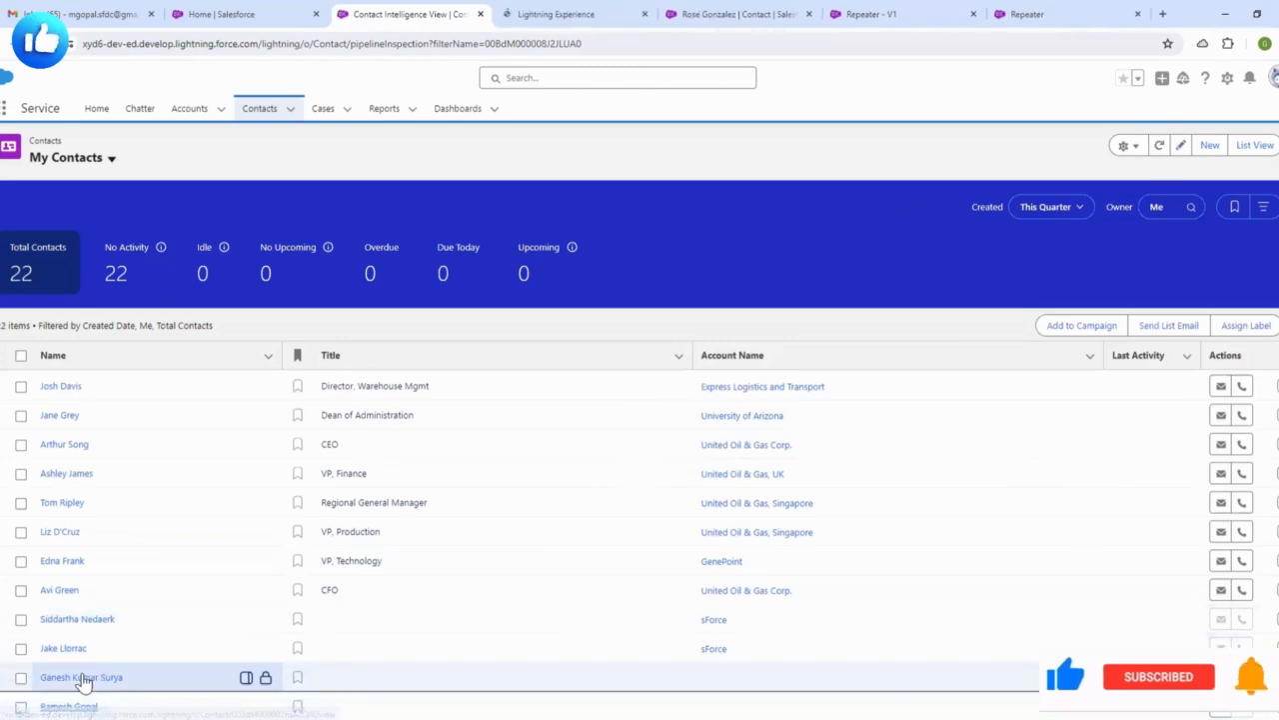
{"action": "middle_click", "coordinate": [82, 678]}
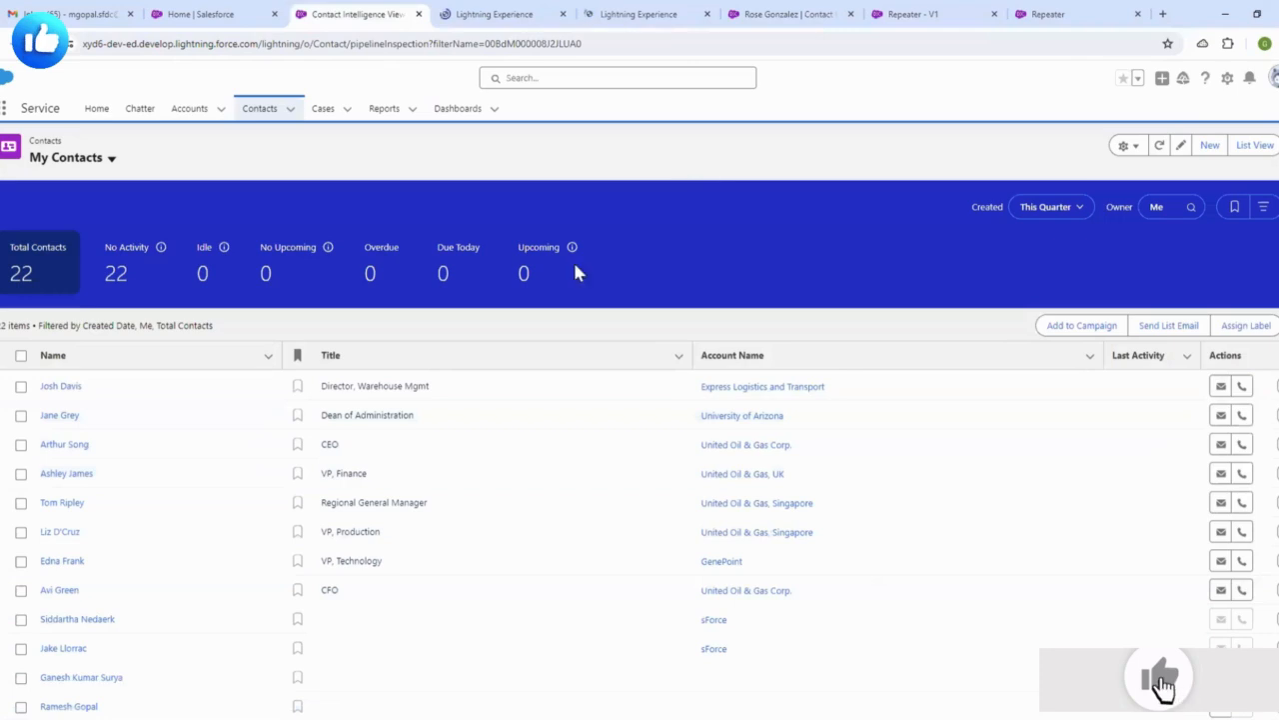
{"action": "left_click", "coordinate": [496, 14]}
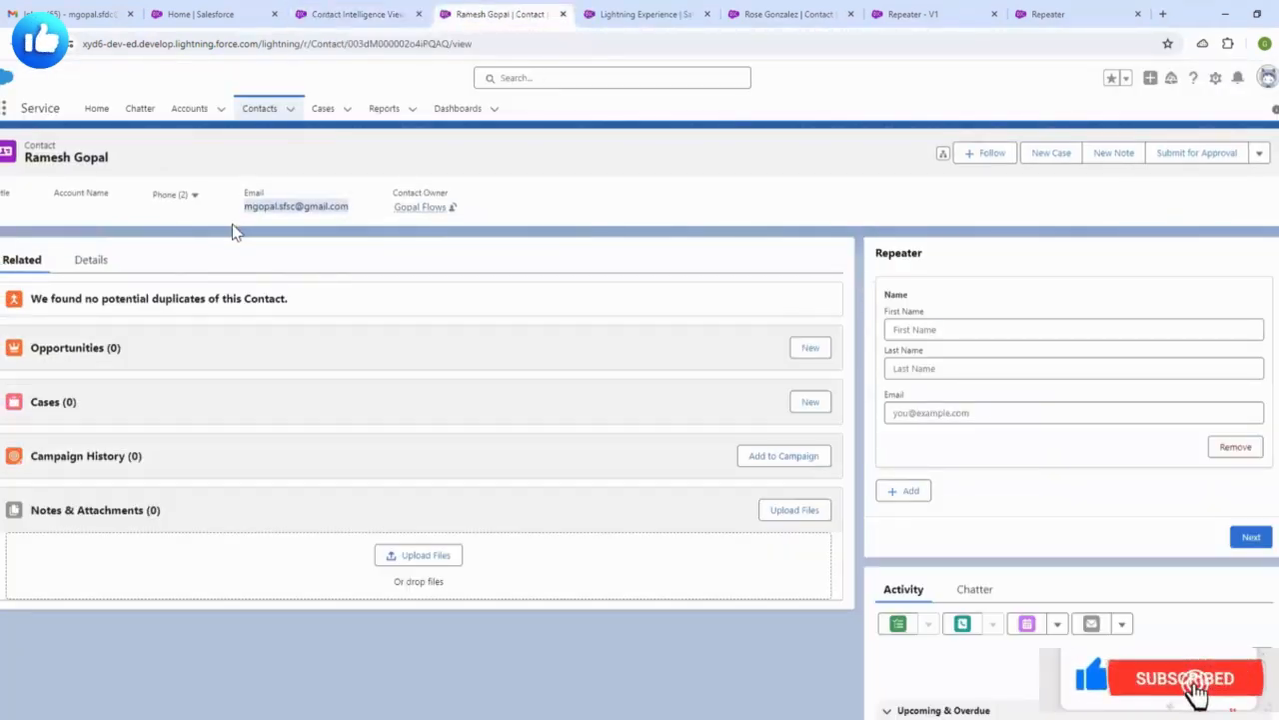
{"action": "left_click", "coordinate": [648, 14]}
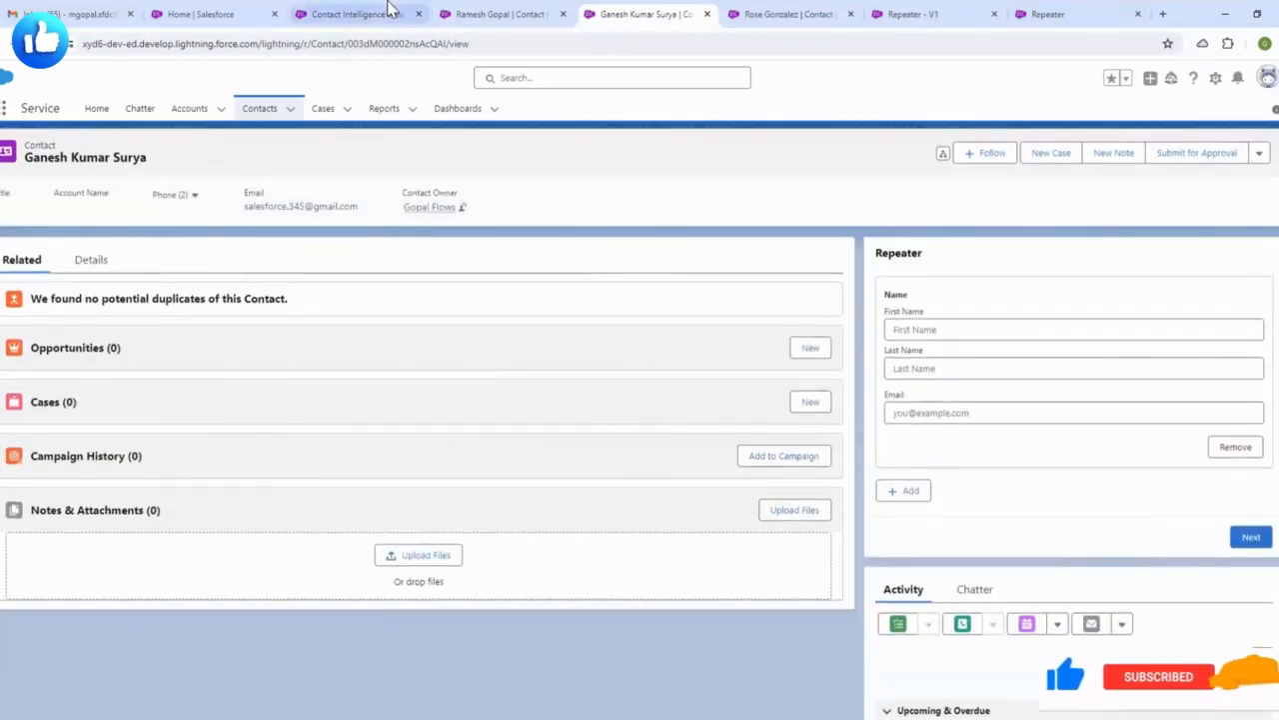
{"action": "left_click", "coordinate": [389, 14]}
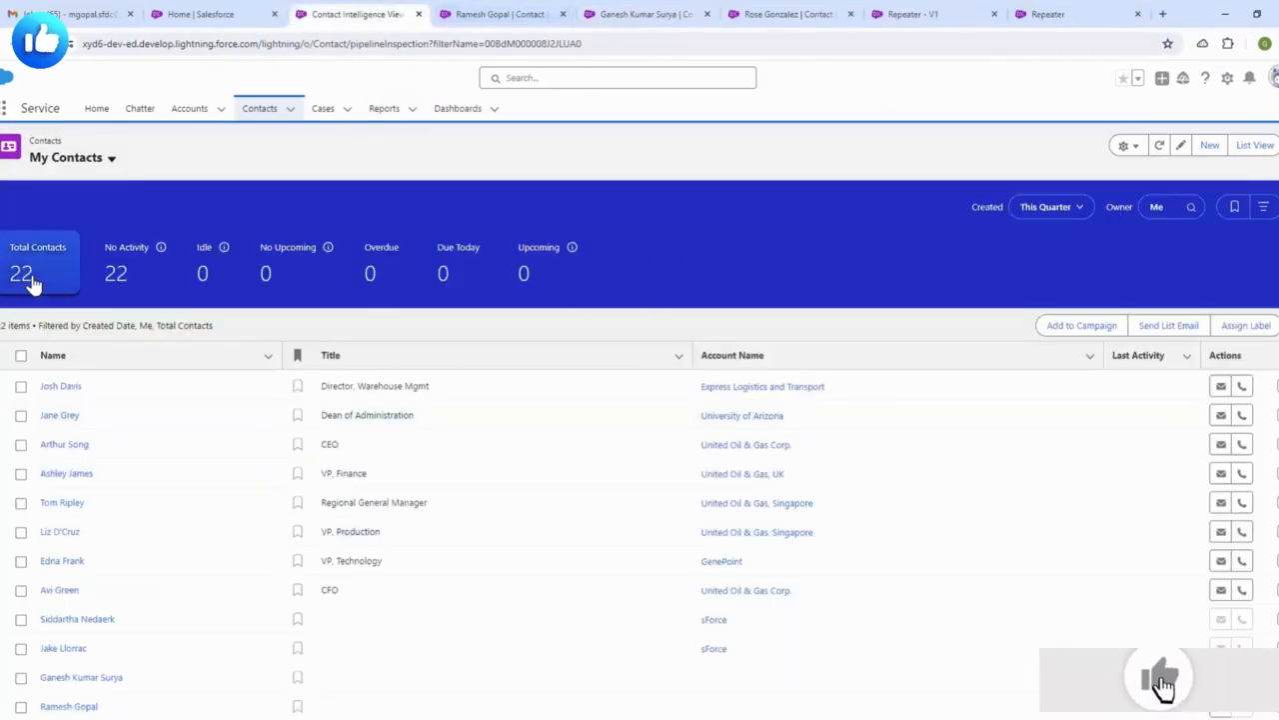
{"action": "left_click", "coordinate": [505, 14]}
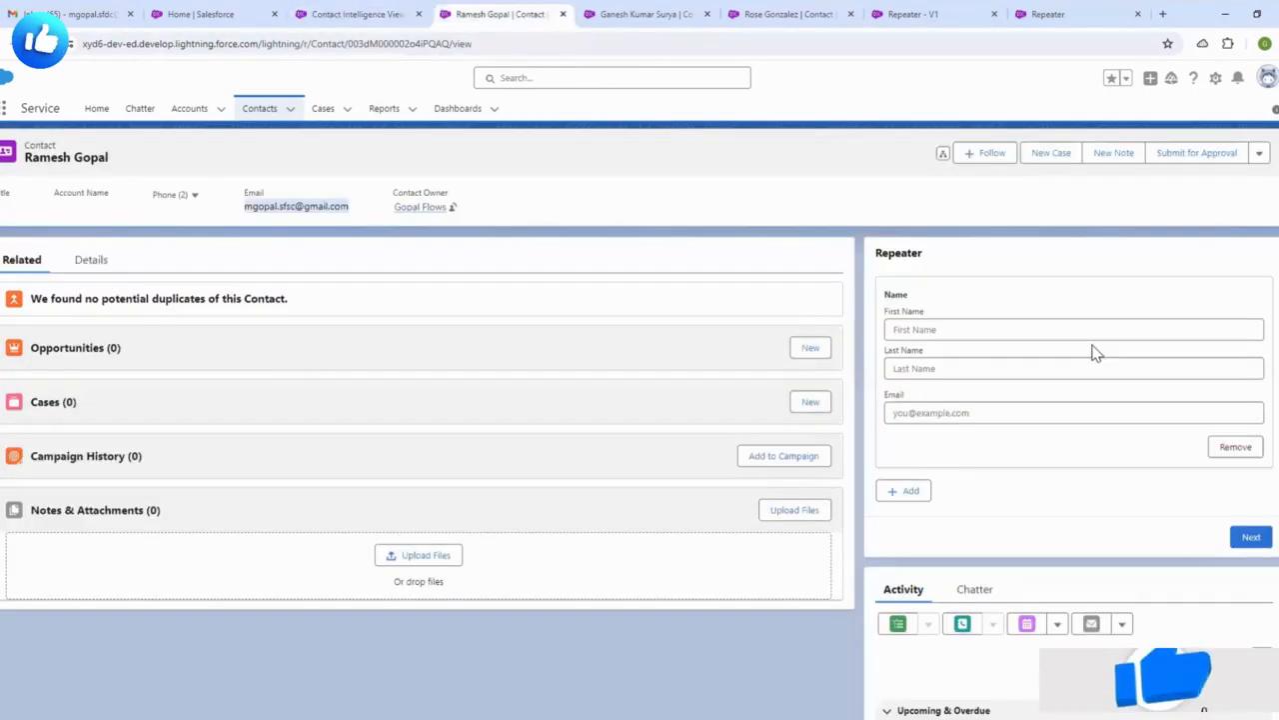
- Fill the first entry with first name 'salesforce1', a 'Sal' last name and a 'Salesforce56' e-mail
{"action": "left_click", "coordinate": [979, 330]}
{"action": "type", "text": "salesforce123"}
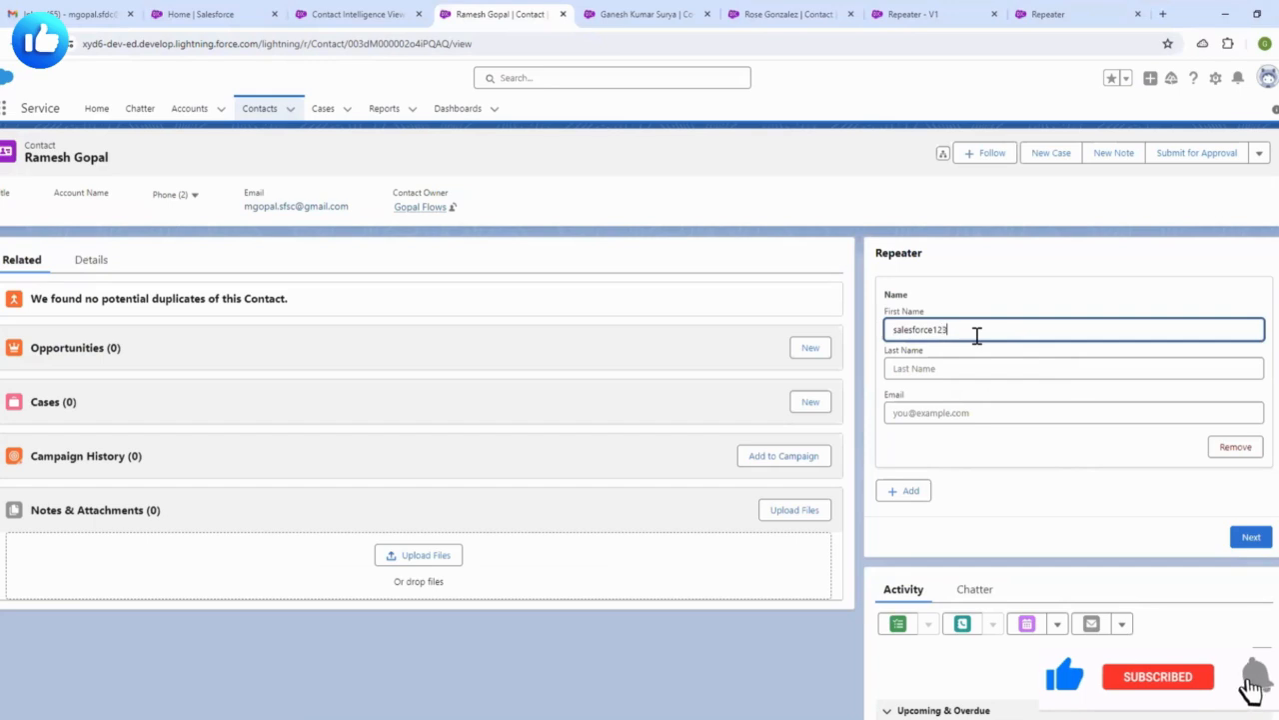
{"action": "left_click", "coordinate": [974, 360]}
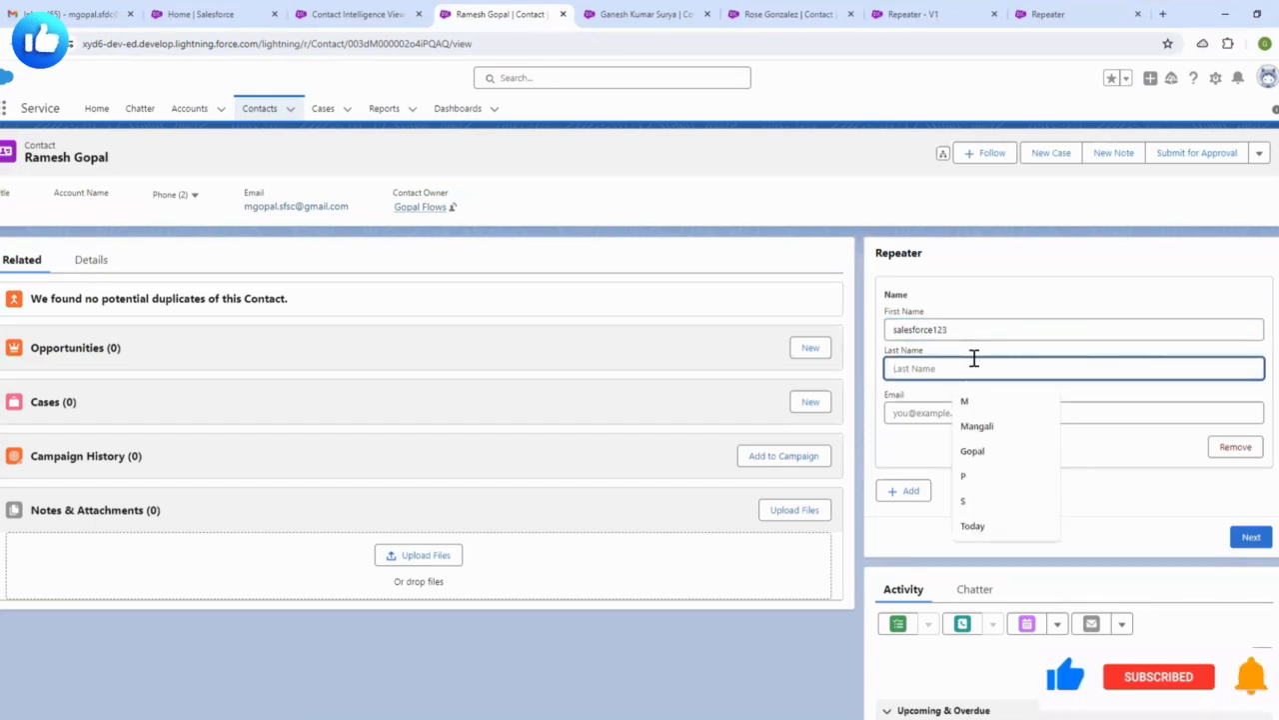
{"action": "type", "text": "Salesforce"}
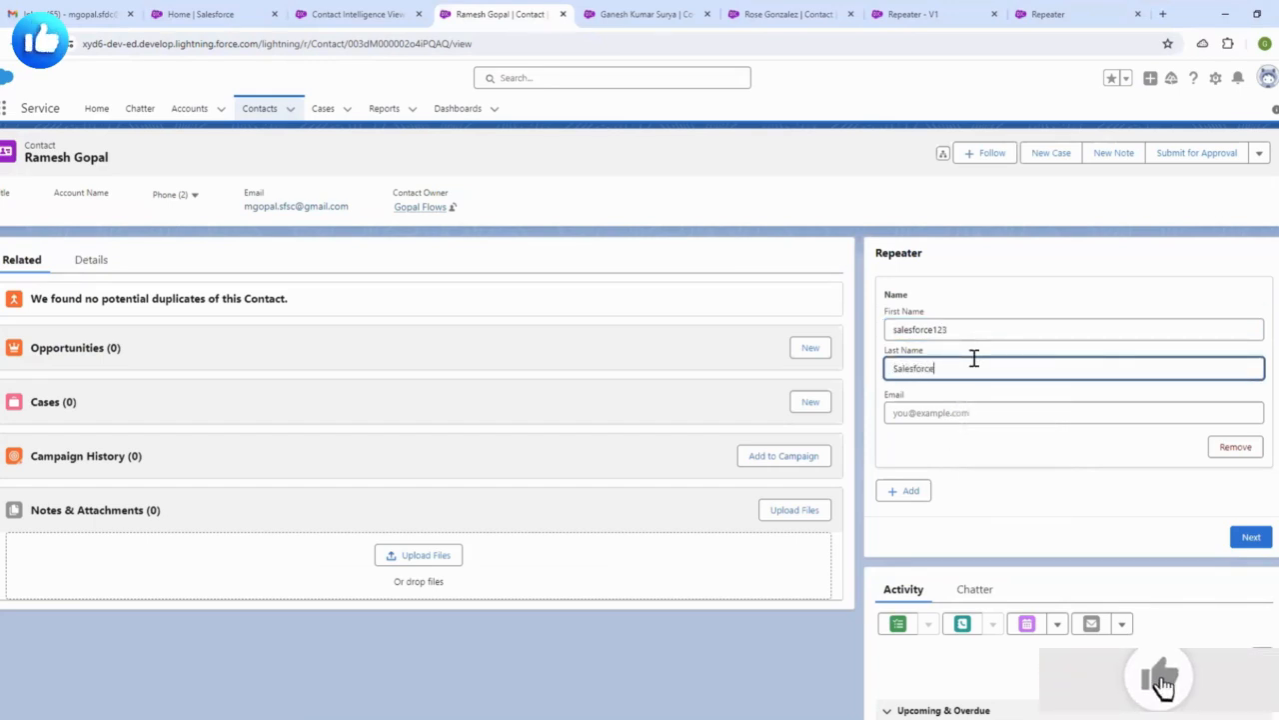
{"action": "left_click", "coordinate": [972, 408]}
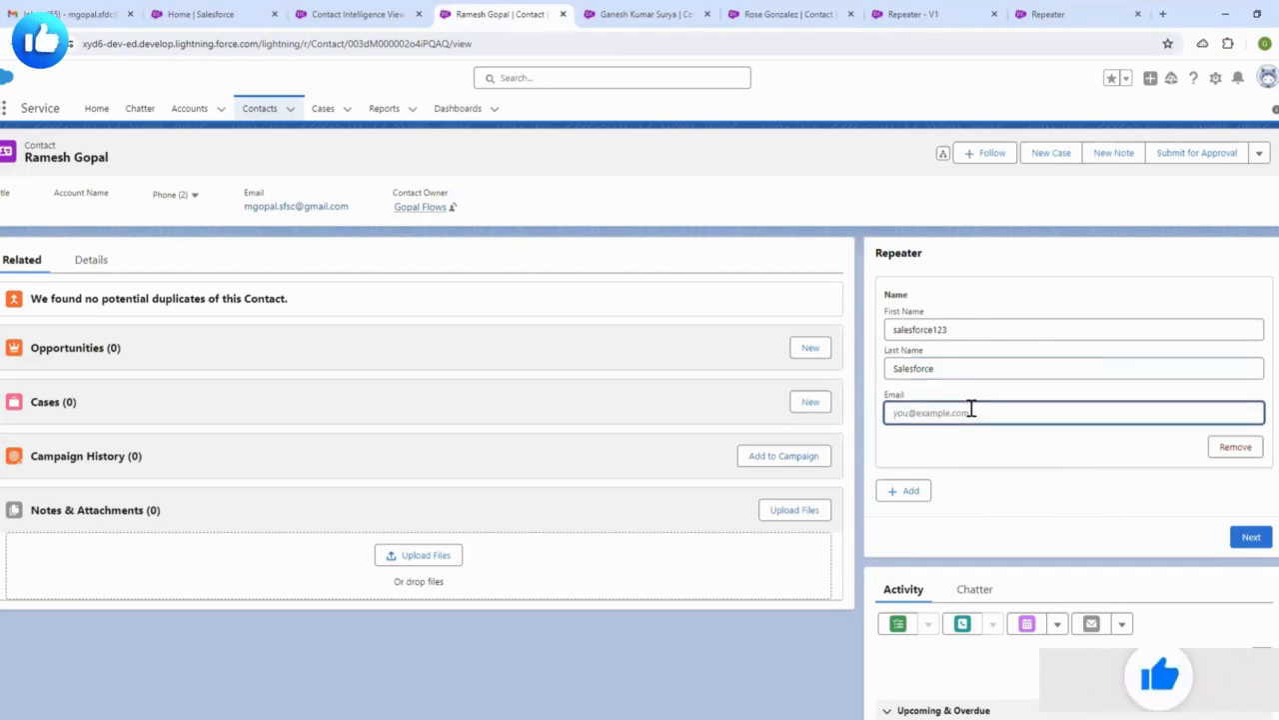
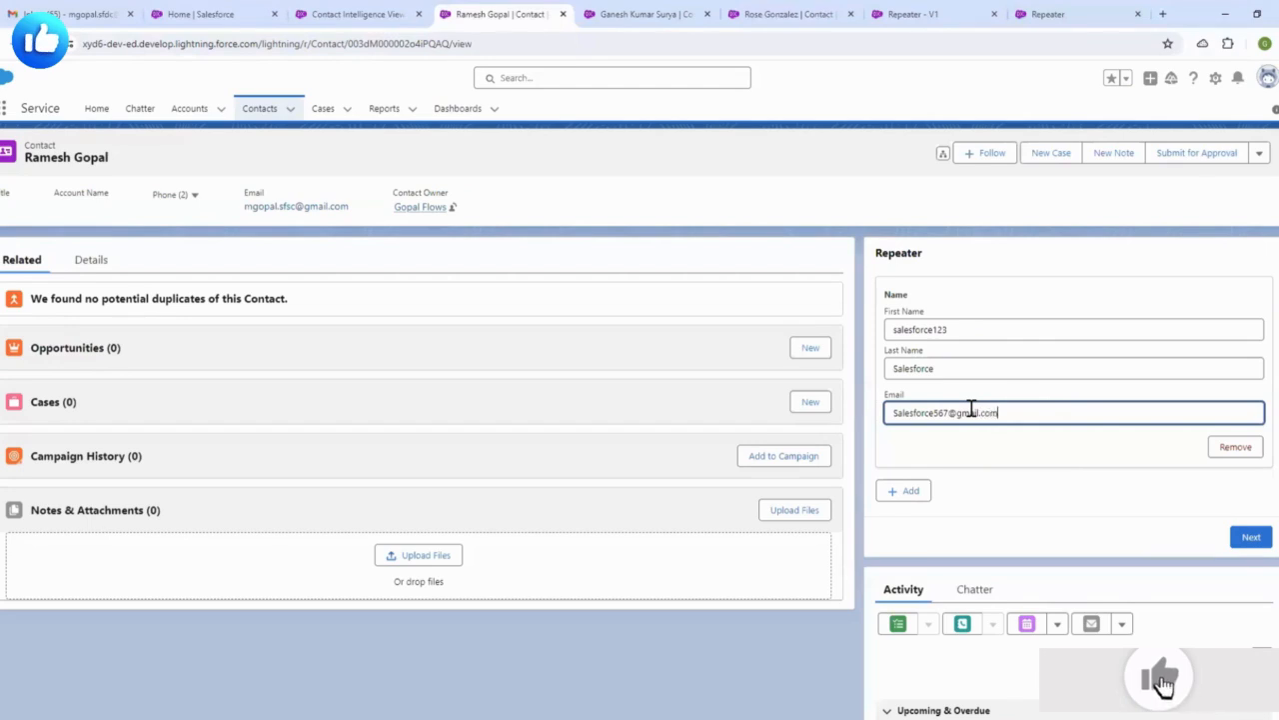
{"action": "left_click_drag", "start_coordinate": [1032, 420], "coordinate": [867, 423]}
{"action": "key", "text": "ctrl+c"}
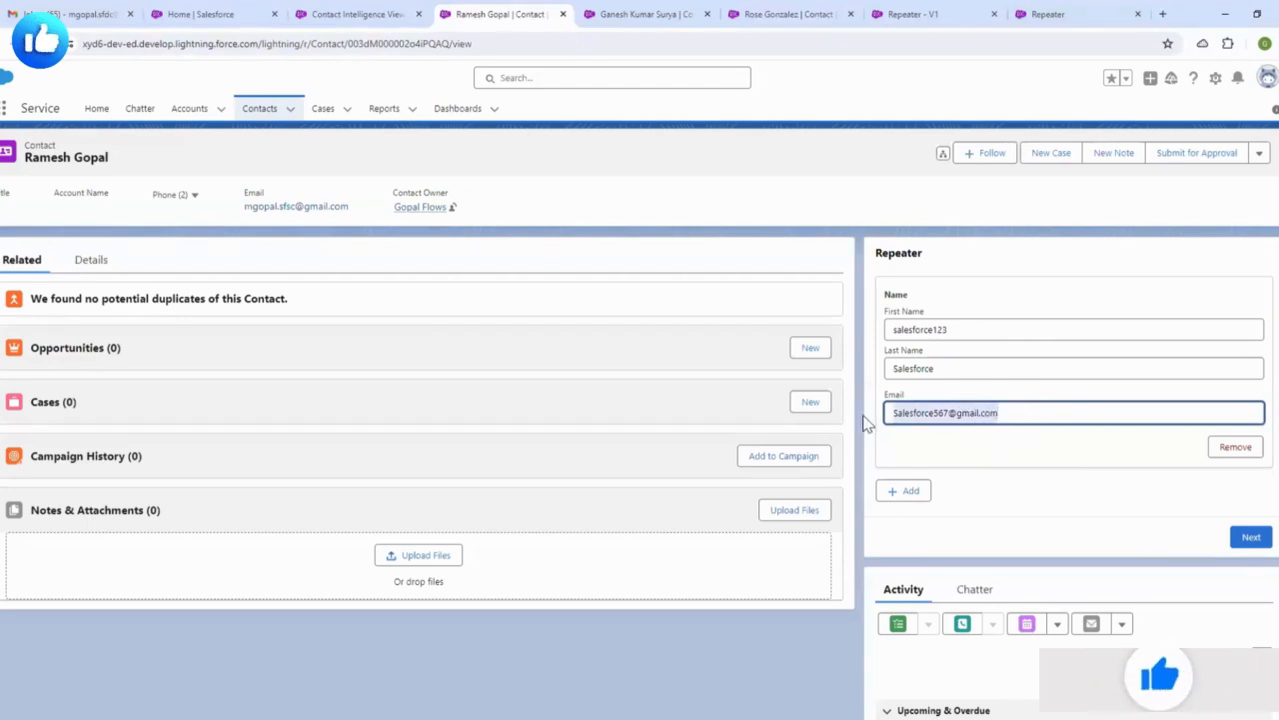
- Add a second contact row and paste the copied e-mail into the first entry
{"action": "left_click", "coordinate": [906, 505]}
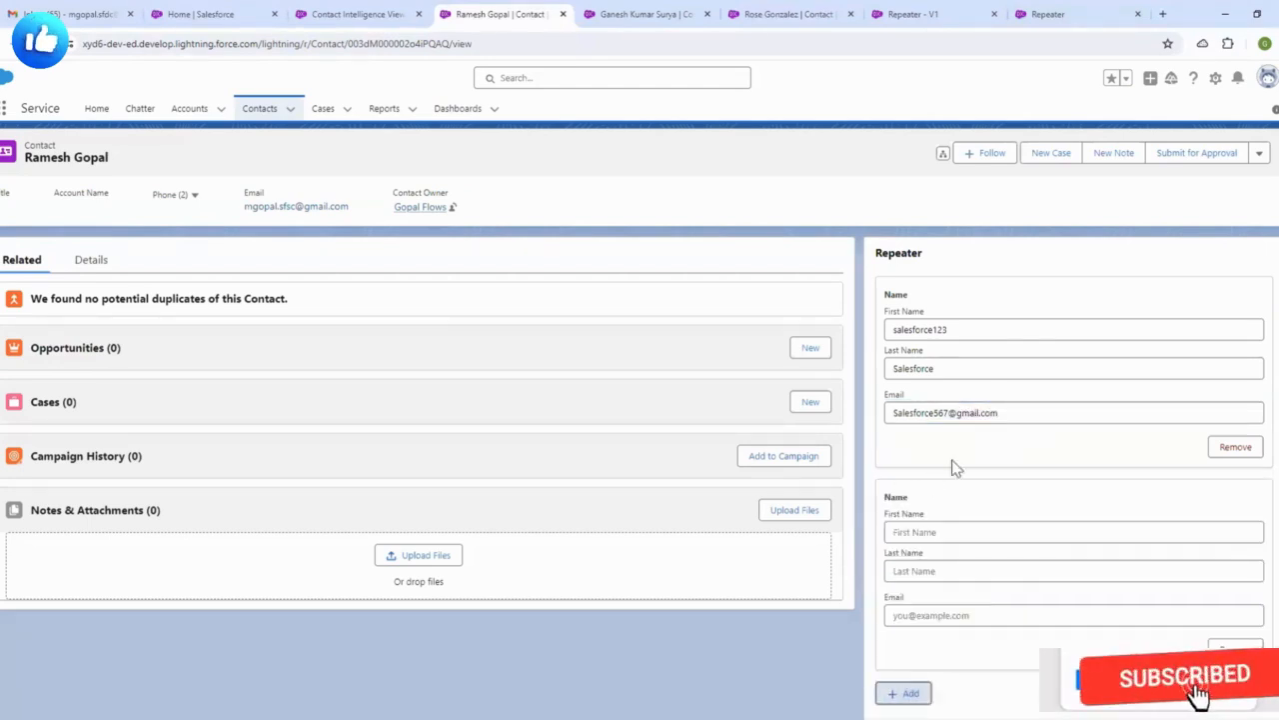
{"action": "left_click", "coordinate": [957, 535]}
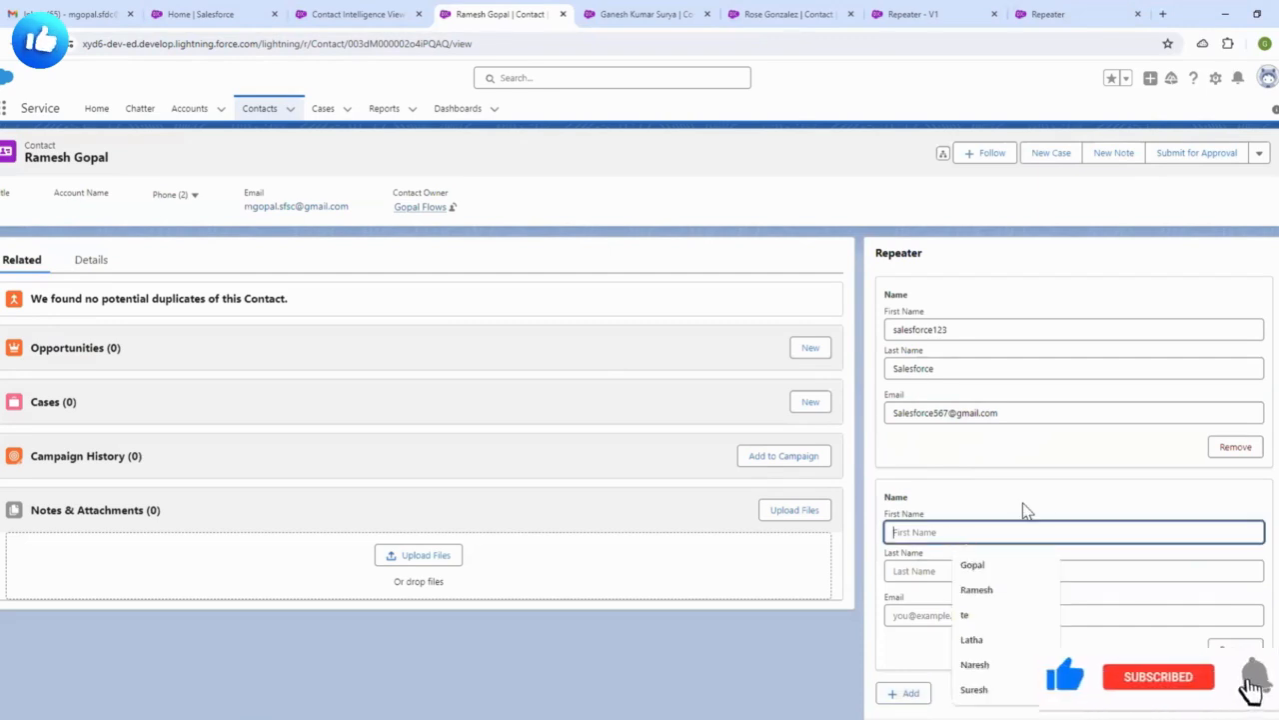
{"action": "scroll", "coordinate": [1027, 511], "scroll_direction": "down", "scroll_amount": 2}
{"action": "left_click", "coordinate": [931, 414]}
{"action": "key", "text": "ctrl+v"}
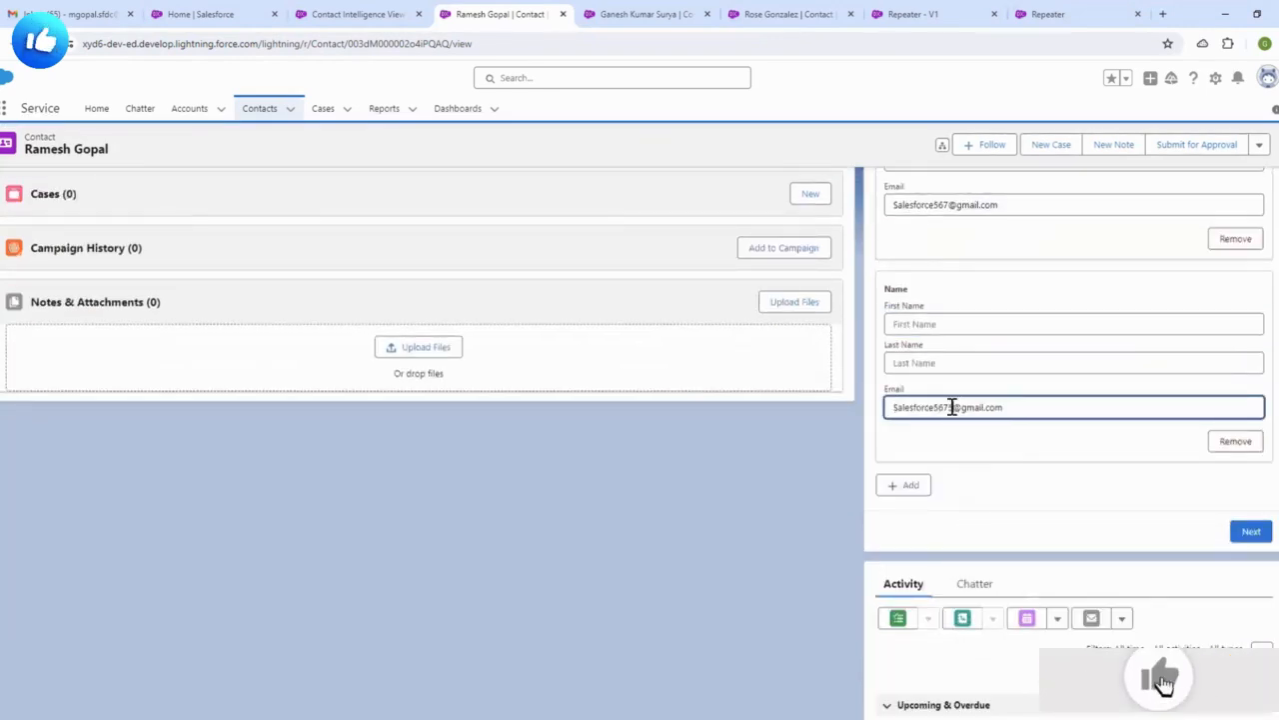
- Fill the second entry with last name Salesforce5566 and first name Salesforce testing
{"action": "left_click", "coordinate": [926, 363]}
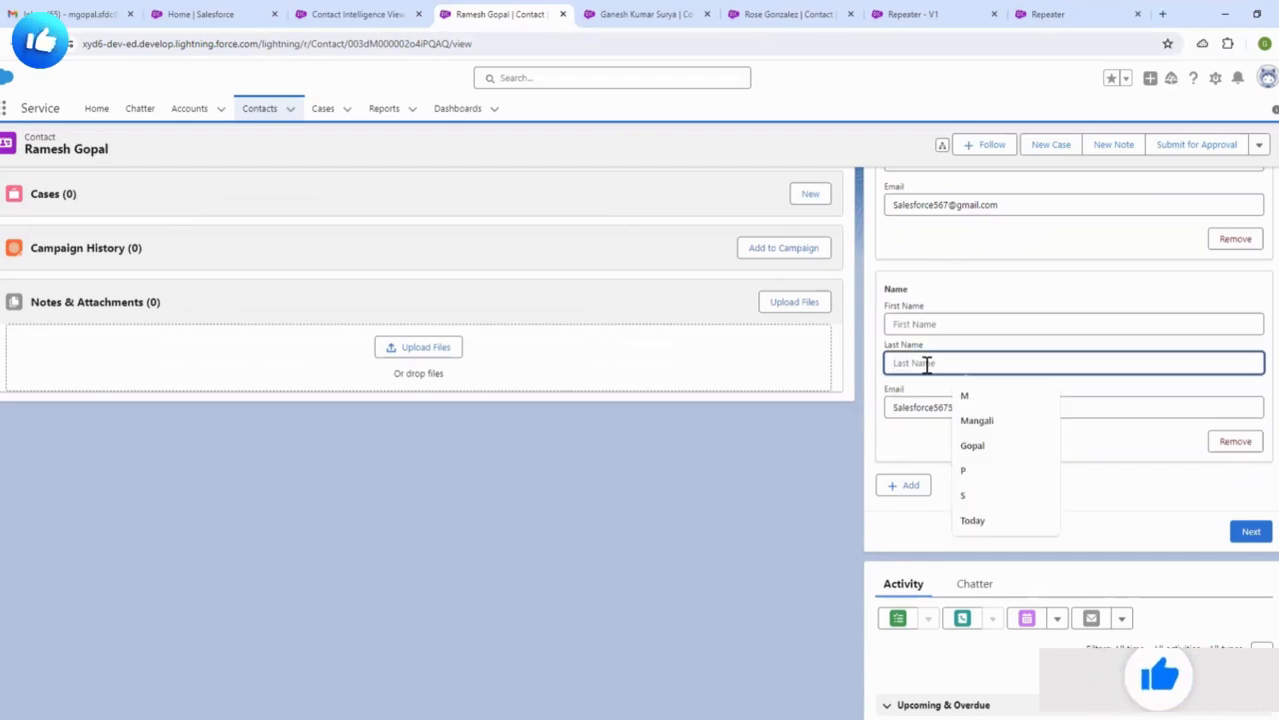
{"action": "type", "text": "Salesforce5566"}
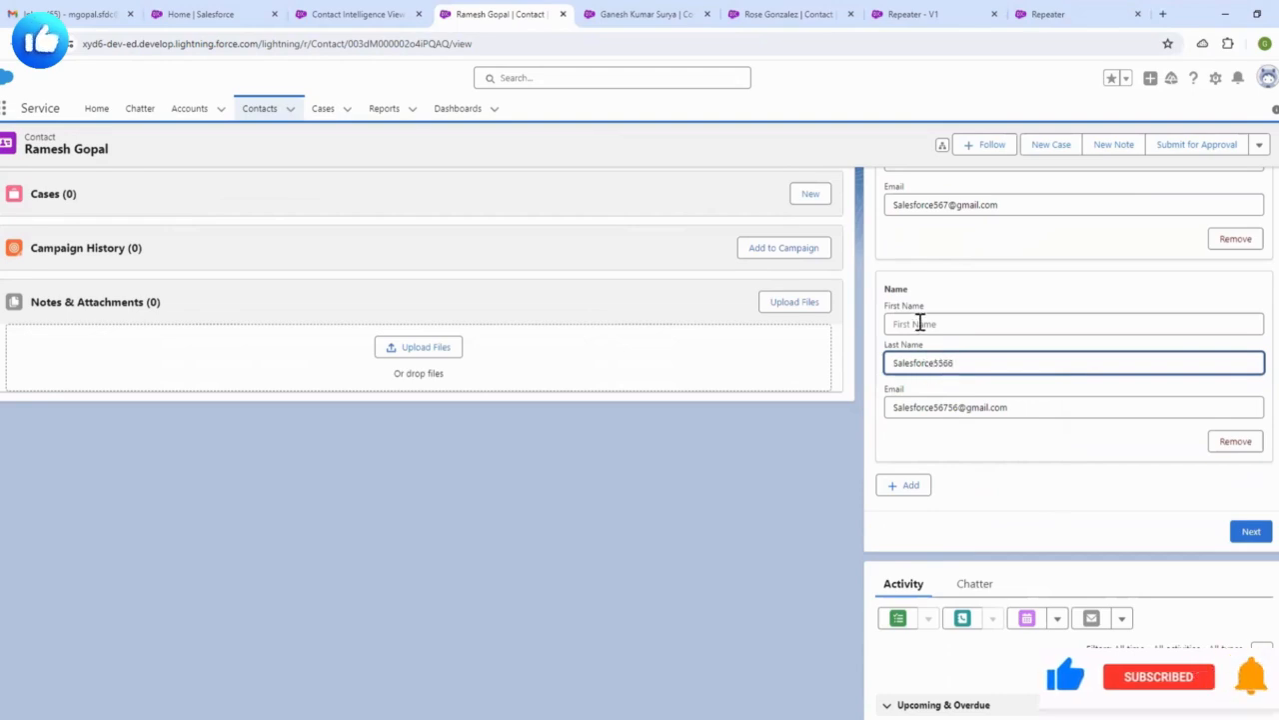
{"action": "left_click", "coordinate": [920, 323]}
{"action": "type", "text": "Salesforce testing"}
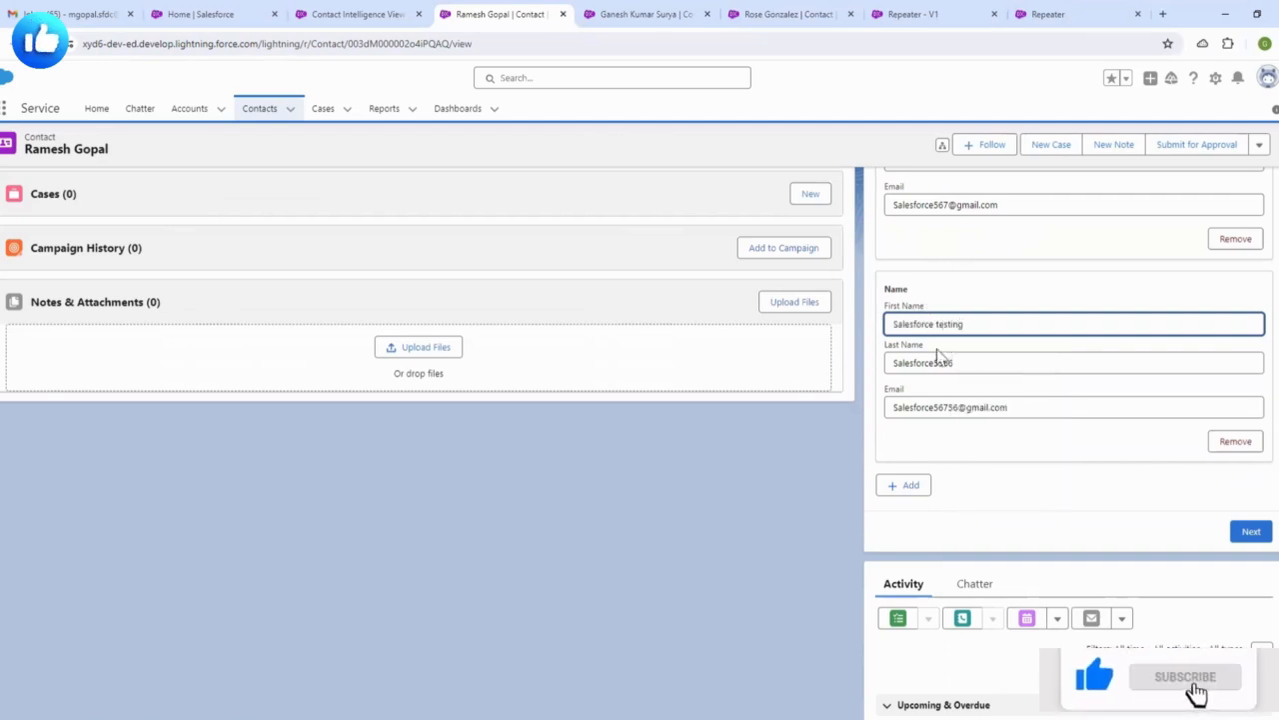
{"action": "left_click", "coordinate": [1027, 454]}
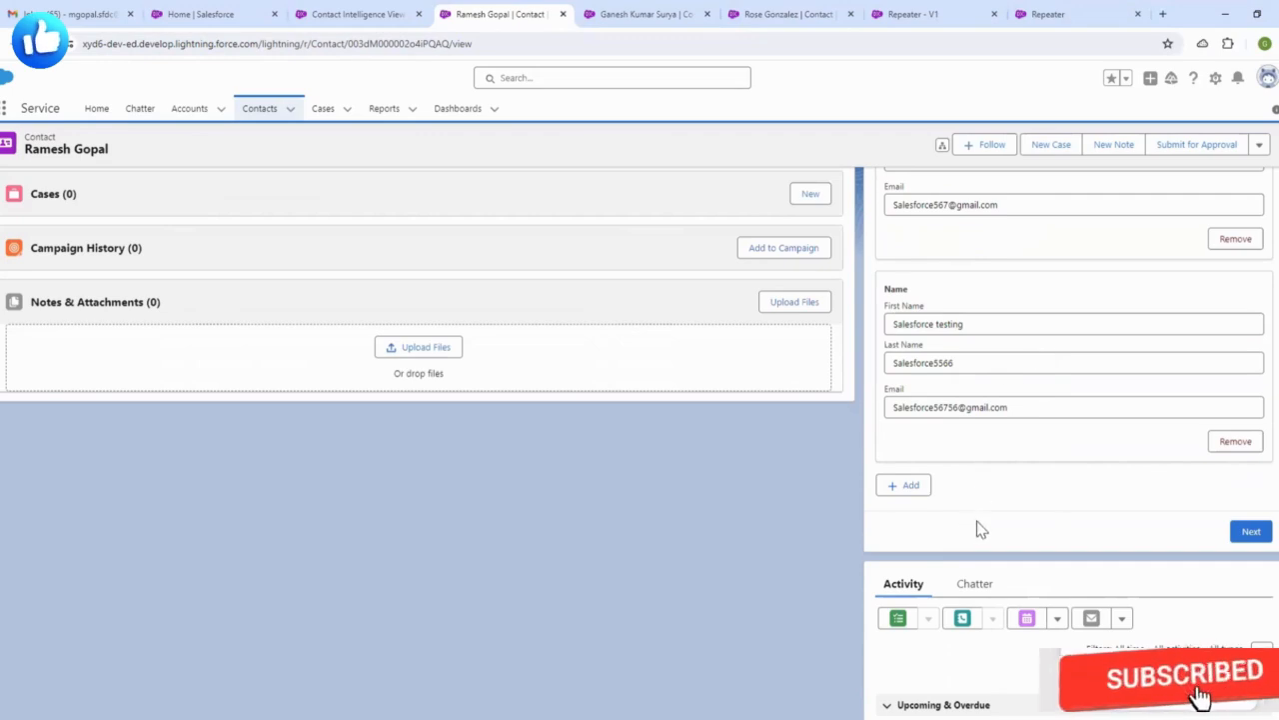
{"action": "scroll", "coordinate": [990, 472], "scroll_direction": "up", "scroll_amount": 2}
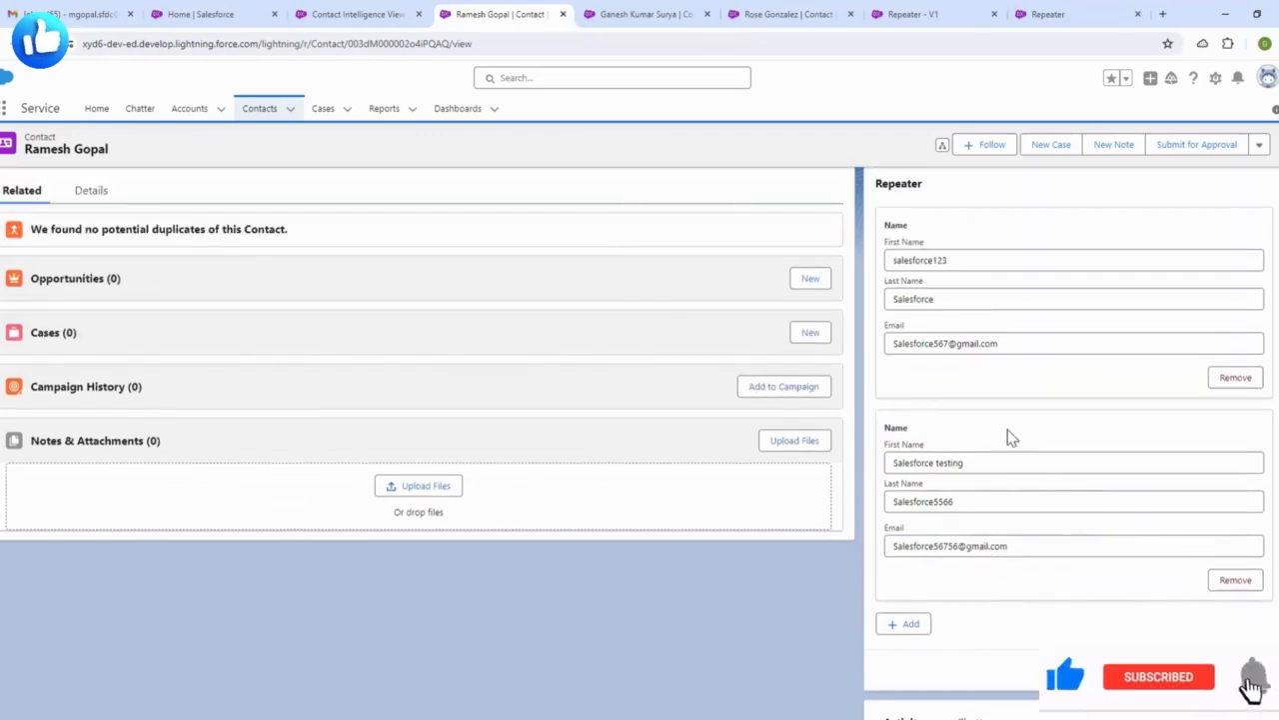
{"action": "scroll", "coordinate": [993, 386], "scroll_direction": "up", "scroll_amount": 1}
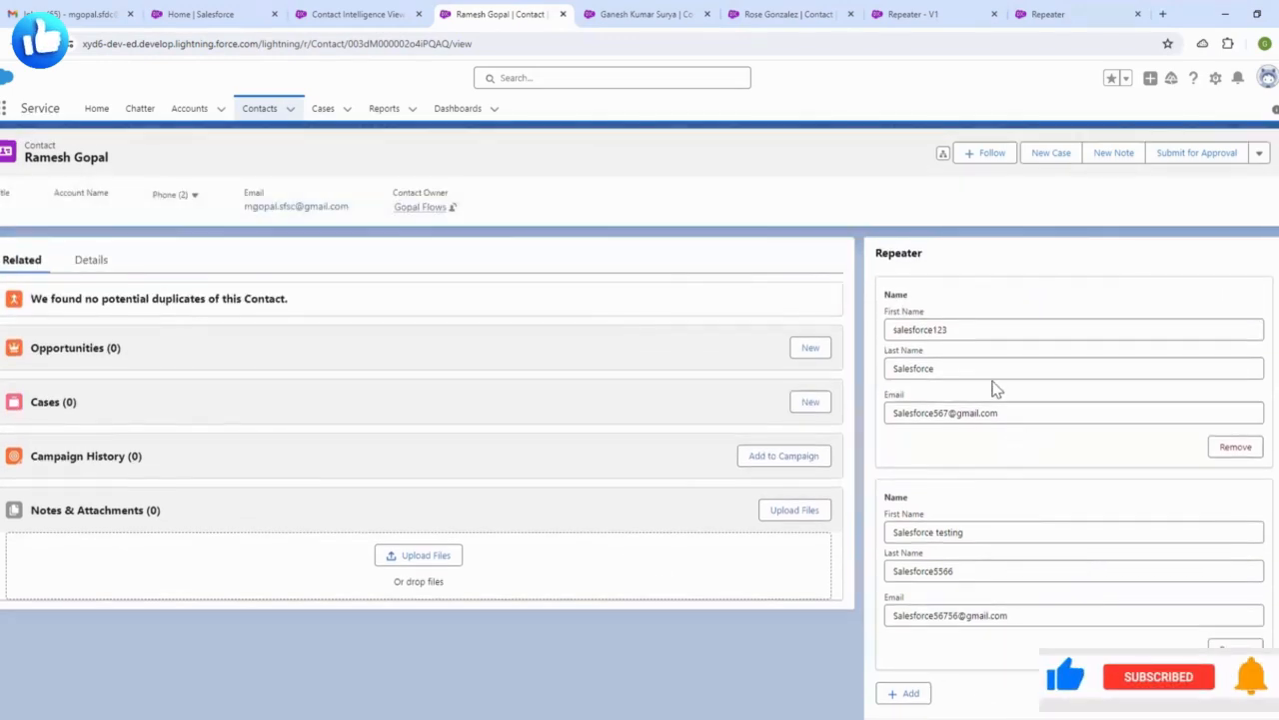
{"action": "scroll", "coordinate": [980, 371], "scroll_direction": "down", "scroll_amount": 2}
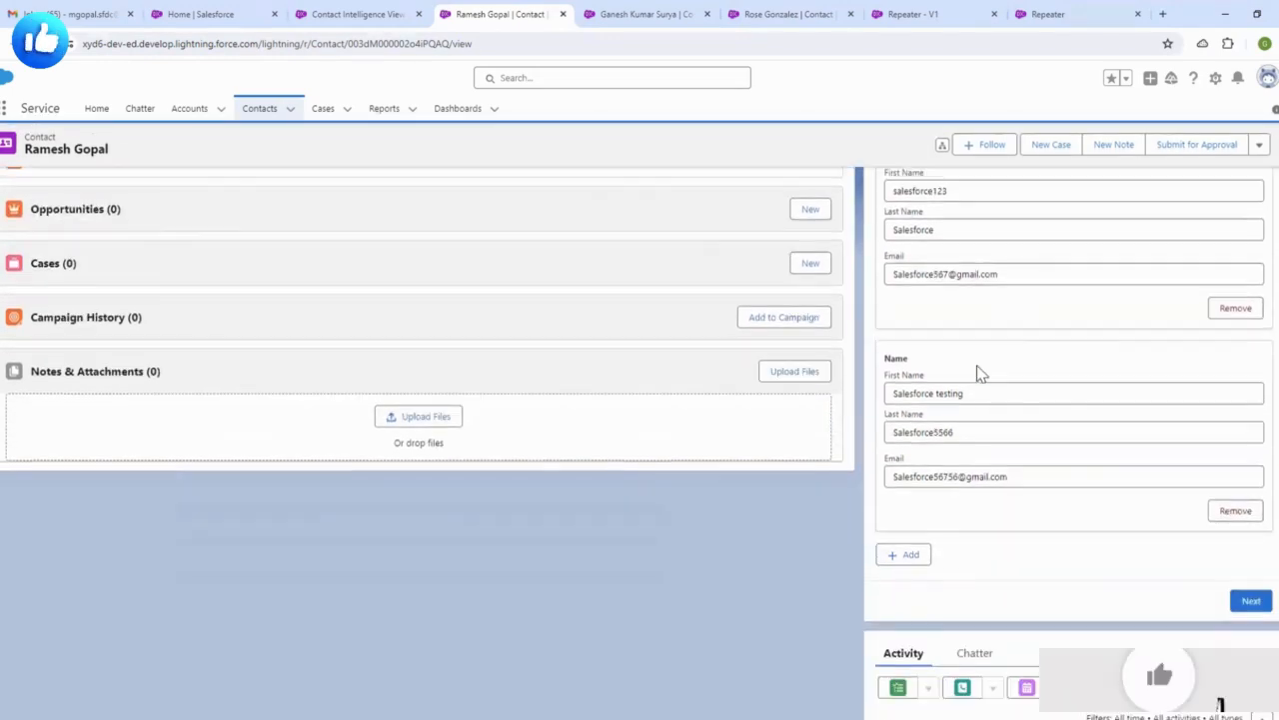
{"action": "left_click", "coordinate": [349, 22]}
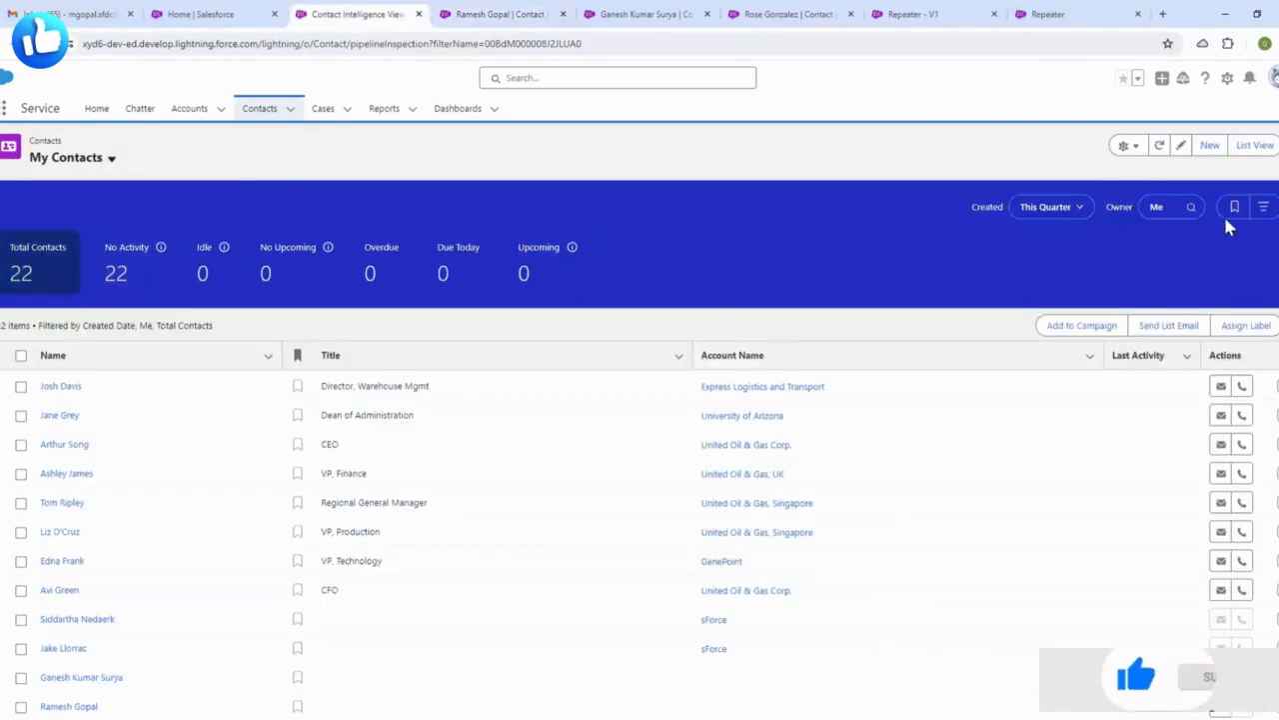
- Refresh My Contacts, return to the contact record and submit both Repeater entries, hitting a fault
{"action": "left_click", "coordinate": [1156, 146]}
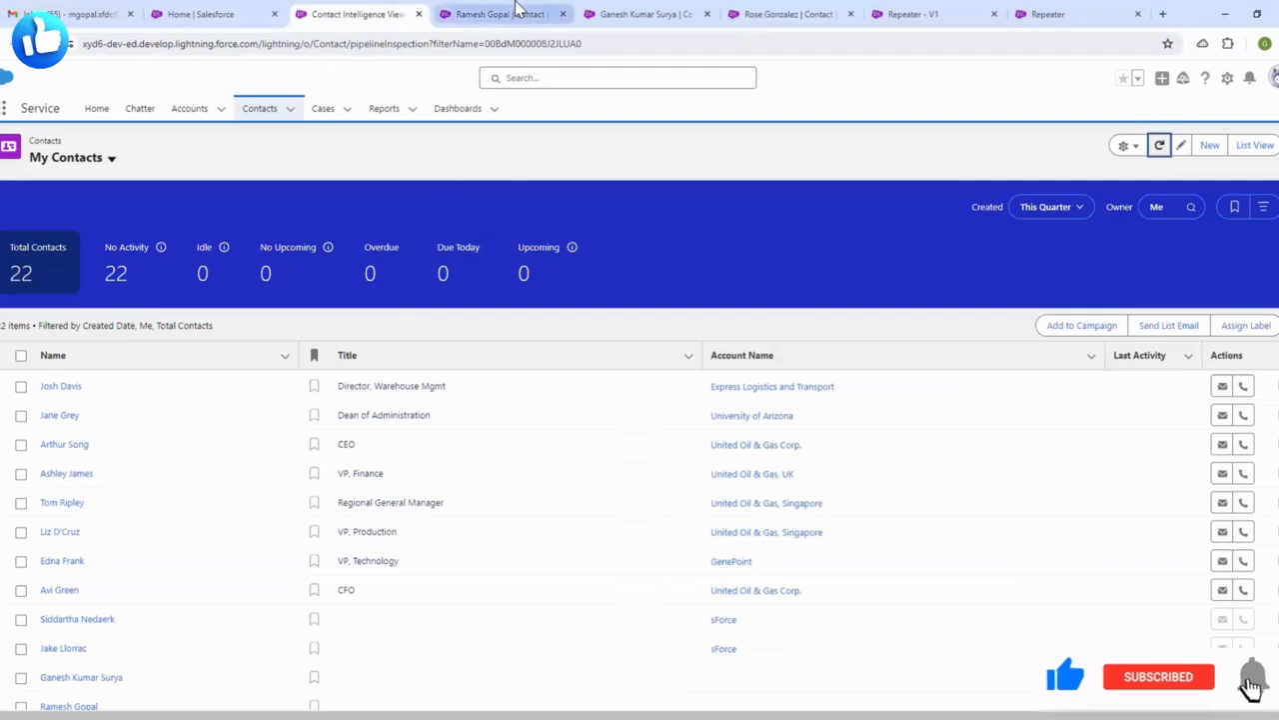
{"action": "left_click", "coordinate": [514, 14]}
{"action": "left_click", "coordinate": [1249, 608]}
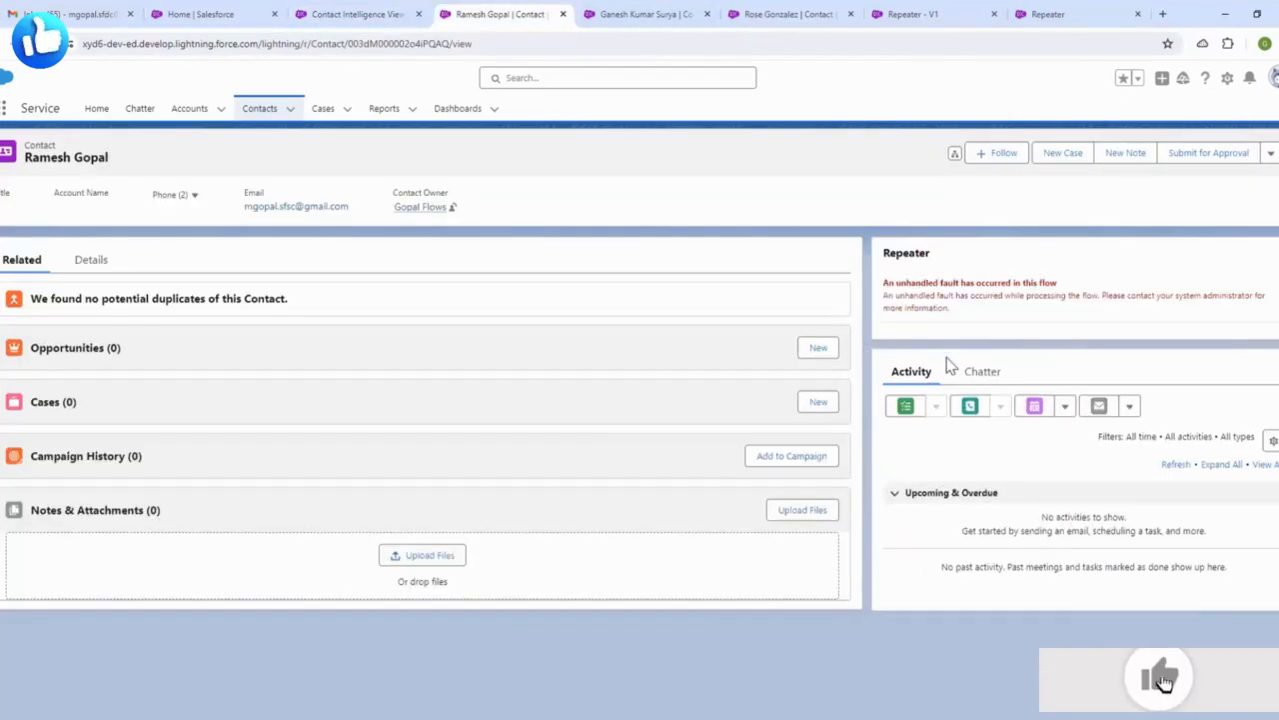
{"action": "left_click_drag", "start_coordinate": [948, 305], "coordinate": [883, 291]}
- Open the latest Repeater flow error email and review its screen components and Loop Through entries
{"action": "left_click", "coordinate": [990, 343]}
{"action": "left_click", "coordinate": [55, 10]}
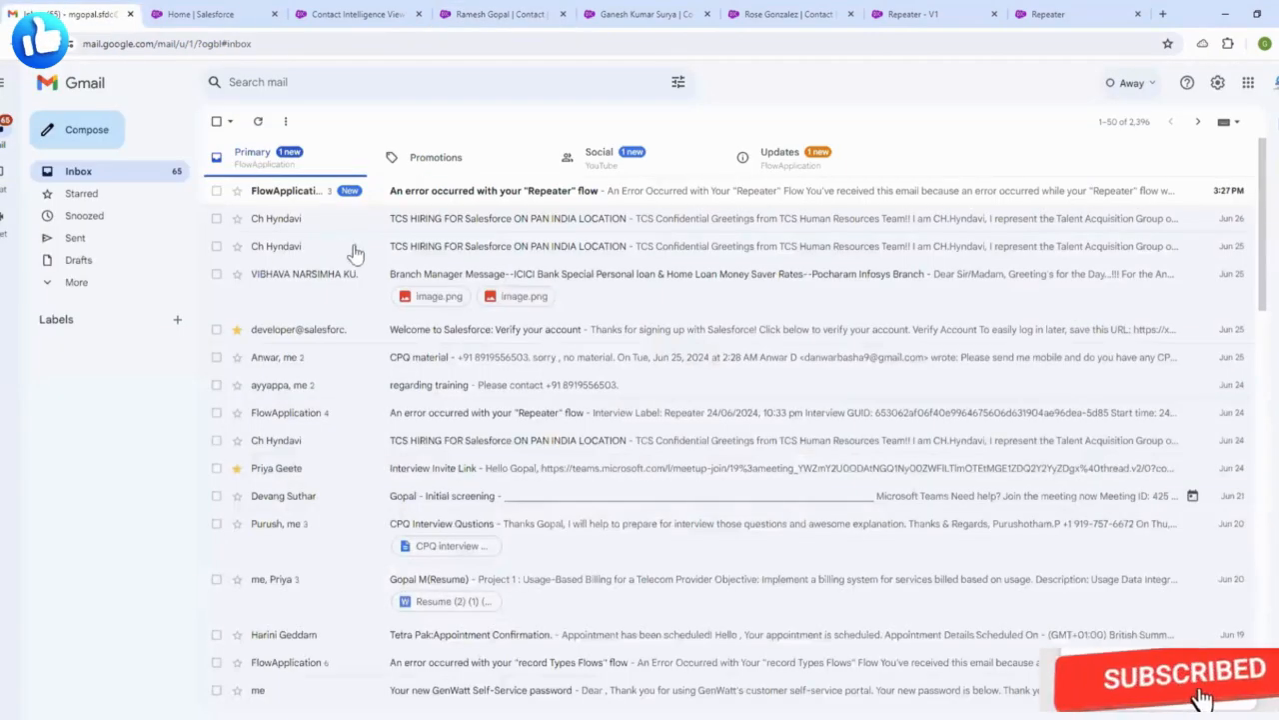
{"action": "left_click", "coordinate": [490, 200]}
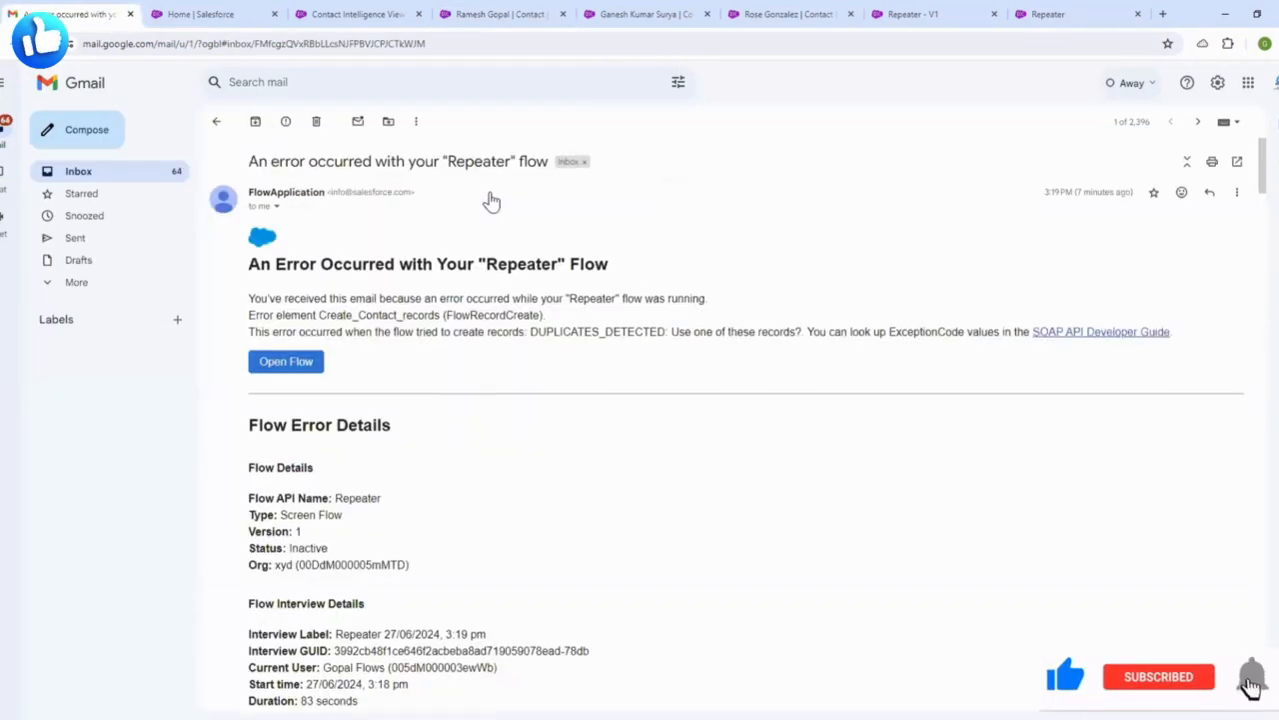
{"action": "scroll", "coordinate": [455, 429], "scroll_direction": "down", "scroll_amount": 5}
{"action": "scroll", "coordinate": [489, 420], "scroll_direction": "down", "scroll_amount": 2}
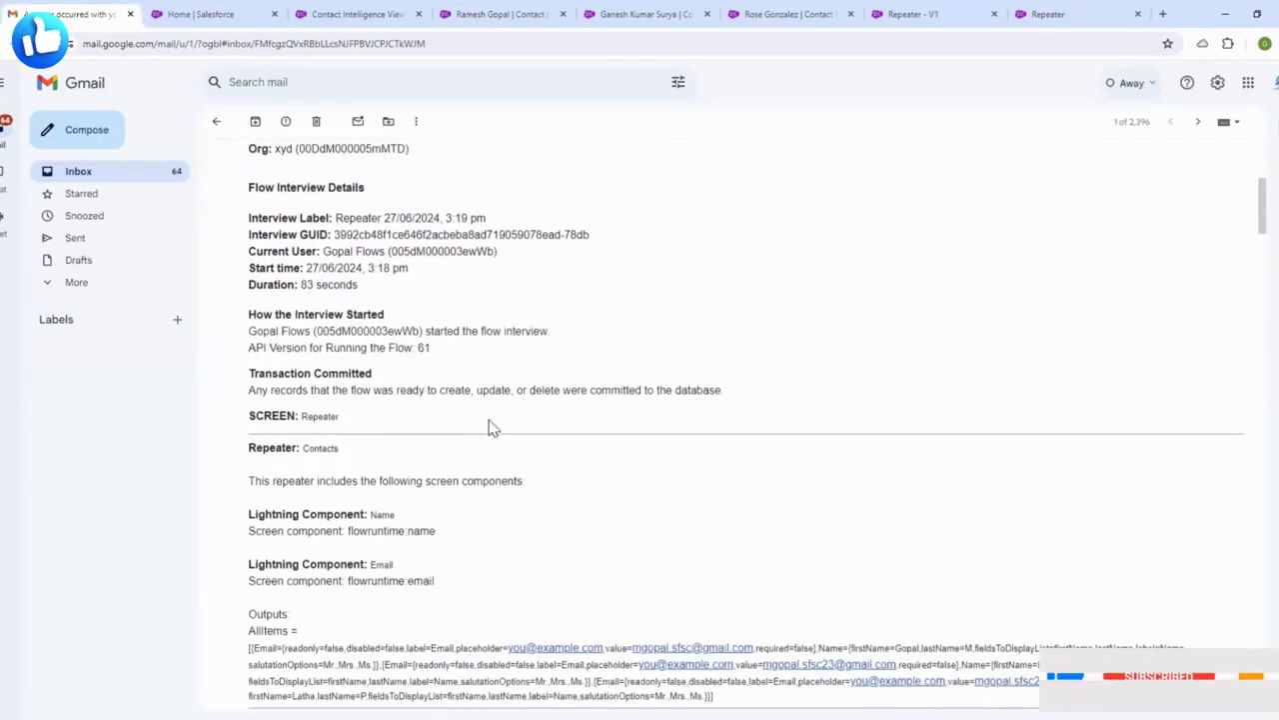
{"action": "triple_click", "coordinate": [329, 484]}
{"action": "left_click", "coordinate": [537, 514]}
{"action": "scroll", "coordinate": [530, 494], "scroll_direction": "up", "scroll_amount": 2}
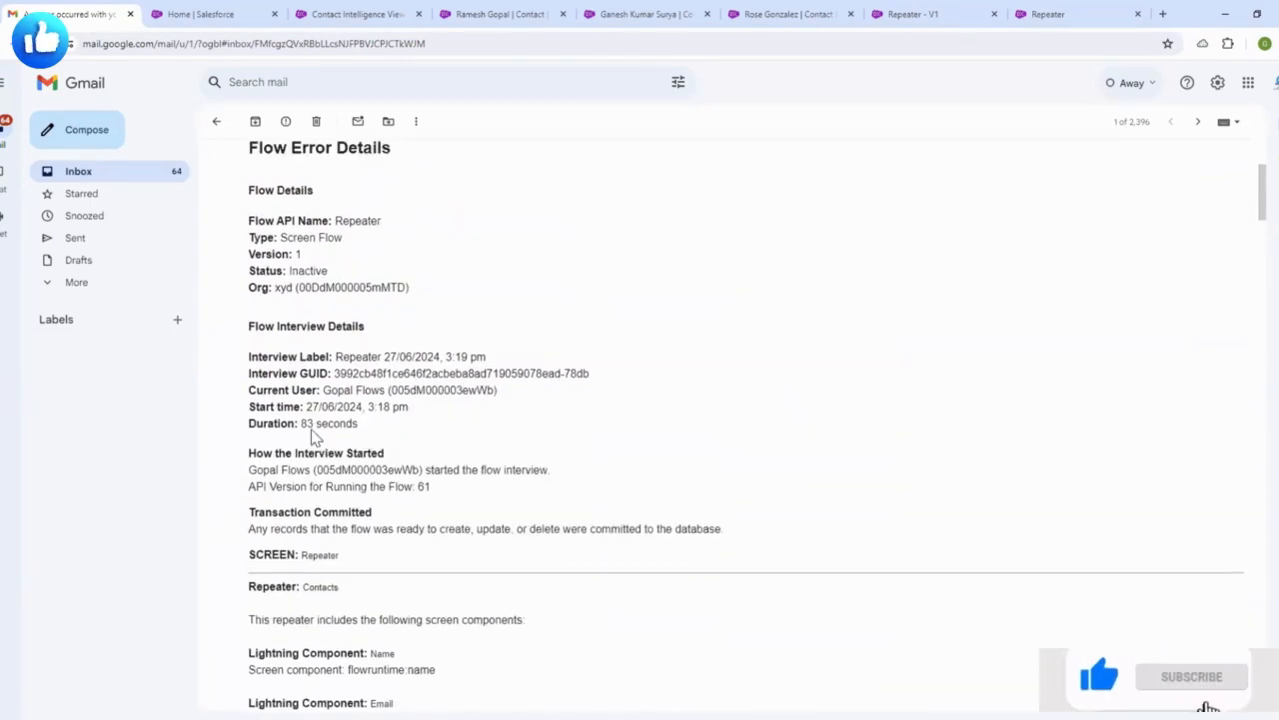
{"action": "scroll", "coordinate": [542, 500], "scroll_direction": "down", "scroll_amount": 8}
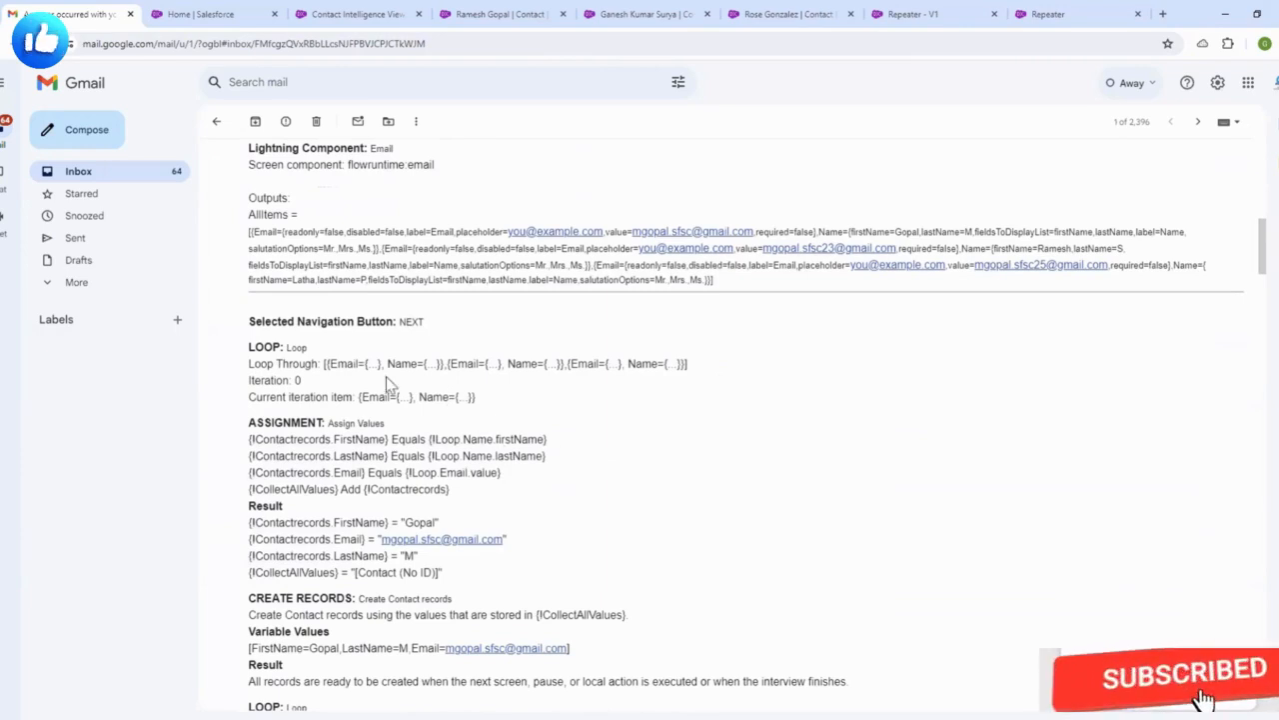
{"action": "left_click_drag", "start_coordinate": [326, 364], "coordinate": [640, 367]}
{"action": "left_click", "coordinate": [593, 451]}
{"action": "scroll", "coordinate": [594, 451], "scroll_direction": "down", "scroll_amount": 5}
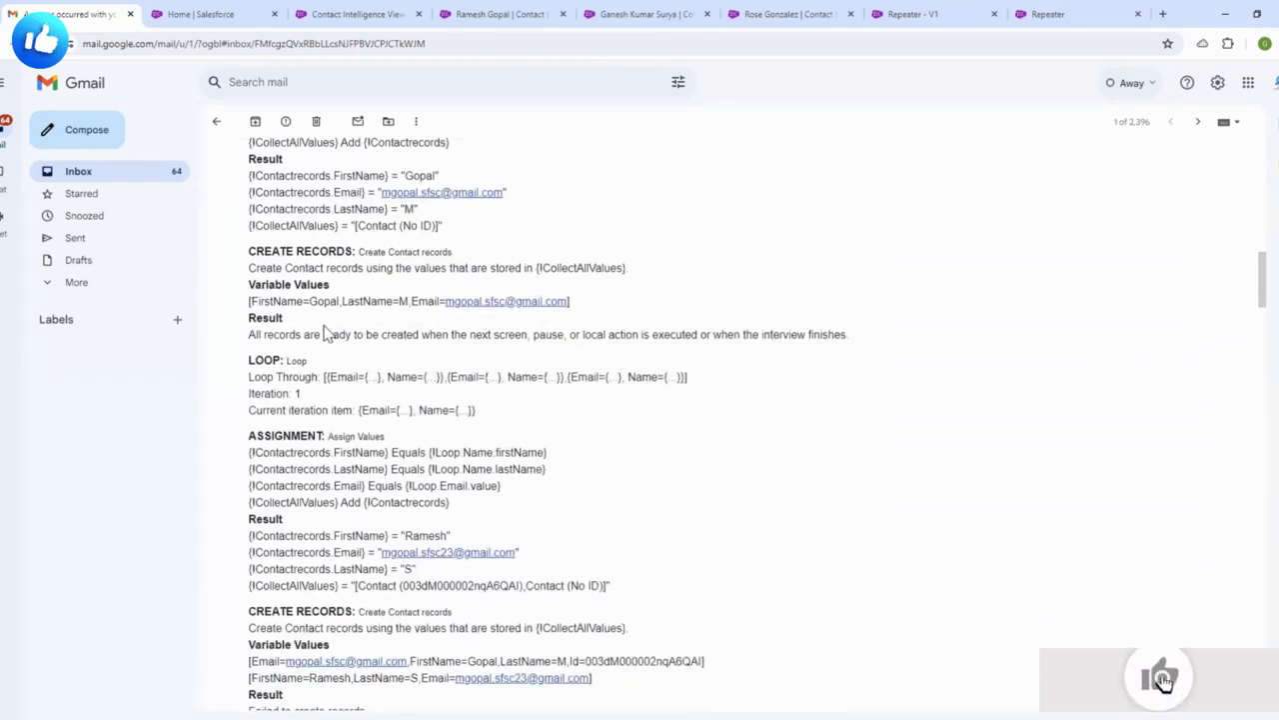
{"action": "scroll", "coordinate": [335, 381], "scroll_direction": "down", "scroll_amount": 3}
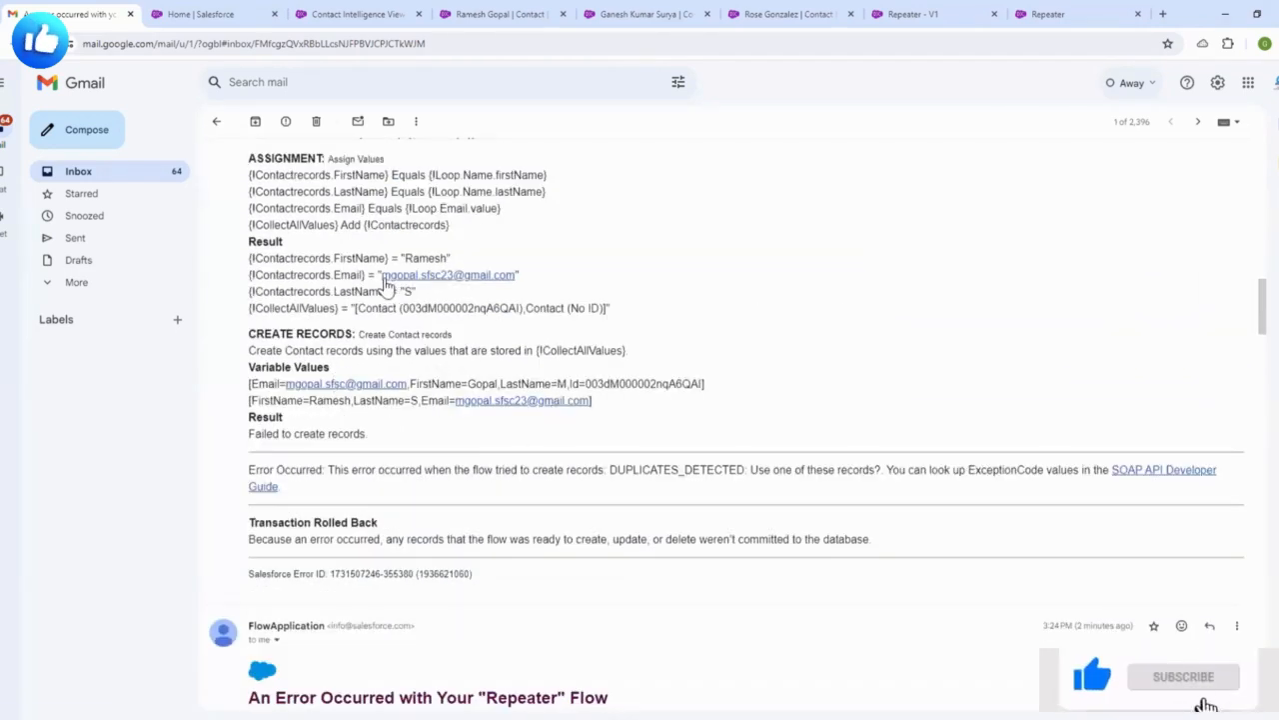
{"action": "scroll", "coordinate": [593, 554], "scroll_direction": "down", "scroll_amount": 6}
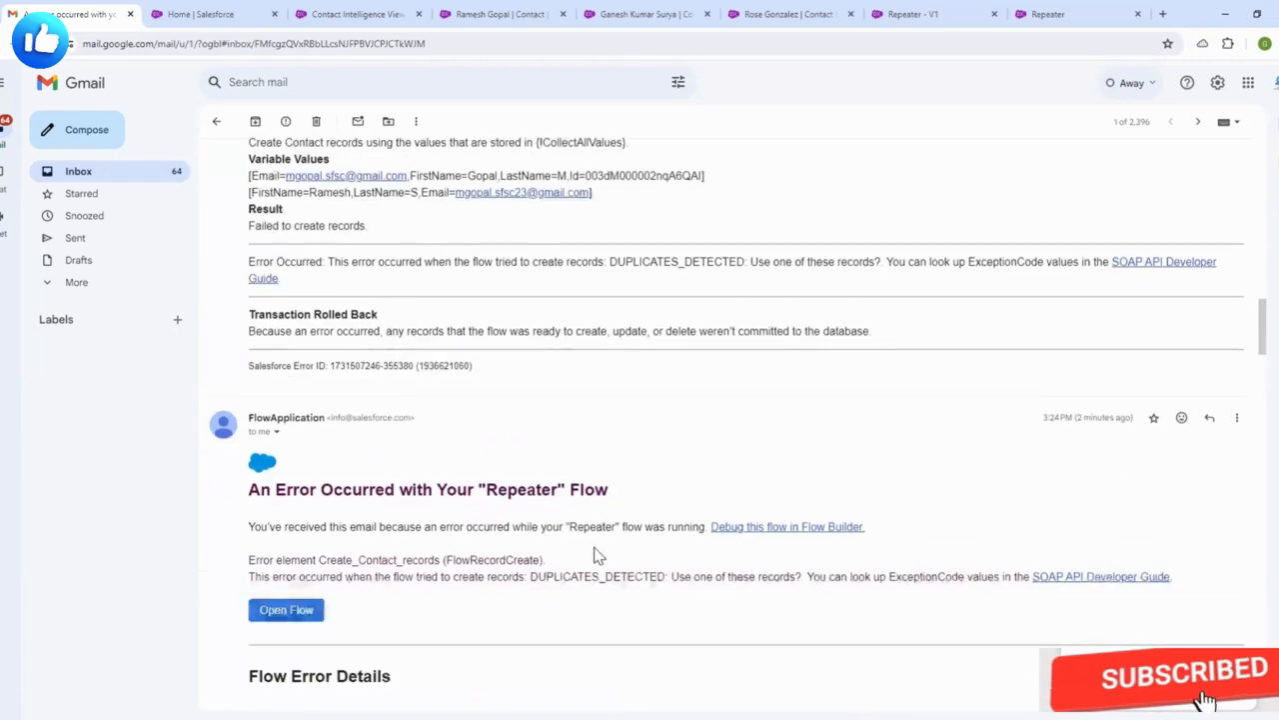
{"action": "scroll", "coordinate": [596, 551], "scroll_direction": "up", "scroll_amount": 3}
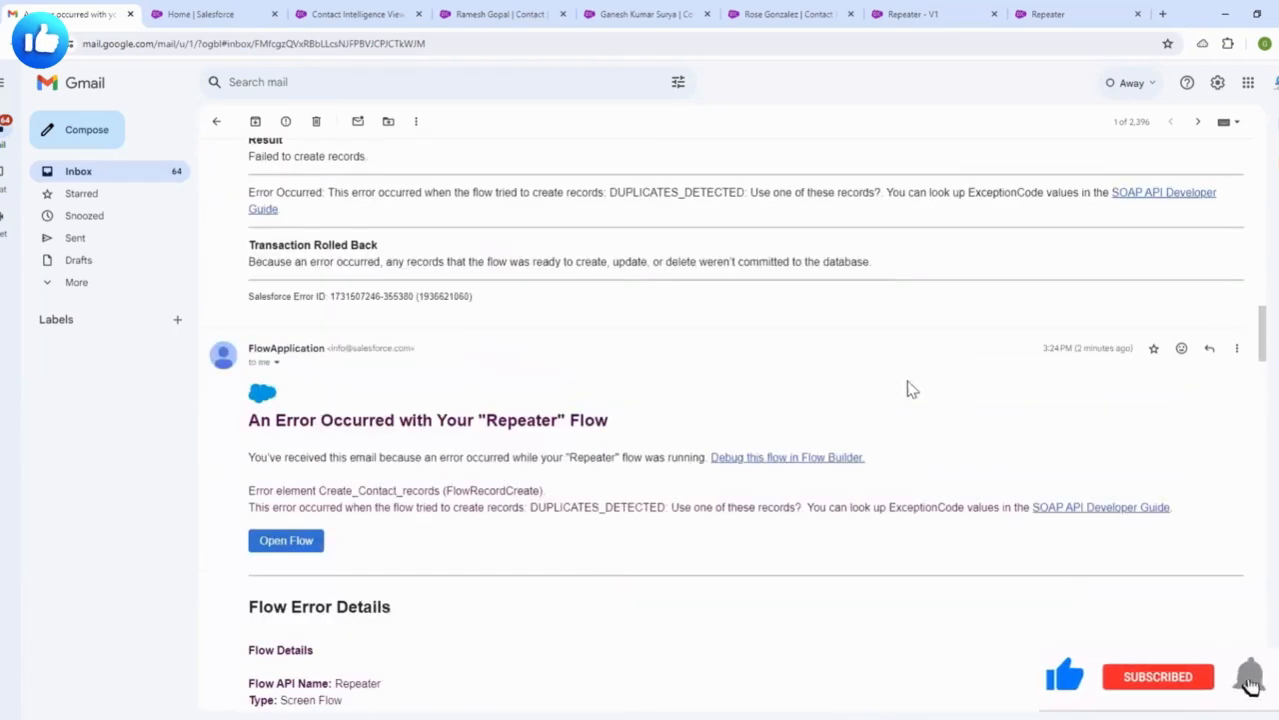
{"action": "scroll", "coordinate": [810, 352], "scroll_direction": "up", "scroll_amount": 15}
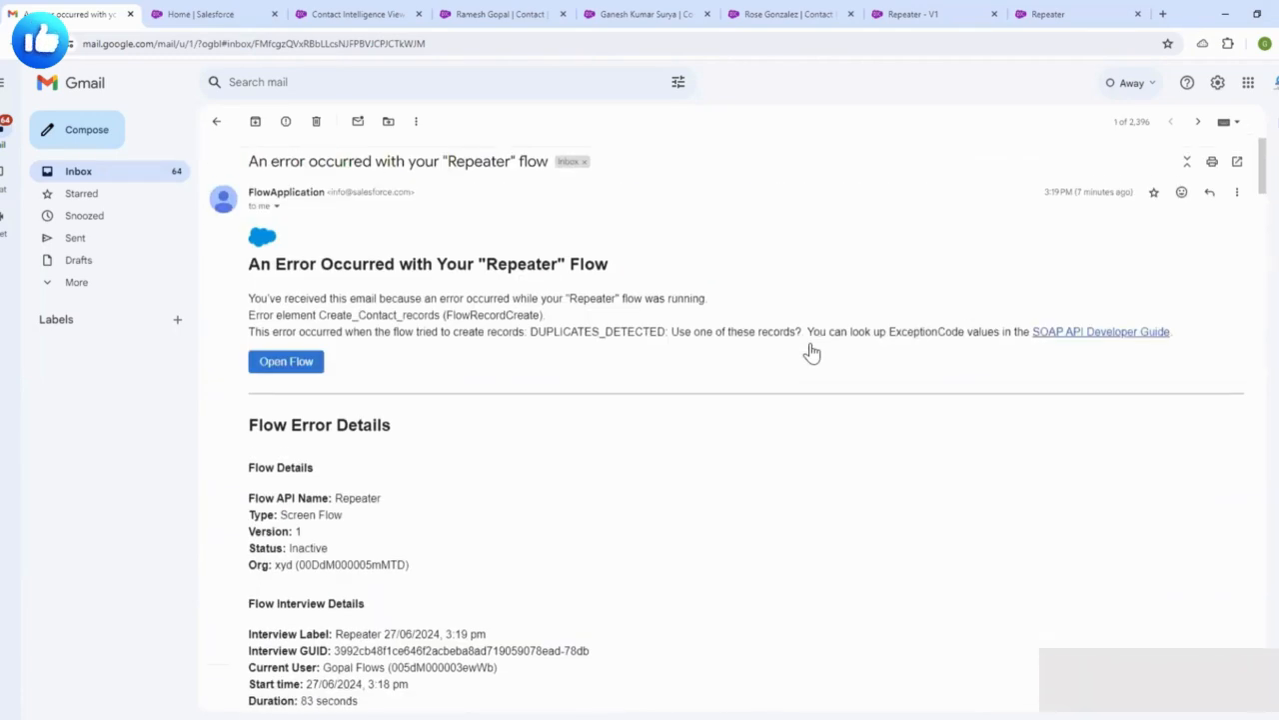
- Reopen the error email thread and read the Transaction Committed sentence
{"action": "left_click", "coordinate": [216, 122]}
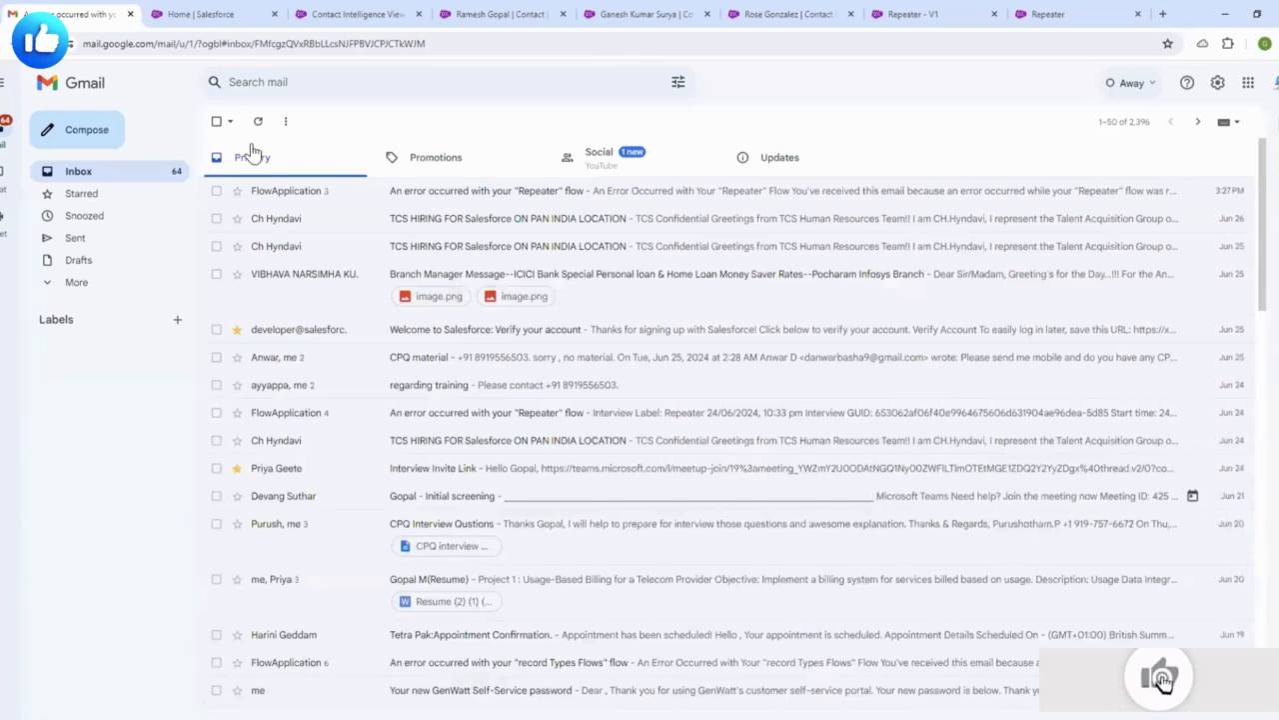
{"action": "left_click", "coordinate": [410, 203]}
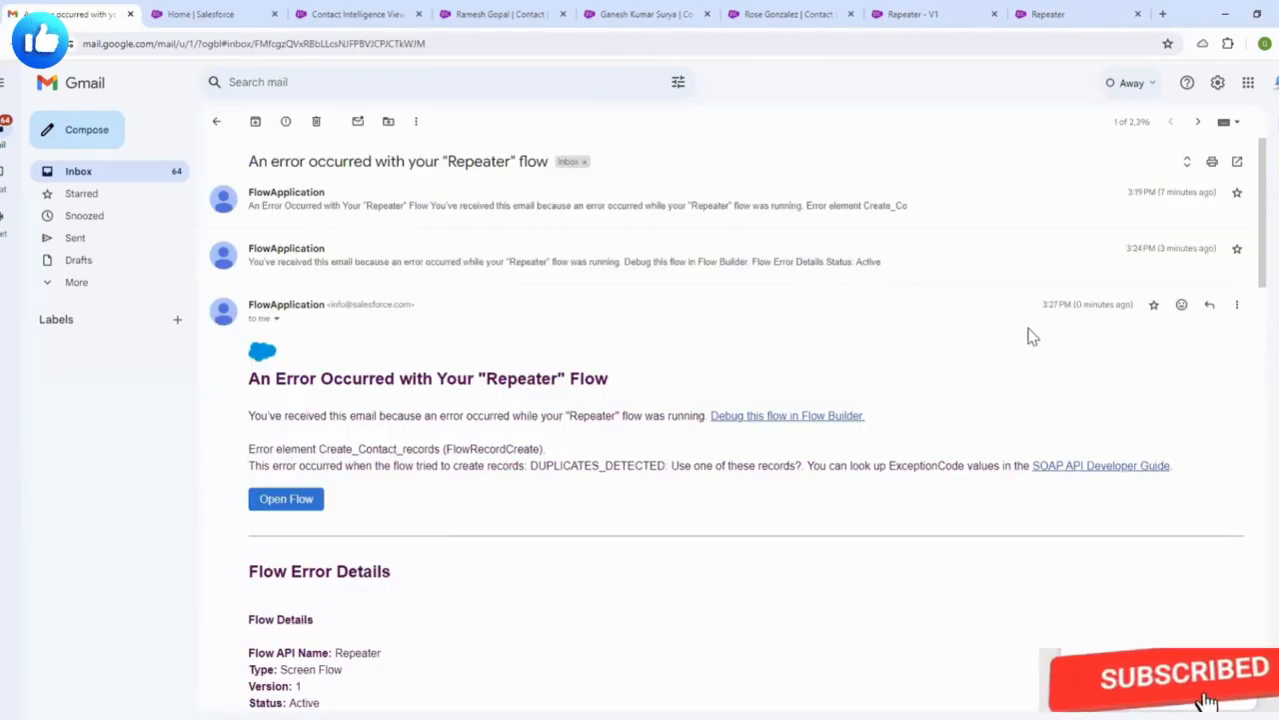
{"action": "scroll", "coordinate": [620, 502], "scroll_direction": "down", "scroll_amount": 3}
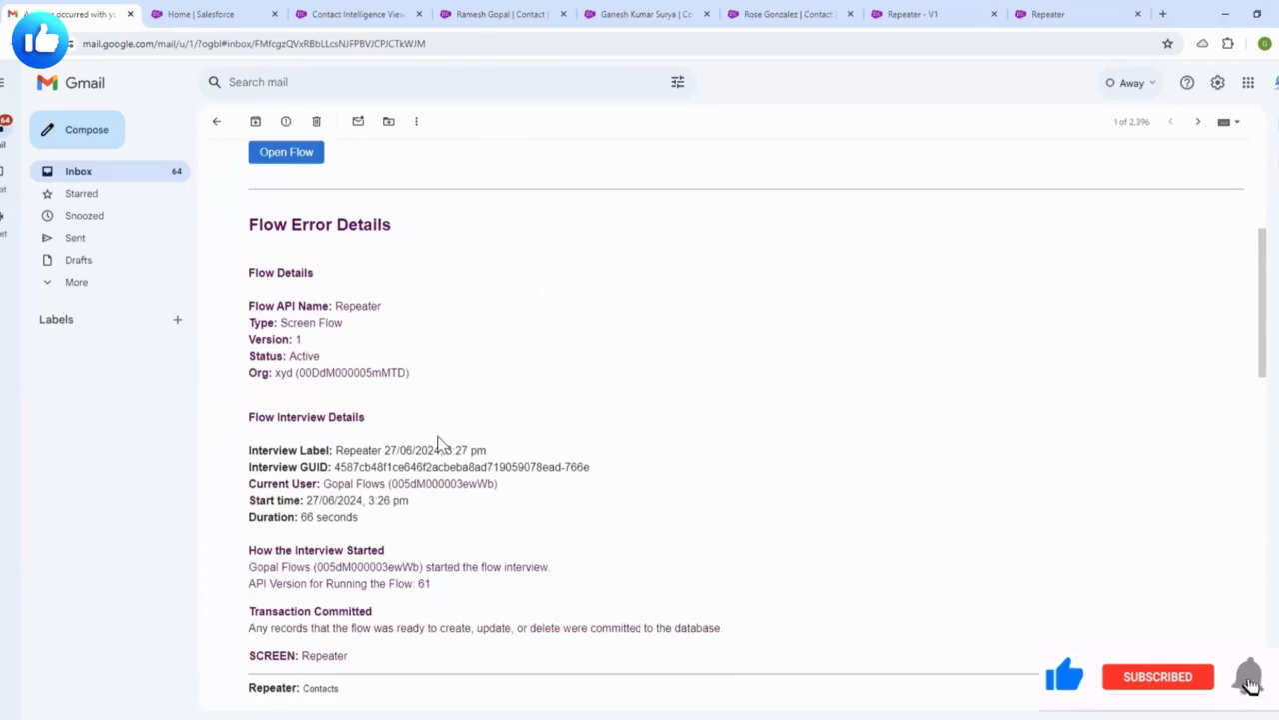
{"action": "scroll", "coordinate": [507, 445], "scroll_direction": "down", "scroll_amount": 3}
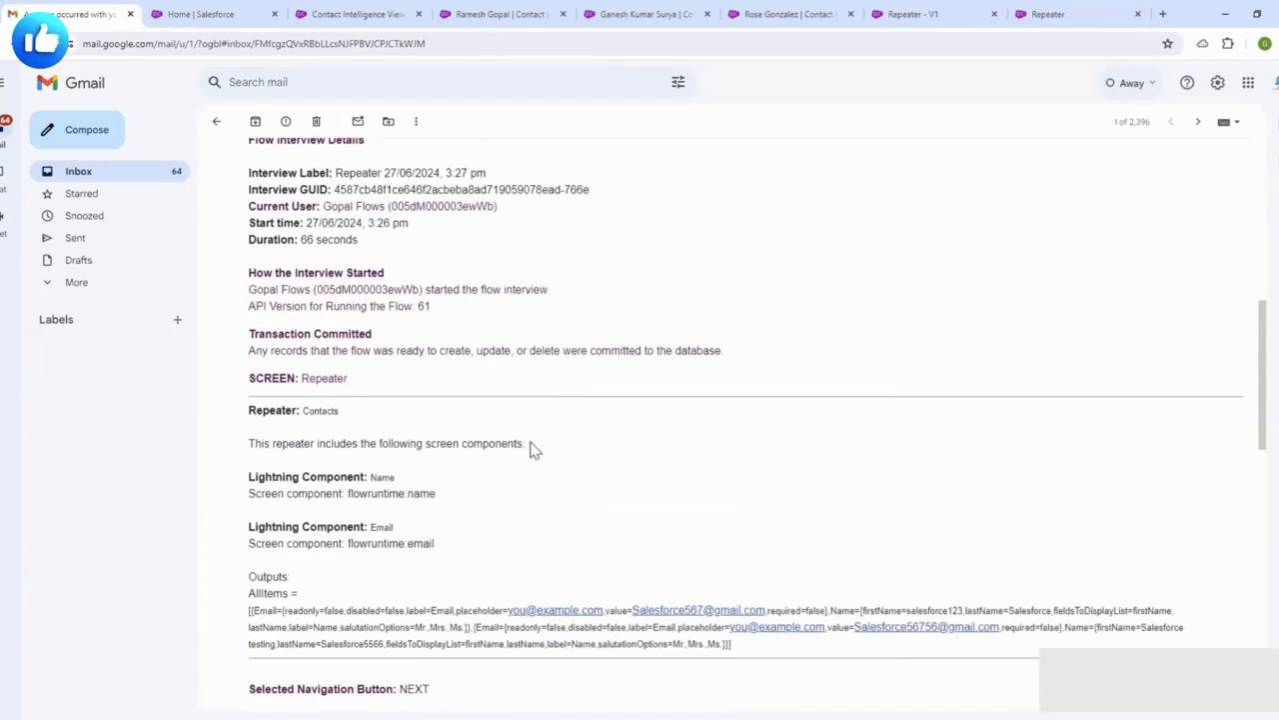
{"action": "left_click_drag", "start_coordinate": [429, 351], "coordinate": [668, 357]}
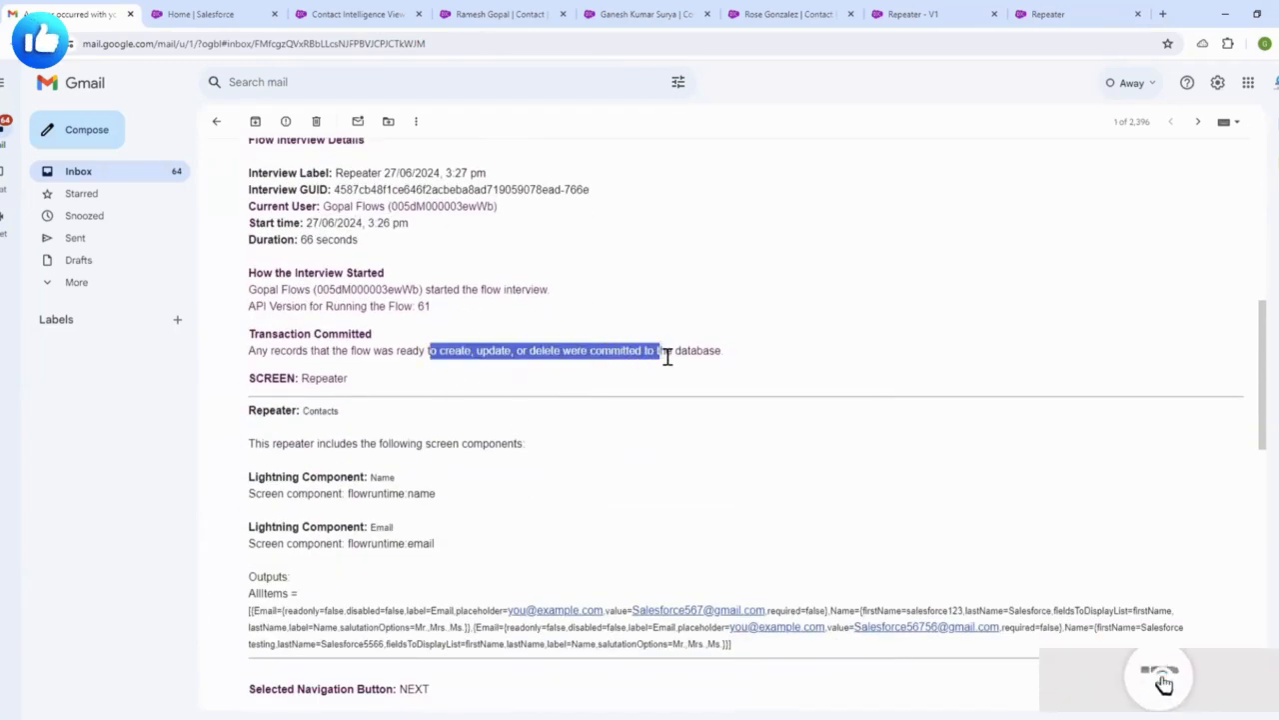
{"action": "left_click", "coordinate": [631, 377]}
{"action": "left_click_drag", "start_coordinate": [589, 354], "coordinate": [751, 363]}
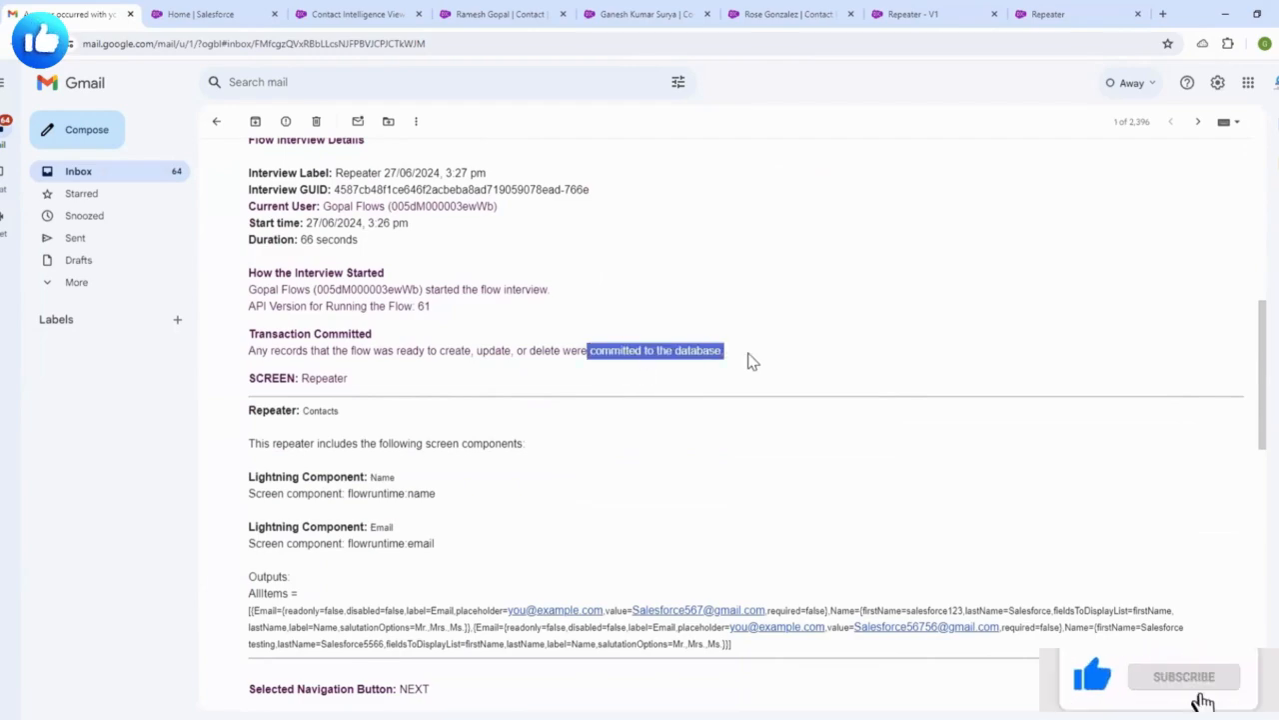
{"action": "left_click", "coordinate": [617, 405]}
{"action": "scroll", "coordinate": [603, 405], "scroll_direction": "down", "scroll_amount": 2}
{"action": "scroll", "coordinate": [409, 470], "scroll_direction": "down", "scroll_amount": 6}
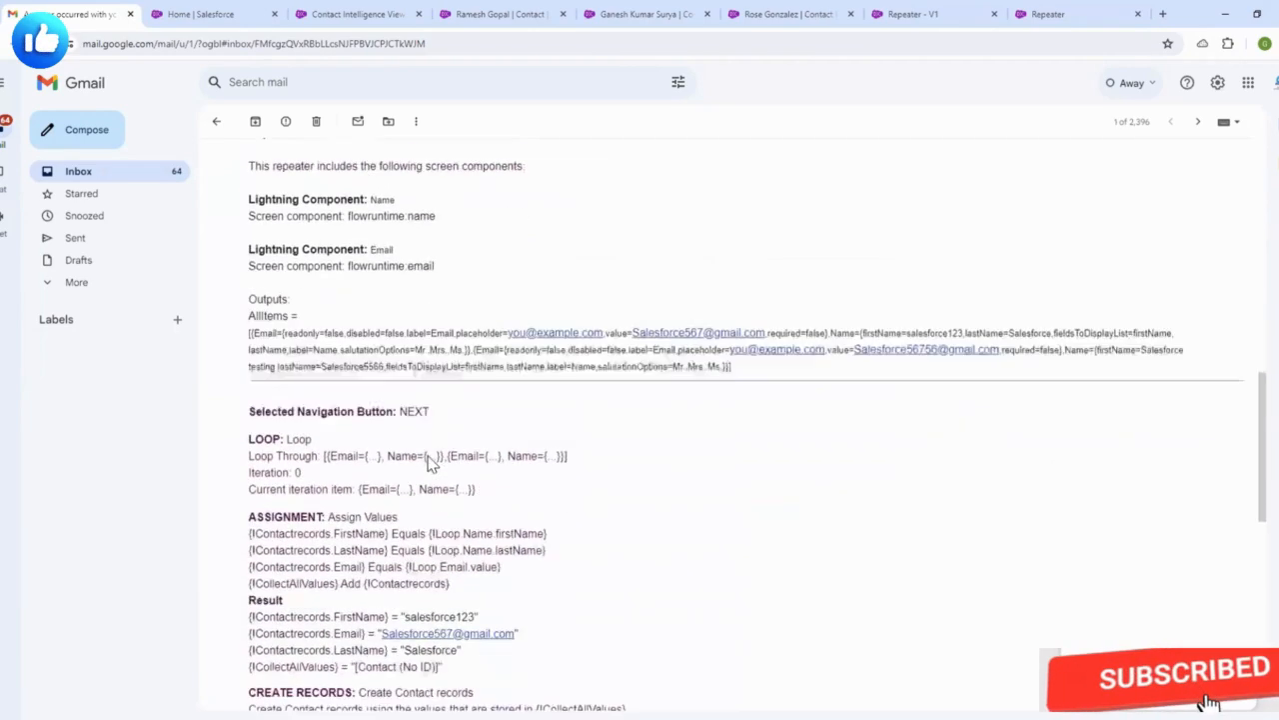
{"action": "scroll", "coordinate": [357, 488], "scroll_direction": "down", "scroll_amount": 3}
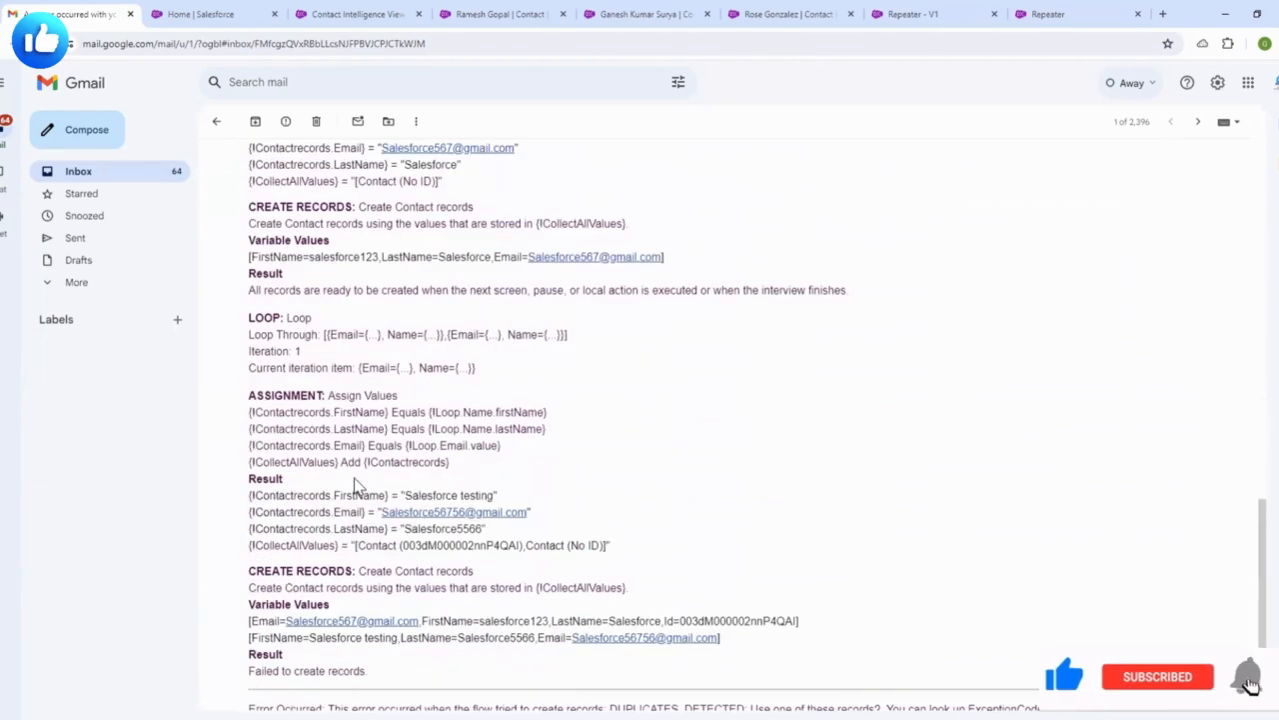
{"action": "scroll", "coordinate": [475, 405], "scroll_direction": "down", "scroll_amount": 3}
- Inspect the failed records' values, including 'Salesforce testing', and the DUPLICATES_DETECTED error message
{"action": "left_click_drag", "start_coordinate": [408, 288], "coordinate": [518, 286]}
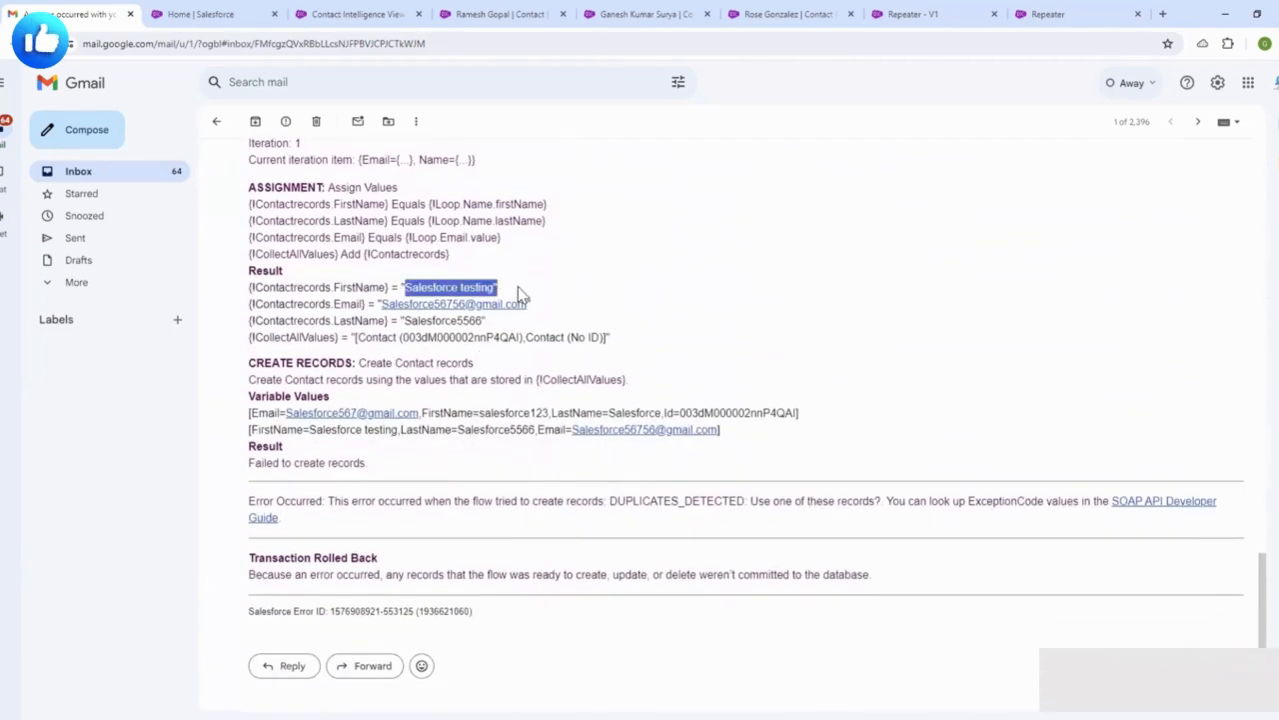
{"action": "left_click", "coordinate": [445, 408]}
{"action": "left_click_drag", "start_coordinate": [441, 408], "coordinate": [540, 432]}
{"action": "left_click", "coordinate": [501, 465]}
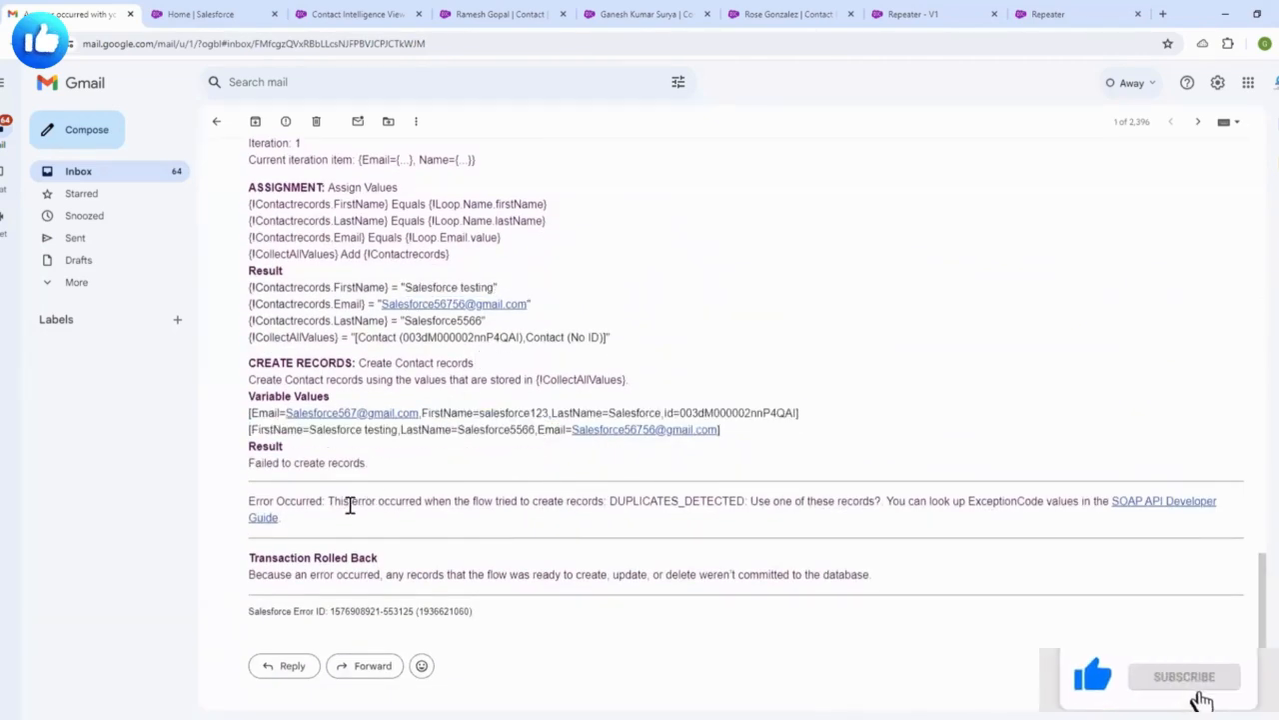
{"action": "left_click_drag", "start_coordinate": [330, 503], "coordinate": [895, 519]}
{"action": "left_click", "coordinate": [615, 505]}
{"action": "left_click", "coordinate": [857, 545]}
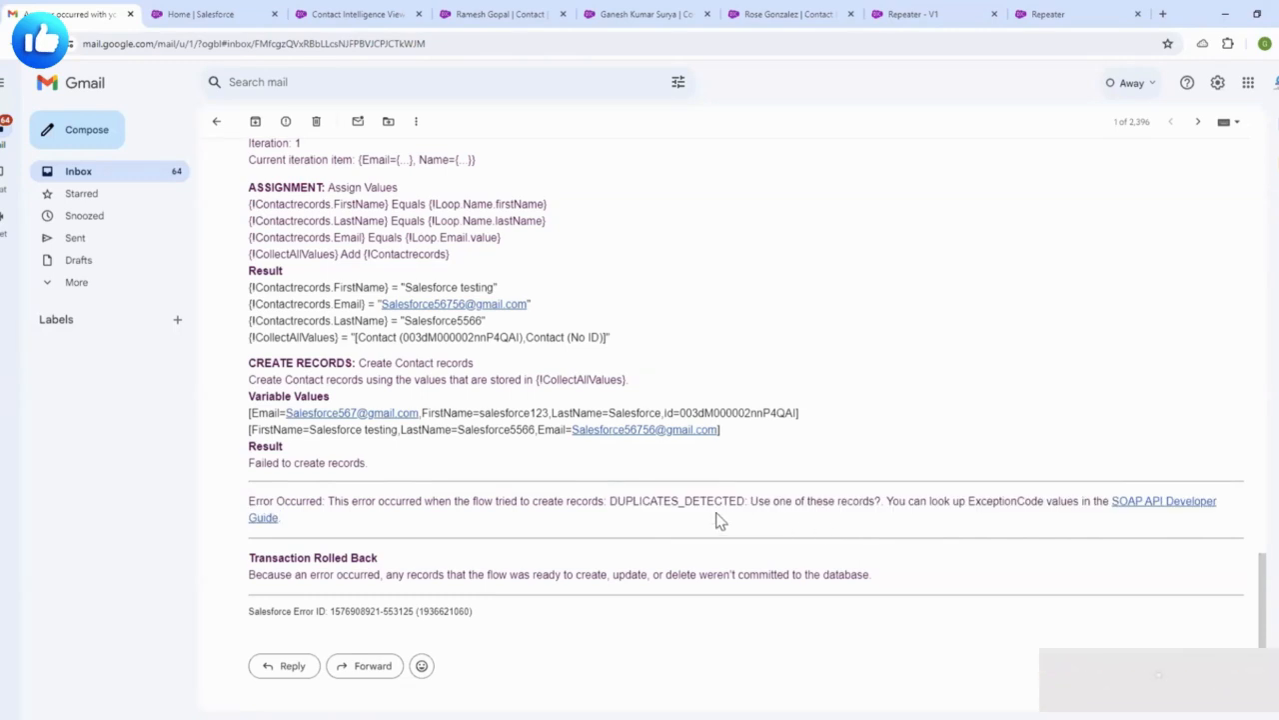
{"action": "left_click_drag", "start_coordinate": [614, 503], "coordinate": [870, 503]}
{"action": "left_click", "coordinate": [868, 537]}
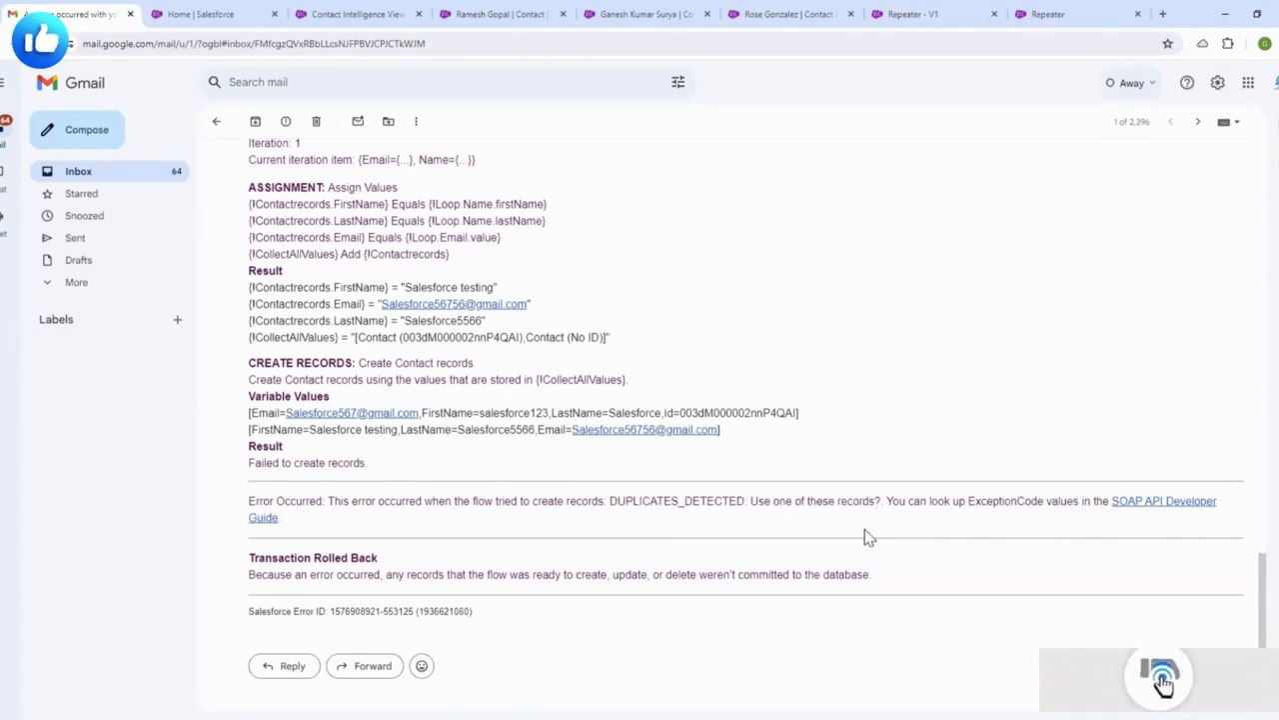
{"action": "left_click", "coordinate": [378, 13]}
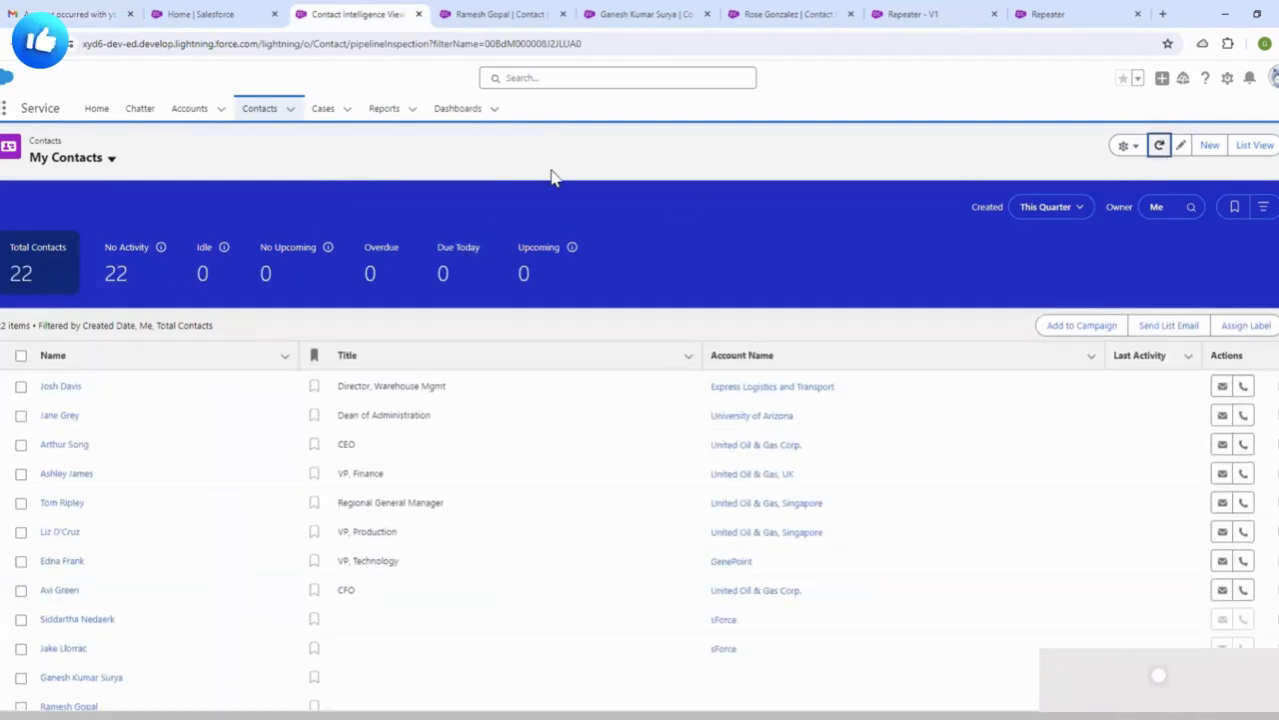
- On the contact record with the Repeater form, enter the new contact's first name
{"action": "left_click", "coordinate": [549, 12]}
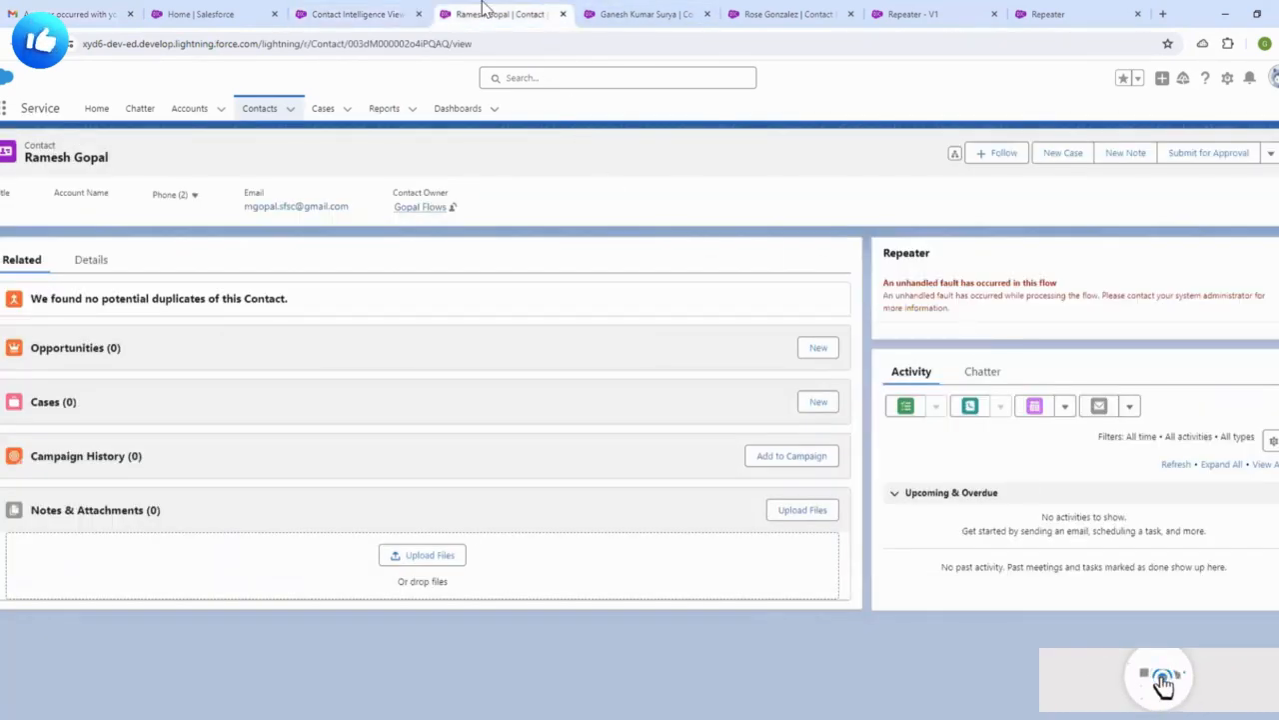
{"action": "left_click", "coordinate": [639, 14]}
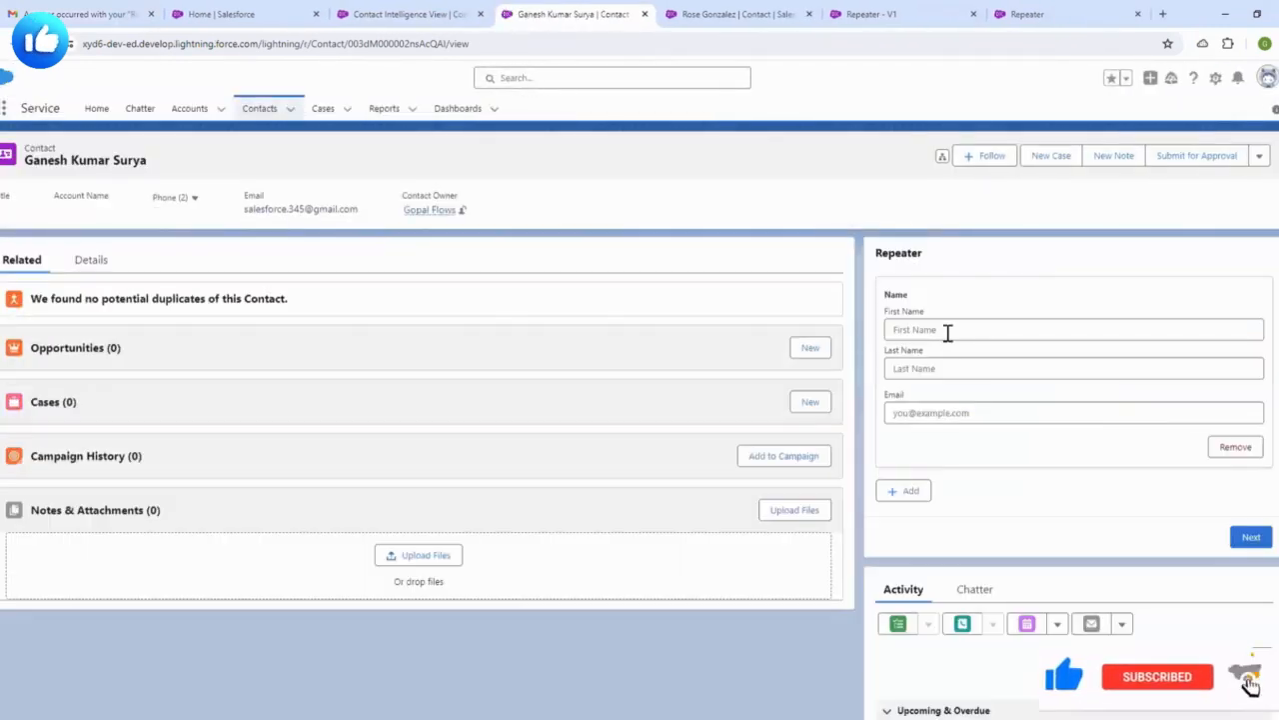
{"action": "left_click", "coordinate": [948, 333]}
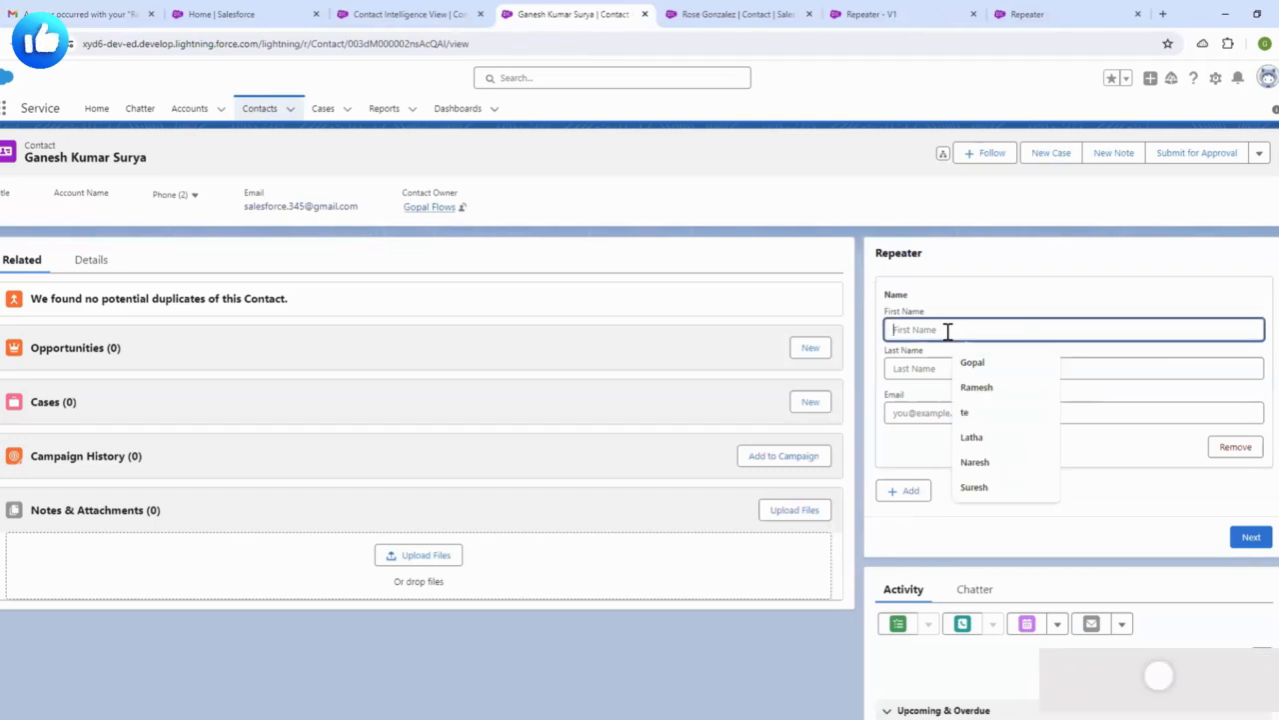
{"action": "type", "text": "gan"}
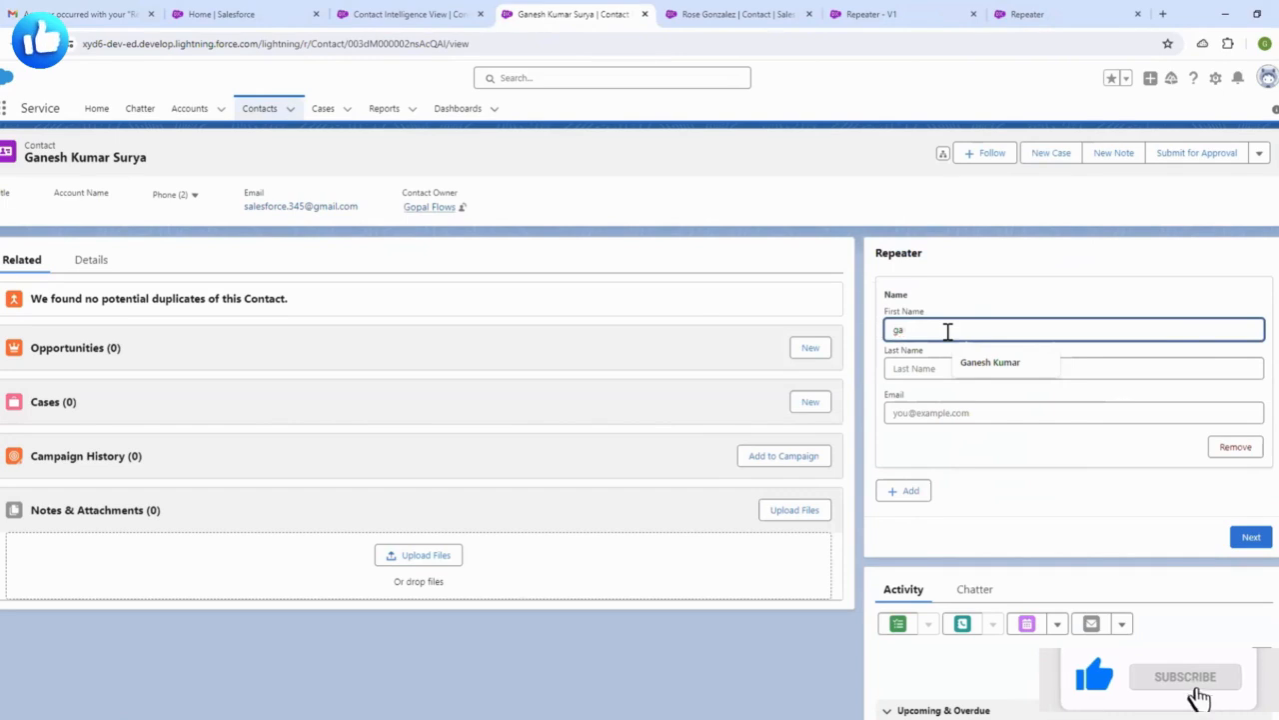
{"action": "key", "text": "BackSpace"}
{"action": "key", "text": "BackSpace"}
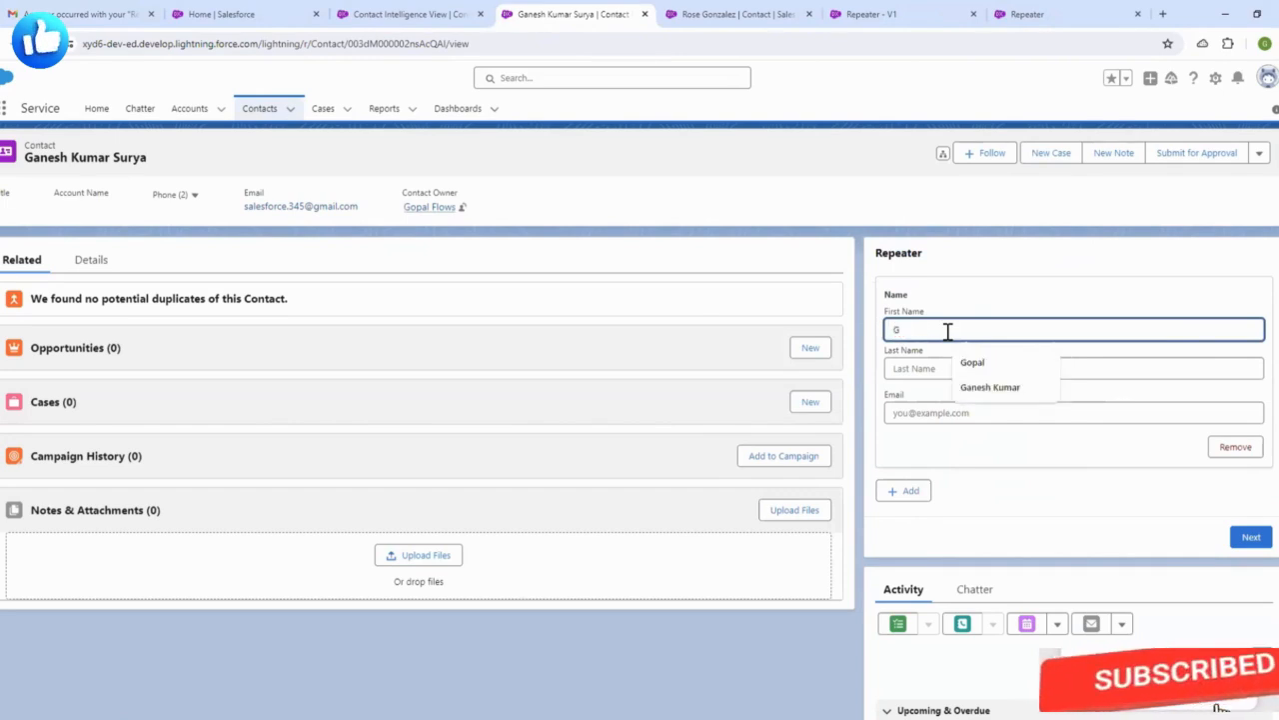
{"action": "left_click", "coordinate": [951, 369]}
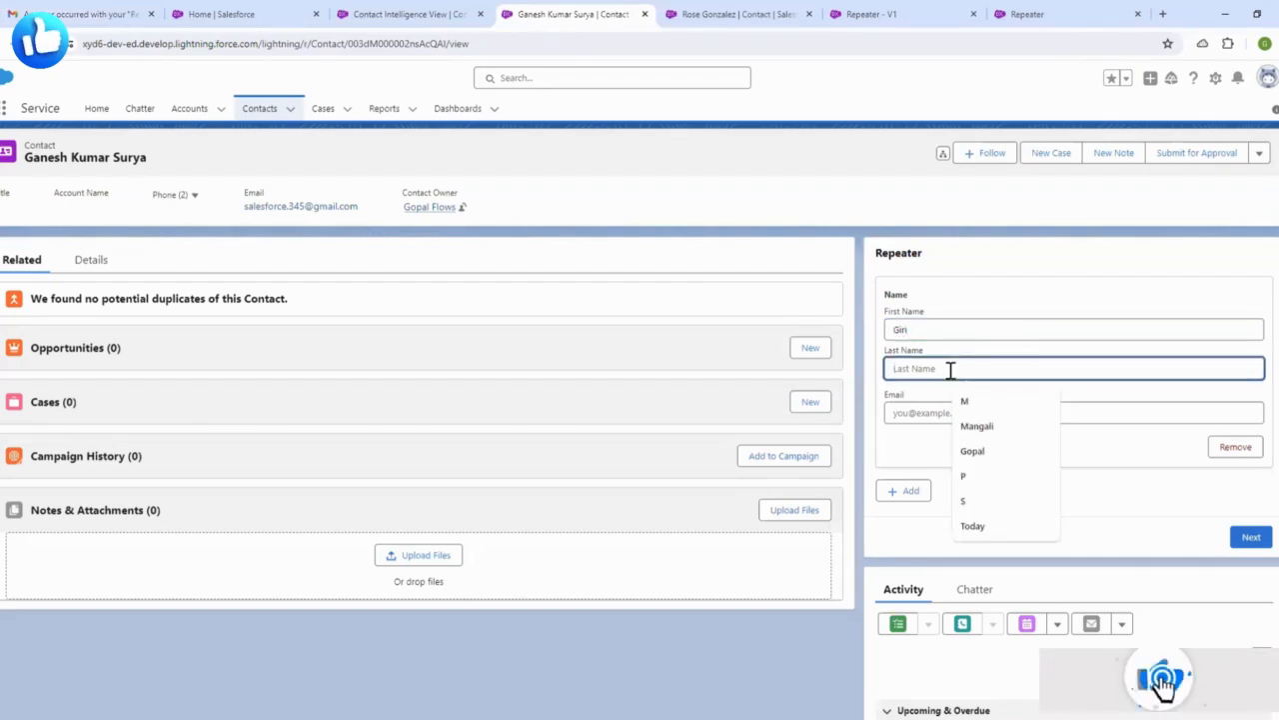
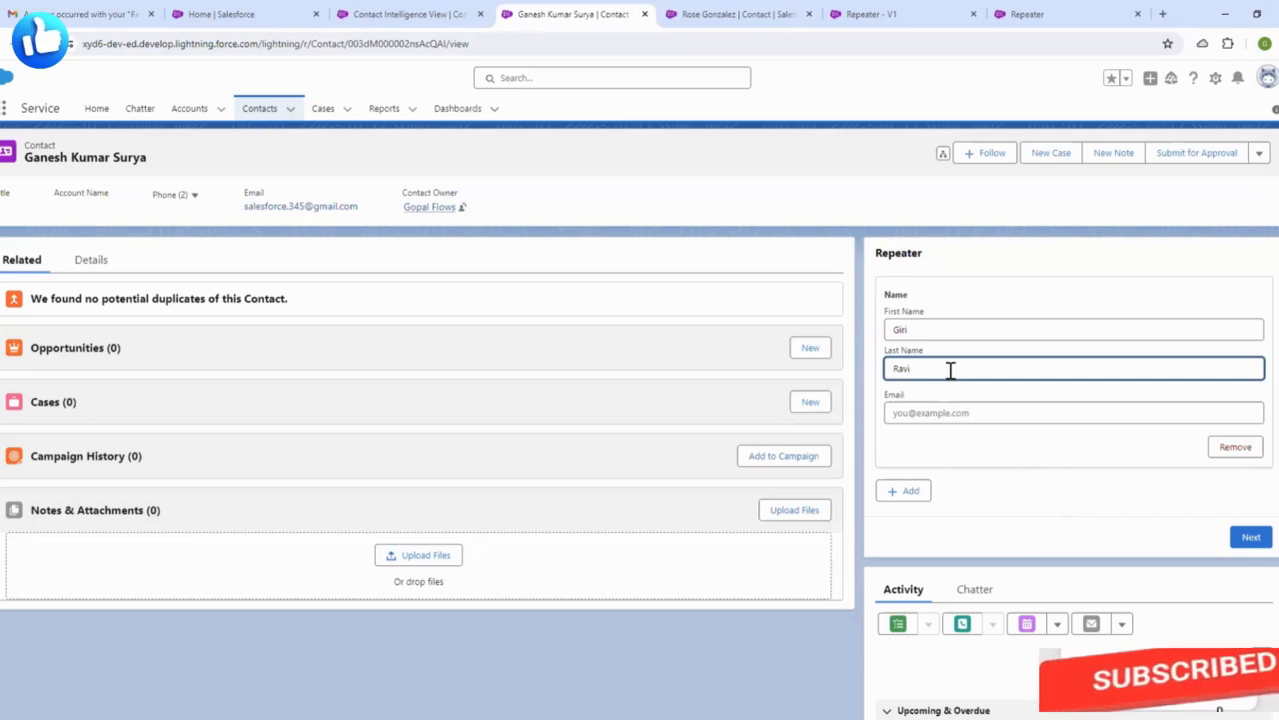
- Complete the last name and e-mail, then submit the Repeater form
{"action": "left_click", "coordinate": [989, 308]}
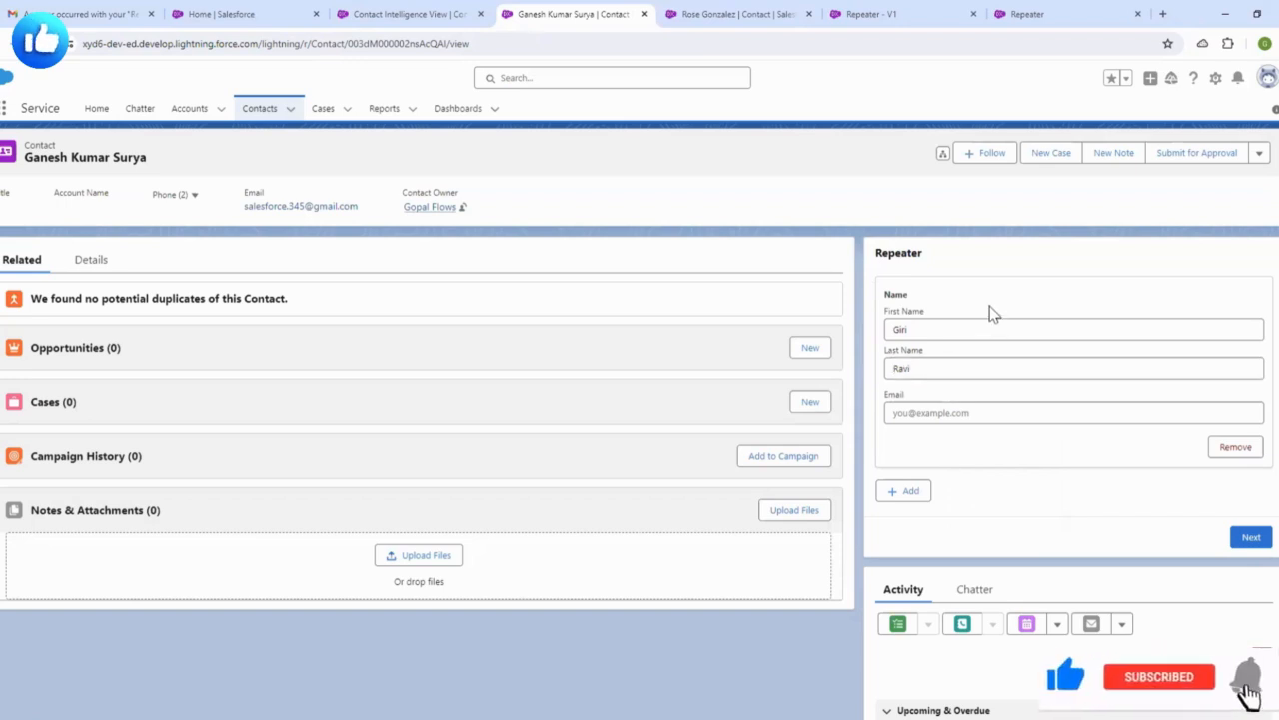
{"action": "left_click", "coordinate": [997, 414]}
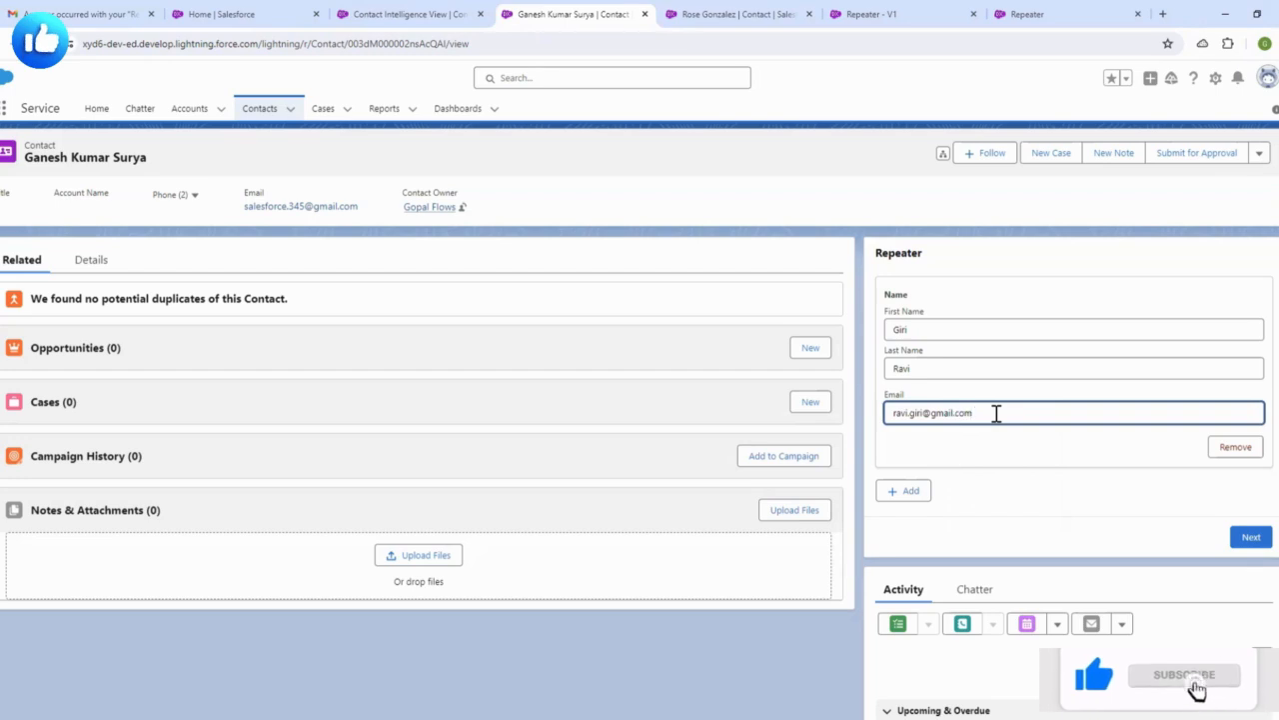
{"action": "left_click", "coordinate": [1000, 370]}
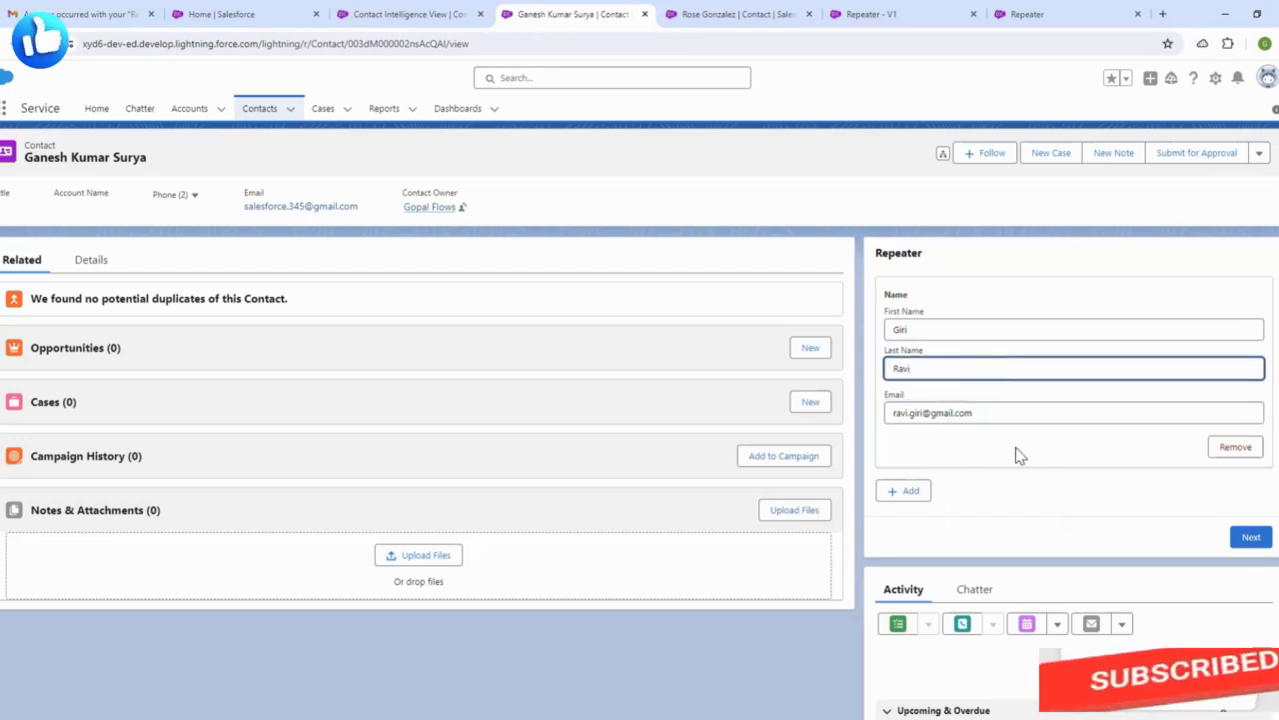
{"action": "left_click", "coordinate": [1250, 537]}
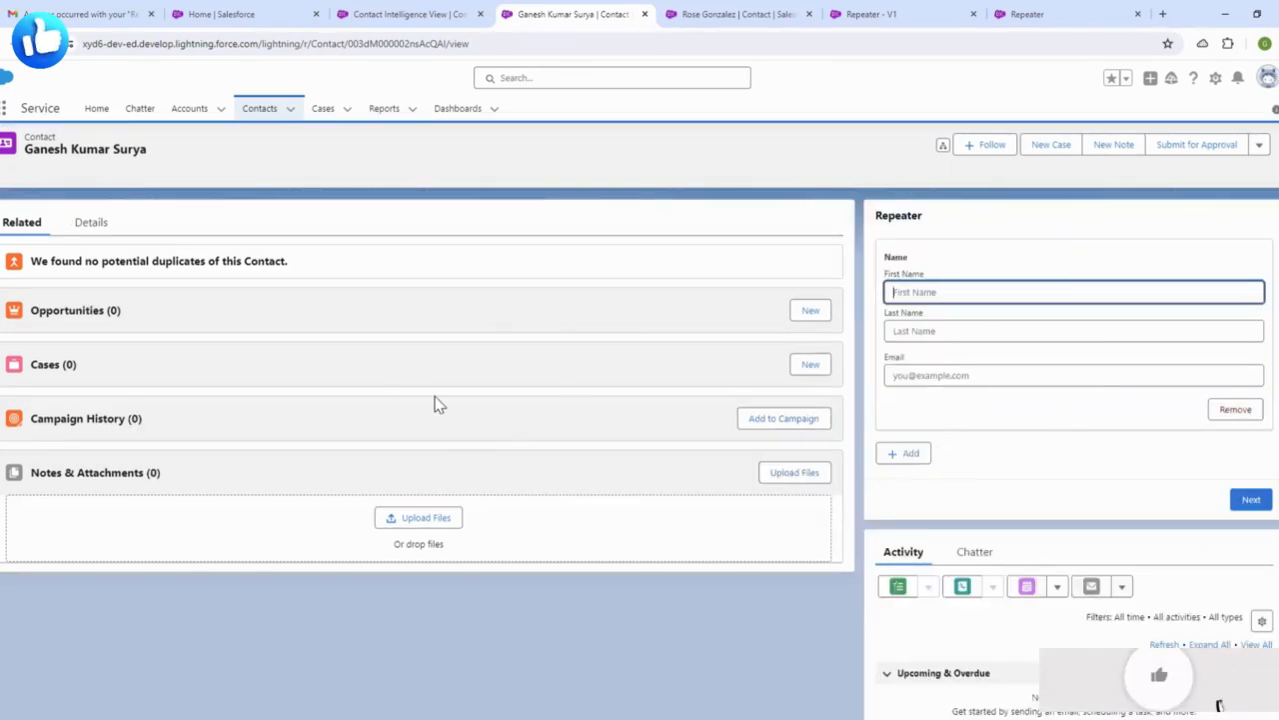
- Refresh the My Contacts list and confirm it now totals 23 contacts
{"action": "left_click", "coordinate": [468, 12]}
{"action": "left_click", "coordinate": [257, 114]}
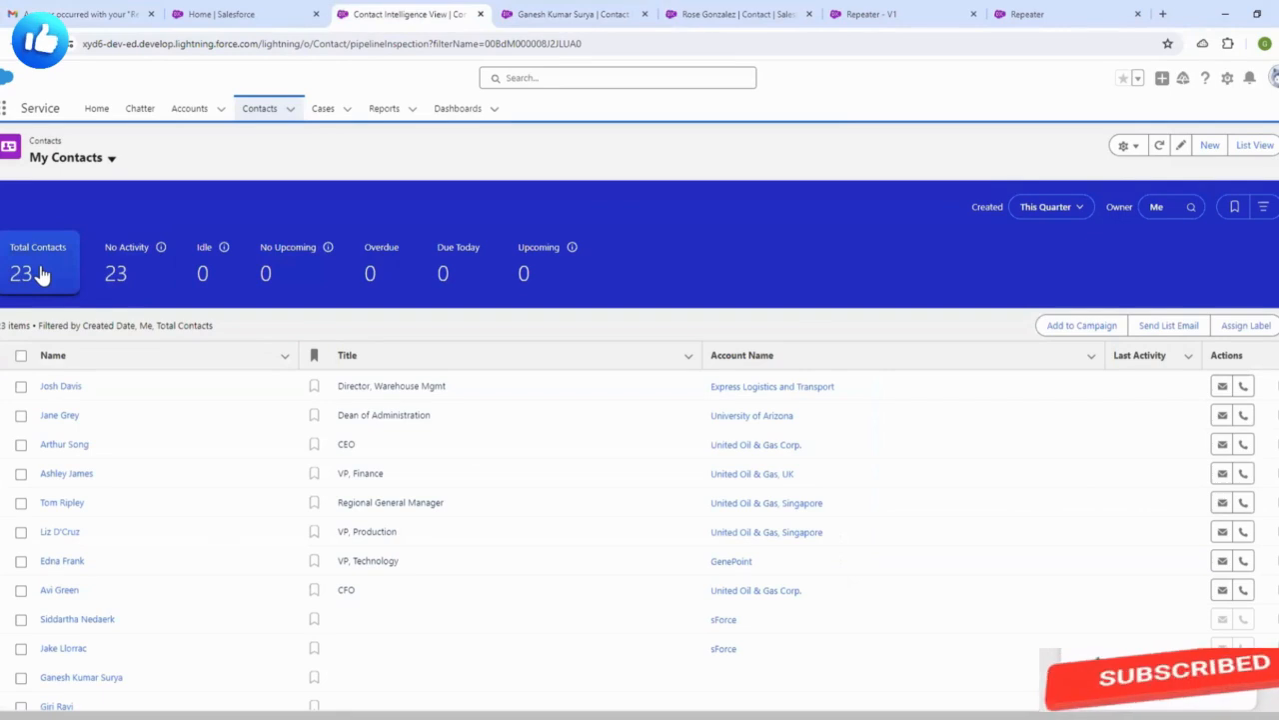
{"action": "scroll", "coordinate": [90, 429], "scroll_direction": "down", "scroll_amount": 1}
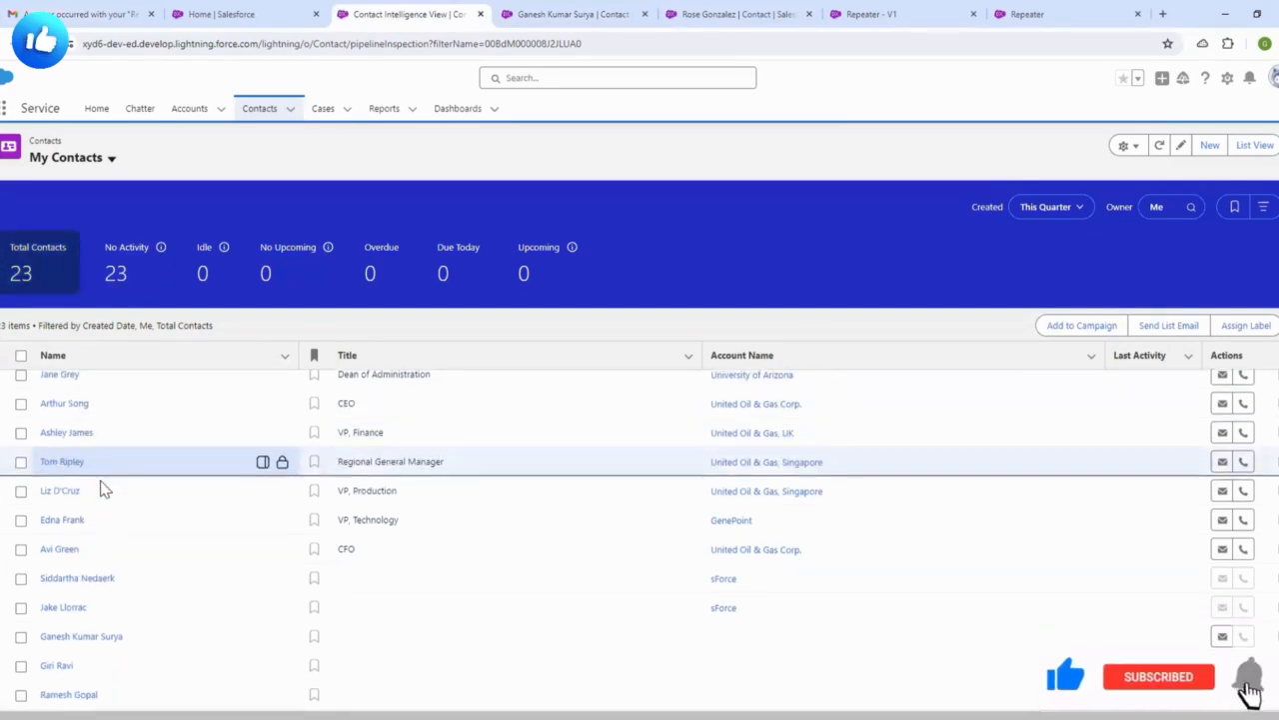
- Open the new contact's record in a new tab and check its name and e-mail details
{"action": "left_click", "coordinate": [52, 666], "text": "ctrl"}
{"action": "left_click", "coordinate": [465, 12]}
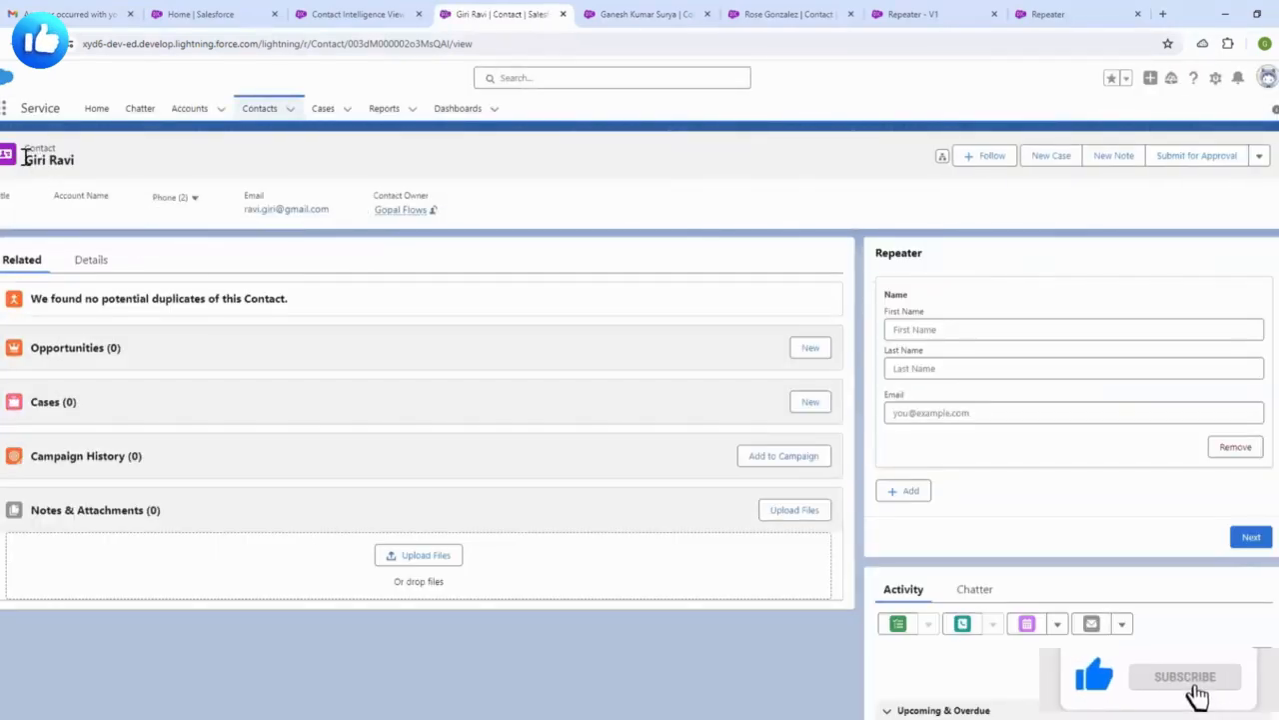
{"action": "left_click", "coordinate": [91, 260]}
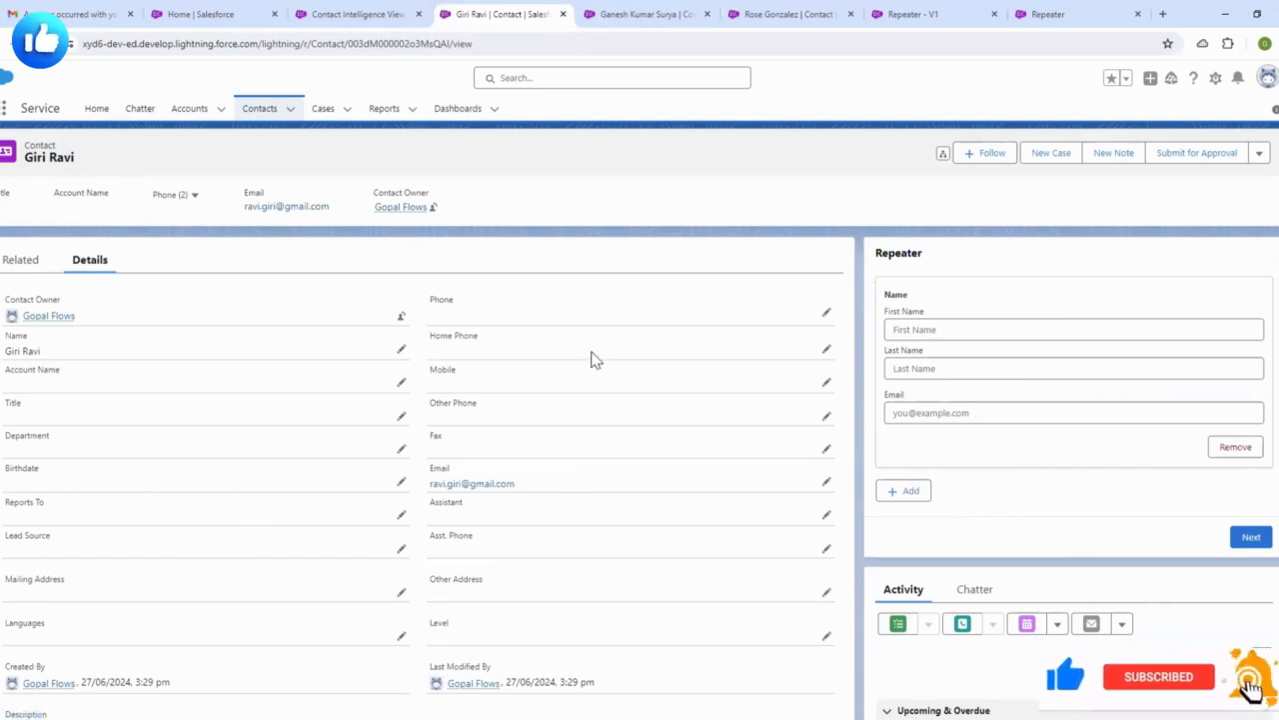
{"action": "left_click", "coordinate": [650, 14]}
- Review the whole Repeater - V1 flow in Flow Builder, then return to the contact record
{"action": "left_click", "coordinate": [789, 14]}
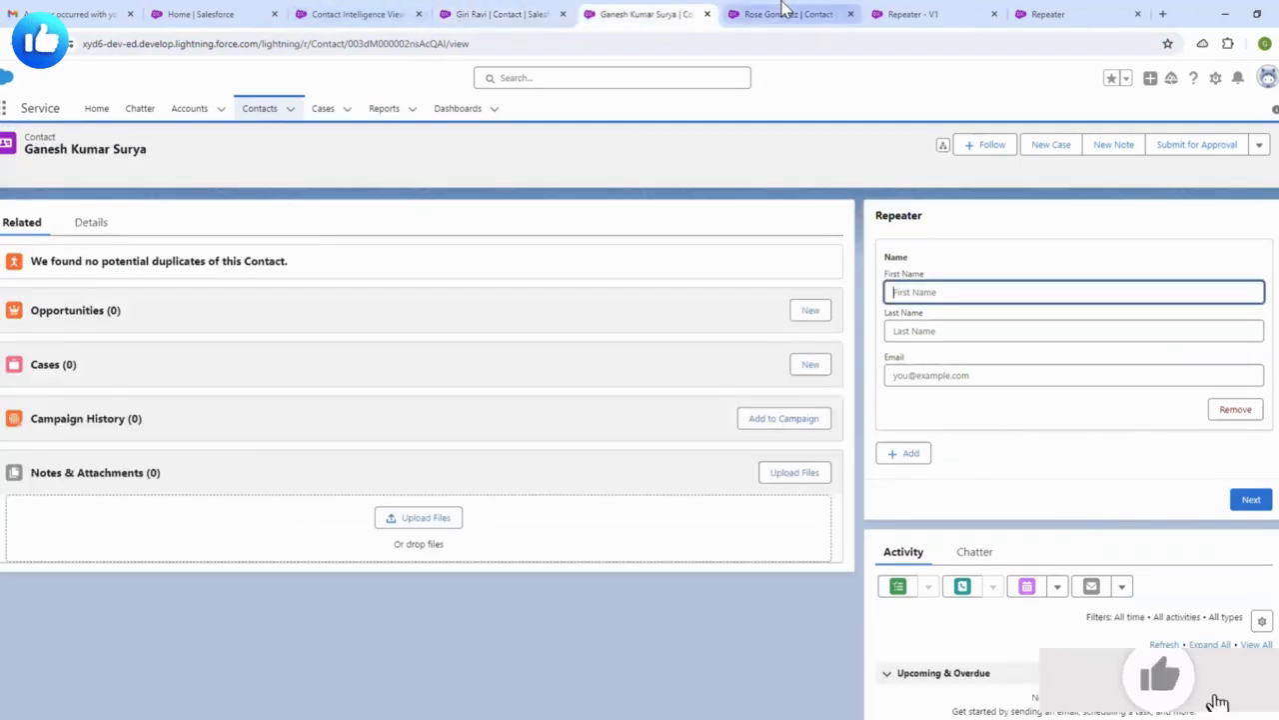
{"action": "left_click", "coordinate": [885, 14]}
{"action": "left_click_drag", "start_coordinate": [768, 303], "coordinate": [833, 297]}
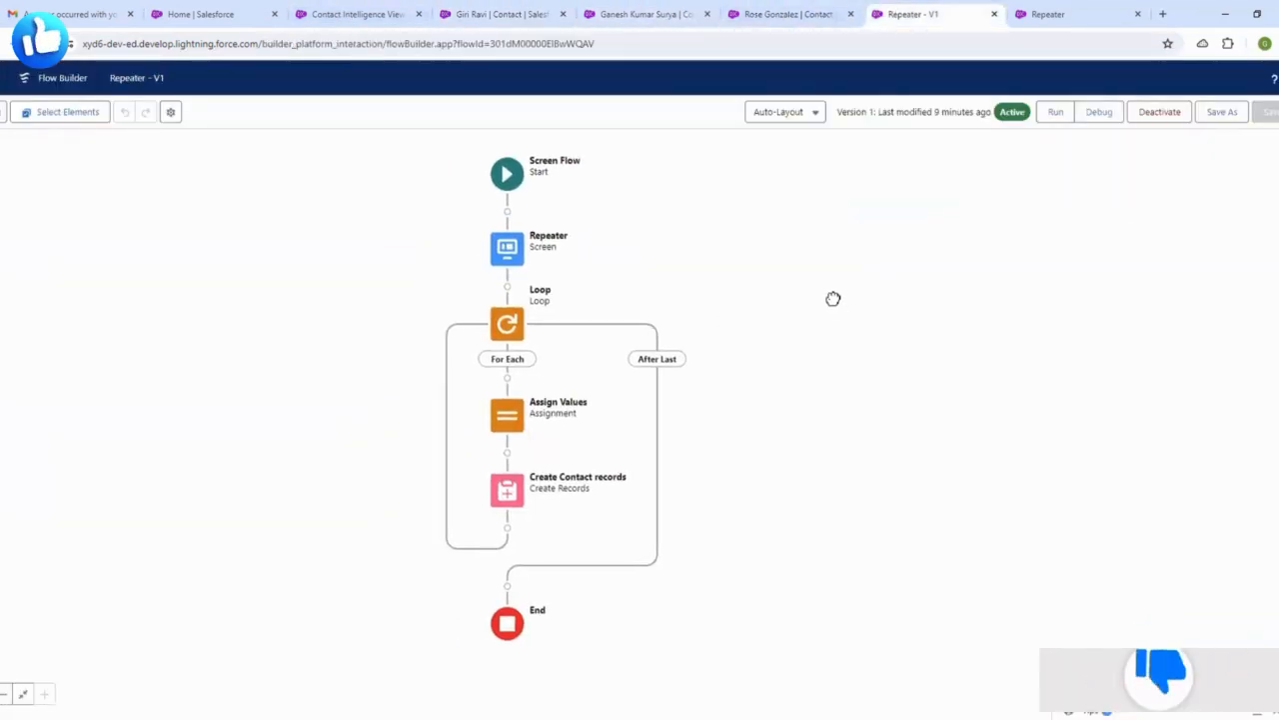
{"action": "left_click", "coordinate": [510, 14]}
- Add a second and third Repeater entry, then remove the entries one by one
{"action": "scroll", "coordinate": [950, 480], "scroll_direction": "down", "scroll_amount": 3}
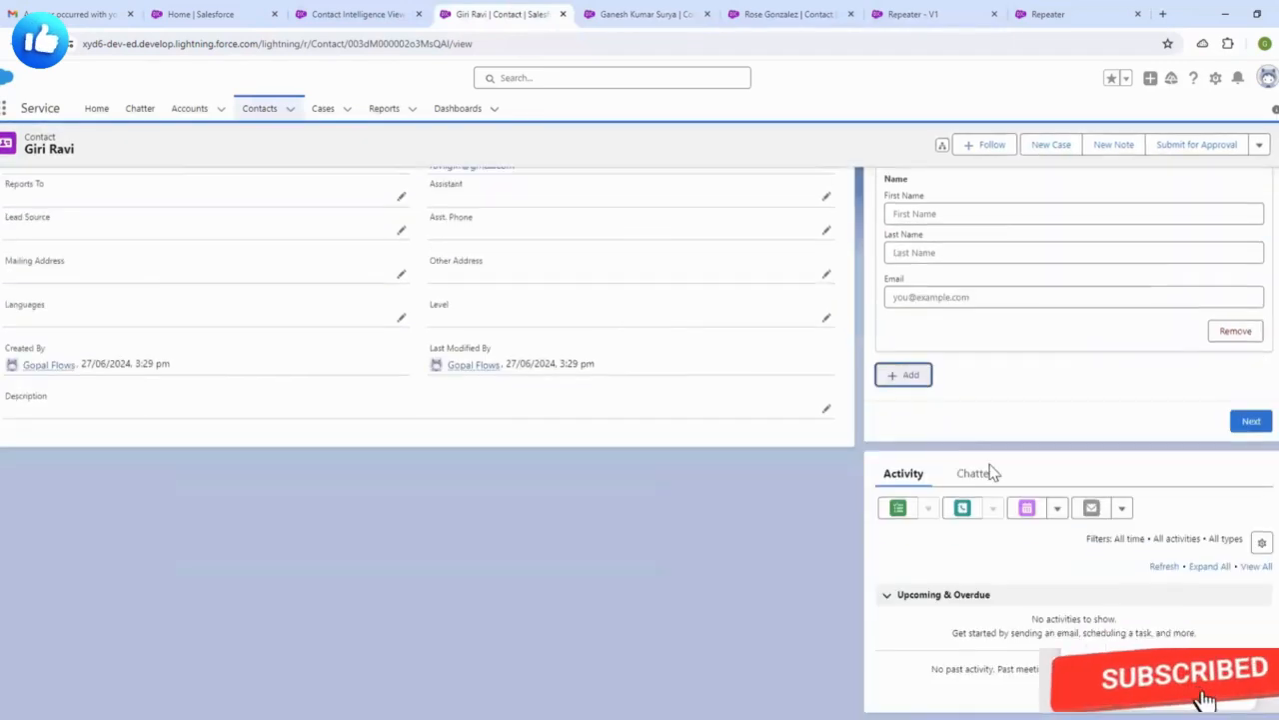
{"action": "left_click", "coordinate": [896, 377]}
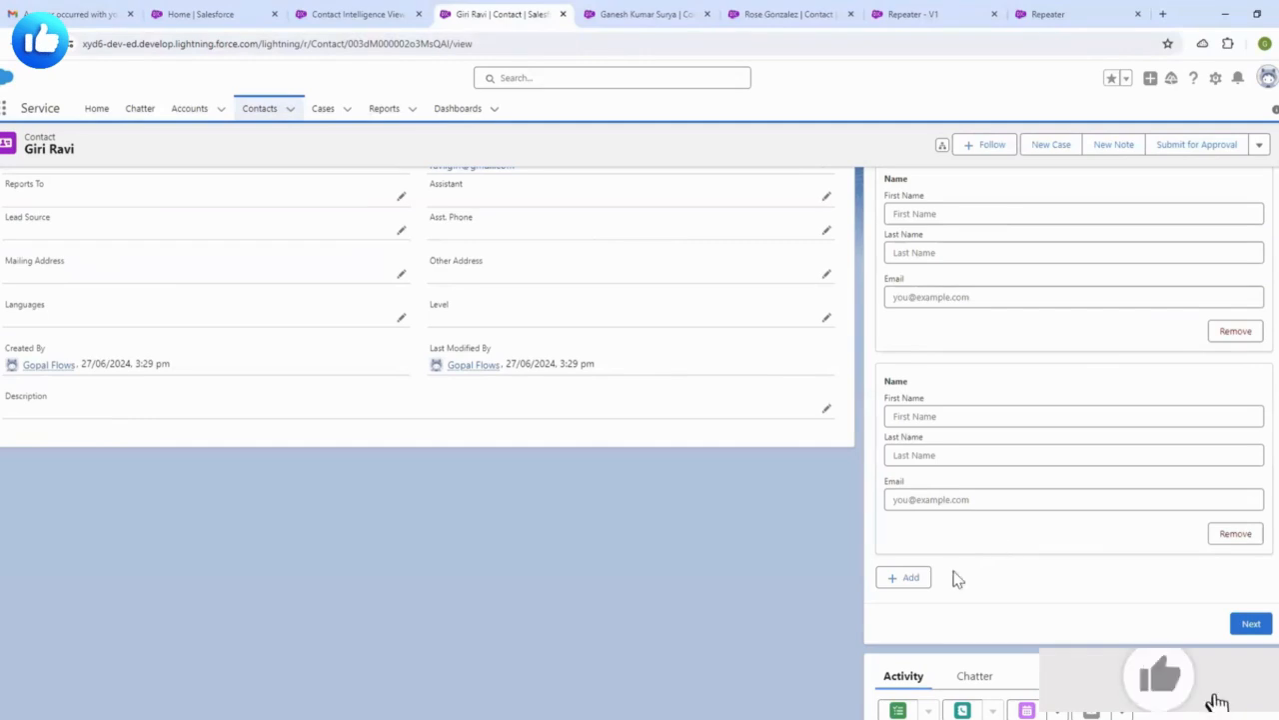
{"action": "left_click", "coordinate": [906, 583]}
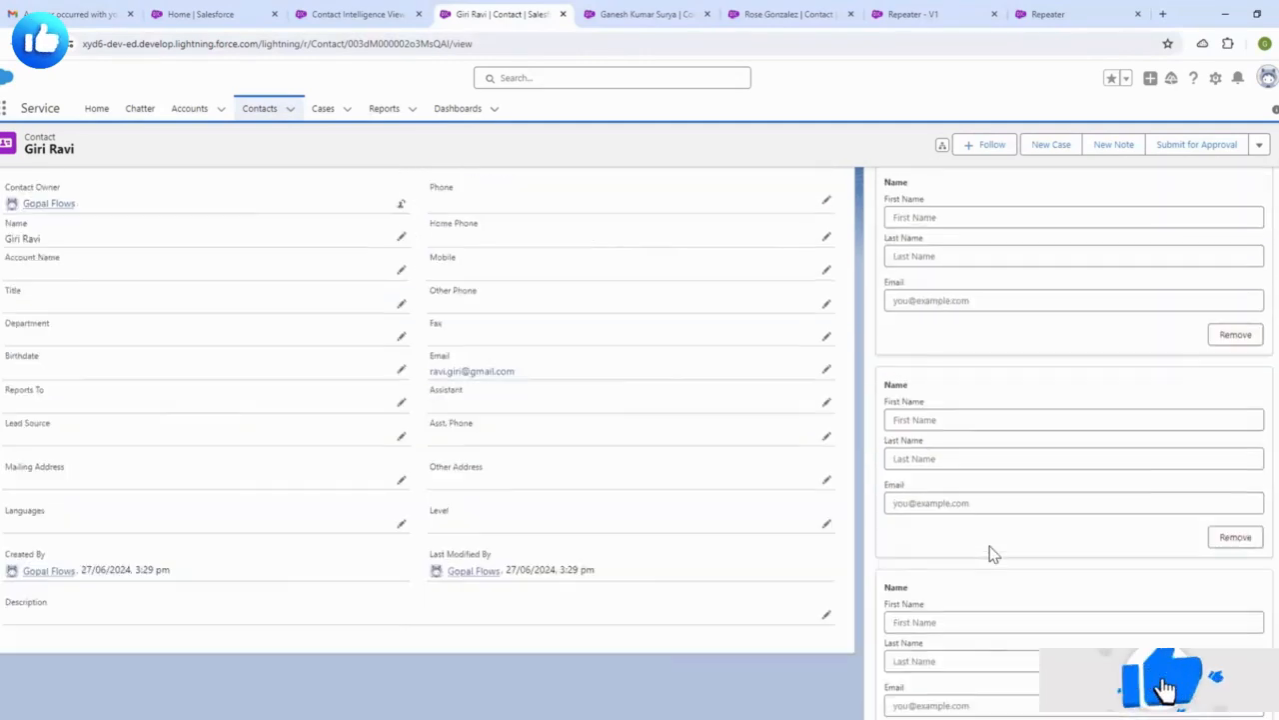
{"action": "left_click", "coordinate": [1233, 448]}
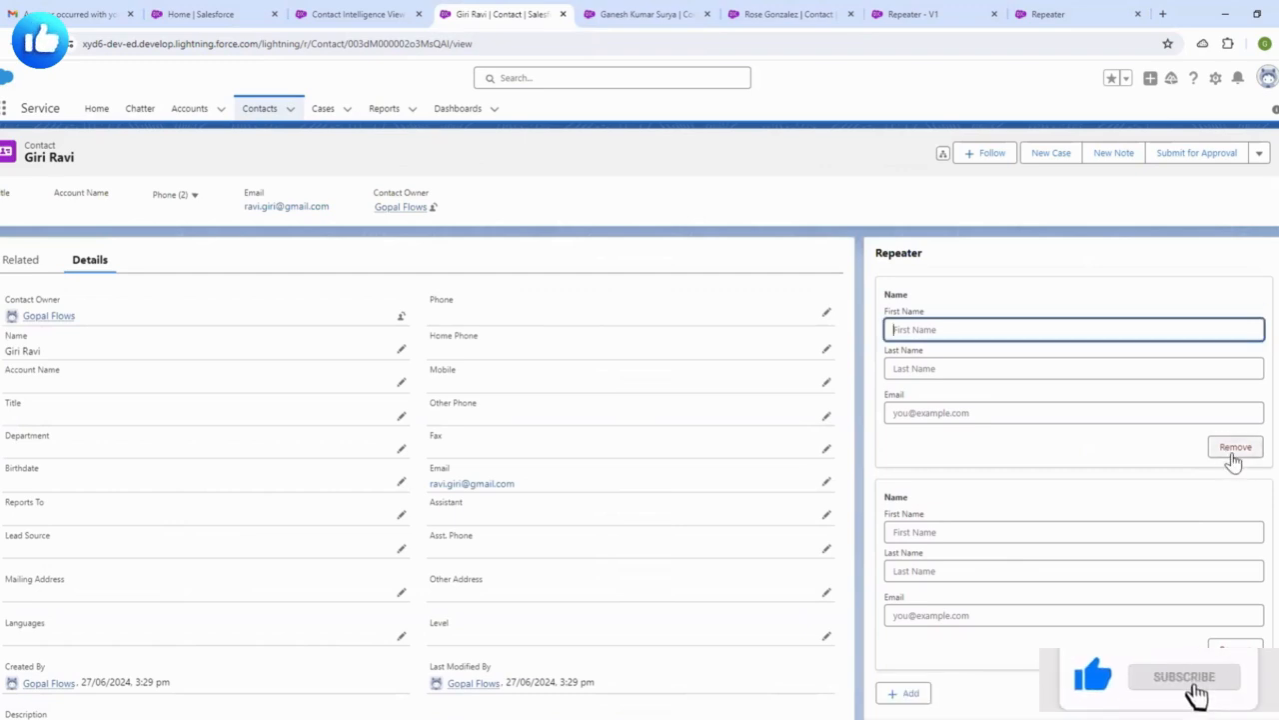
{"action": "left_click", "coordinate": [1233, 456]}
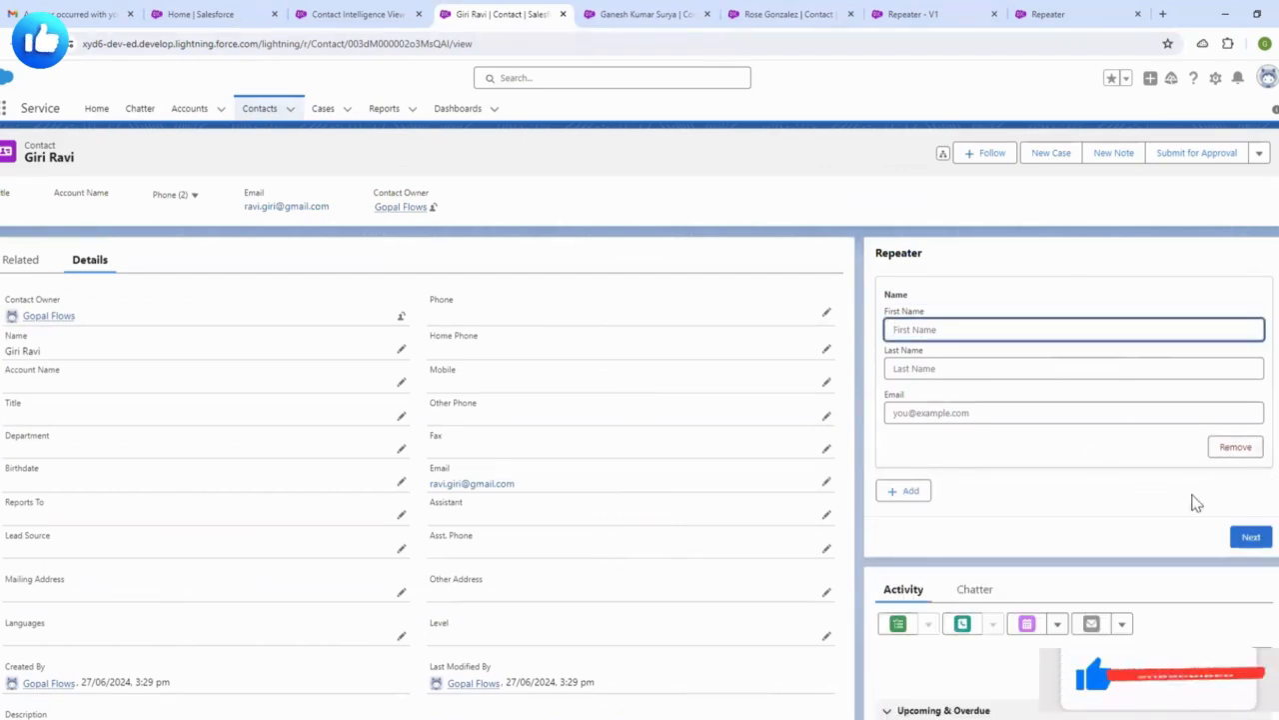
{"action": "left_click", "coordinate": [1243, 449]}
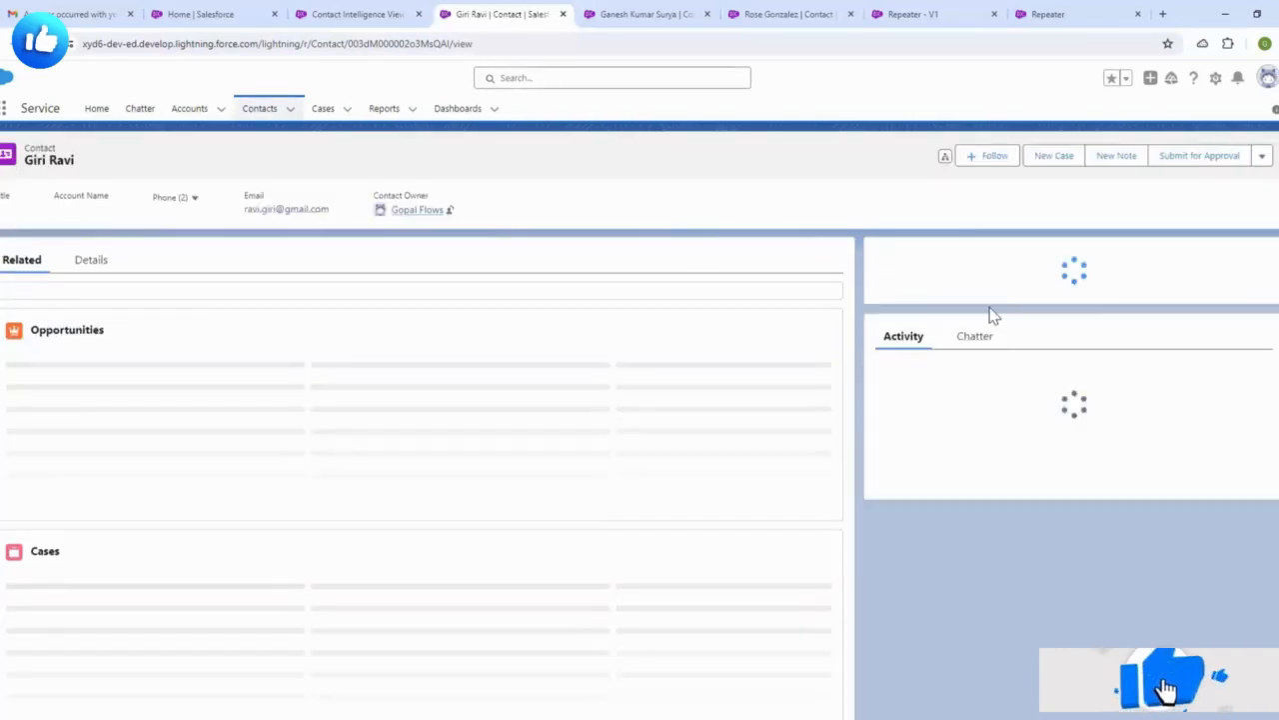
{"action": "left_click", "coordinate": [1239, 449]}
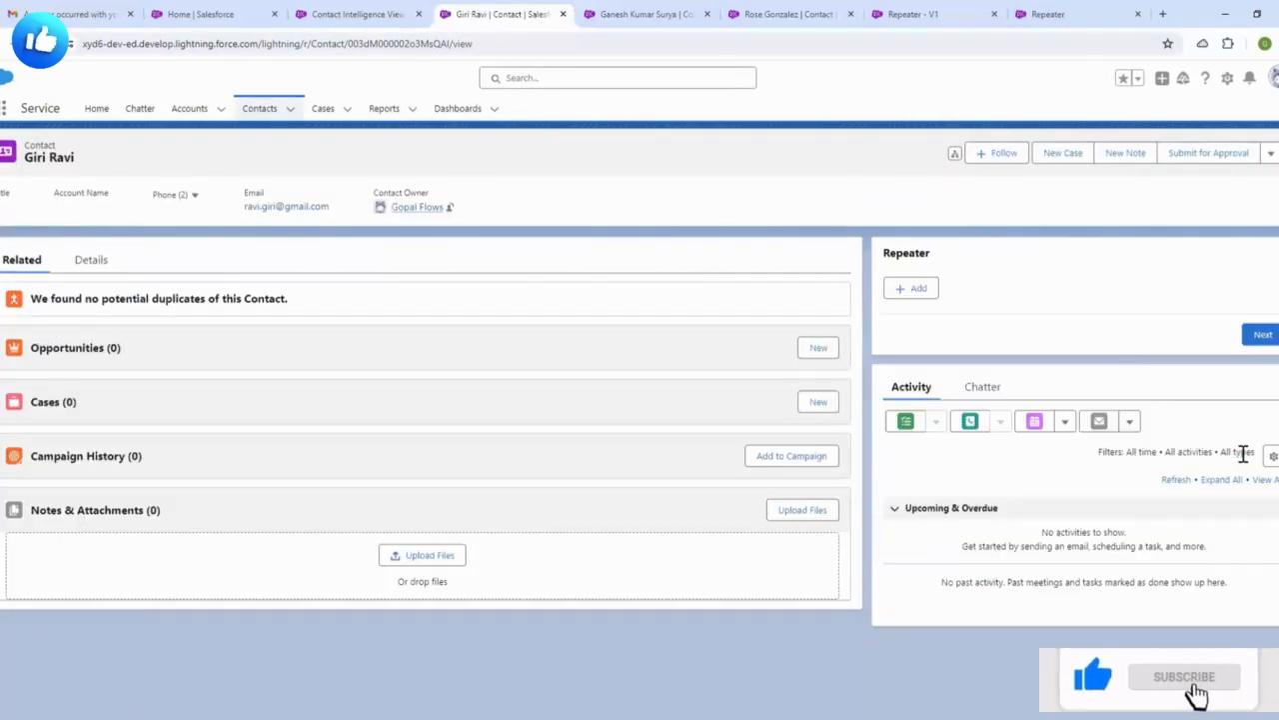
- Add one more entry and remove every remaining Repeater row so the form is empty
{"action": "left_click", "coordinate": [916, 289]}
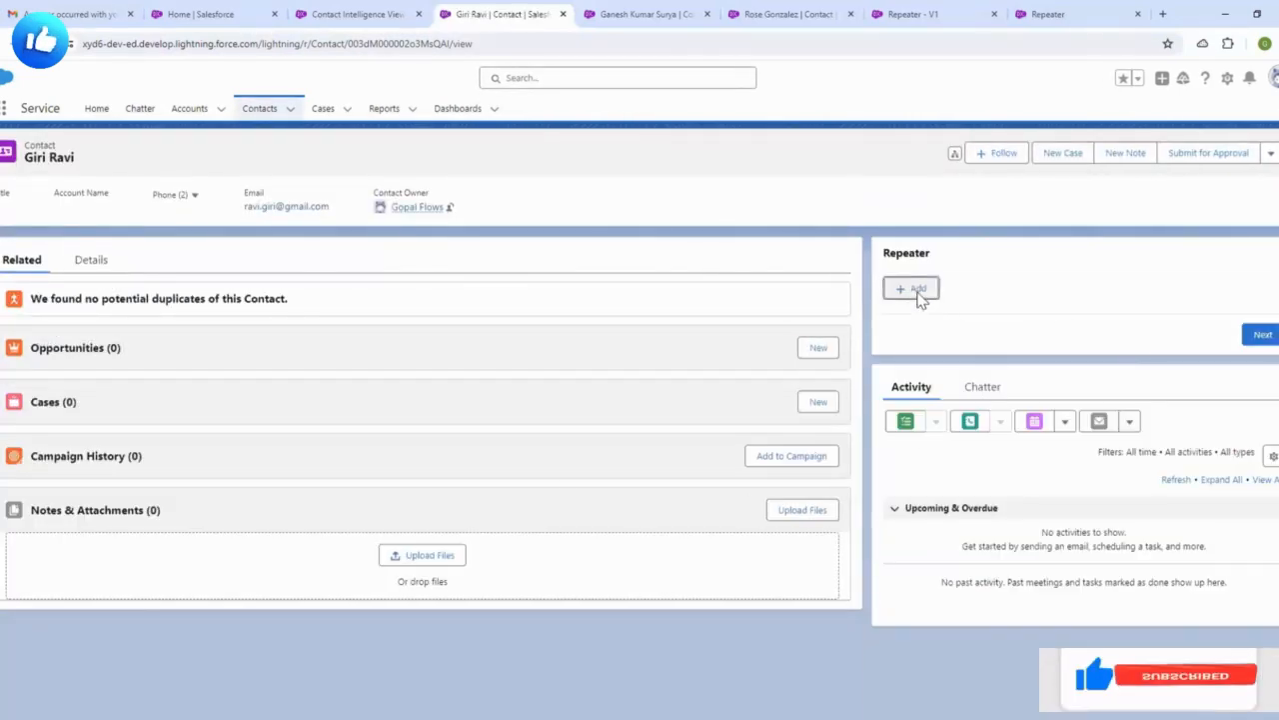
{"action": "scroll", "coordinate": [1009, 496], "scroll_direction": "down", "scroll_amount": 3}
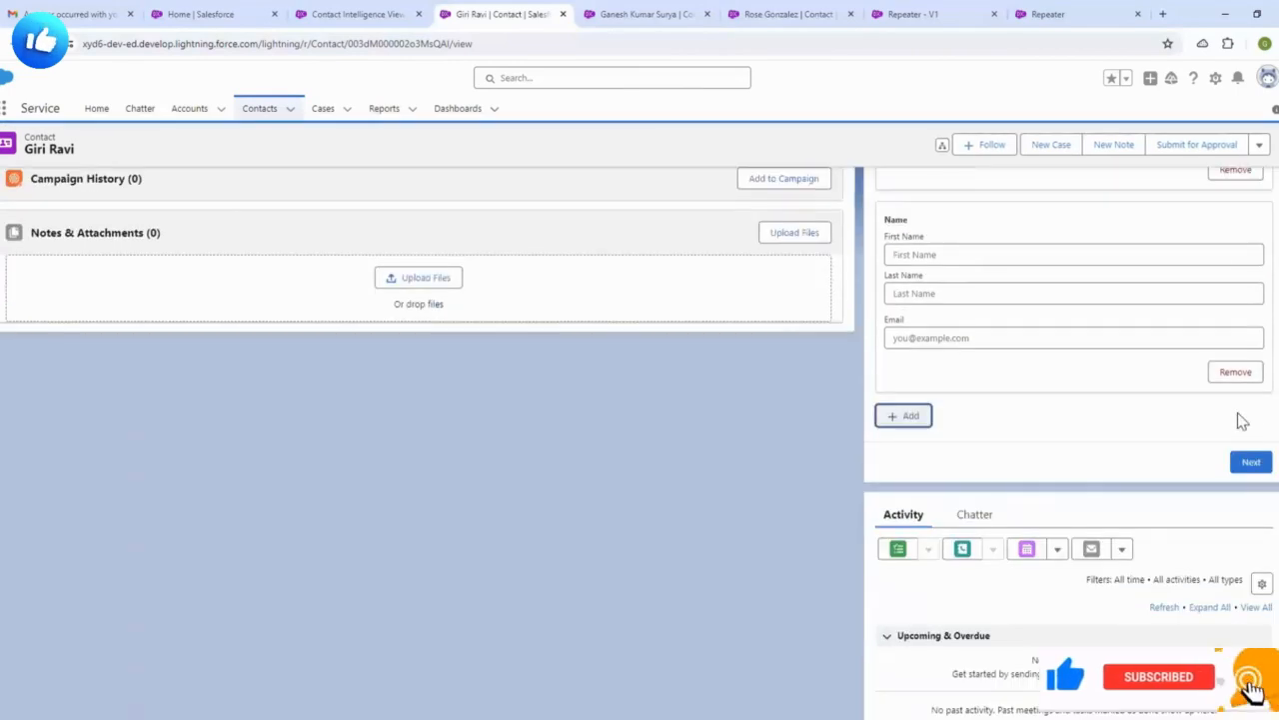
{"action": "left_click", "coordinate": [1235, 373]}
{"action": "scroll", "coordinate": [1147, 471], "scroll_direction": "up", "scroll_amount": 2}
{"action": "left_click", "coordinate": [1232, 448]}
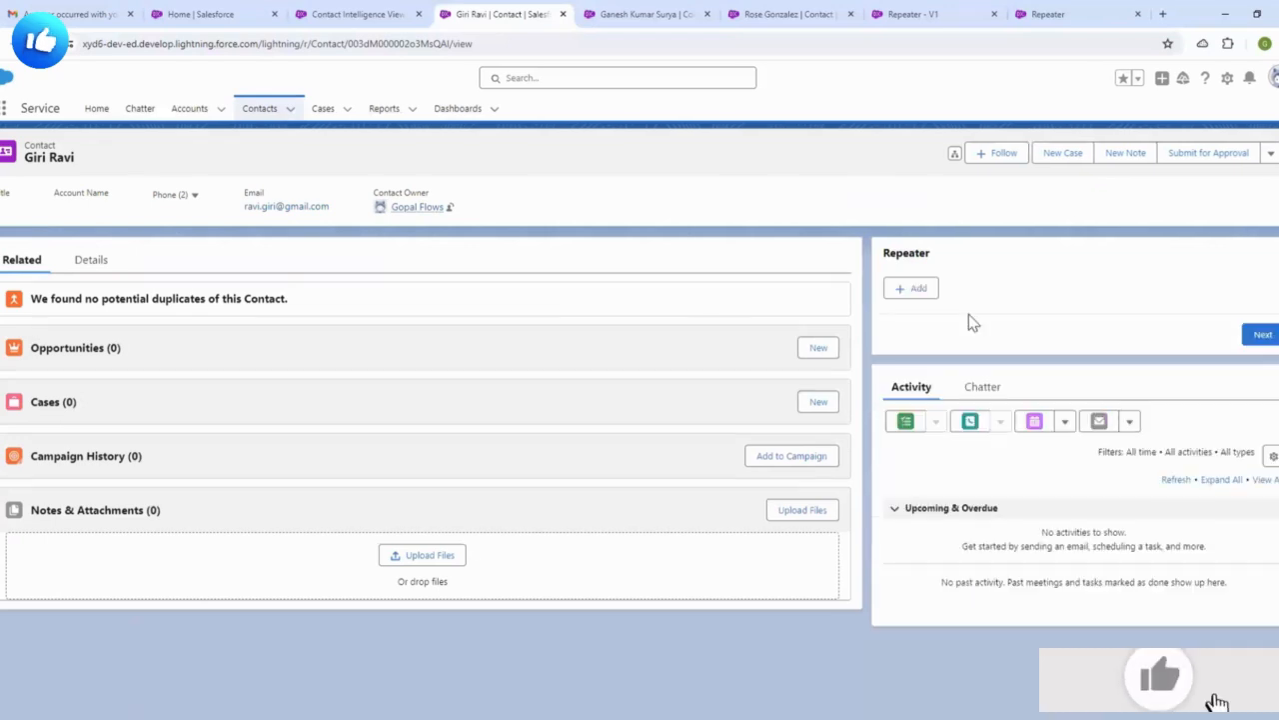